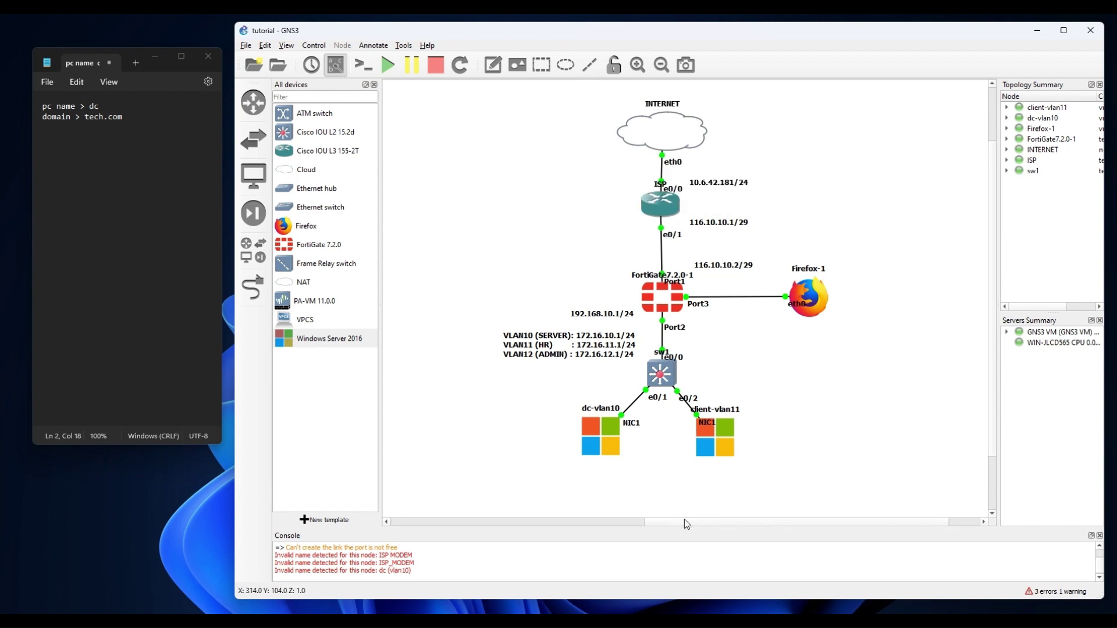
# Open the dc-vlan10 server's TightVNC console from the GNS3 topology.
pyautogui.moveTo(592, 421)
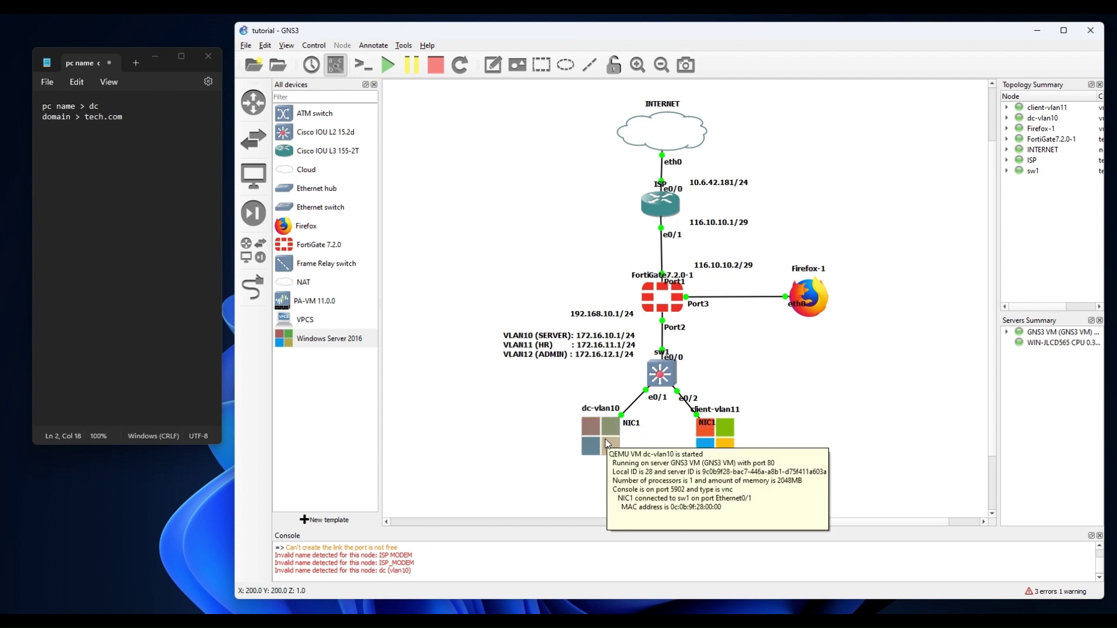
pyautogui.doubleClick(605, 439)
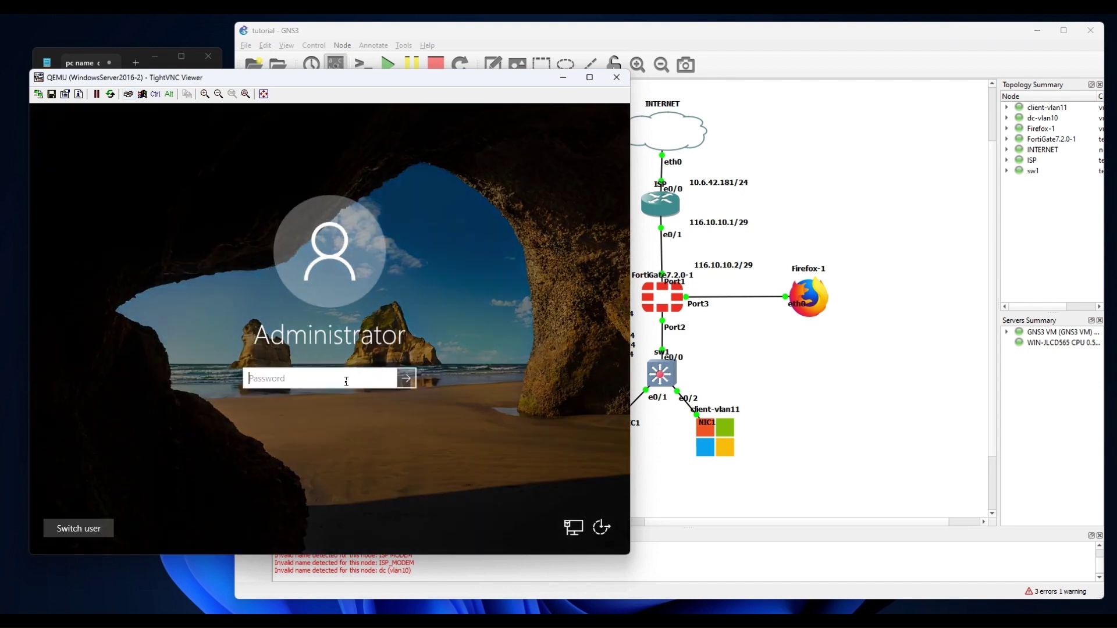
# Sign in to the server as Administrator with the account password.
pyautogui.write('Pa$$w0rd')
pyautogui.press('Return')
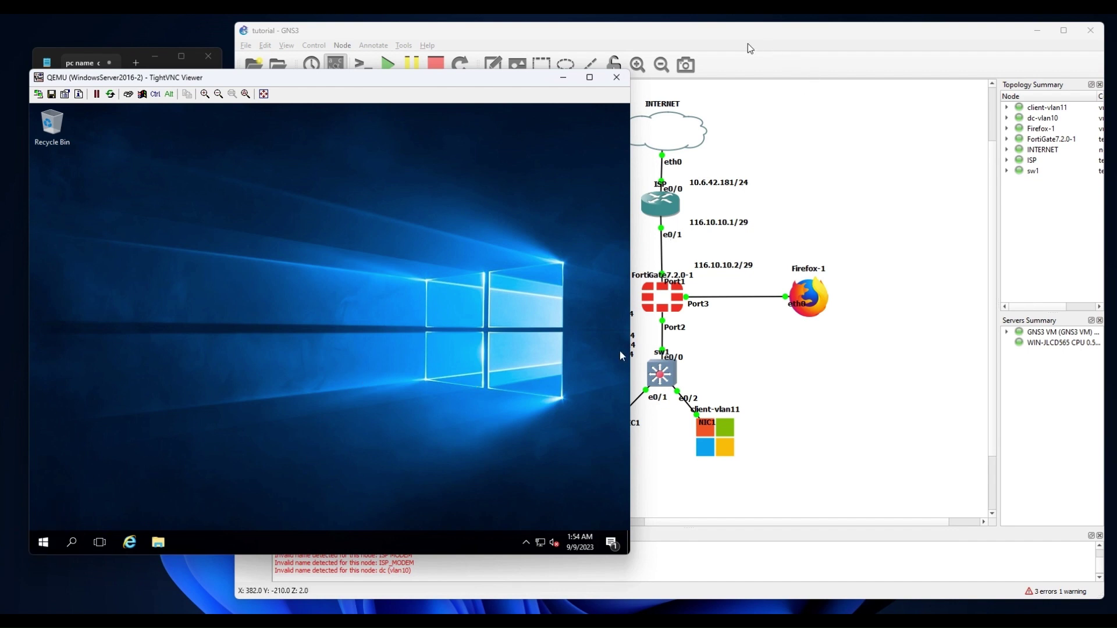
pyautogui.moveTo(707, 36); pyautogui.dragTo(721, 30)
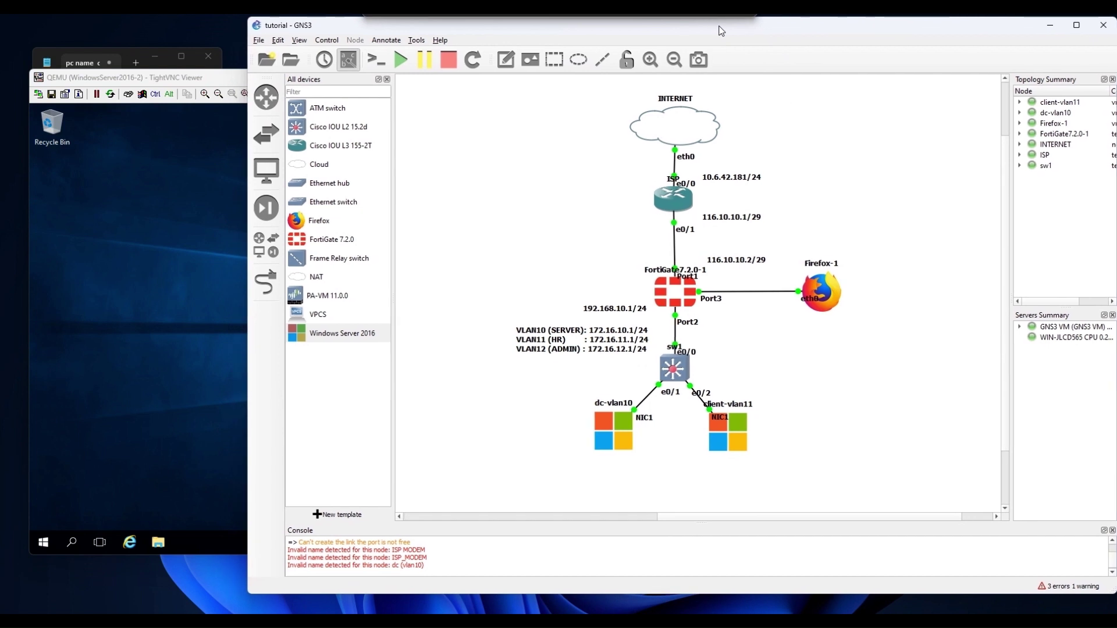
pyautogui.click(226, 122)
# Shrink the server console window to reveal more topology and open the Start menu.
pyautogui.moveTo(631, 124); pyautogui.dragTo(528, 163)
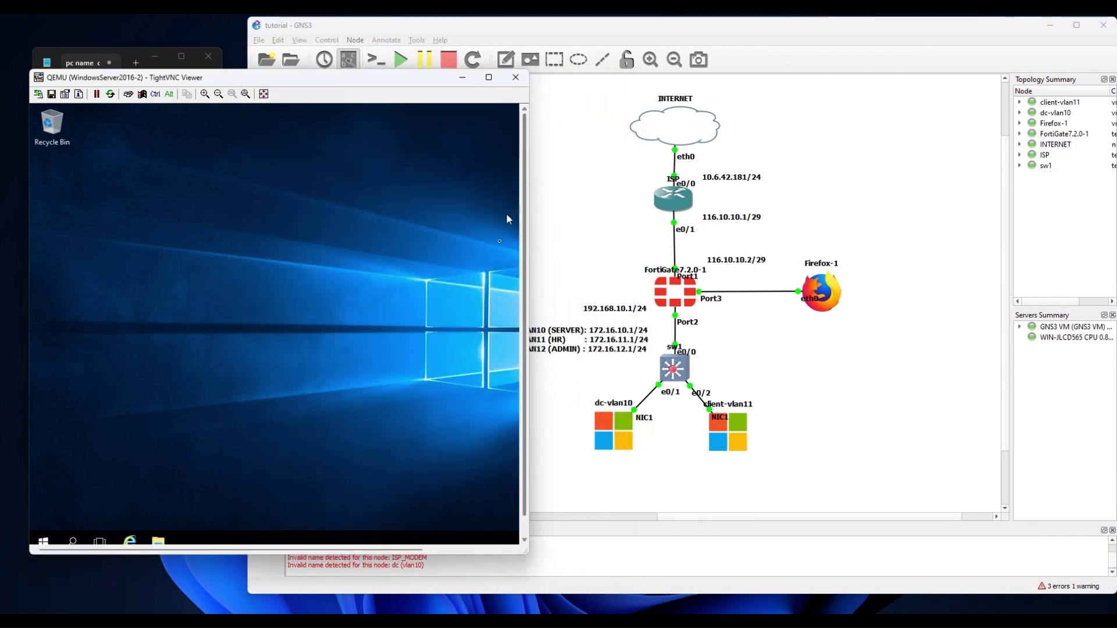
pyautogui.moveTo(527, 553); pyautogui.dragTo(486, 477)
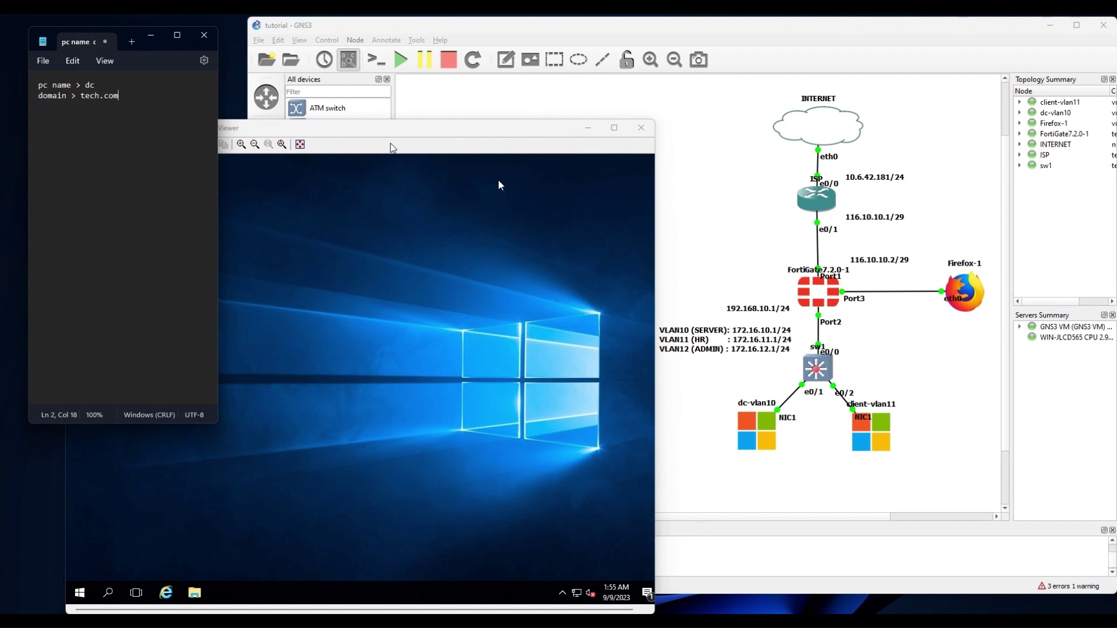
pyautogui.click(500, 176)
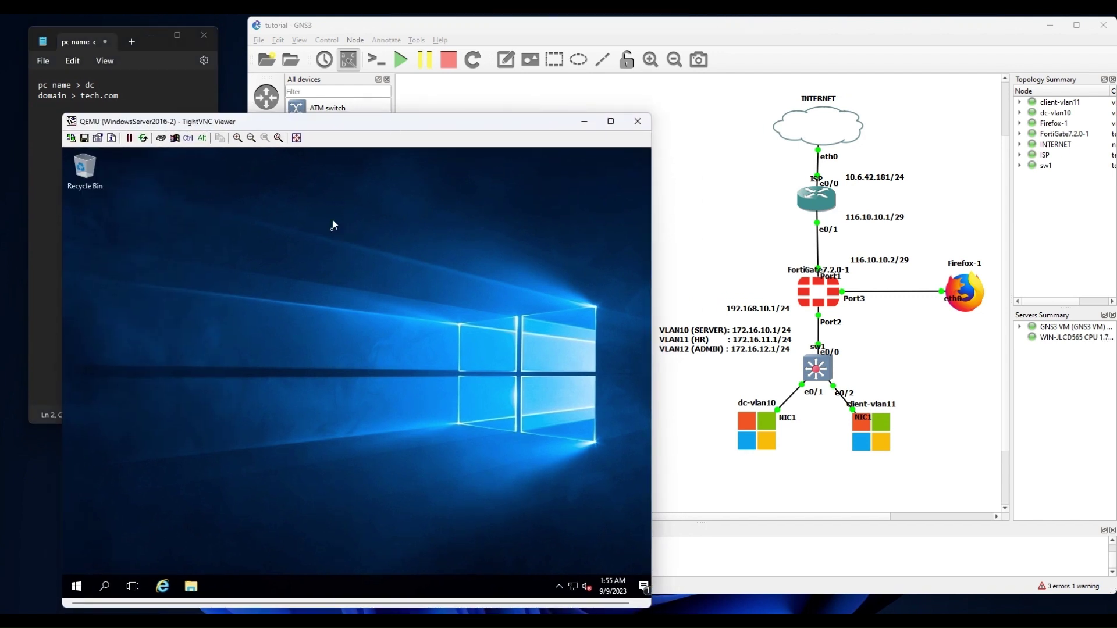
pyautogui.click(78, 589)
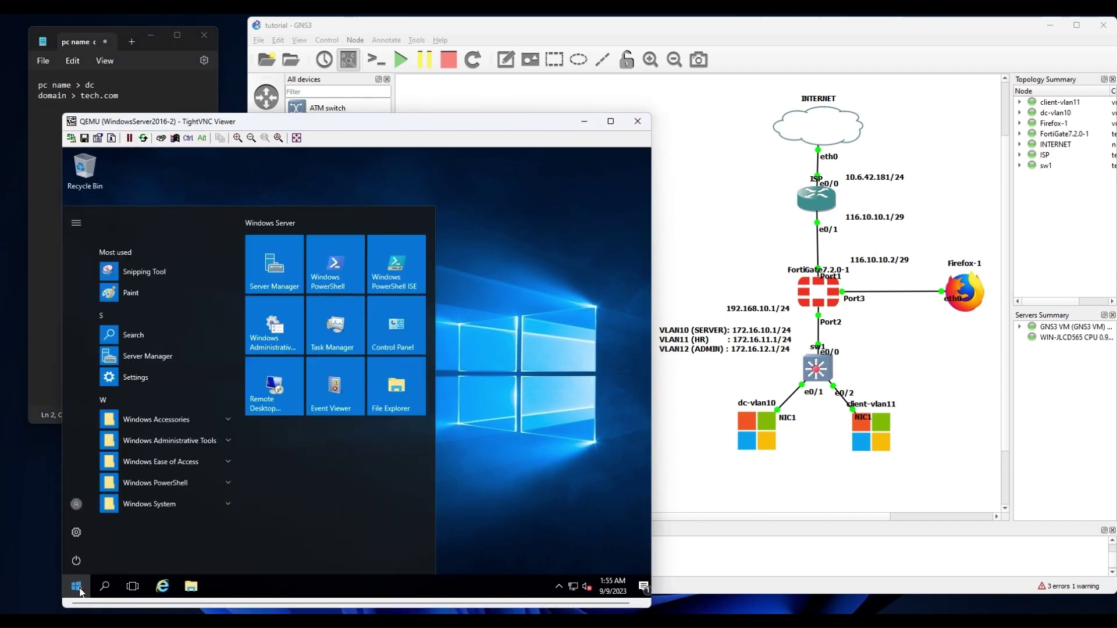
# Change the computer name to dc through Server Manager's Local Server system properties.
pyautogui.click(281, 268)
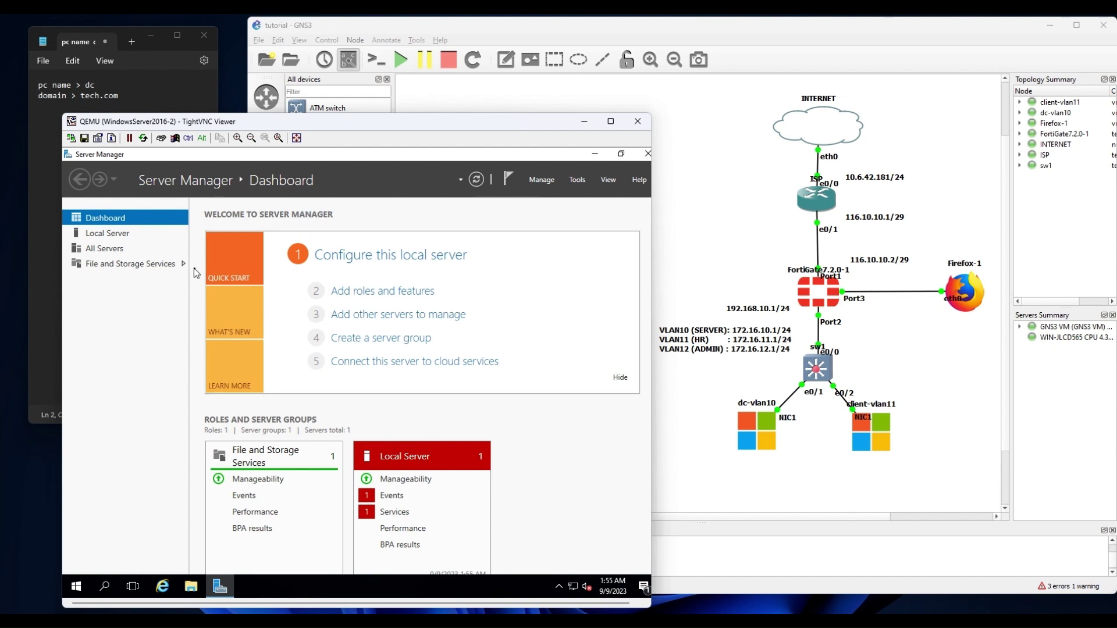
pyautogui.click(111, 234)
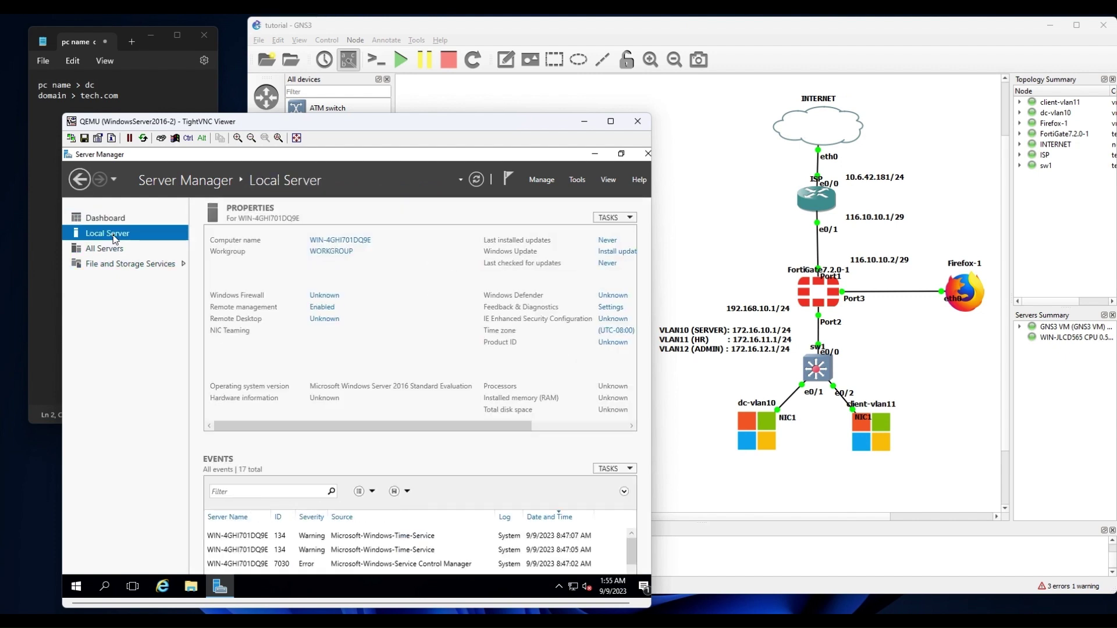
pyautogui.click(344, 241)
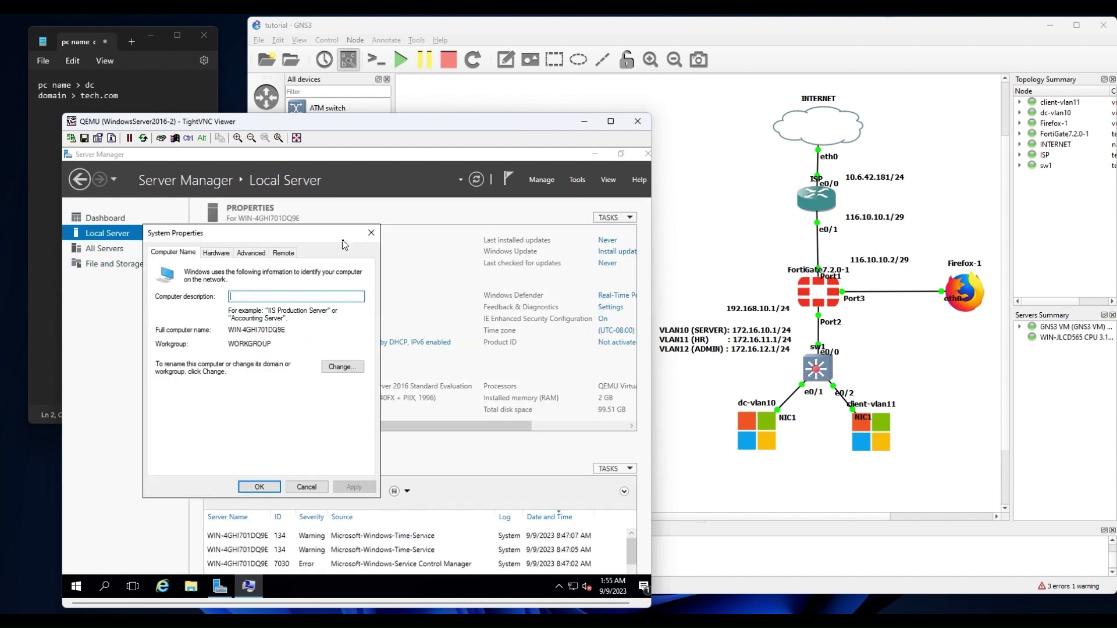
pyautogui.click(334, 371)
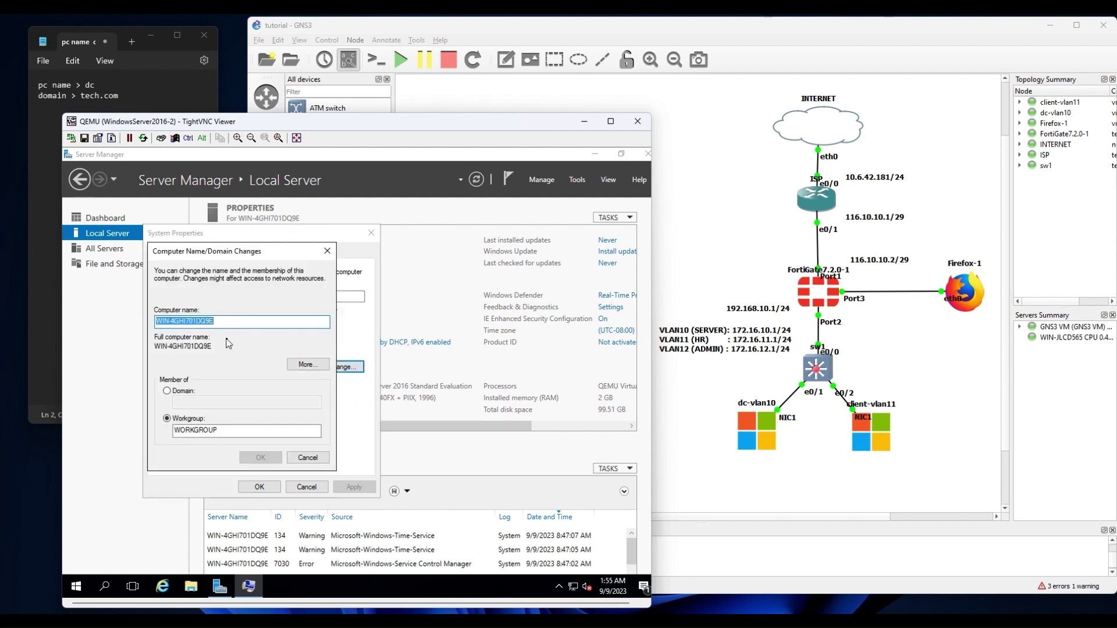
pyautogui.write('dc')
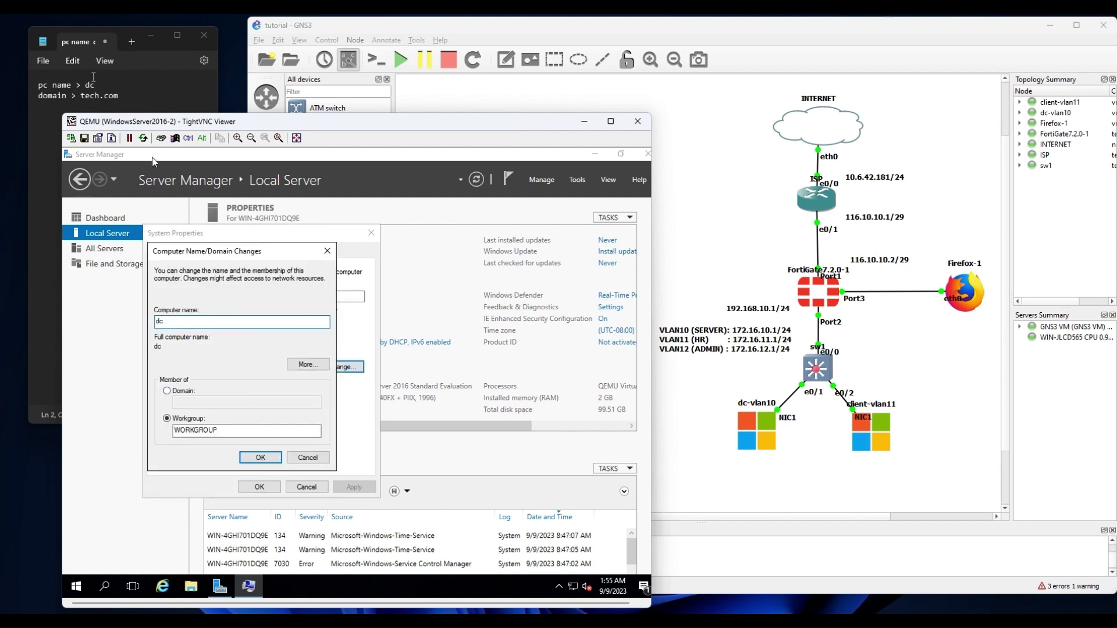
pyautogui.doubleClick(91, 85)
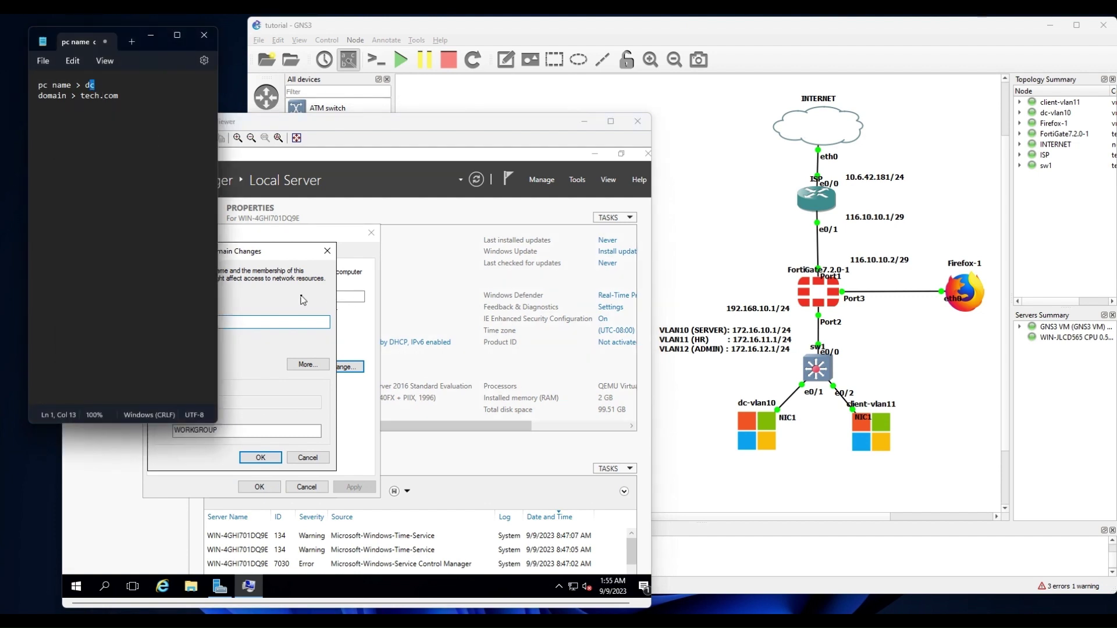
pyautogui.click(303, 299)
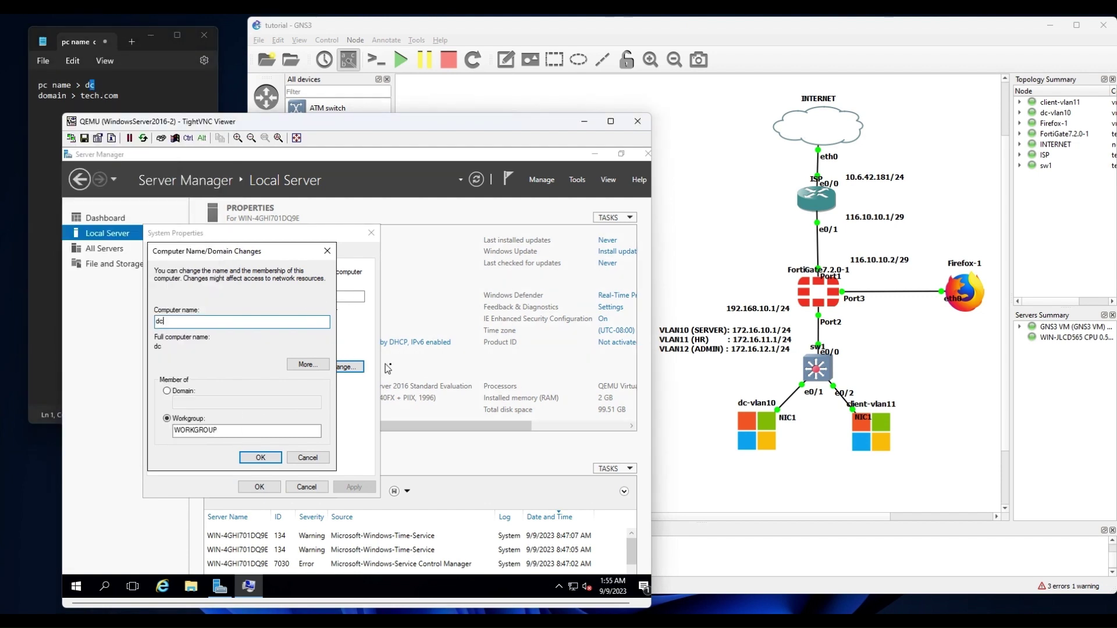
pyautogui.click(274, 461)
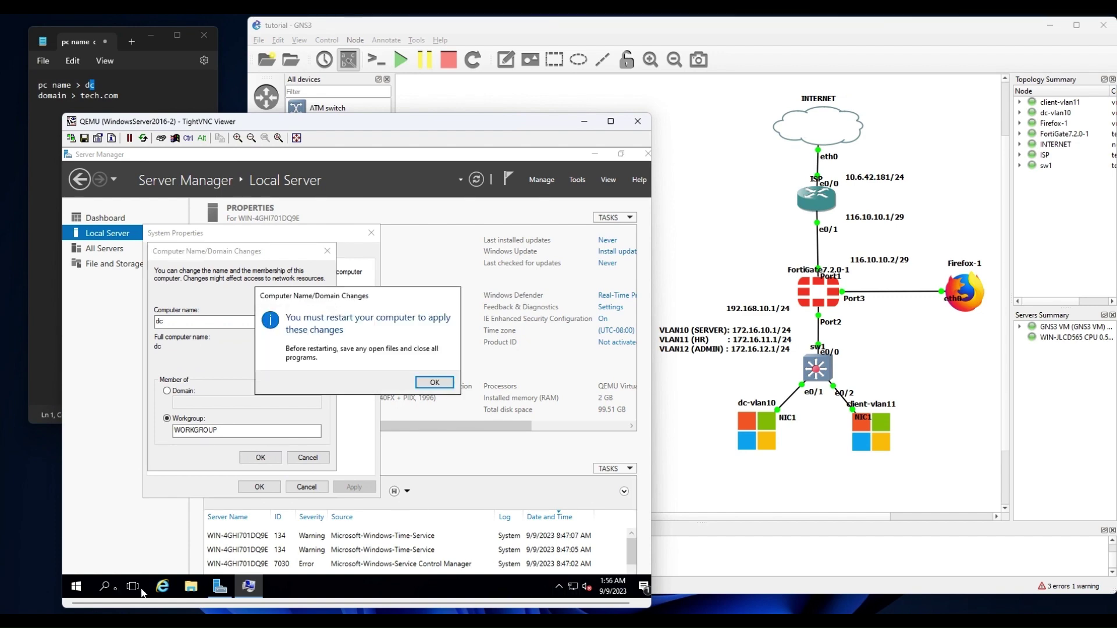
pyautogui.click(77, 587)
pyautogui.click(79, 589)
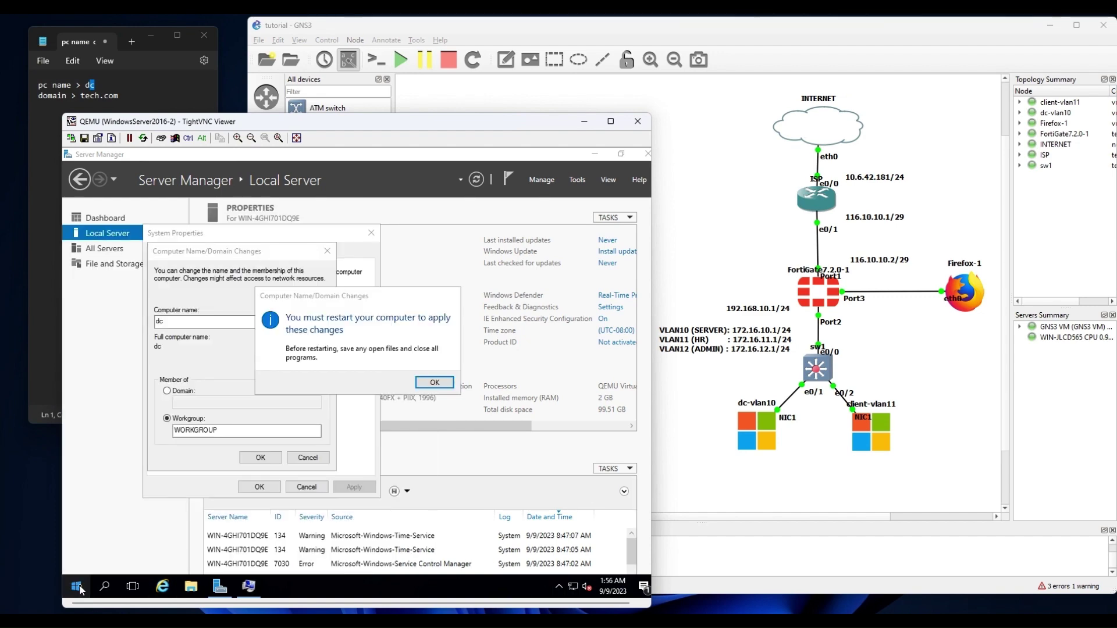
# Run ipconfig in Command Prompt to confirm IPv4 172.16.10.2, mask 255.255.255.0, gateway 172.16.10.1.
pyautogui.click(80, 589)
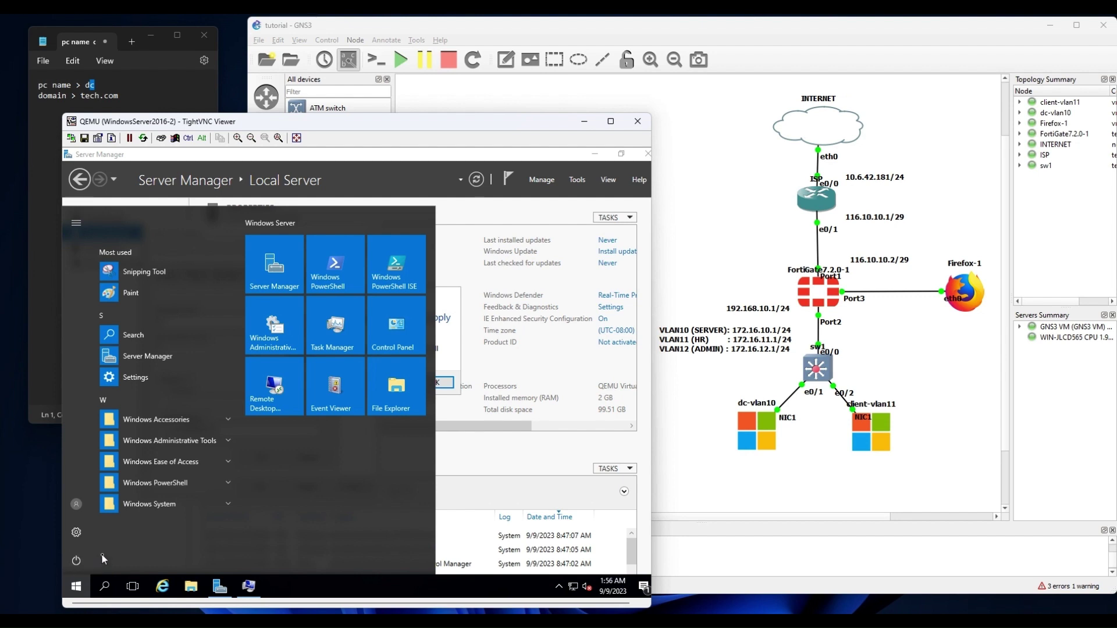
pyautogui.write('cmd')
pyautogui.press('Return')
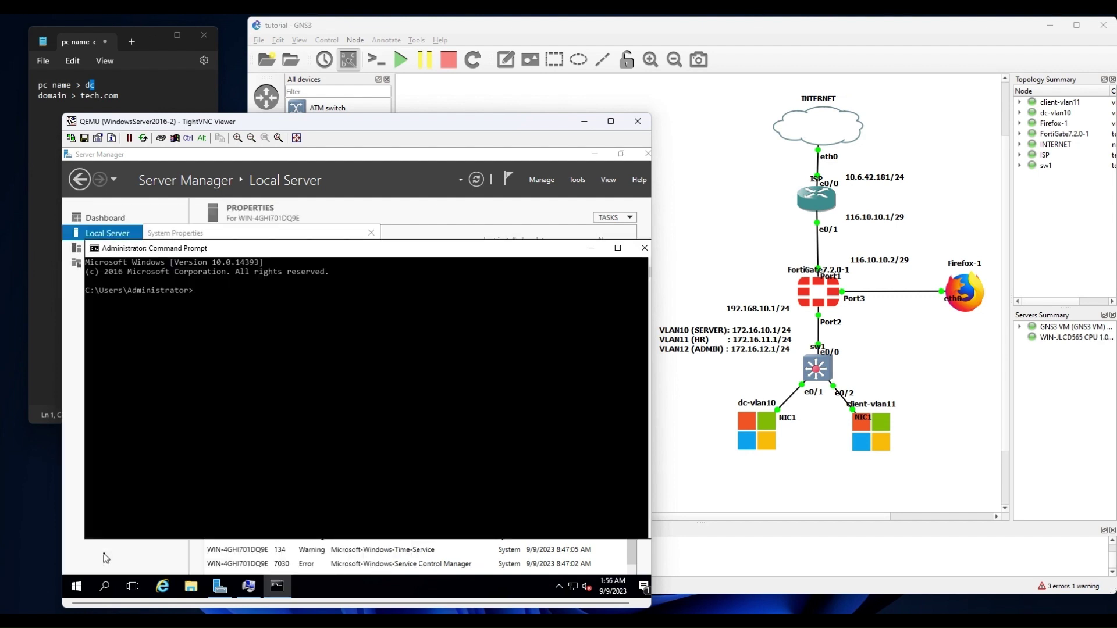
pyautogui.write('ipconfig')
pyautogui.press('Return')
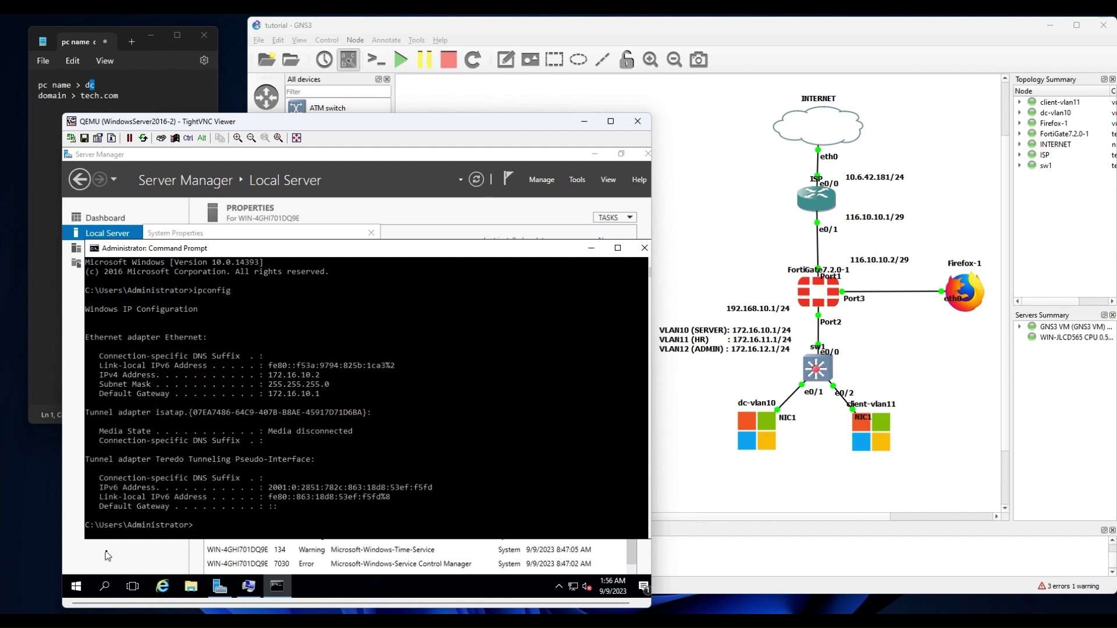
pyautogui.moveTo(324, 375); pyautogui.dragTo(302, 378)
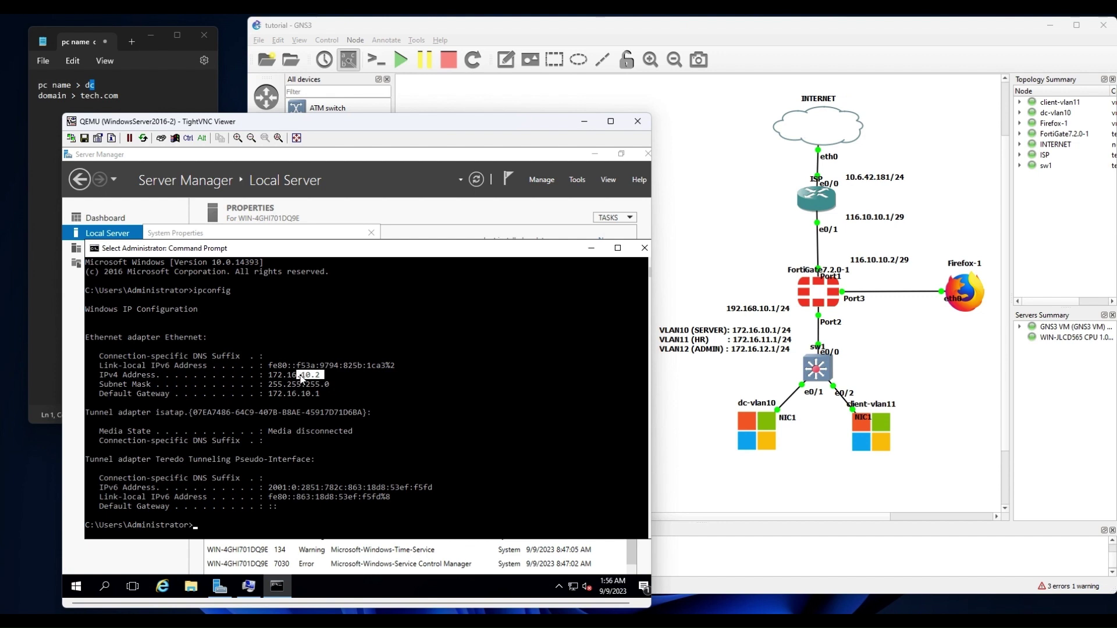
pyautogui.rightClick(574, 590)
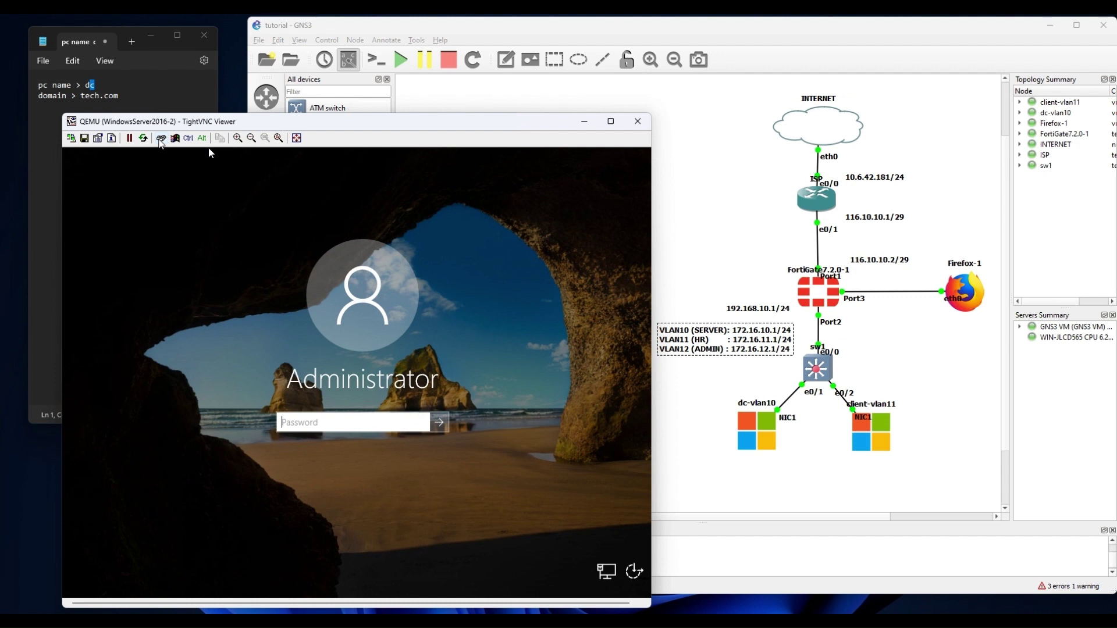
# Sign back in as Administrator with the account password after the restart.
pyautogui.write('P@ssw0rd')
pyautogui.press('Return')
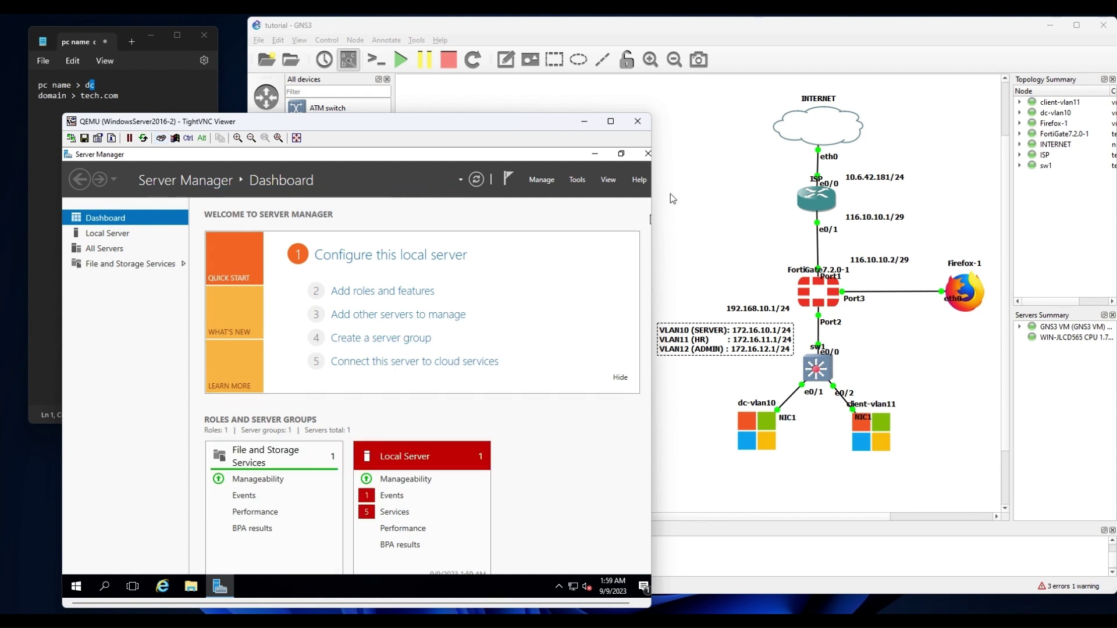
# Add the Active Directory Domain Services role for server dc, accepting its required features.
pyautogui.click(577, 181)
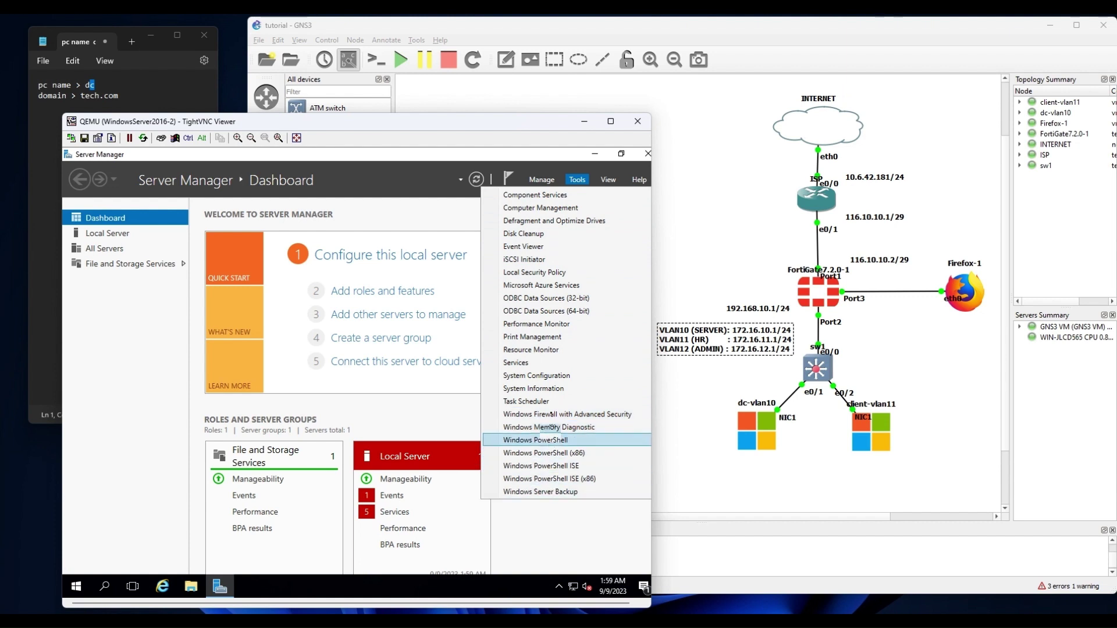
pyautogui.click(542, 179)
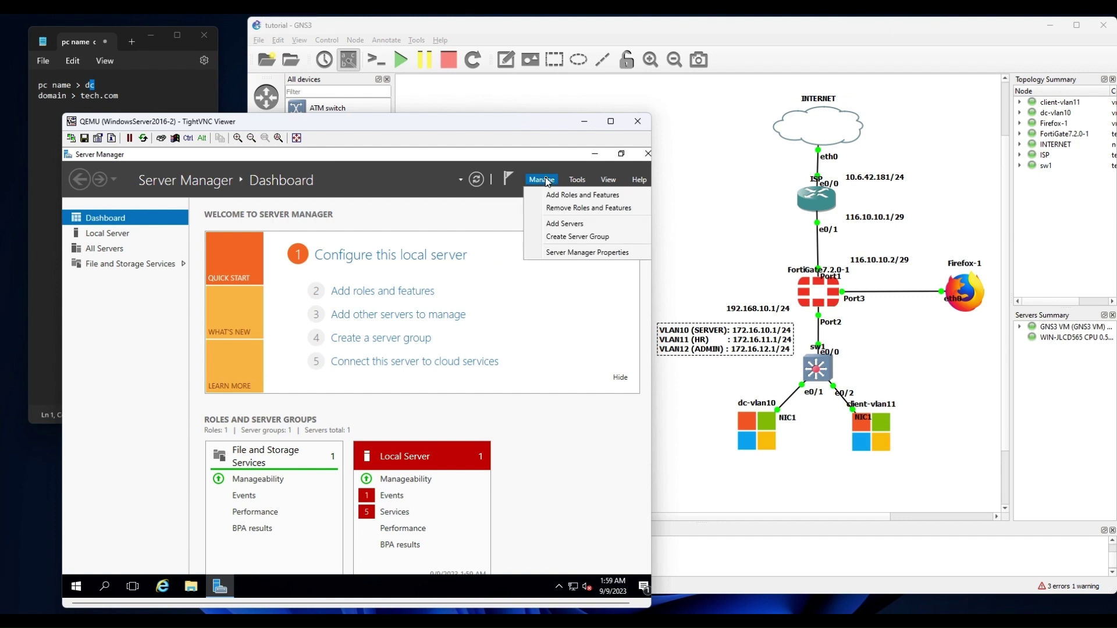
pyautogui.click(563, 198)
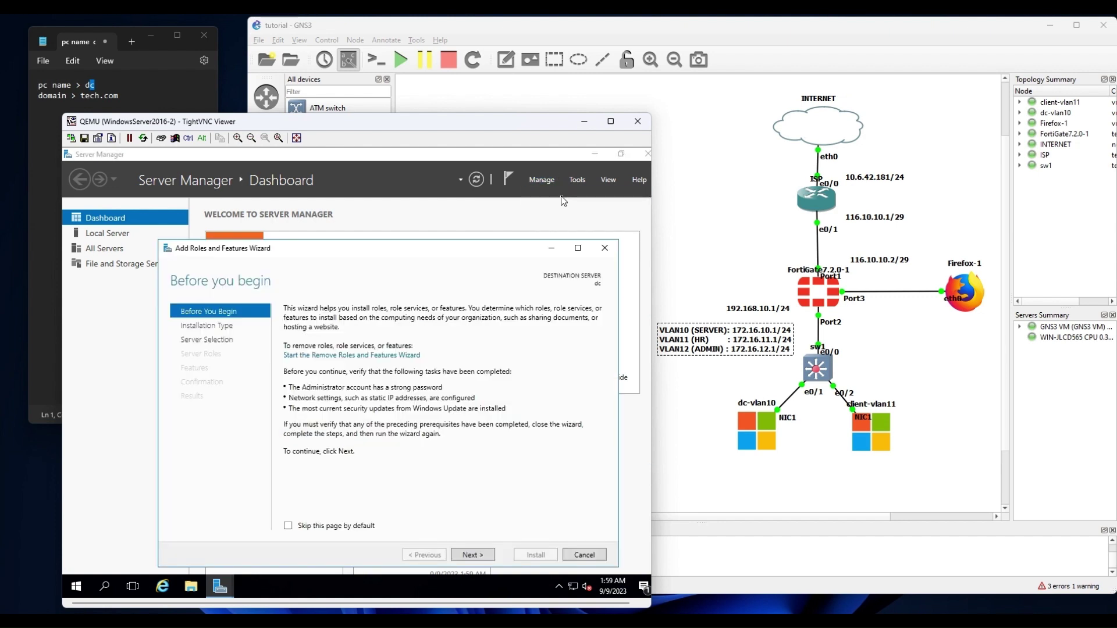
pyautogui.click(474, 557)
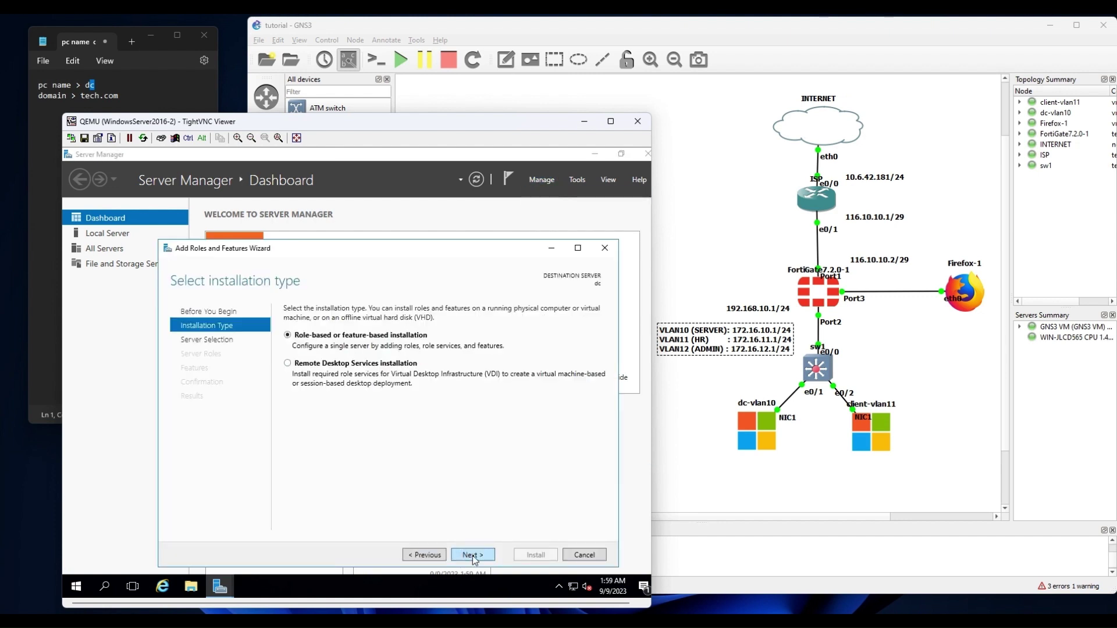
pyautogui.click(474, 556)
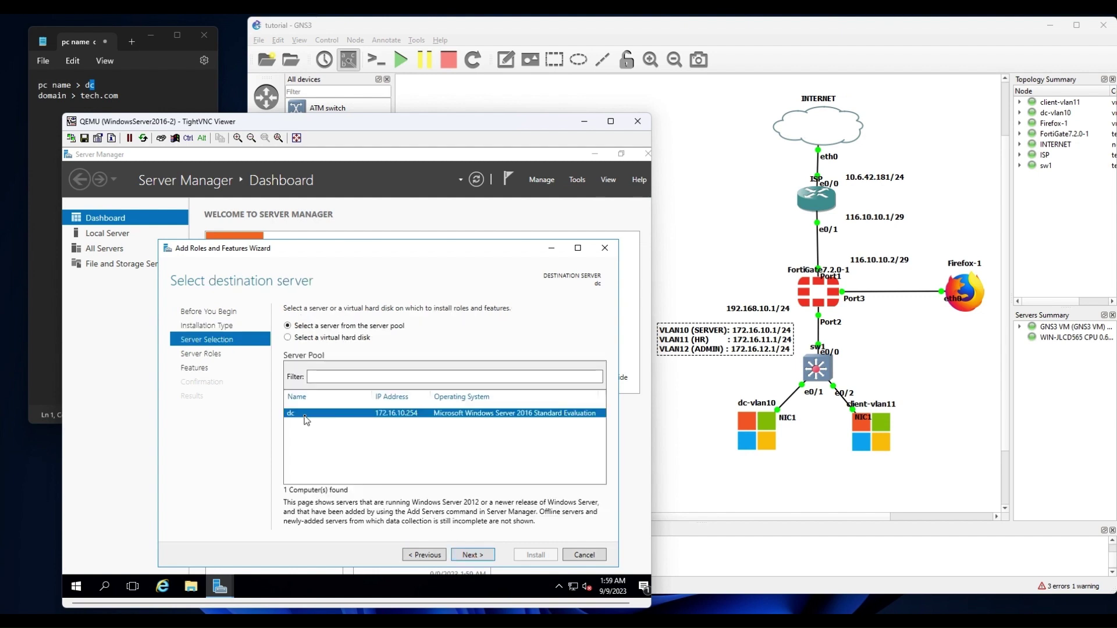
pyautogui.click(472, 555)
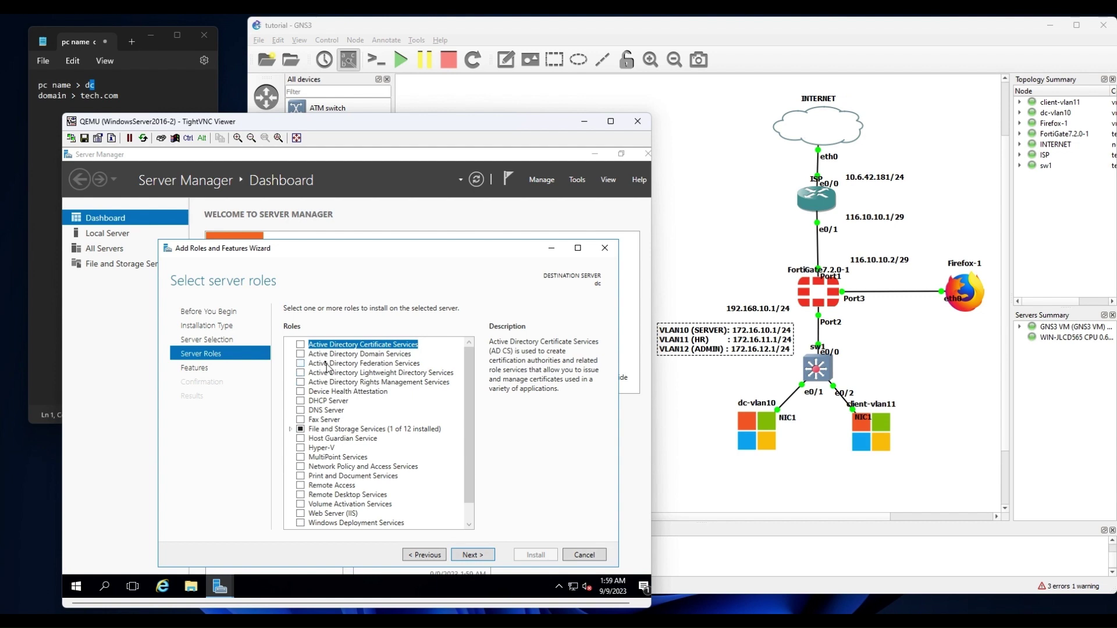
pyautogui.click(300, 355)
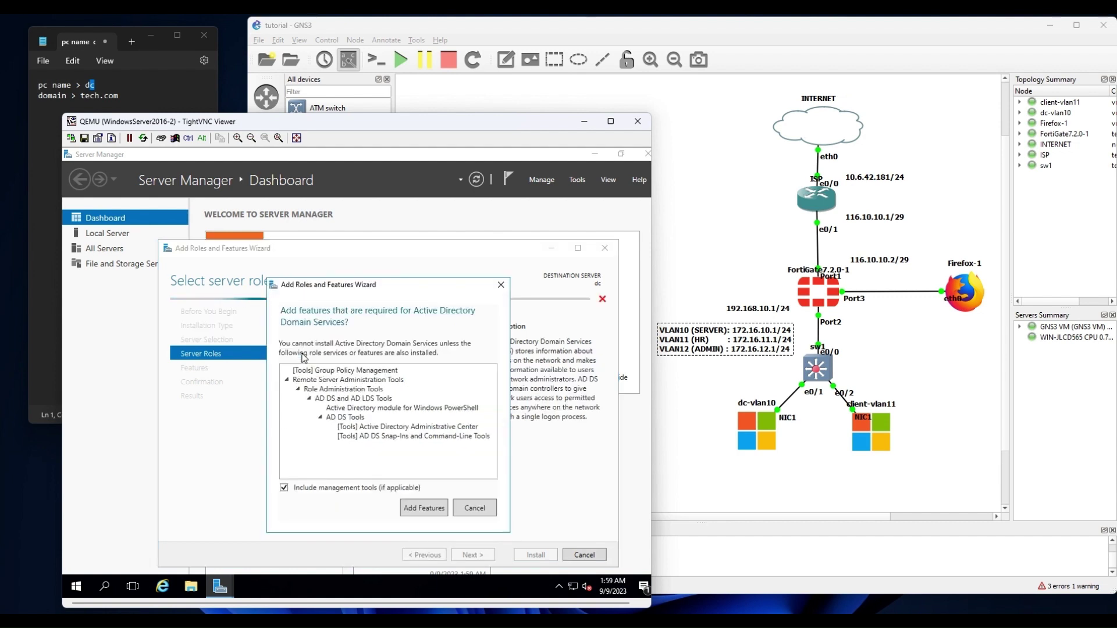
pyautogui.click(431, 513)
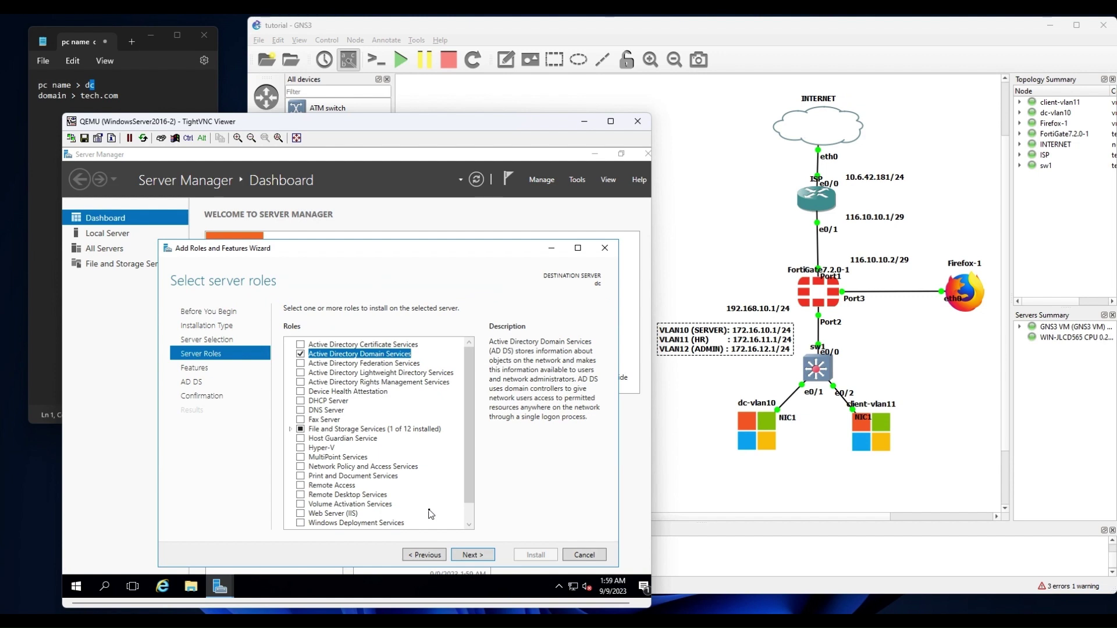
# Allow automatic restart of the destination server and start the AD DS installation.
pyautogui.click(469, 556)
pyautogui.click(469, 555)
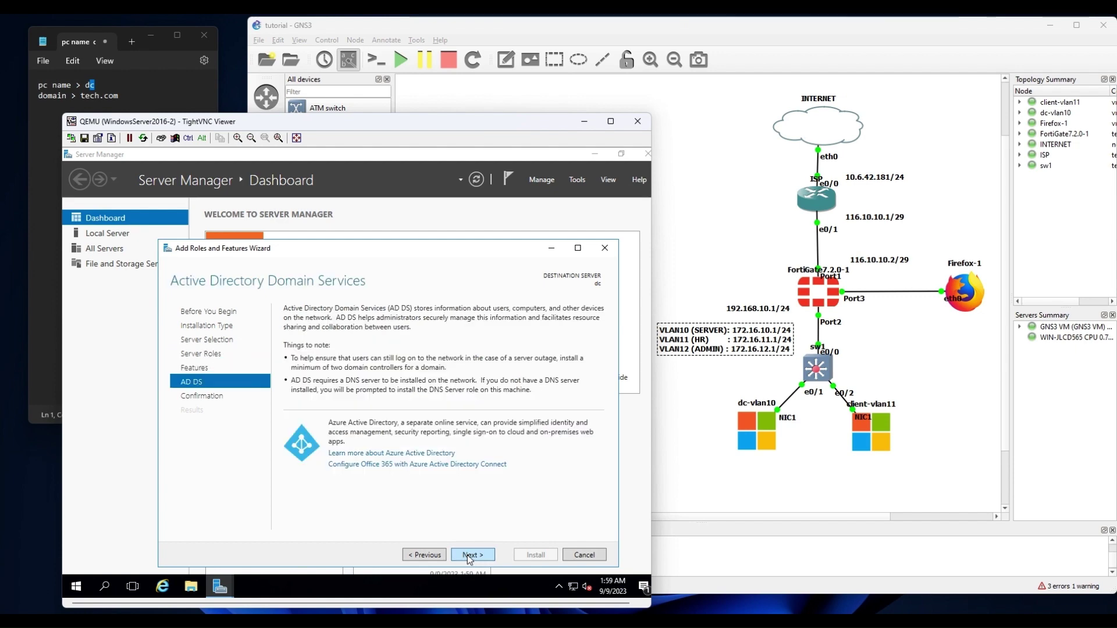
pyautogui.click(469, 555)
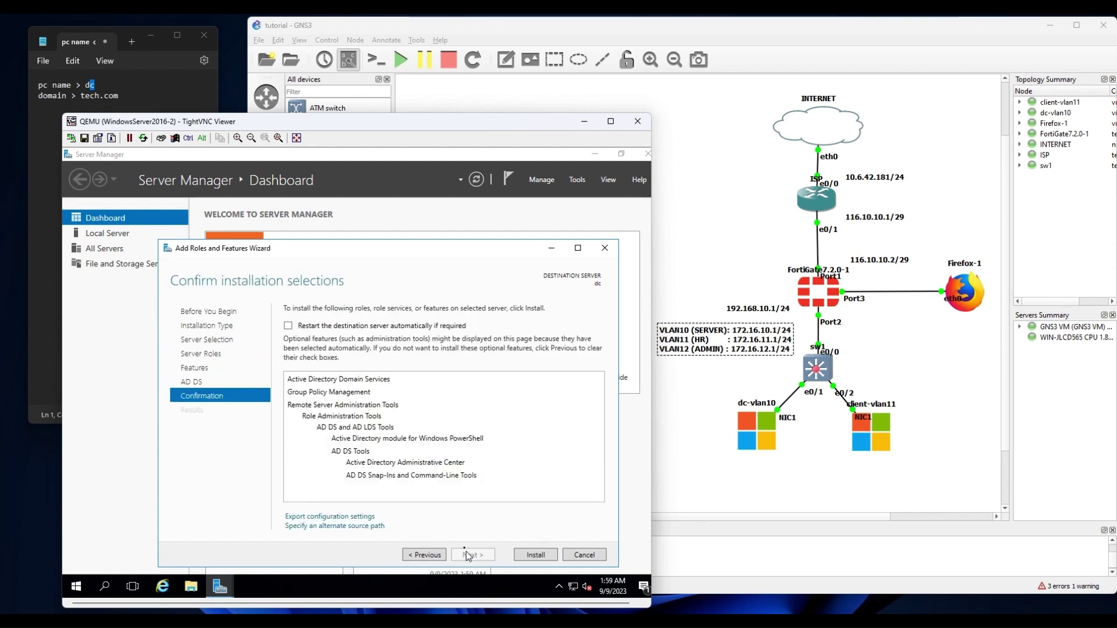
pyautogui.click(348, 326)
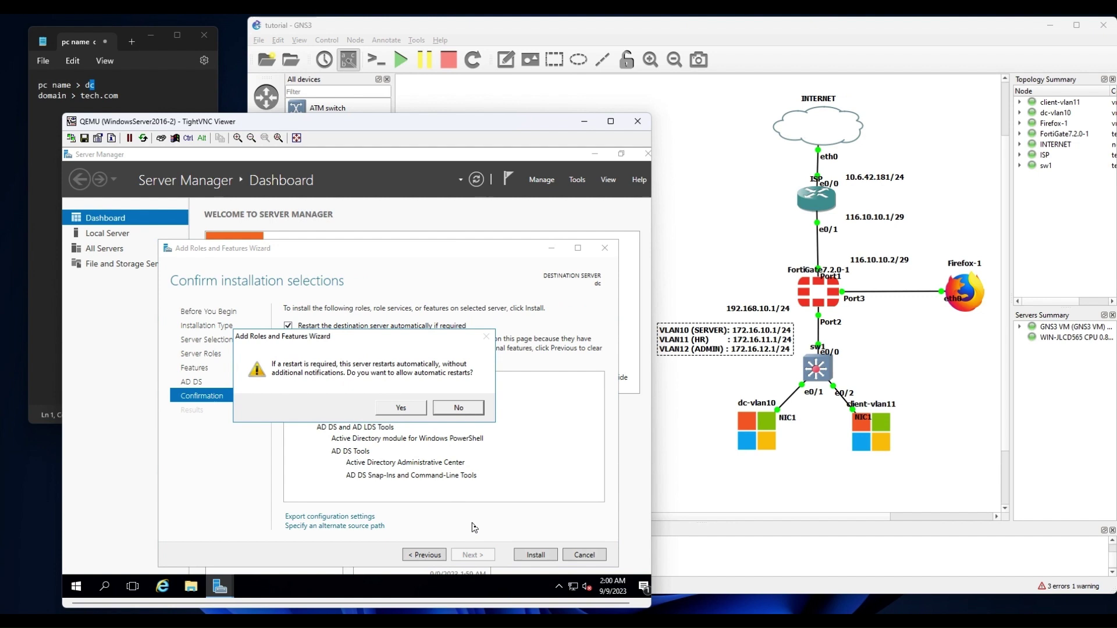
pyautogui.click(411, 407)
pyautogui.click(535, 555)
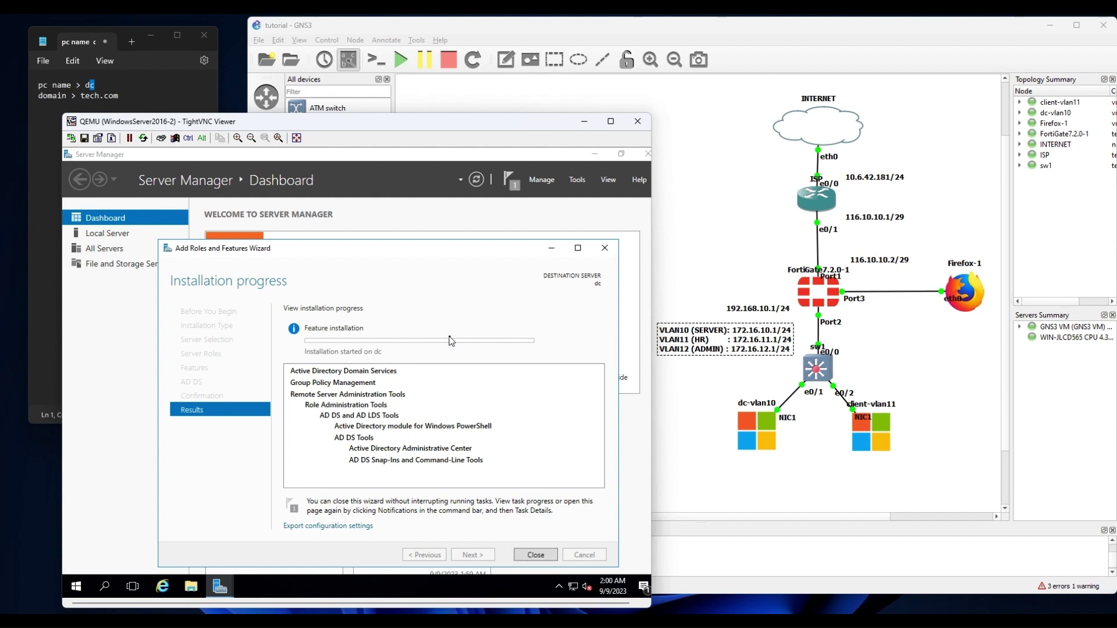
# Check the notifications confirming AD DS installed, then close the finished wizard.
pyautogui.click(509, 179)
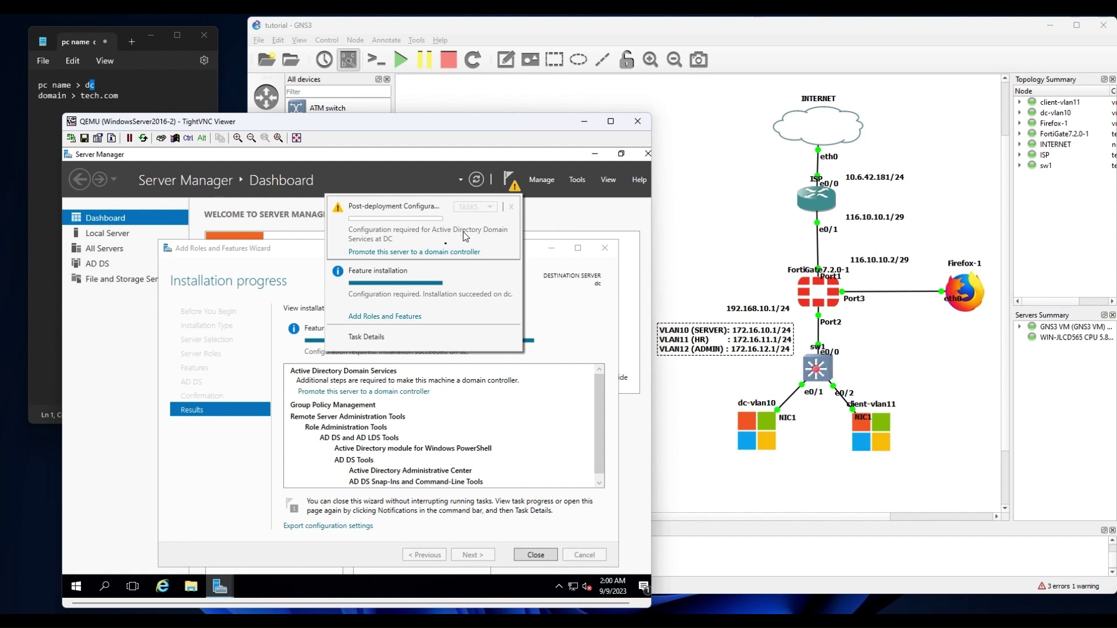
pyautogui.click(397, 256)
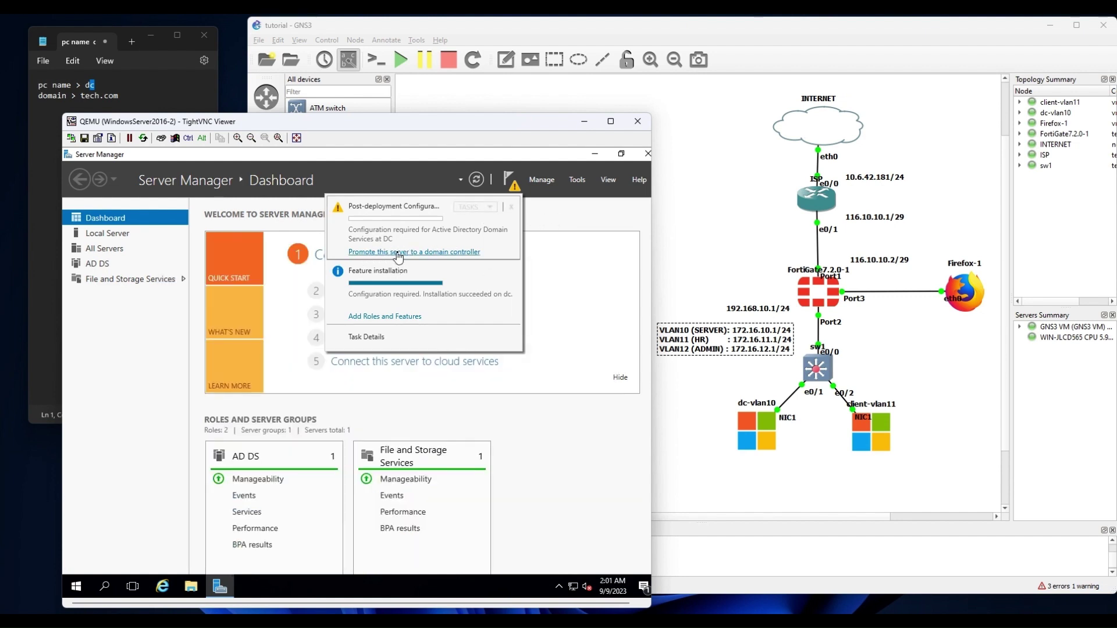
# Start the promotion wizard, choose Add a new forest, and enter root domain tech.com.
pyautogui.click(398, 254)
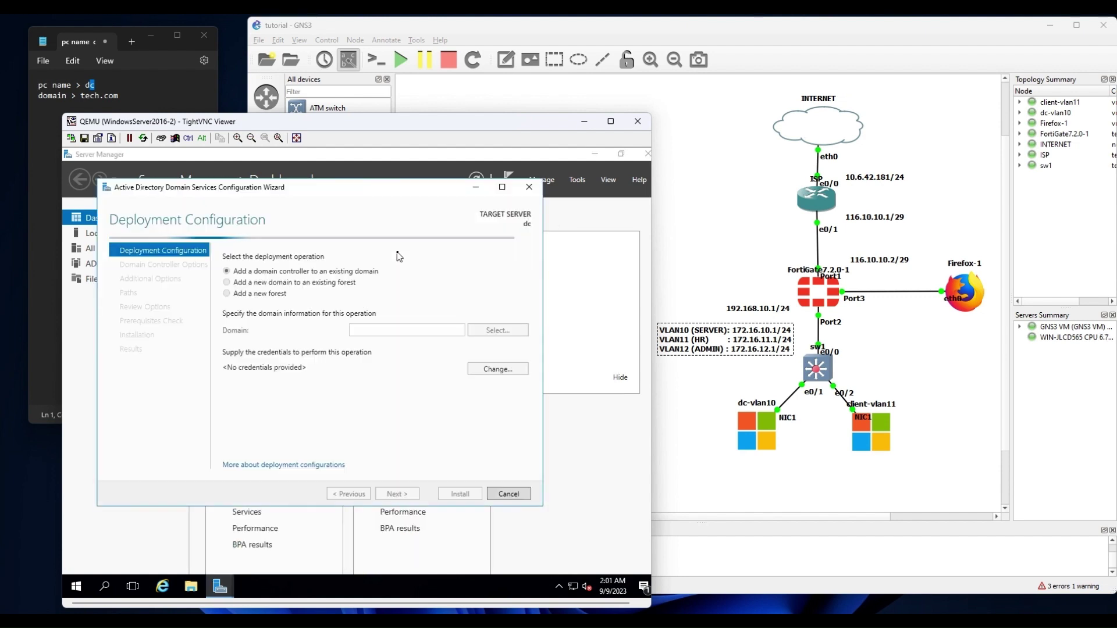
pyautogui.click(260, 294)
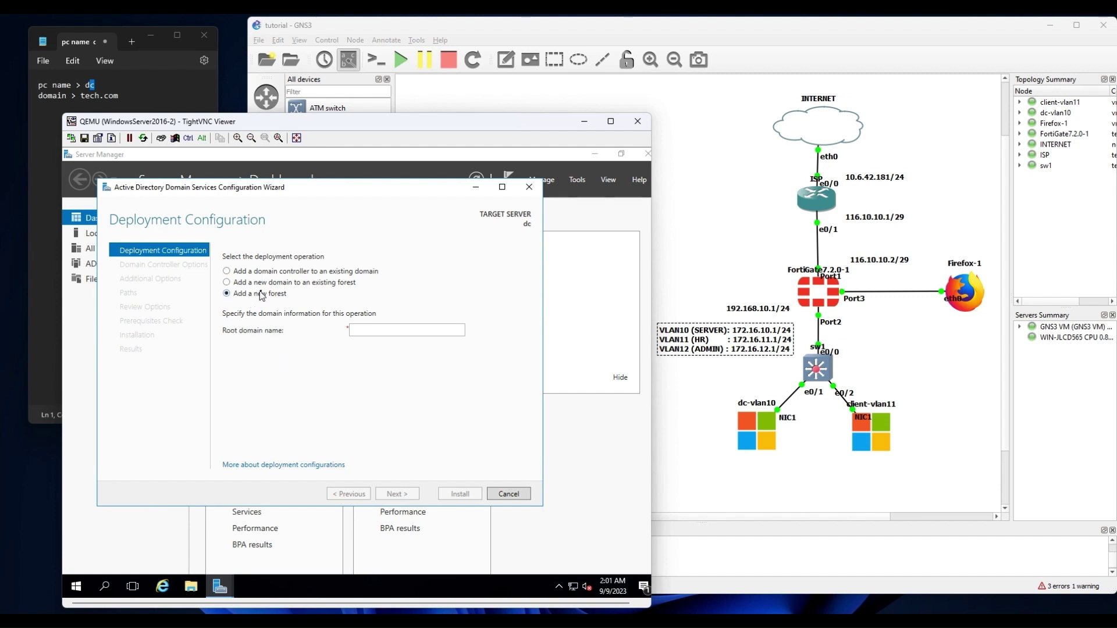
pyautogui.click(367, 327)
pyautogui.doubleClick(96, 96)
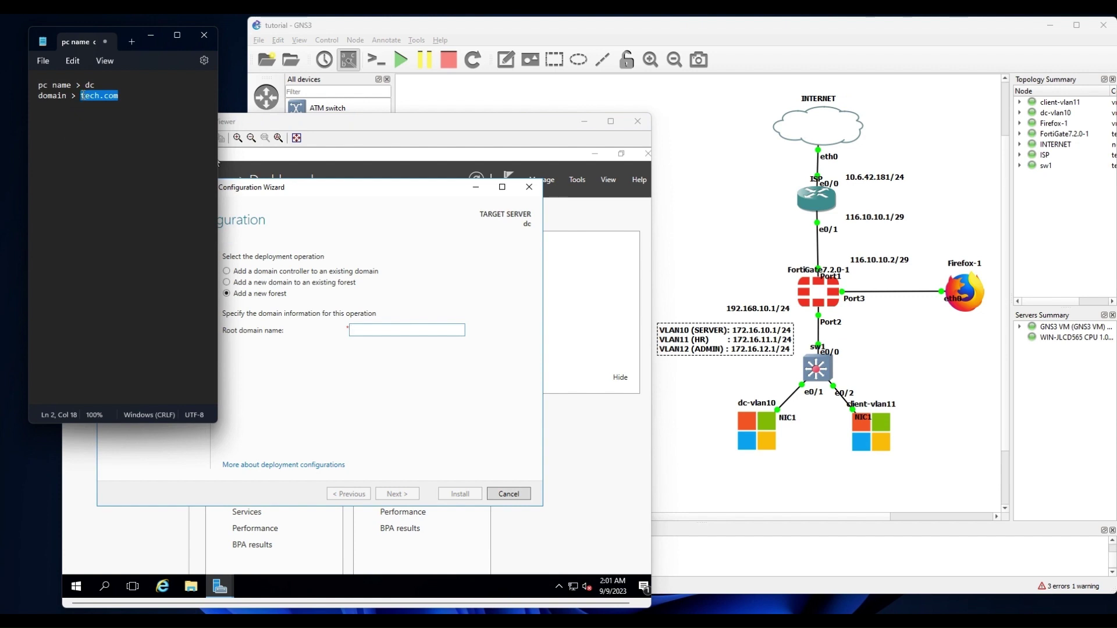
pyautogui.click(369, 326)
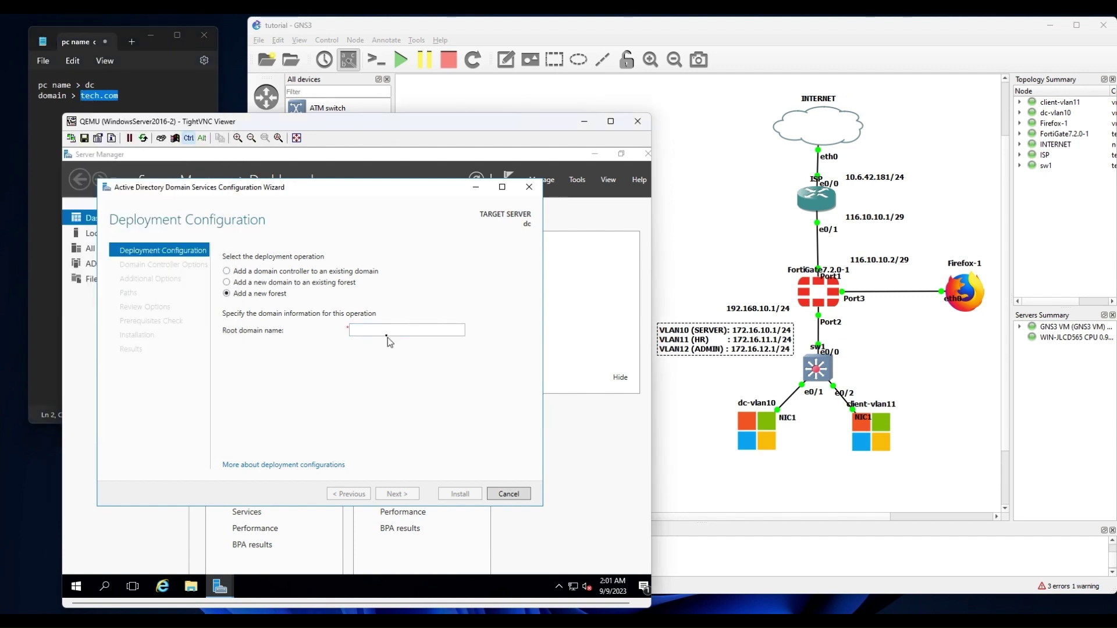
pyautogui.hotkey('ctrl', 'v')
pyautogui.hotkey('ctrl', 'v')
pyautogui.write('te')
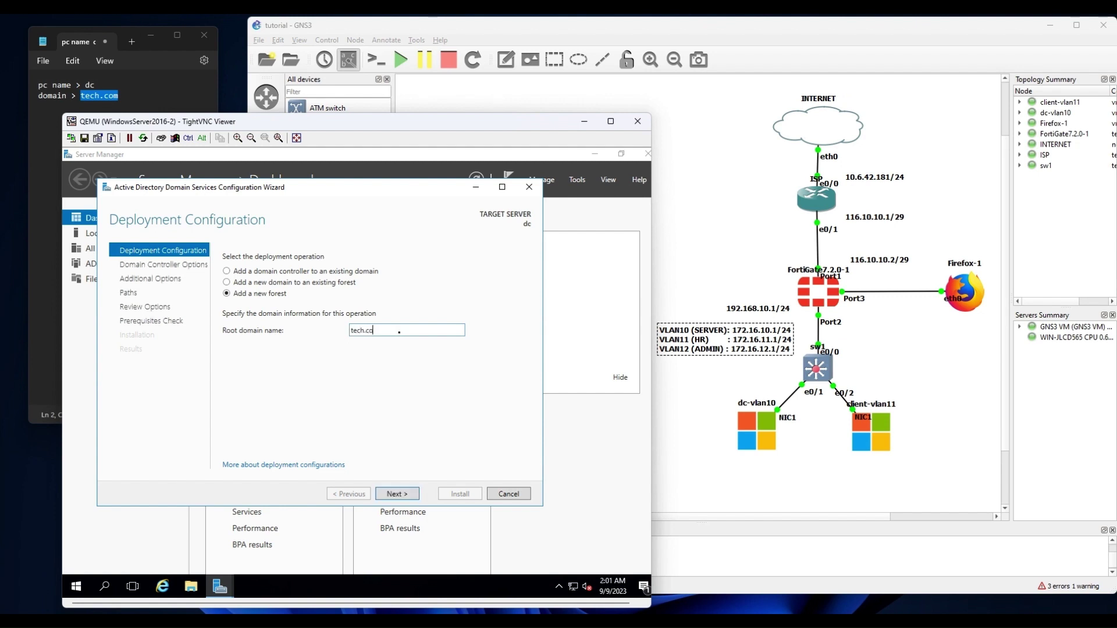
pyautogui.write('m')
pyautogui.click(403, 495)
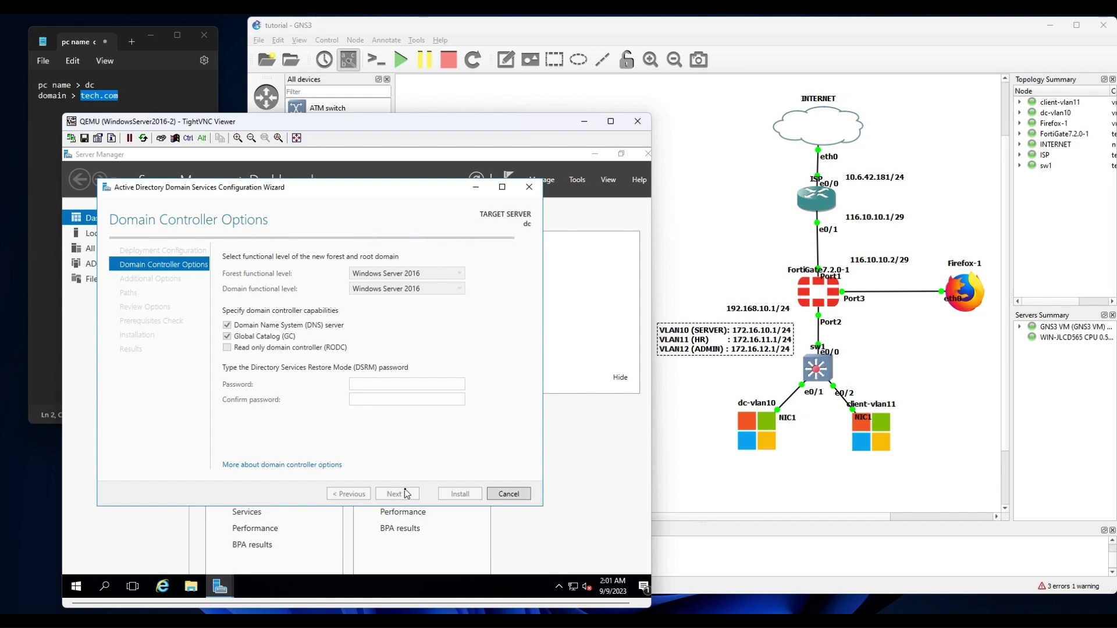
# Enter and confirm the Directory Services Restore Mode password.
pyautogui.click(386, 381)
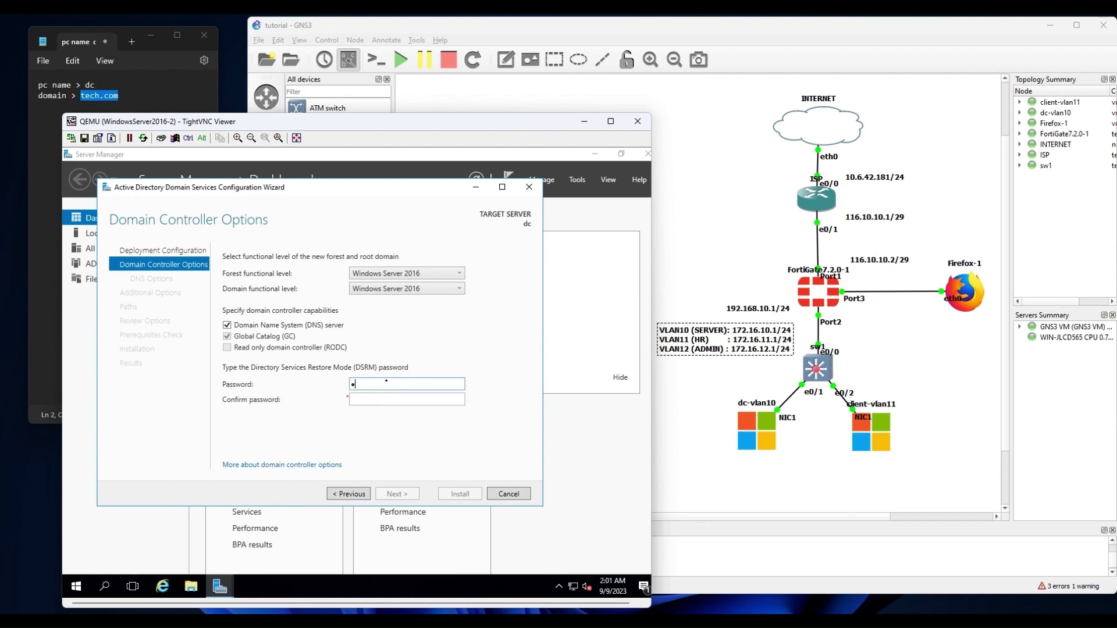
pyautogui.write('••••••••')
pyautogui.press('Tab')
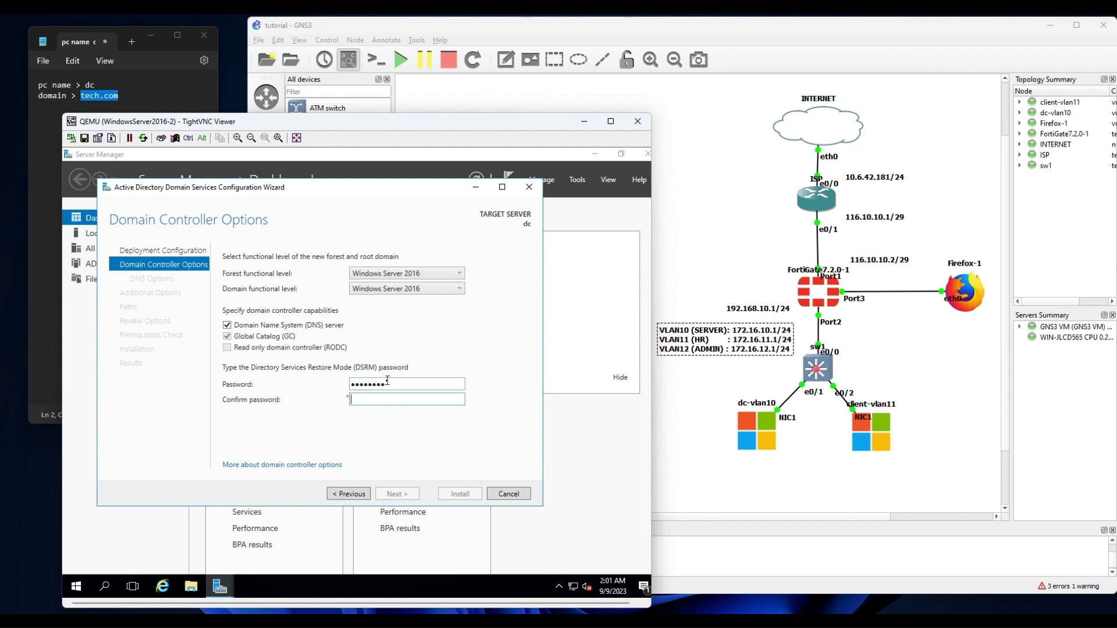
pyautogui.write('••••••••')
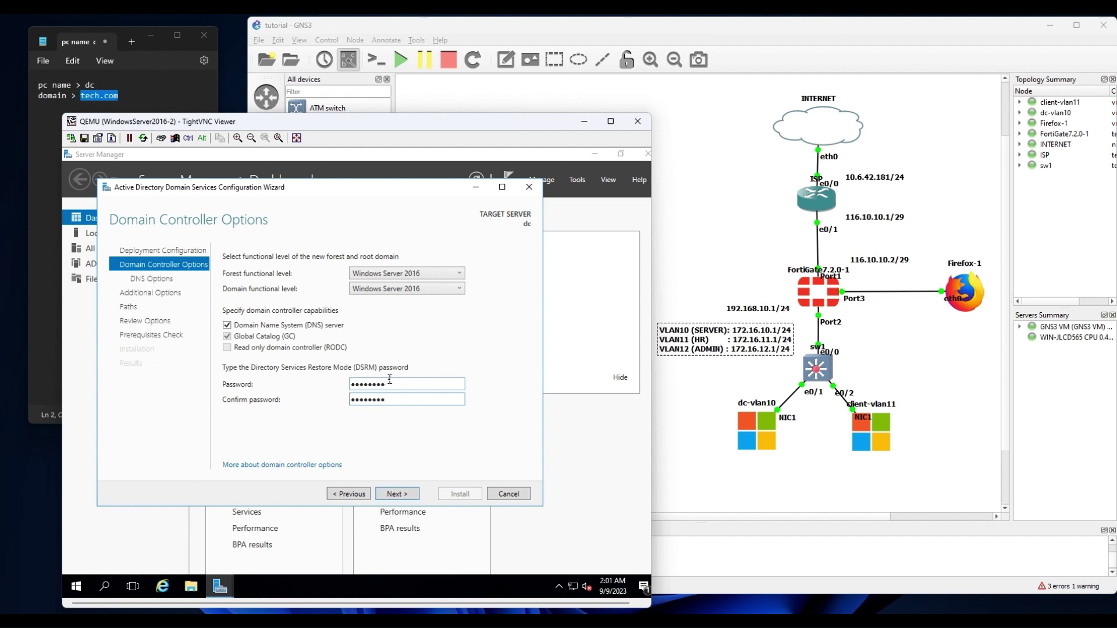
# Accept default DNS options, NetBIOS name TECH, and default NTDS and SYSVOL paths.
pyautogui.click(398, 494)
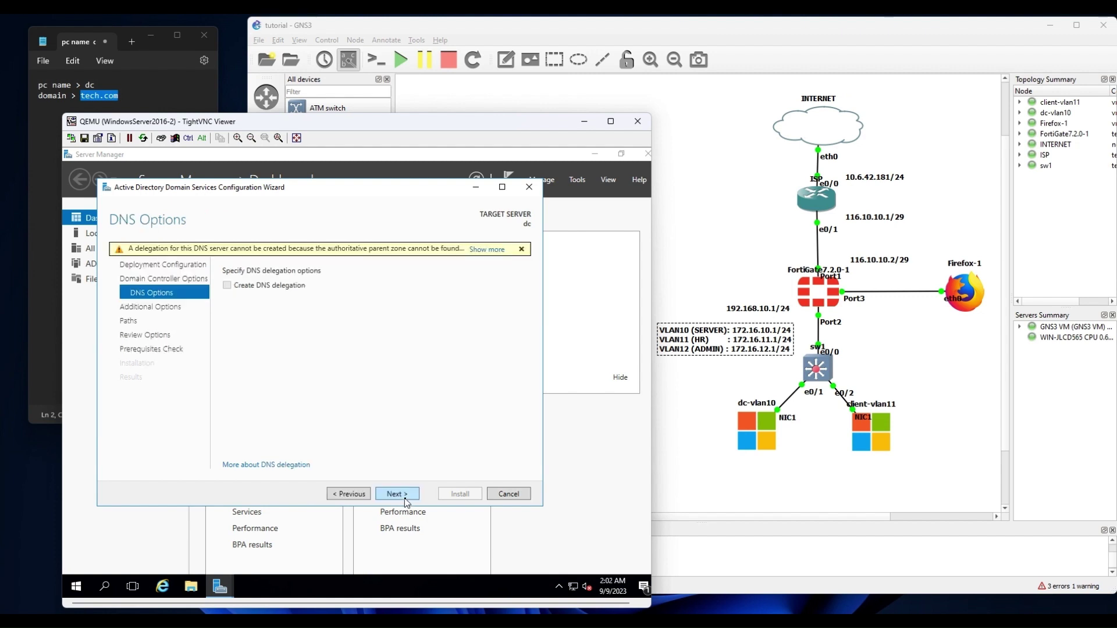
pyautogui.click(404, 496)
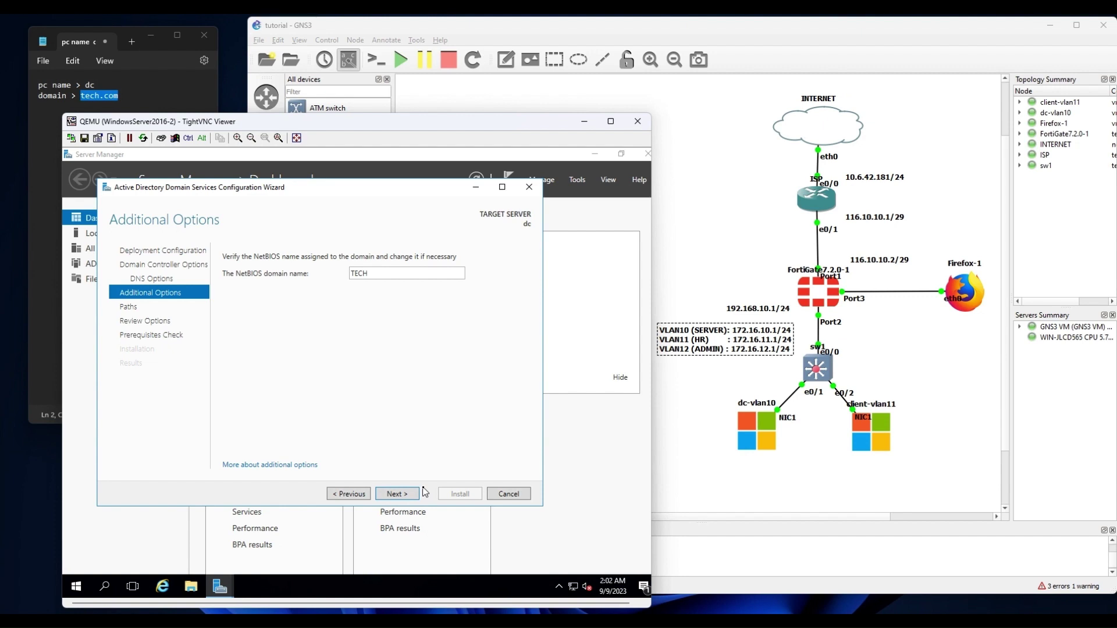
pyautogui.click(394, 495)
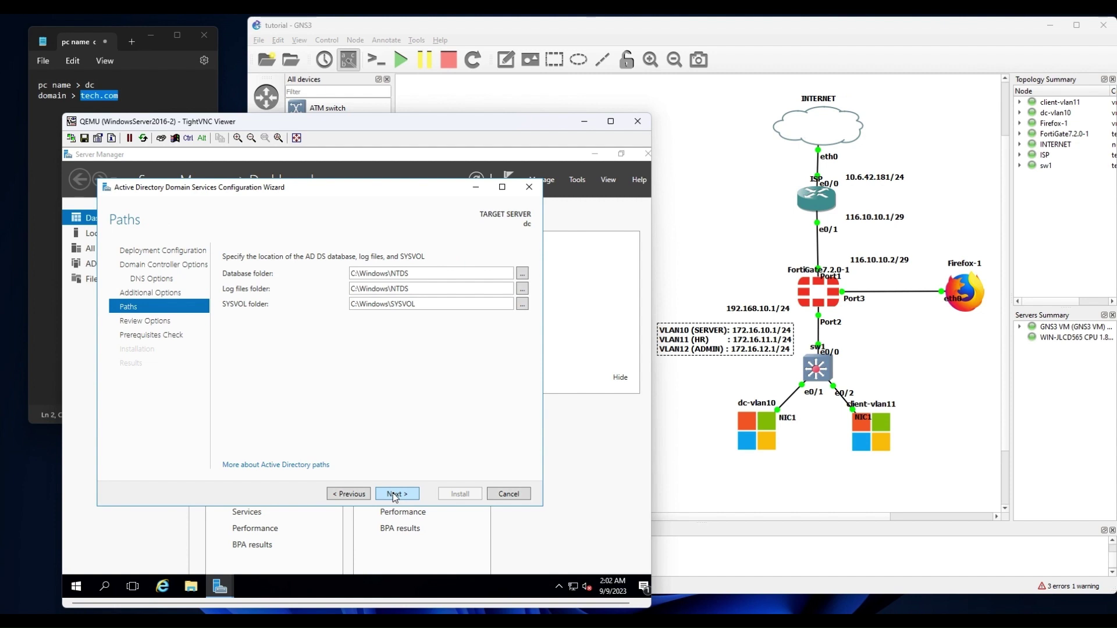
pyautogui.click(394, 494)
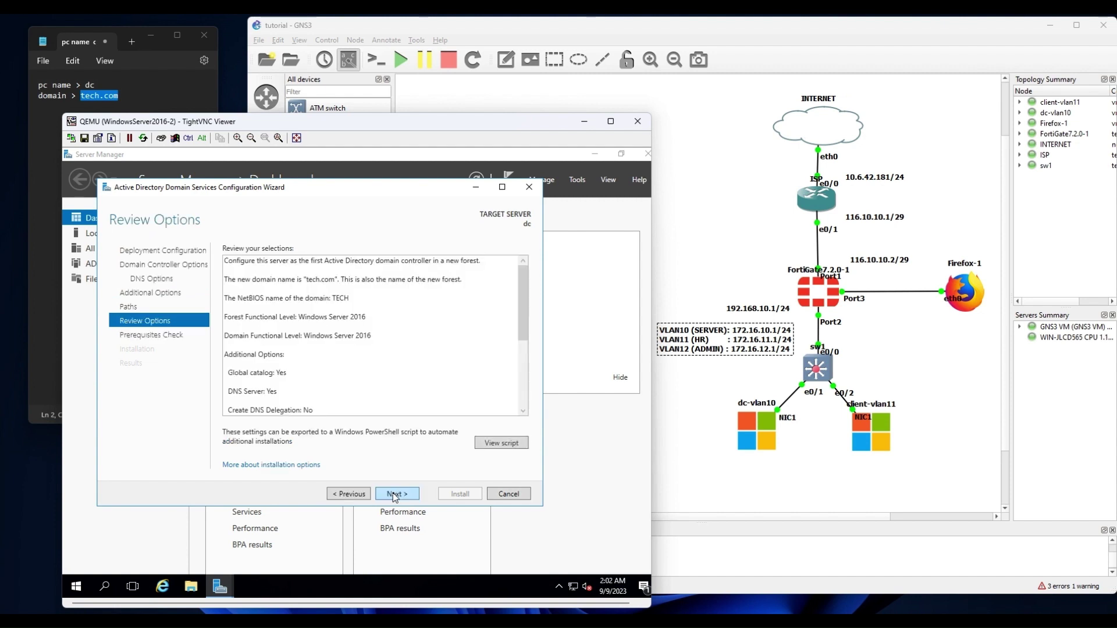
# Pass the prerequisites check and install the tech.com domain controller, letting the server reboot.
pyautogui.click(393, 495)
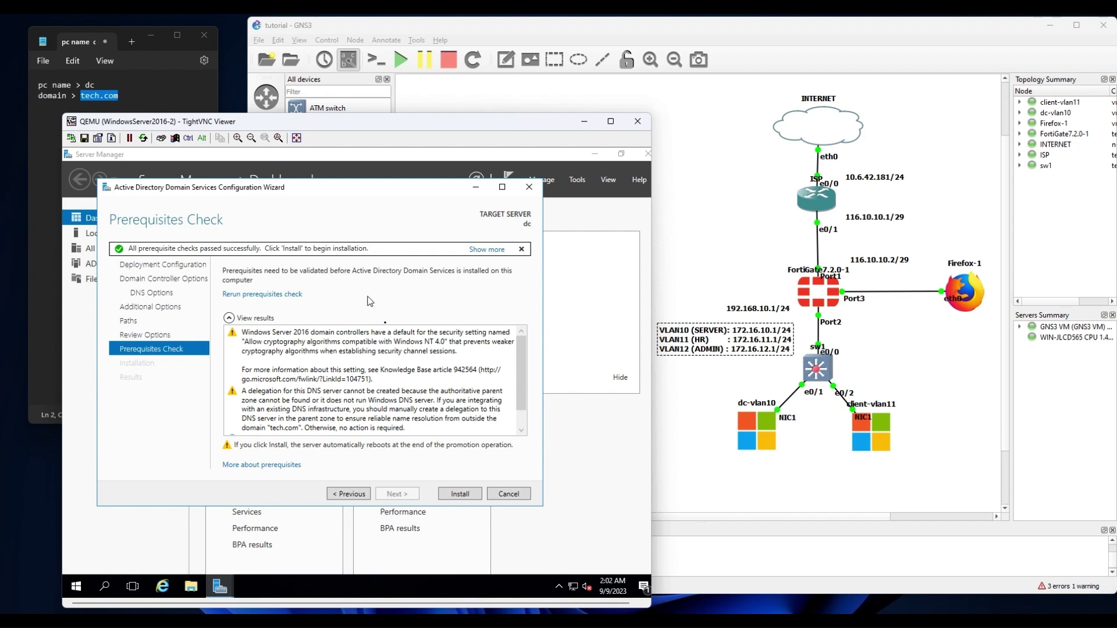
pyautogui.click(459, 493)
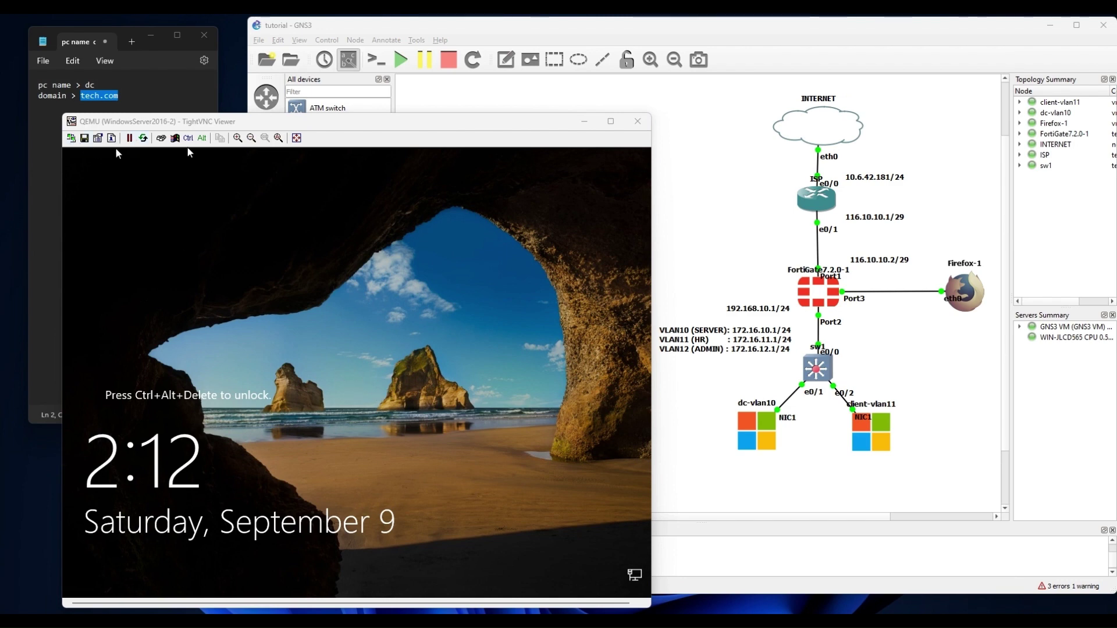
# Sign back in as TECH\Administrator on the dc server using Ctrl-Alt-Del and the administrator password.
pyautogui.click(162, 139)
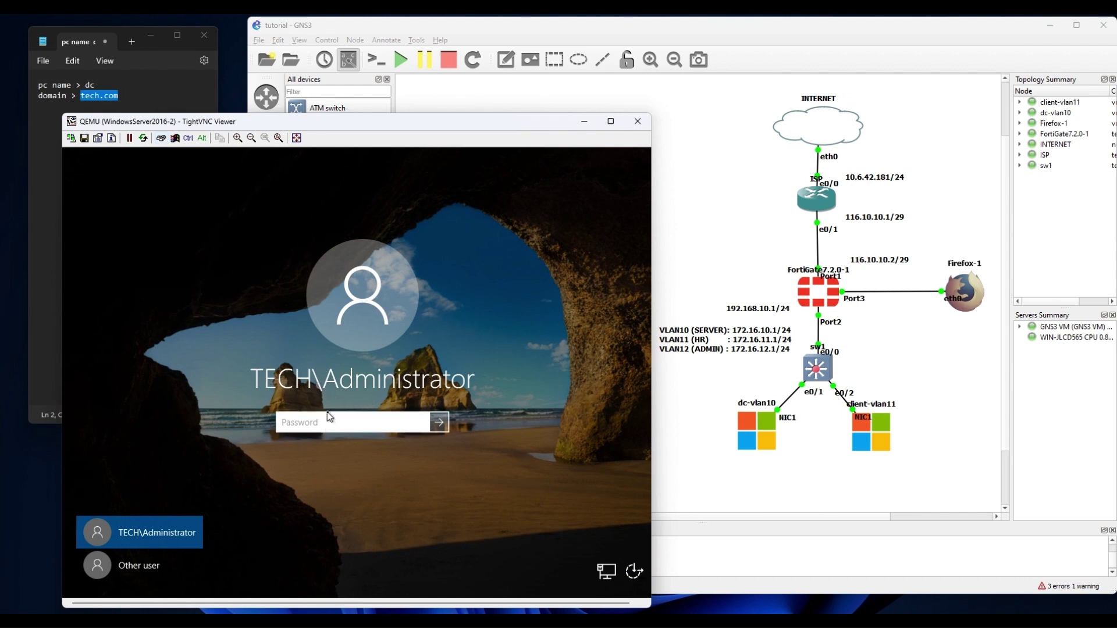
pyautogui.write('••')
pyautogui.press('Return')
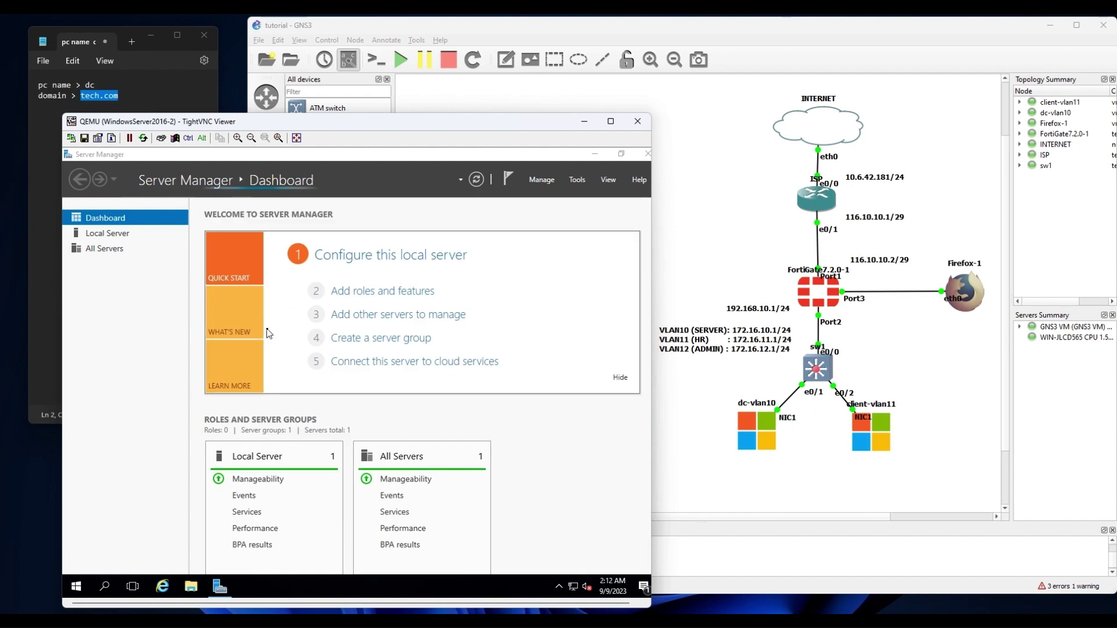
# Open Active Directory Users and Computers, expand tech.com, and bring up its context menu.
pyautogui.click(585, 178)
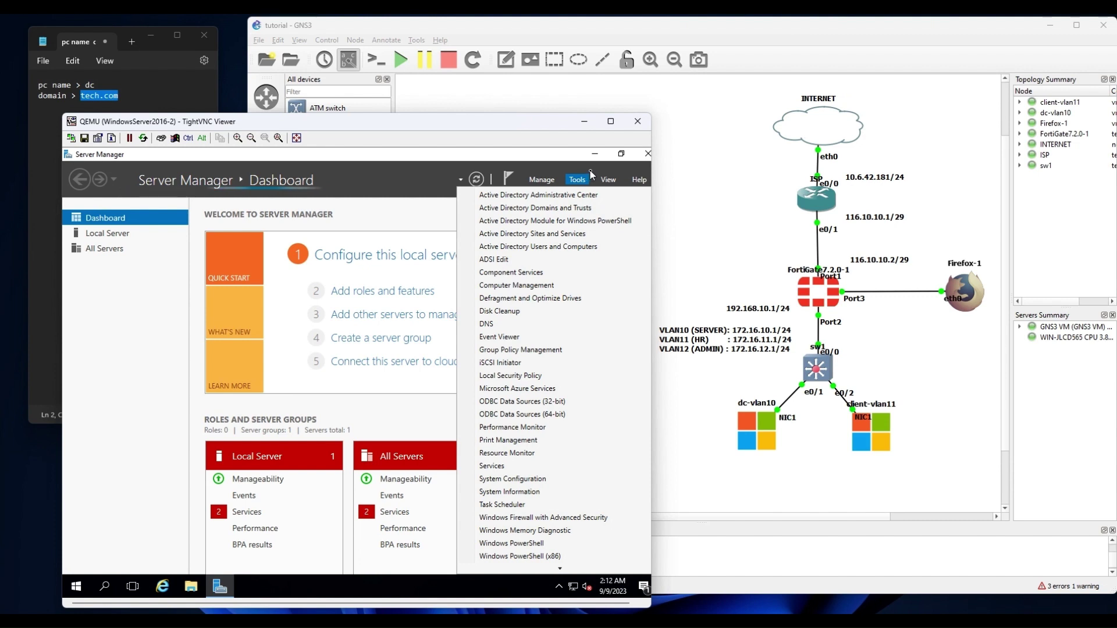
pyautogui.click(556, 248)
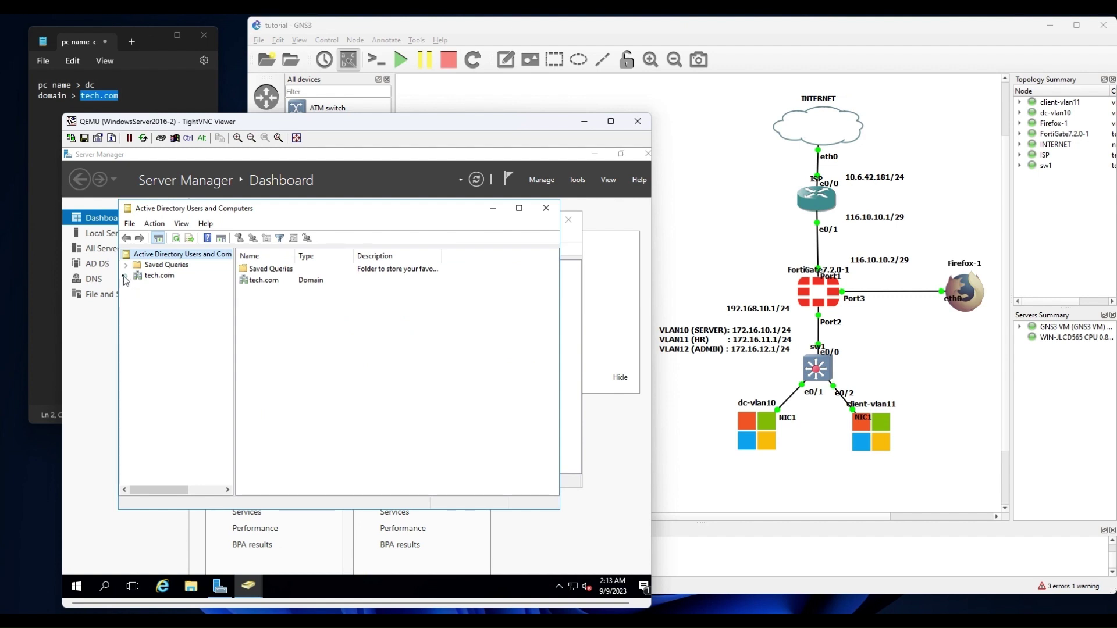
pyautogui.click(126, 276)
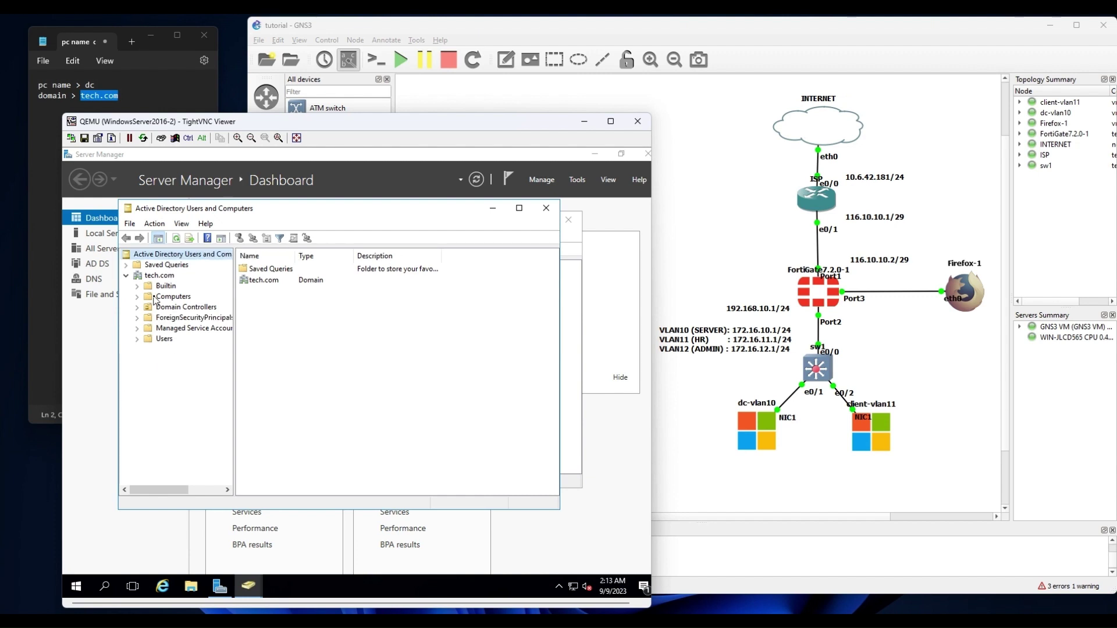
pyautogui.click(158, 275)
pyautogui.rightClick(158, 273)
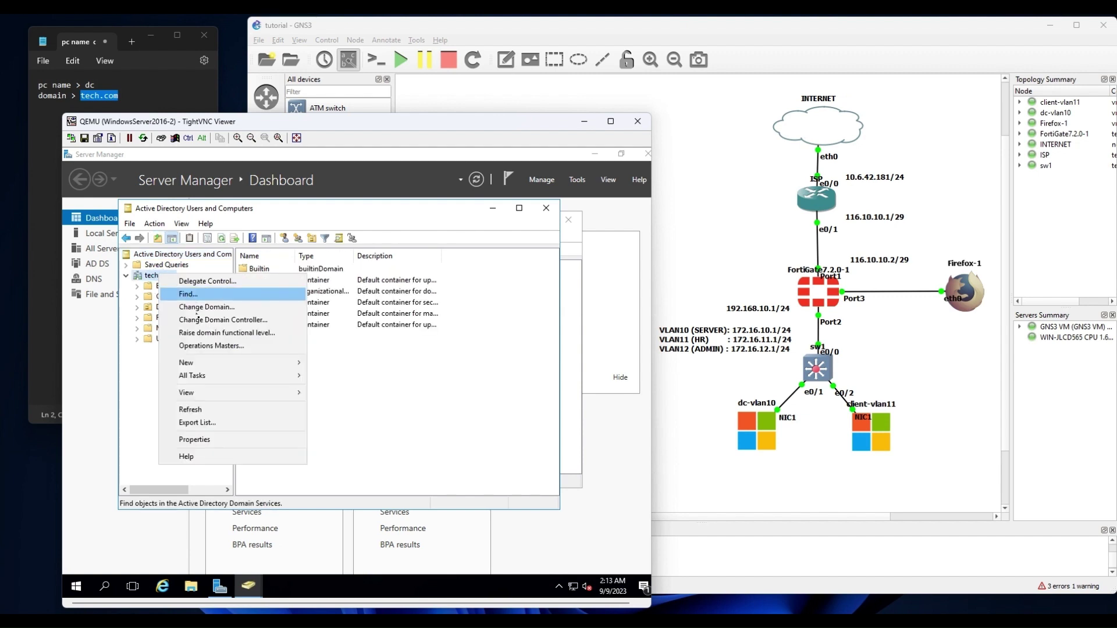
# Create a TECH organizational unit at the tech.com domain root.
pyautogui.moveTo(217, 365)
pyautogui.click(354, 453)
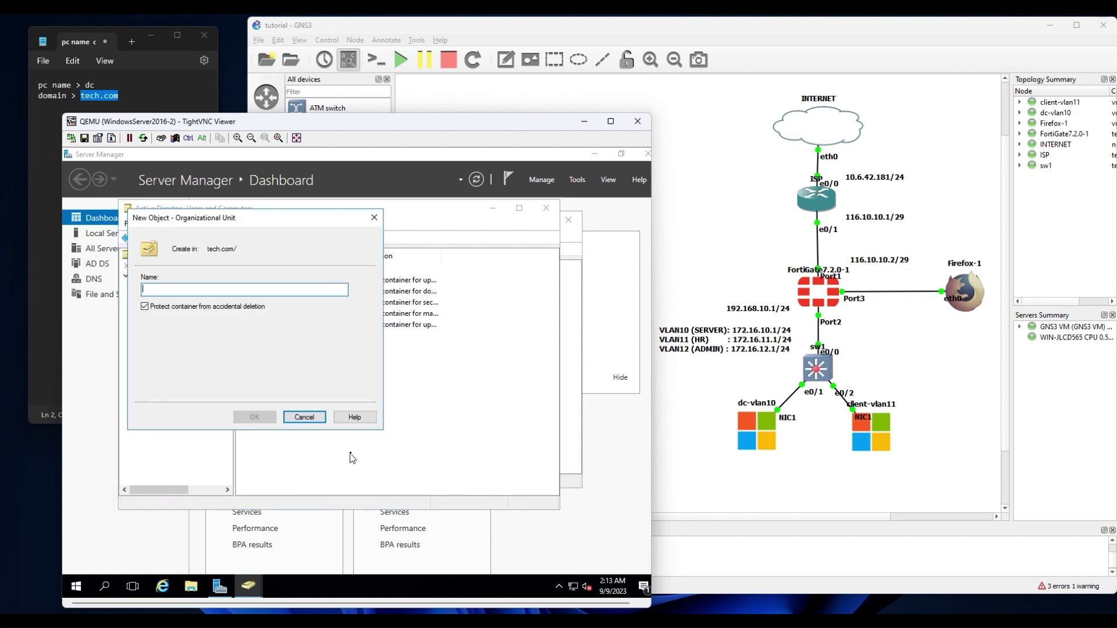
pyautogui.write('TECH')
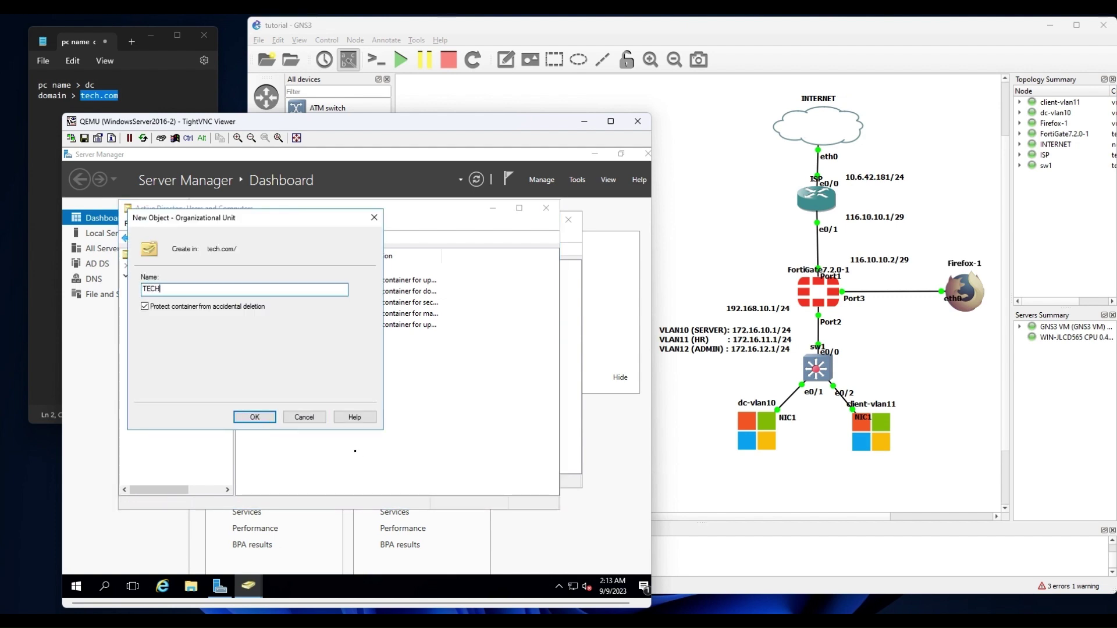
pyautogui.press('Return')
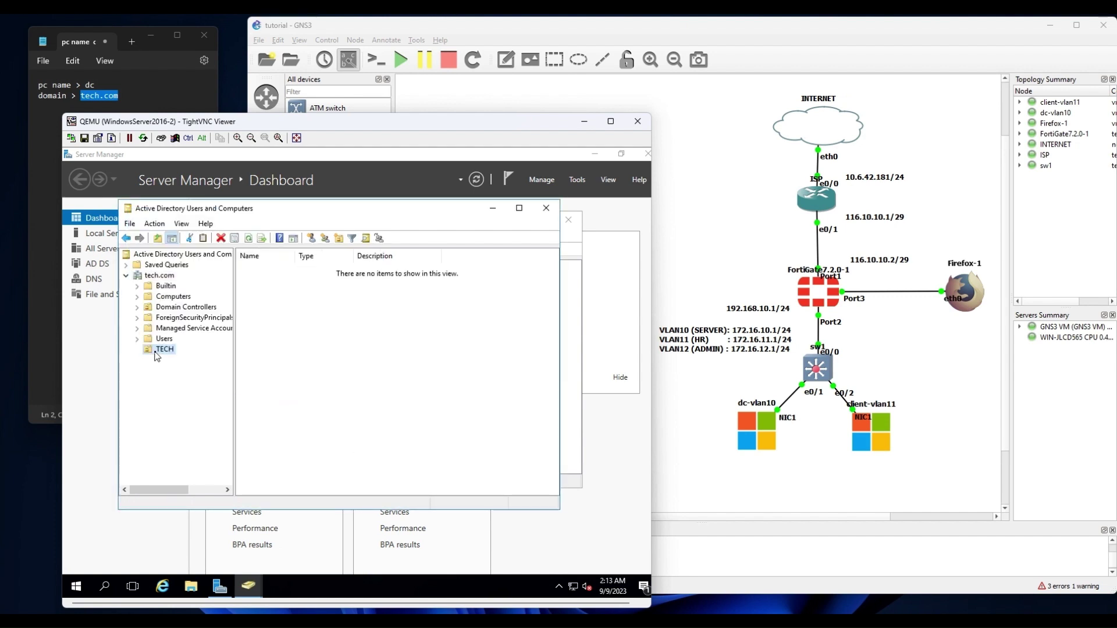
# Add HR and ADMIN organizational units inside TECH.
pyautogui.click(160, 349)
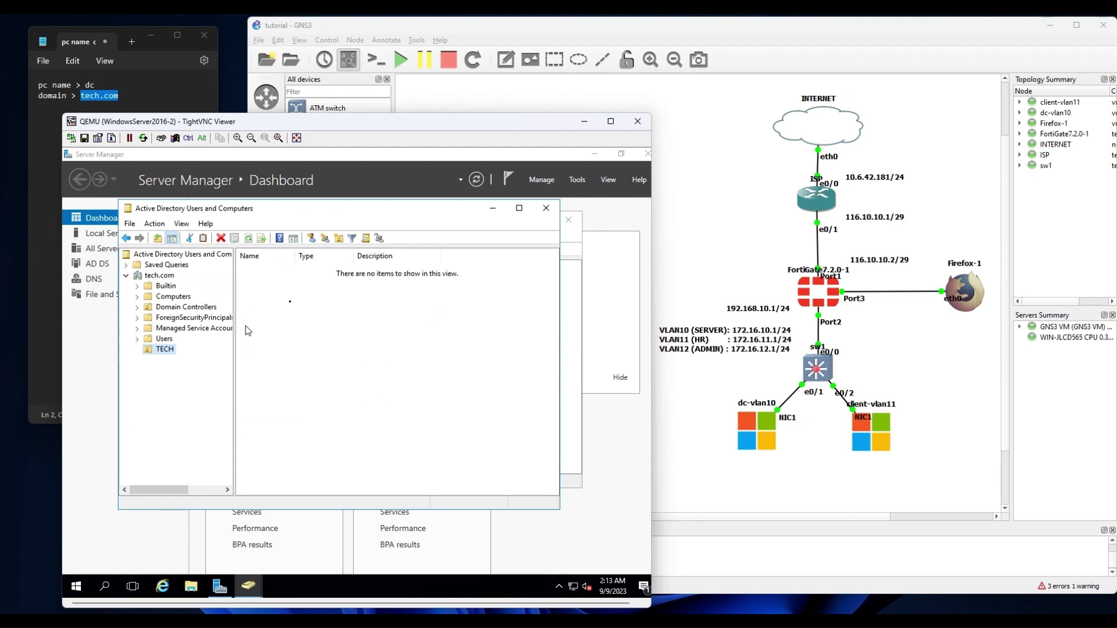
pyautogui.click(340, 239)
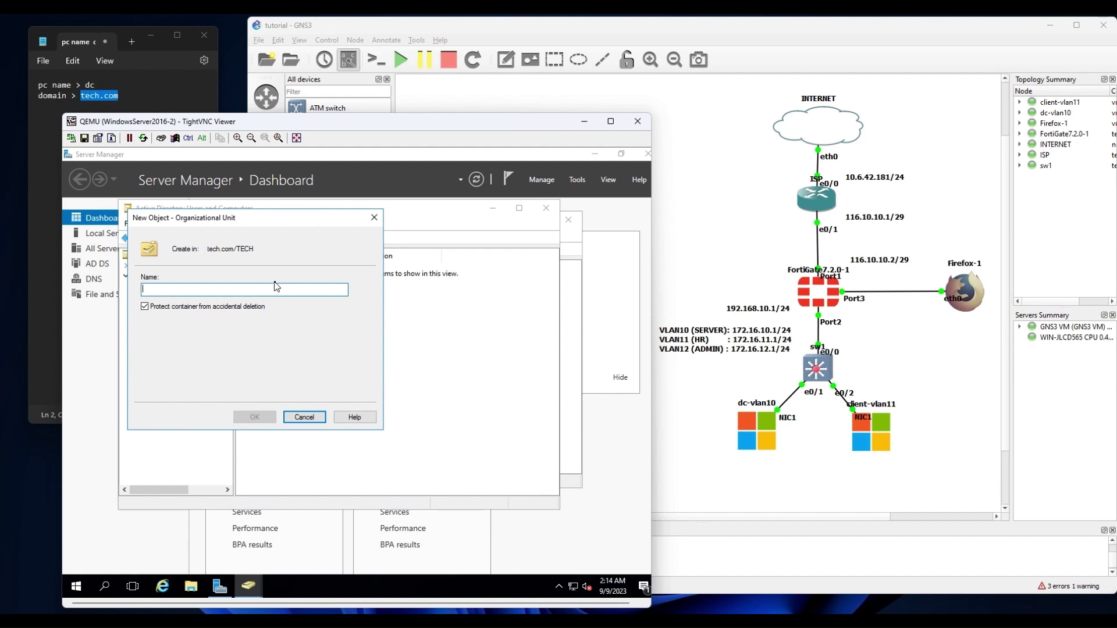
pyautogui.write('HR')
pyautogui.press('Return')
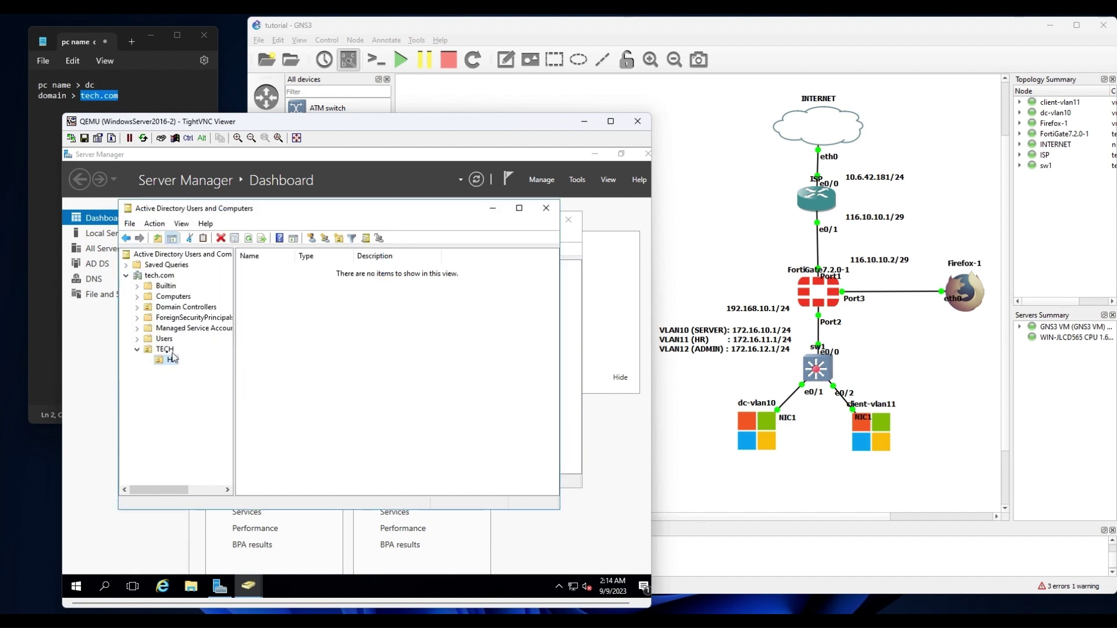
pyautogui.click(165, 349)
pyautogui.click(339, 239)
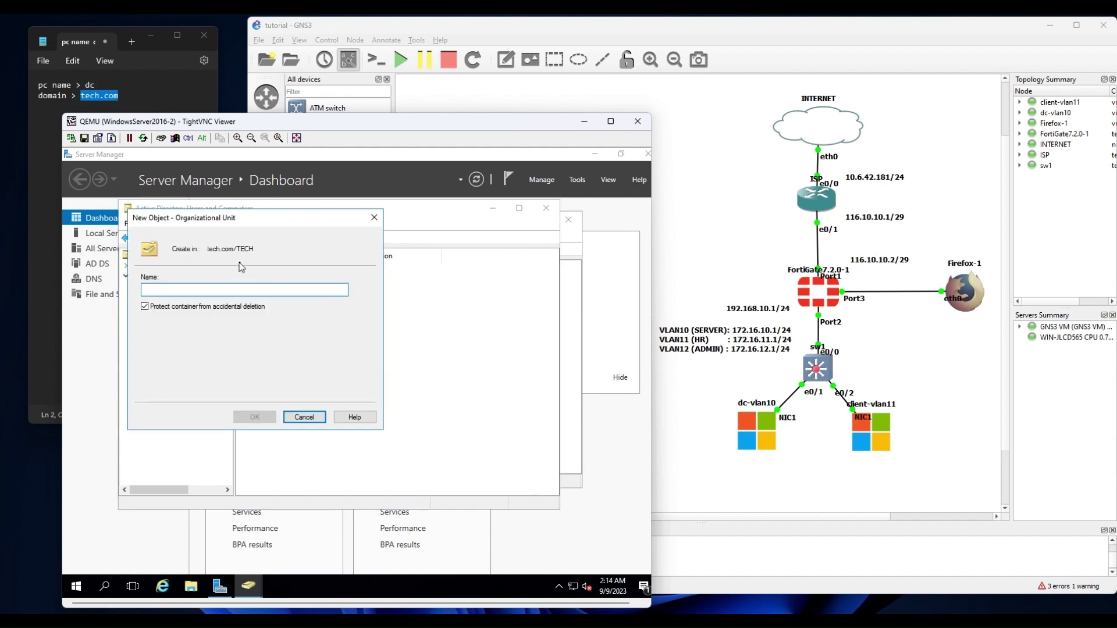
pyautogui.write('ADMIN')
pyautogui.press('Return')
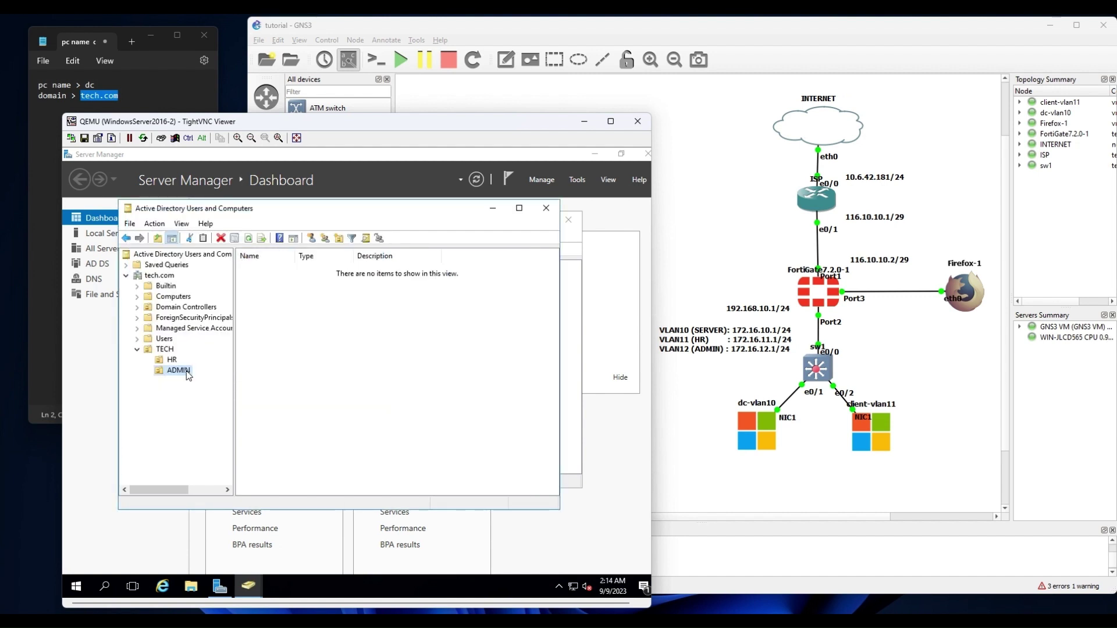
pyautogui.click(334, 330)
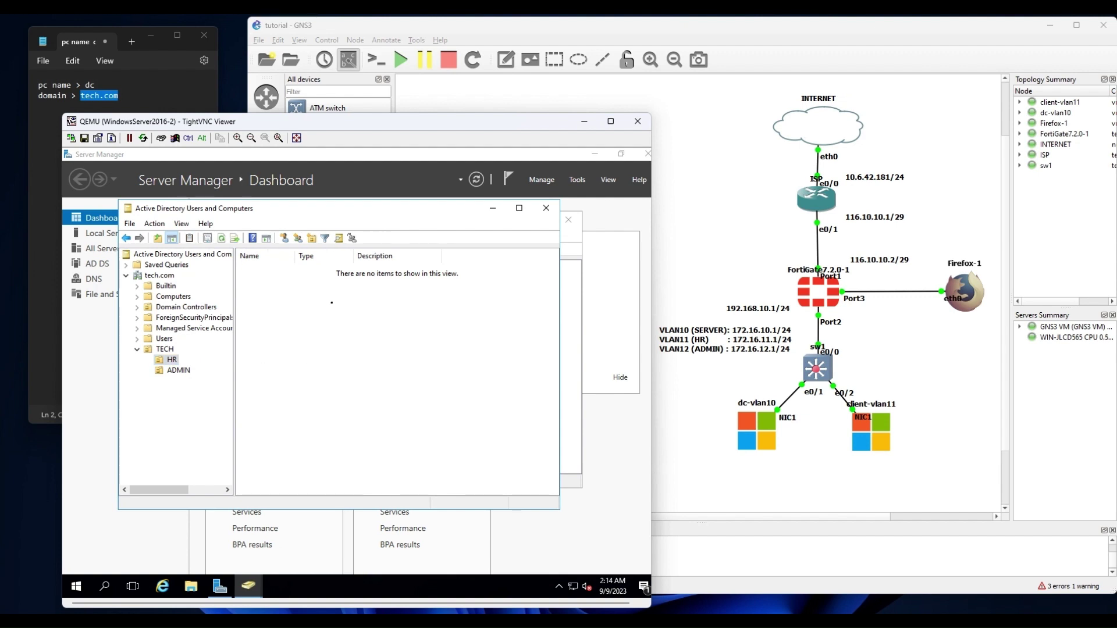
# Start a new user in TECH/HR with first name HR, last name User, logon hr_user.
pyautogui.click(284, 238)
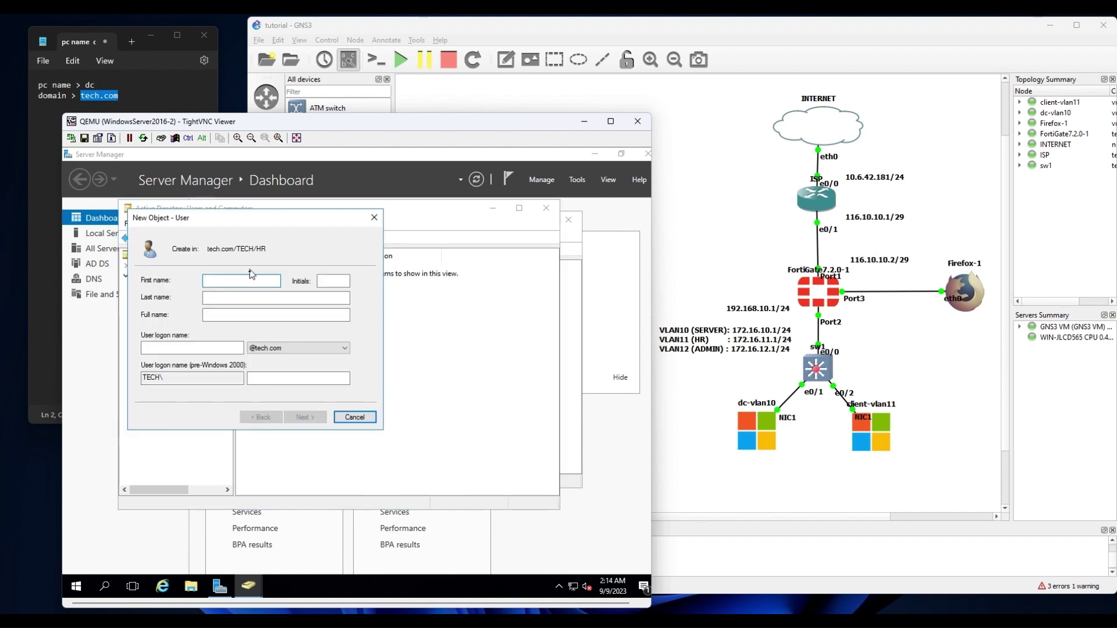
pyautogui.write('HR')
pyautogui.press('Tab')
pyautogui.press('Tab')
pyautogui.write('Us')
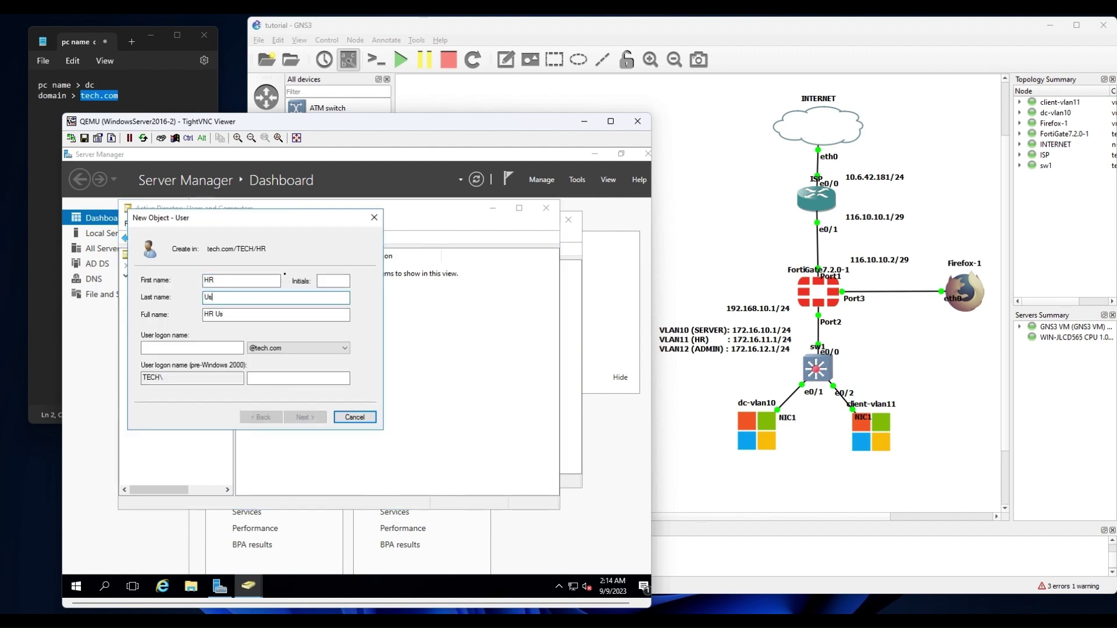
pyautogui.write('er')
pyautogui.press('Tab')
pyautogui.press('Tab')
pyautogui.write('hr_user')
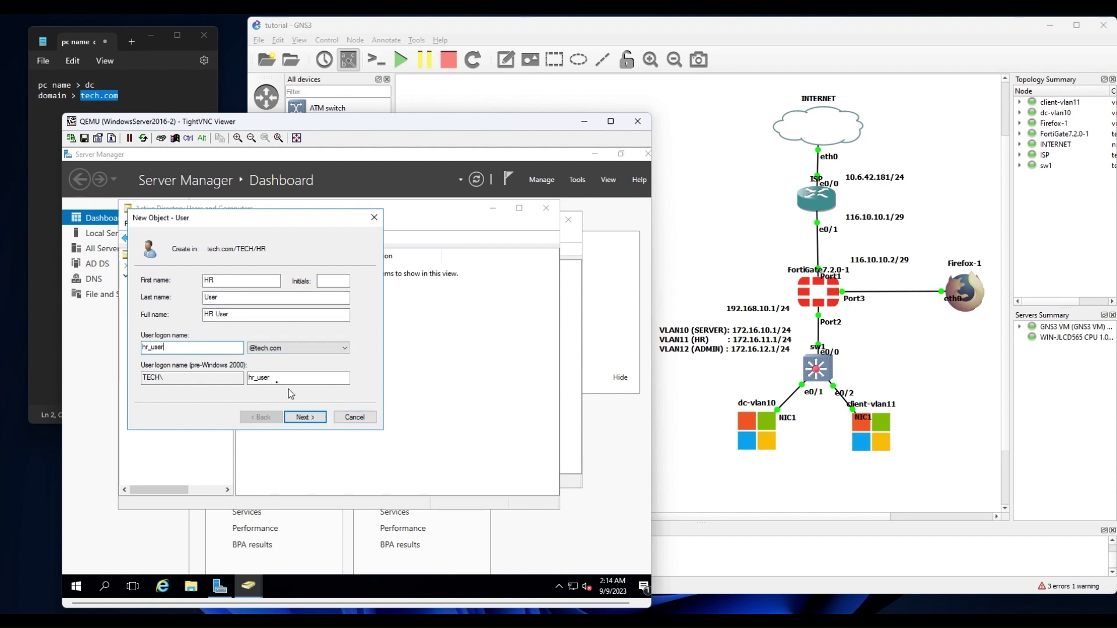
pyautogui.press('Tab')
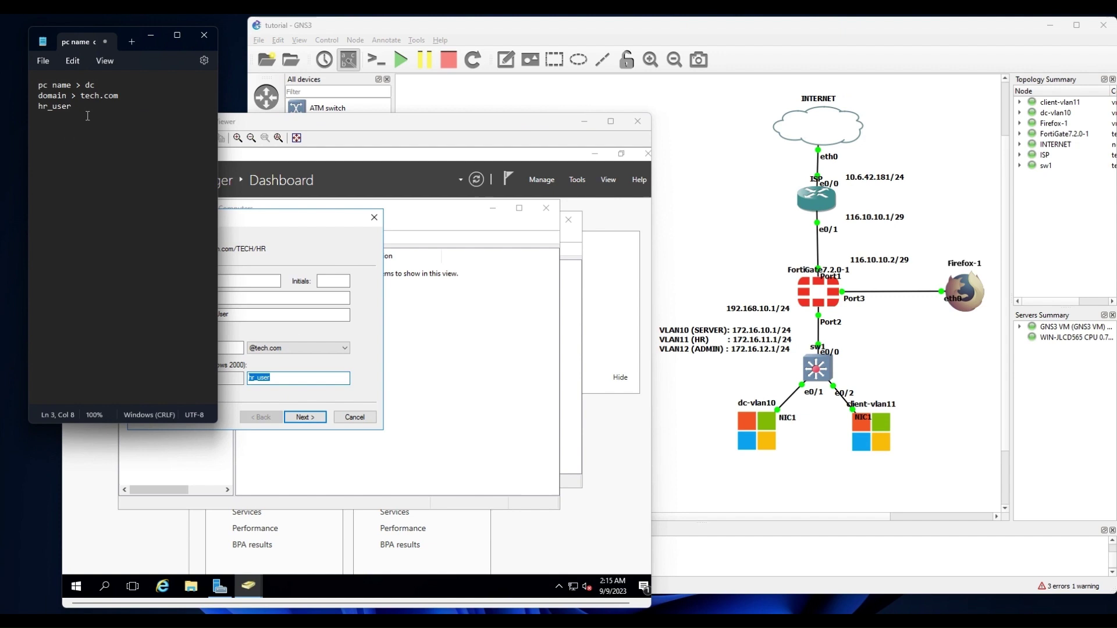
pyautogui.click(275, 225)
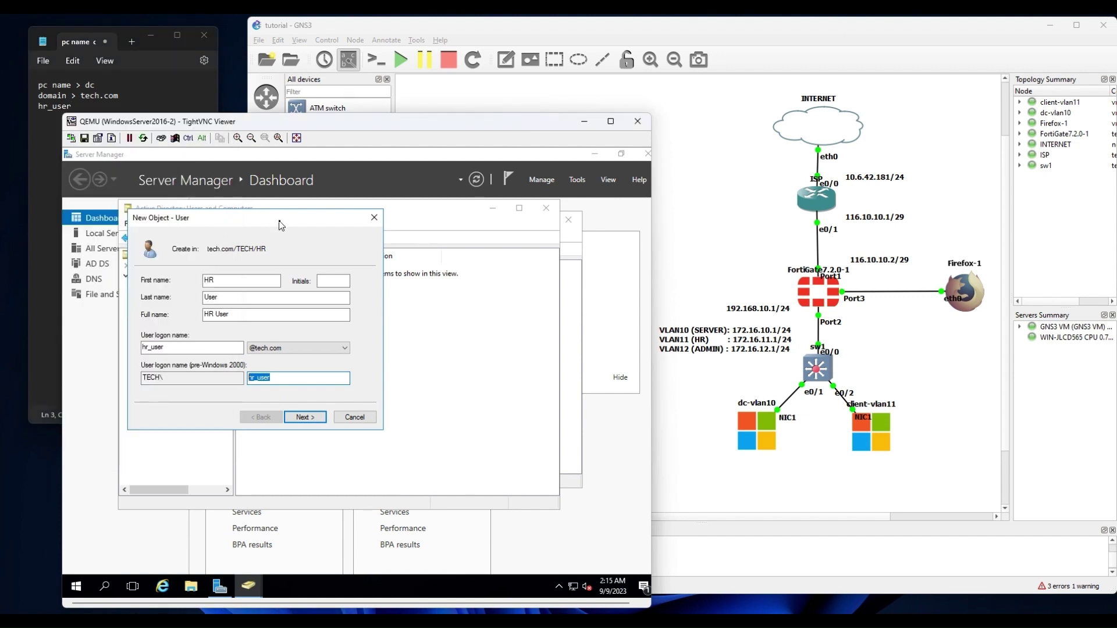
# Give HR User a never-expiring password with no forced change at next logon, and finish.
pyautogui.click(303, 417)
pyautogui.click(161, 320)
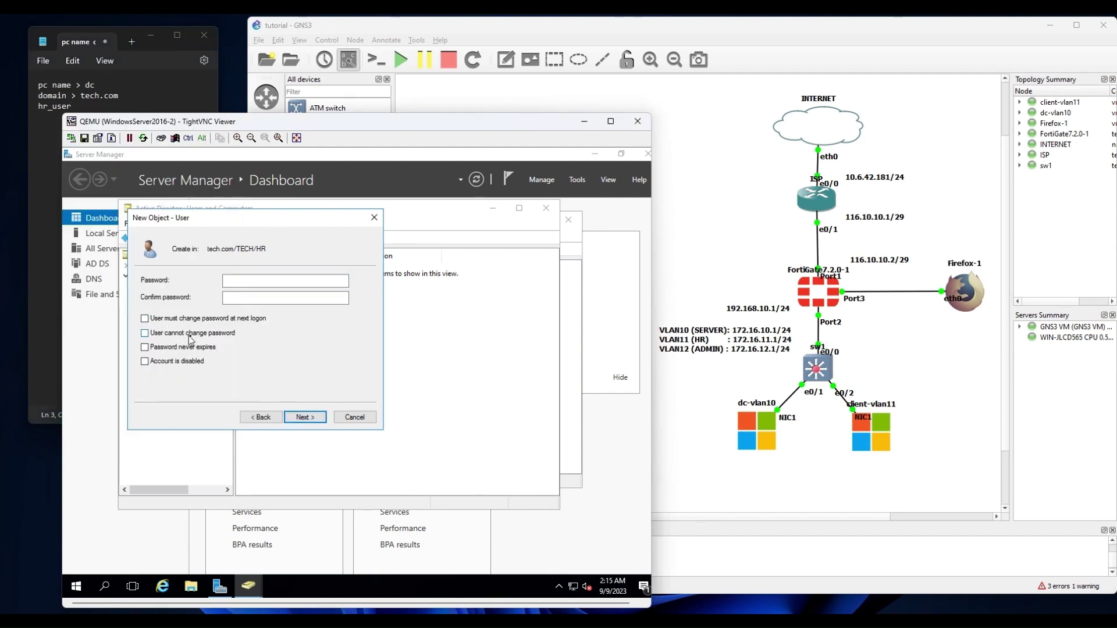
pyautogui.click(184, 349)
pyautogui.click(241, 282)
pyautogui.write('P@ssw0rd')
pyautogui.press('Tab')
pyautogui.write('P@')
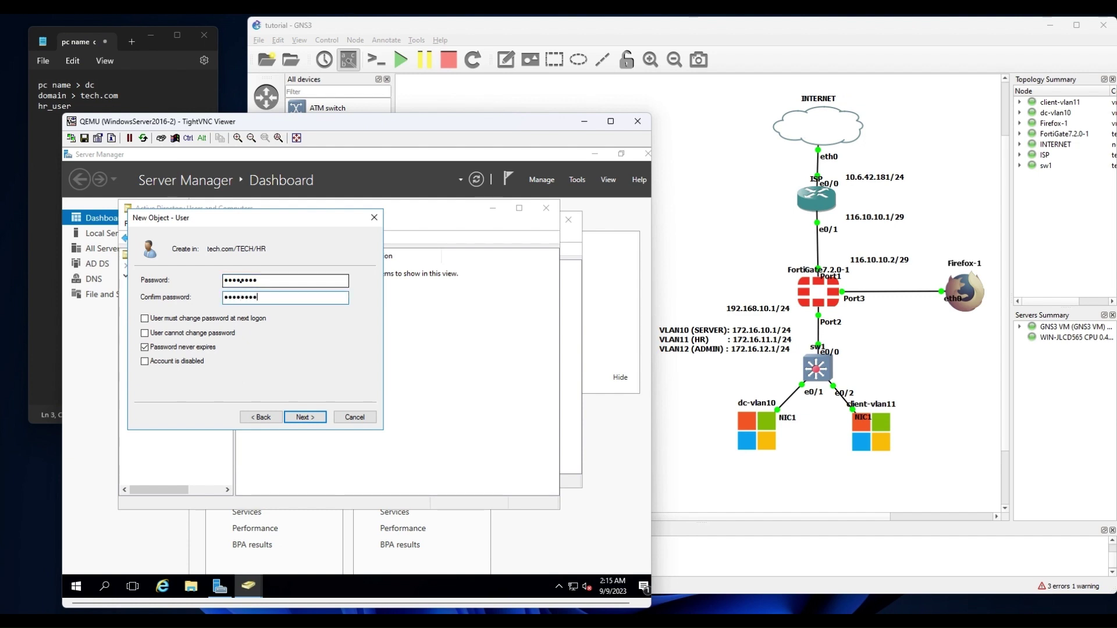
pyautogui.click(304, 418)
pyautogui.click(305, 417)
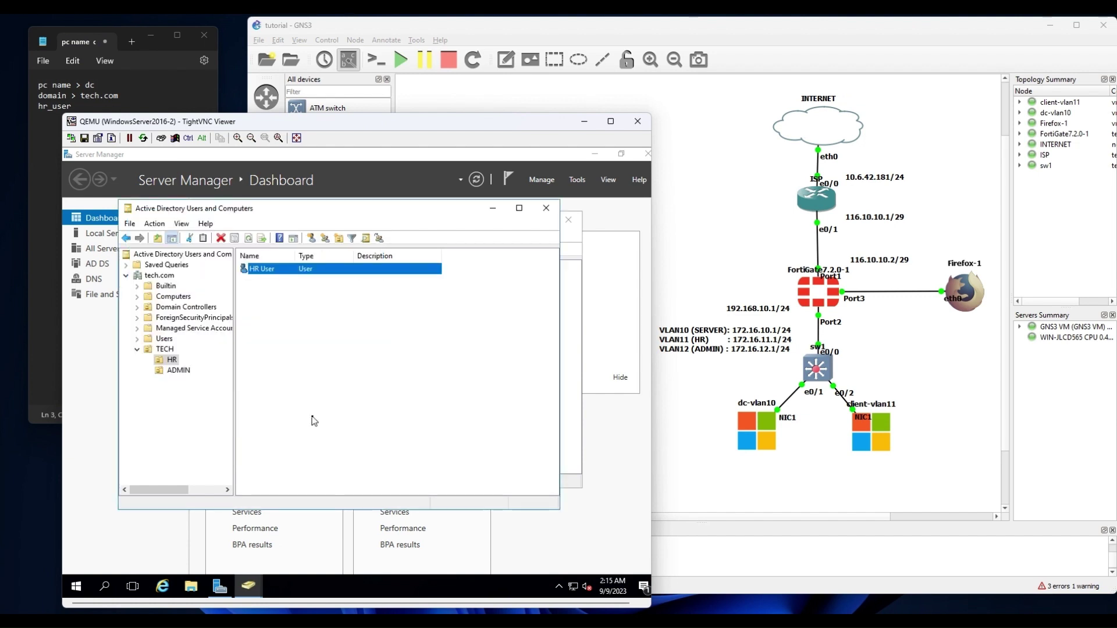
# Start a new user in TECH/ADMIN with first name Admin, last name User, logon admin_user.
pyautogui.click(178, 371)
pyautogui.click(311, 238)
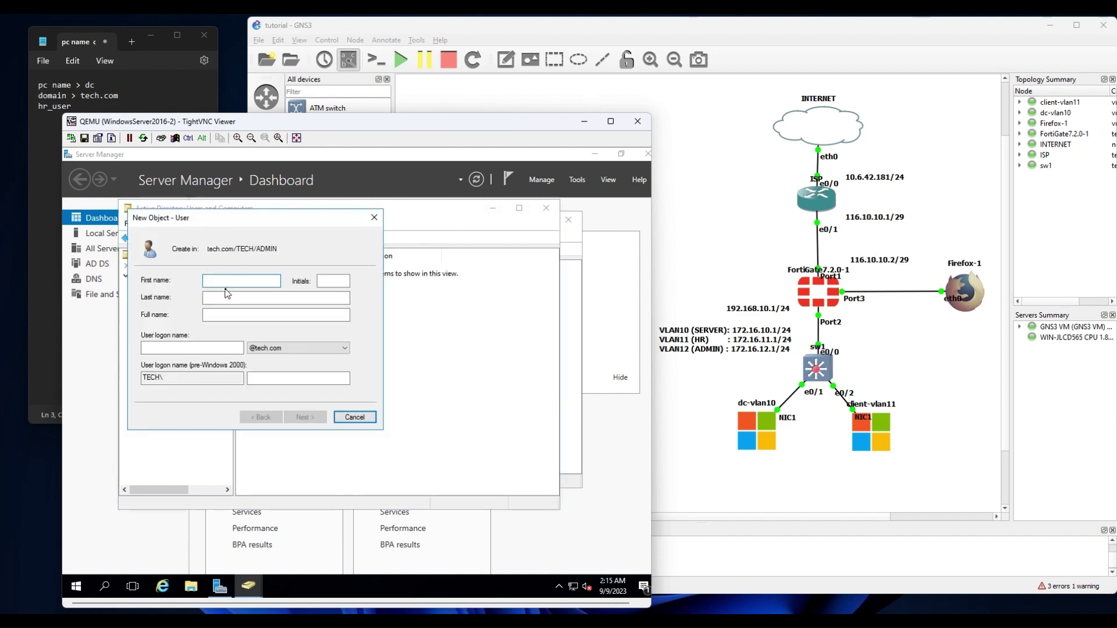
pyautogui.write('Admin')
pyautogui.press('Tab')
pyautogui.press('Tab')
pyautogui.write('User')
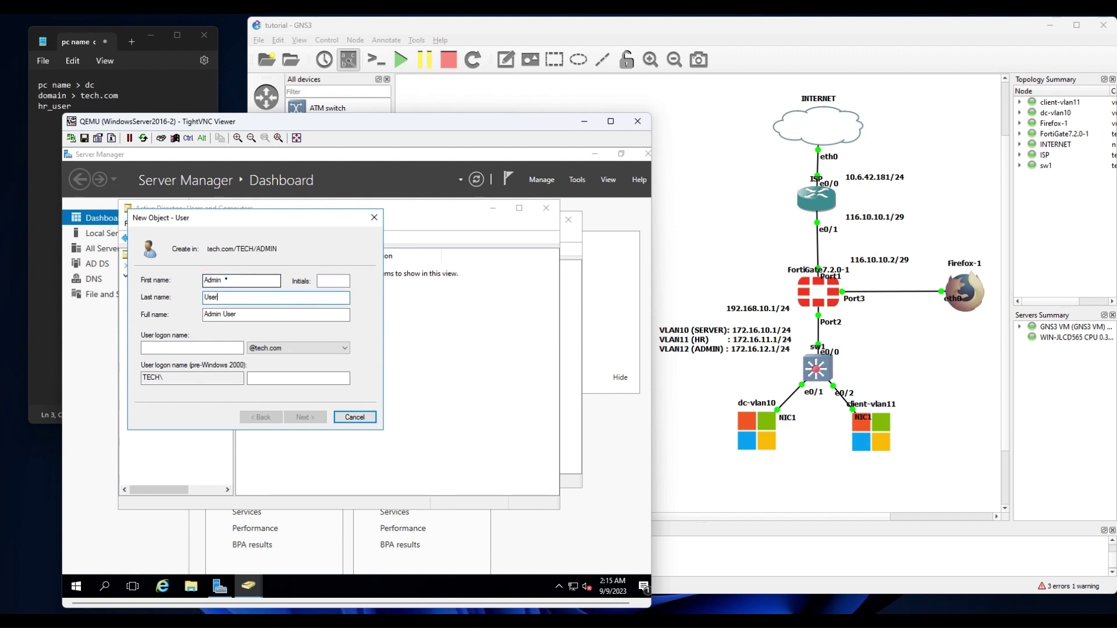
pyautogui.press('Tab')
pyautogui.press('Tab')
pyautogui.write('admin_user')
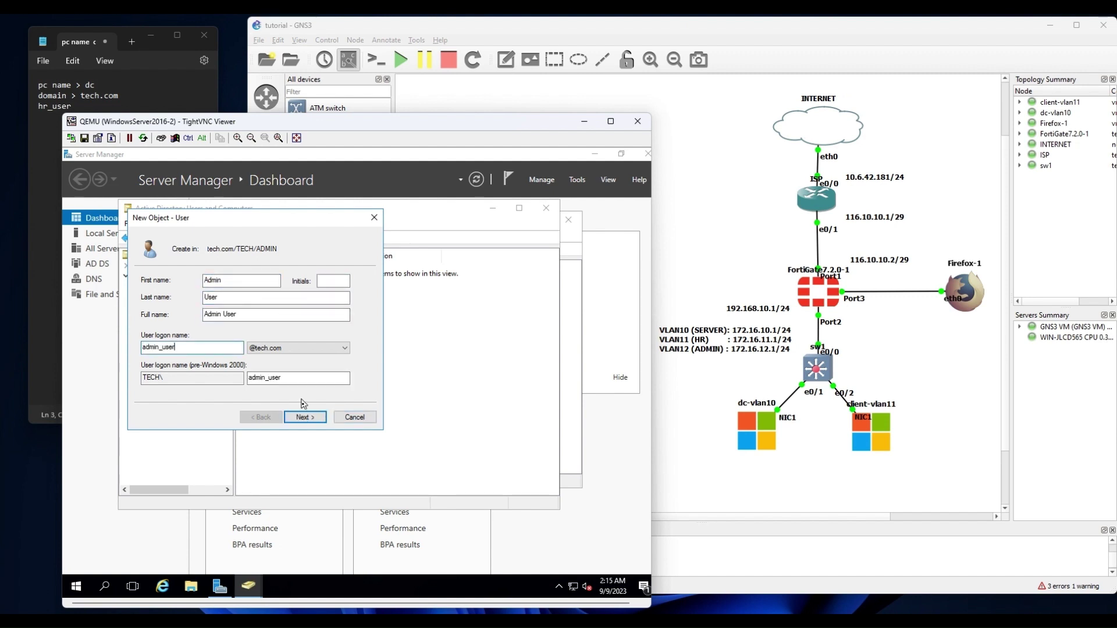
# Give Admin User a never-expiring password with no forced change at next logon, and finish.
pyautogui.click(304, 418)
pyautogui.click(185, 319)
pyautogui.click(185, 348)
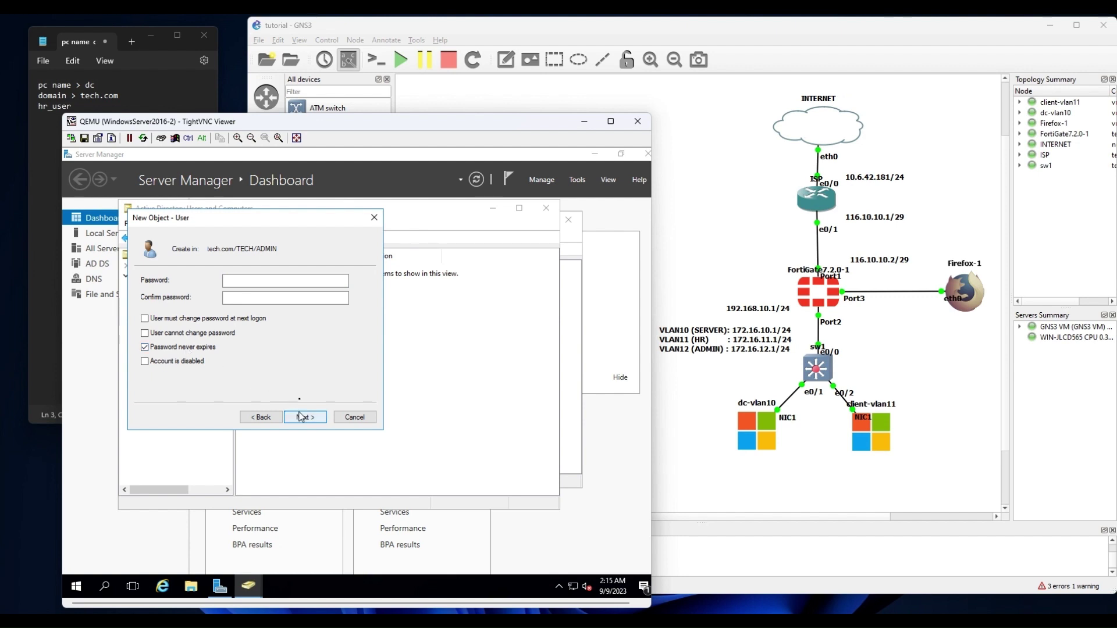
pyautogui.click(243, 281)
pyautogui.write('P@ssw0rd')
pyautogui.press('Tab')
pyautogui.write('P@ssw0')
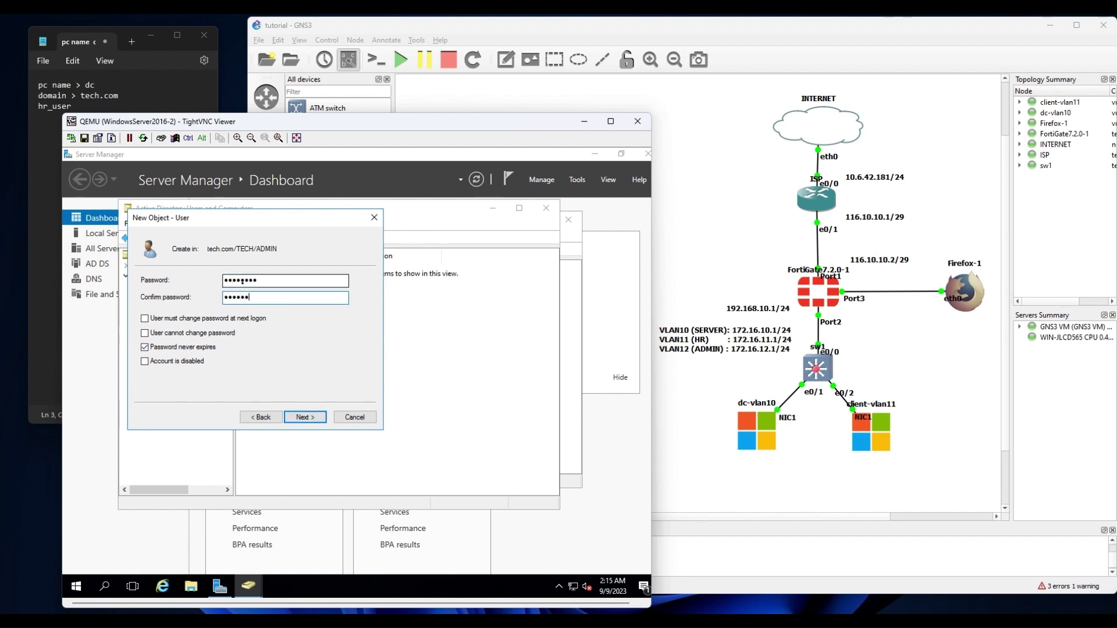
pyautogui.write('rd')
pyautogui.click(305, 417)
pyautogui.click(305, 417)
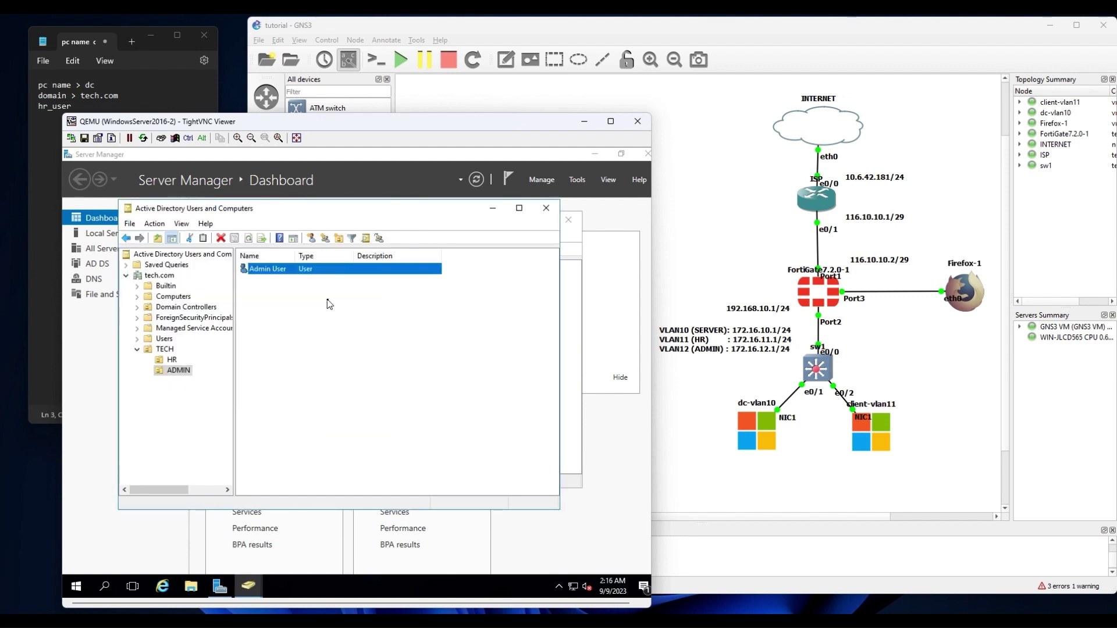
pyautogui.click(163, 357)
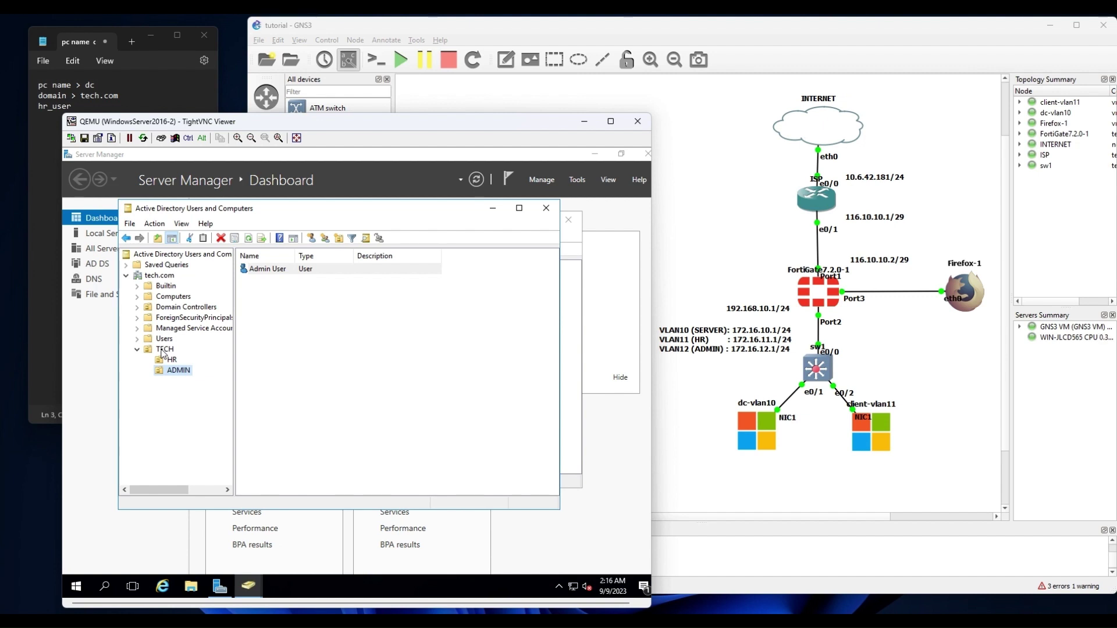
# Create a TECH GROUPS organizational unit at the tech.com domain root.
pyautogui.click(147, 277)
pyautogui.click(338, 237)
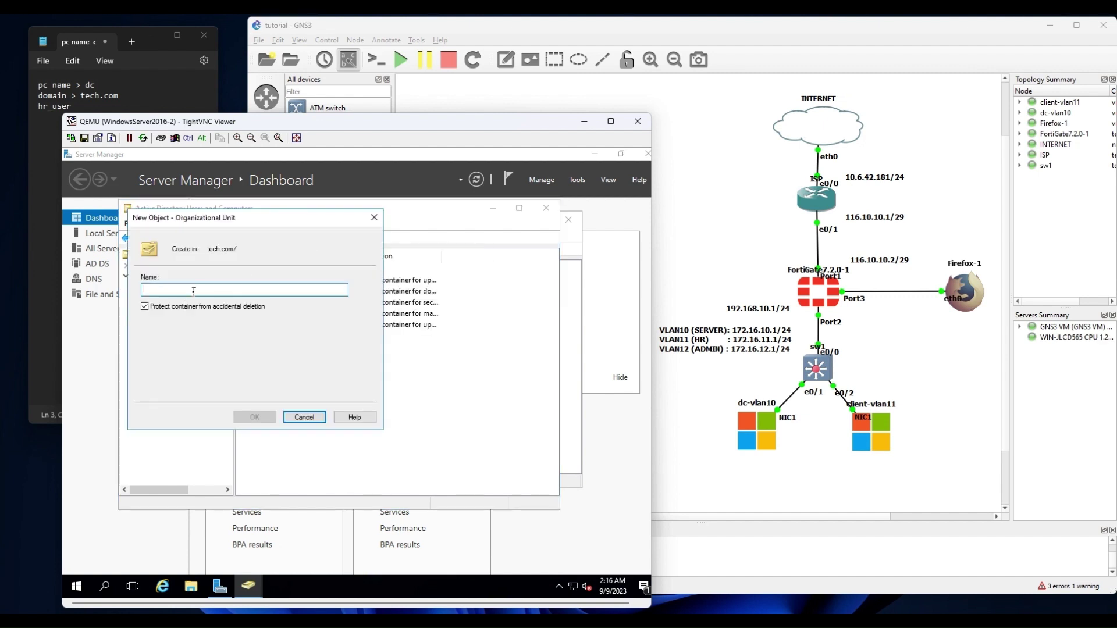
pyautogui.write('TECH GROUPS')
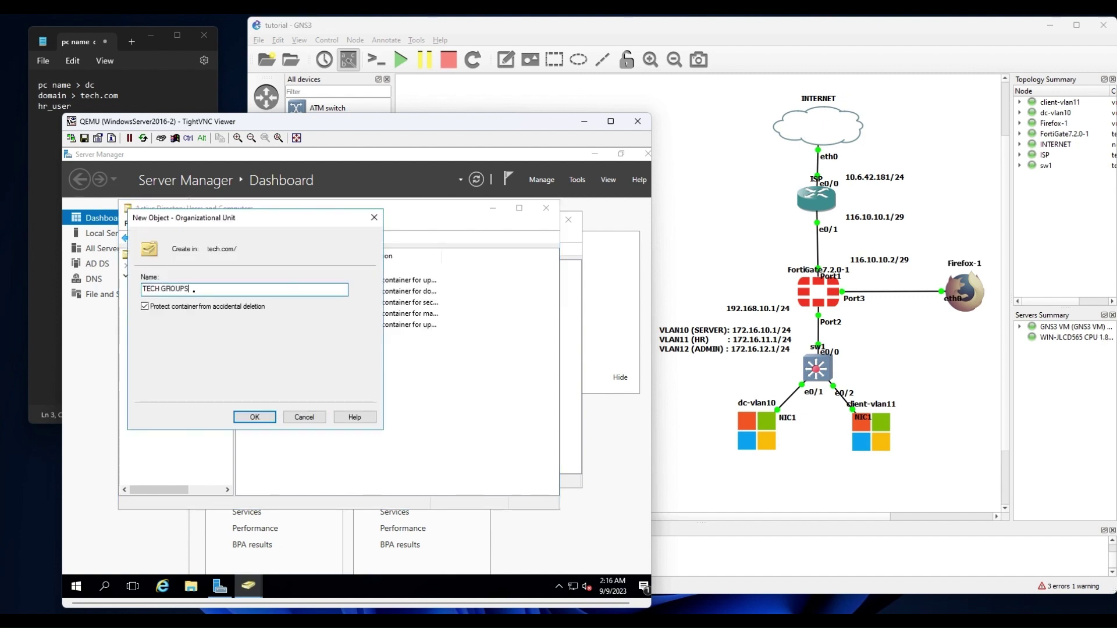
pyautogui.click(252, 416)
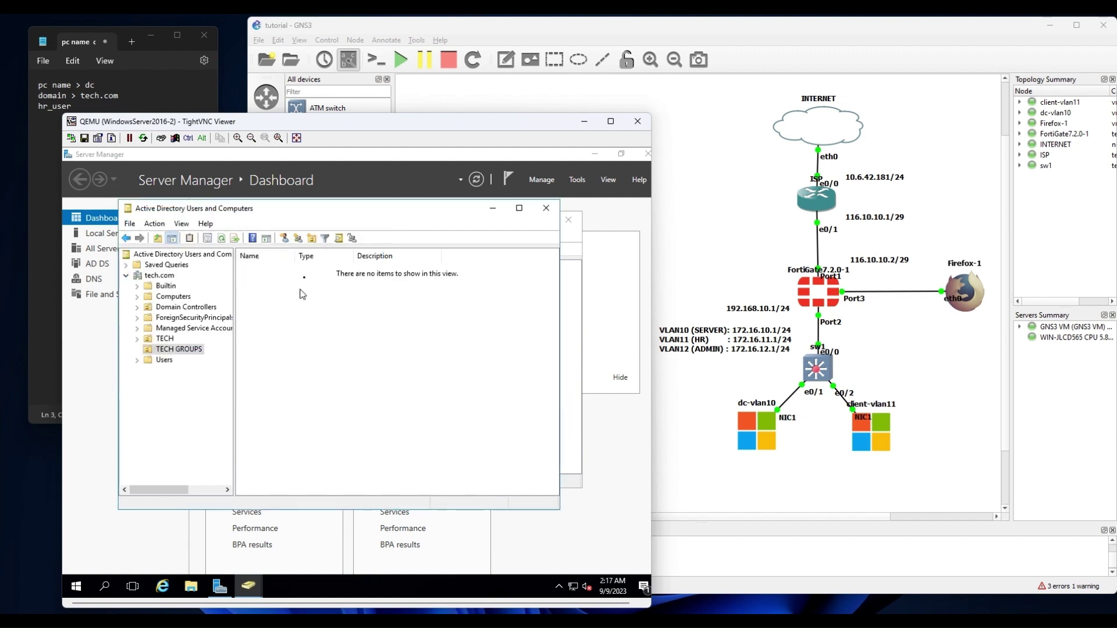
# Add HR and ADMIN organizational units inside TECH GROUPS.
pyautogui.click(313, 239)
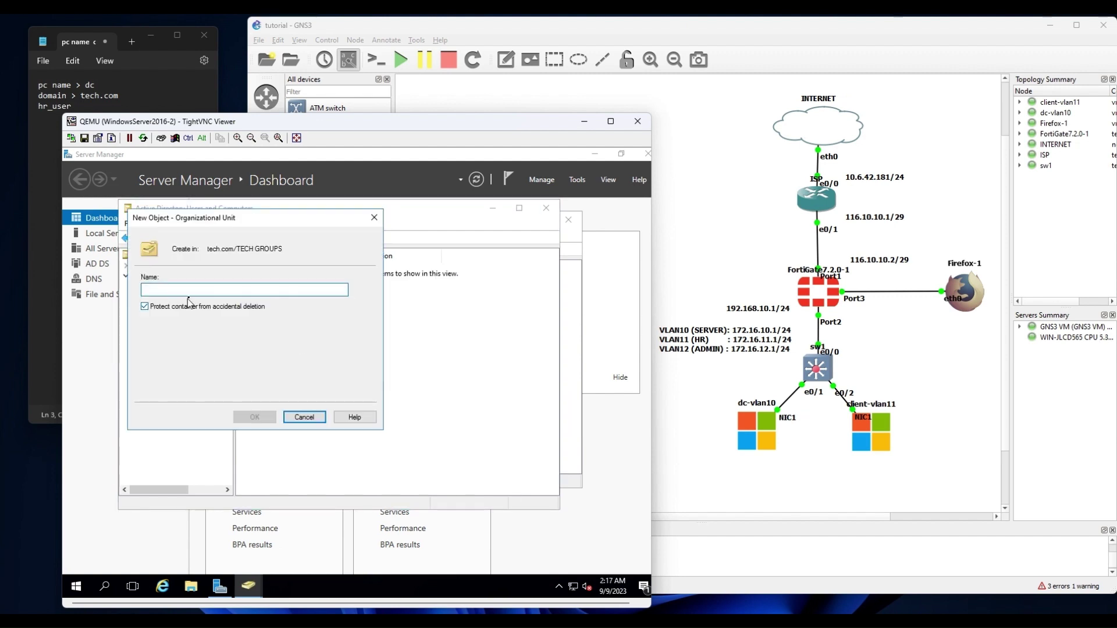
pyautogui.write('HR')
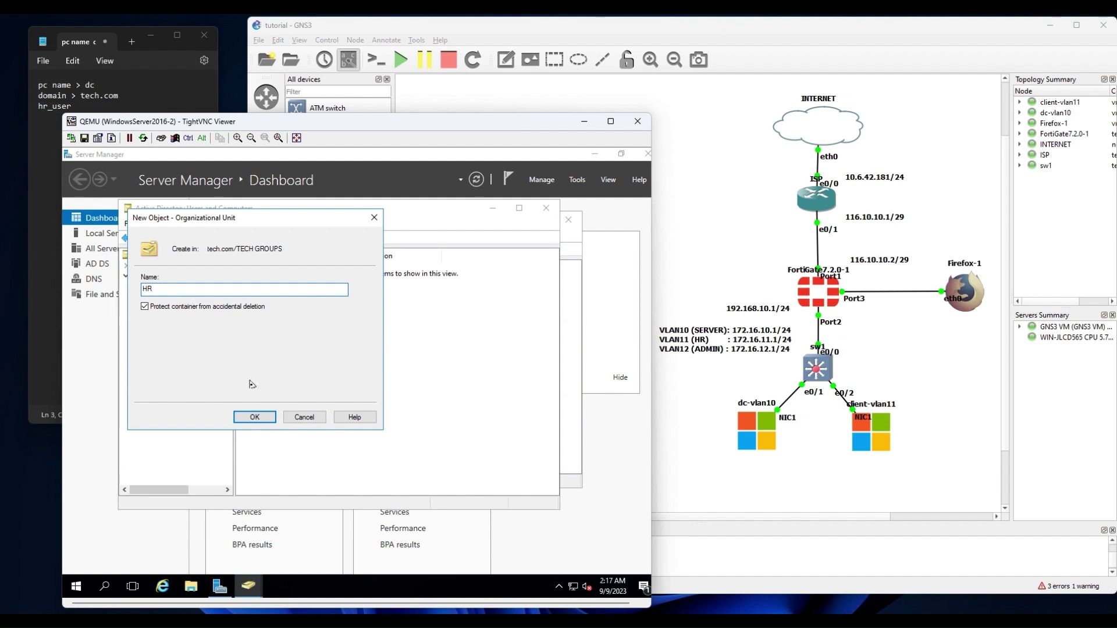
pyautogui.click(252, 418)
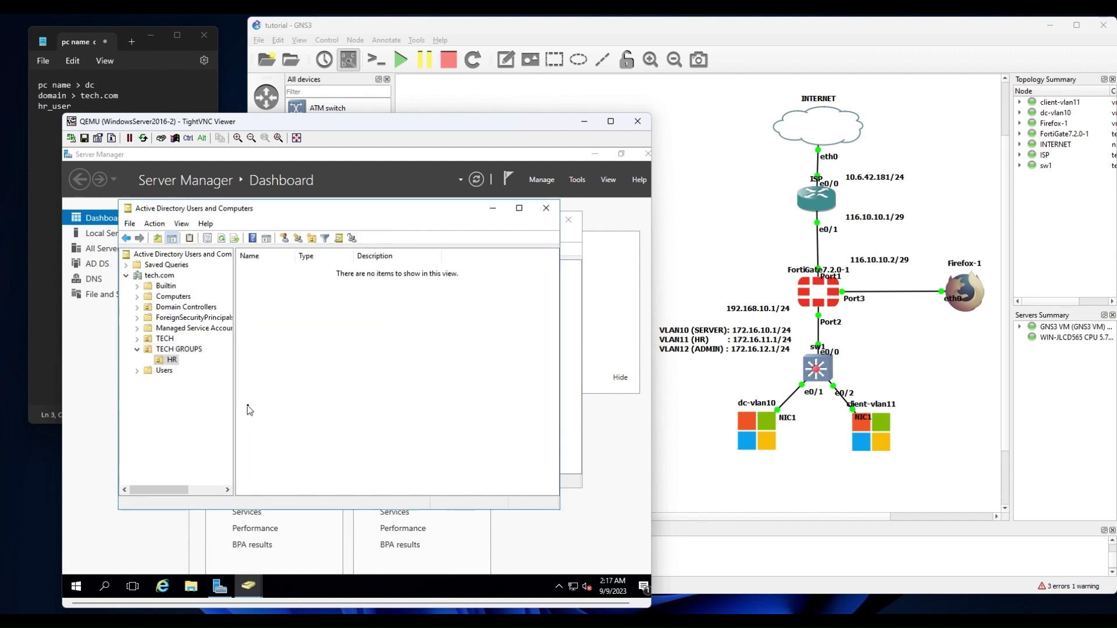
pyautogui.click(180, 350)
pyautogui.click(312, 239)
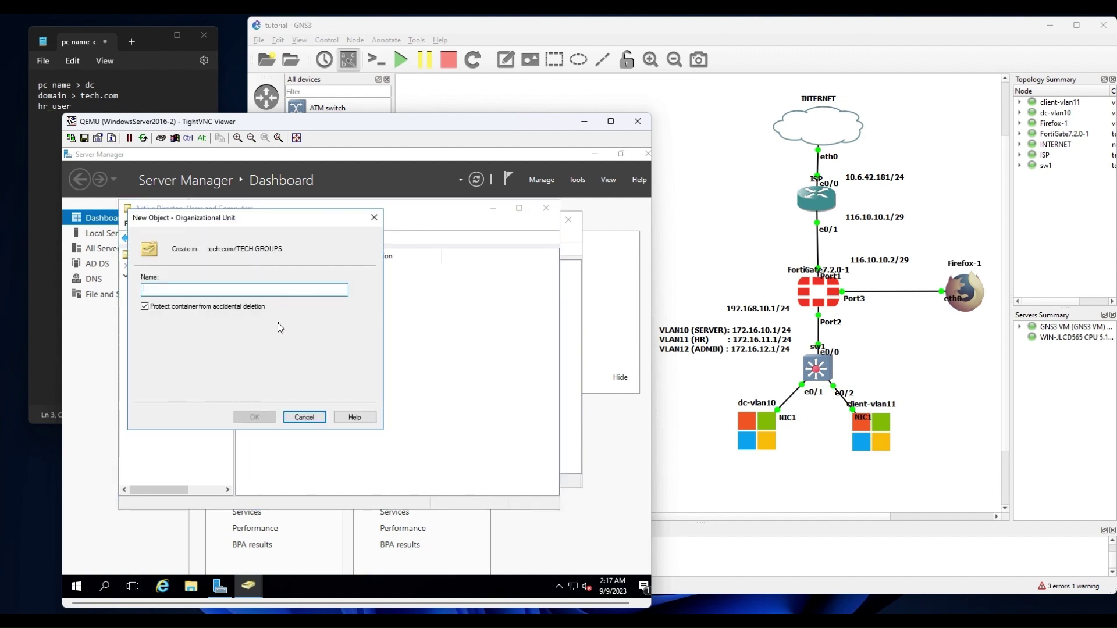
pyautogui.write('ADMIN')
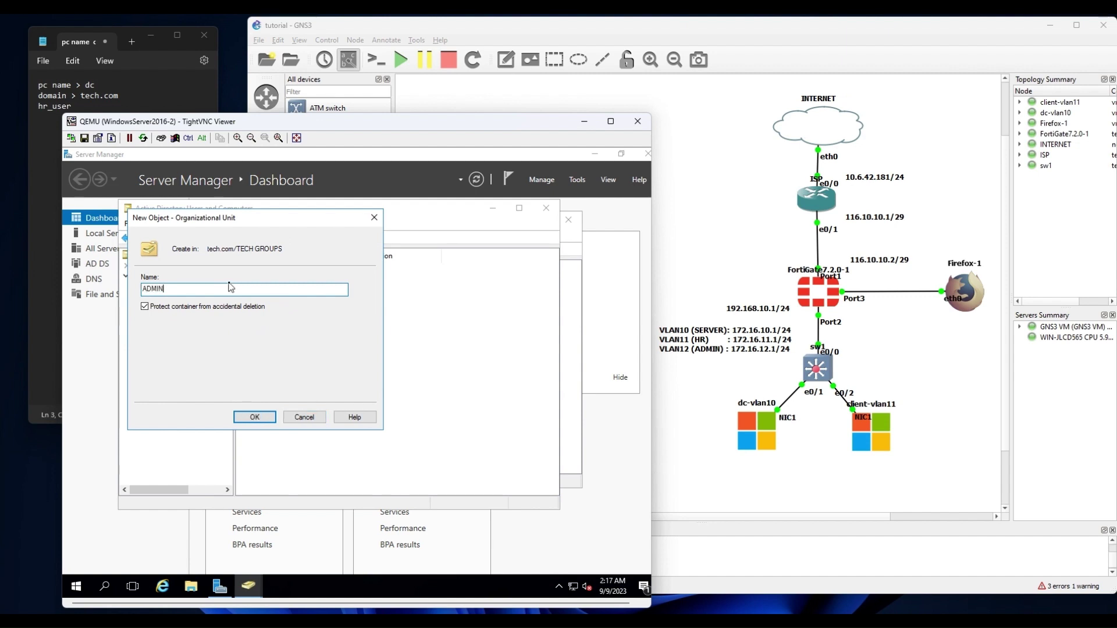
pyautogui.click(252, 416)
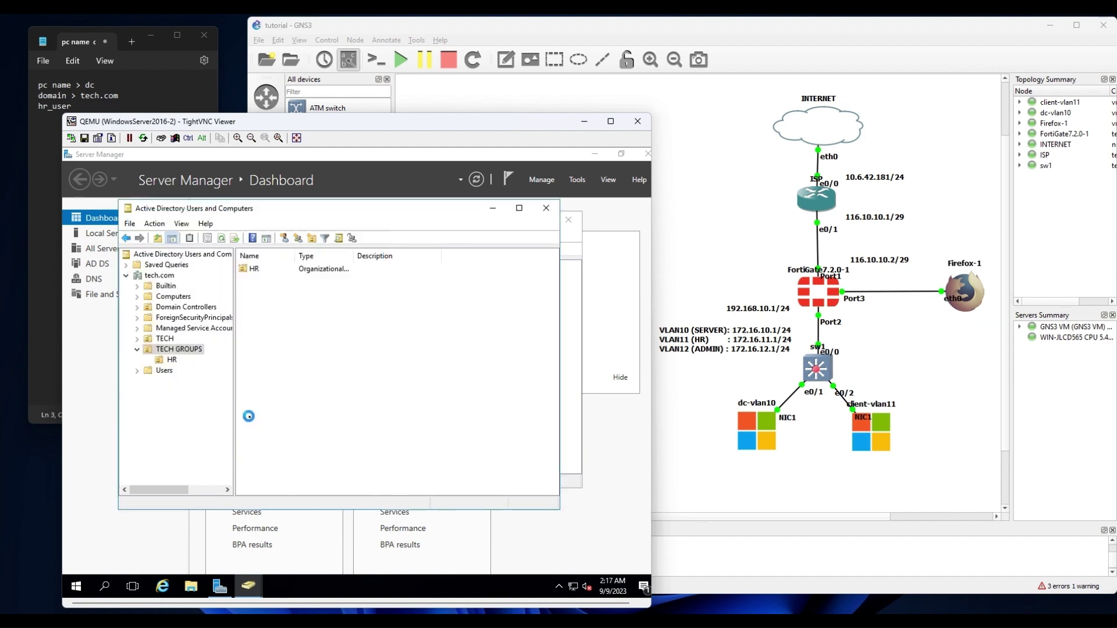
pyautogui.click(172, 360)
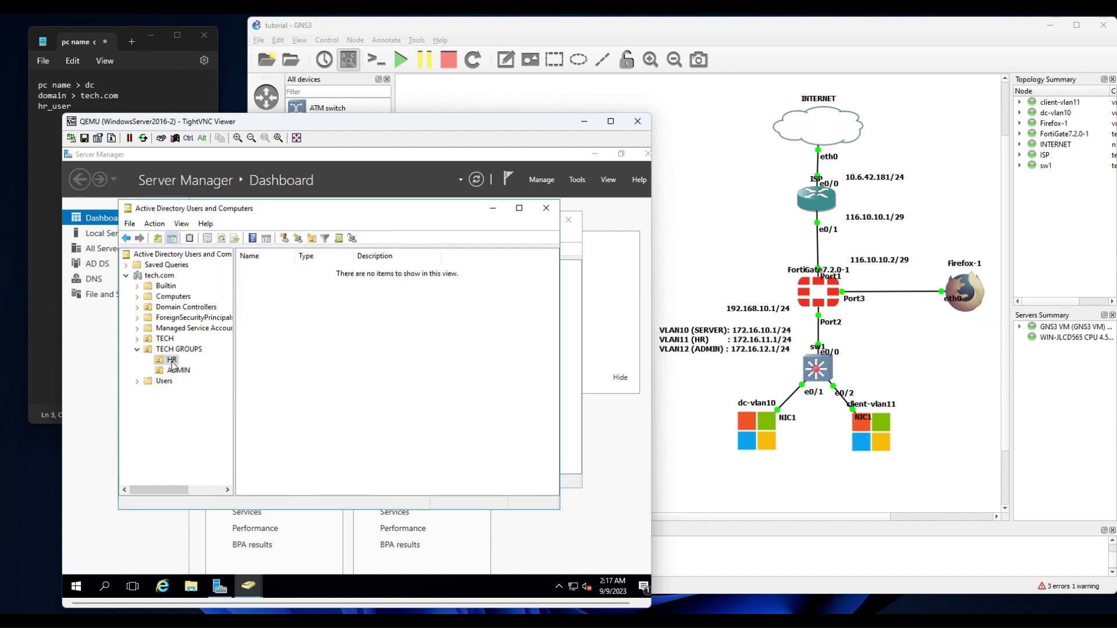
# Create the HR_GROUP security group in TECH GROUPS/HR.
pyautogui.click(298, 238)
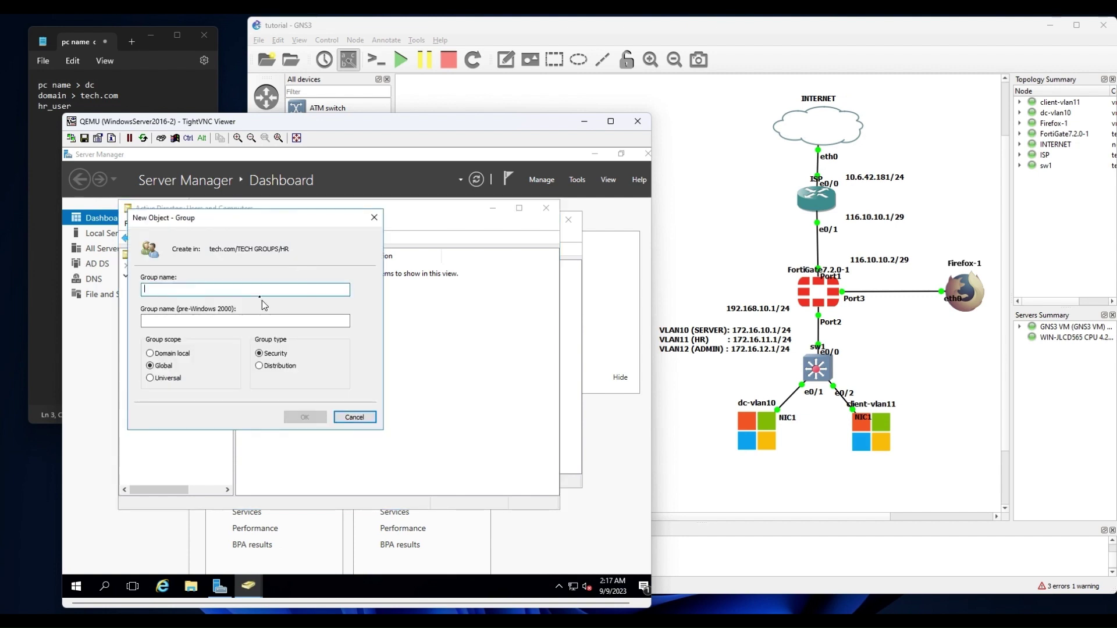
pyautogui.write('HR_GROUP')
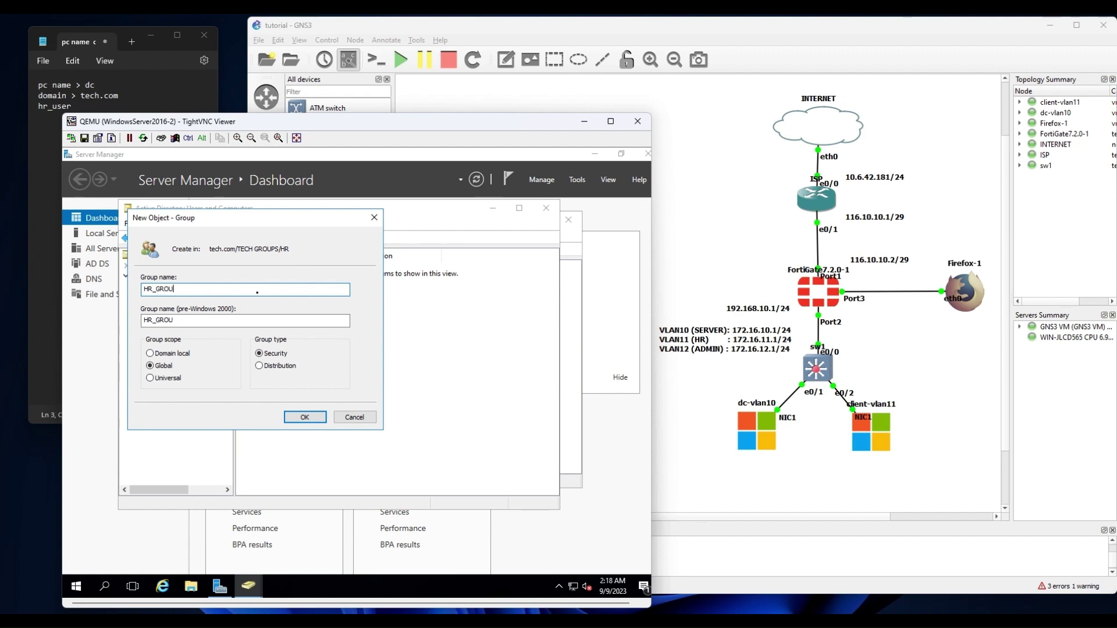
pyautogui.click(304, 417)
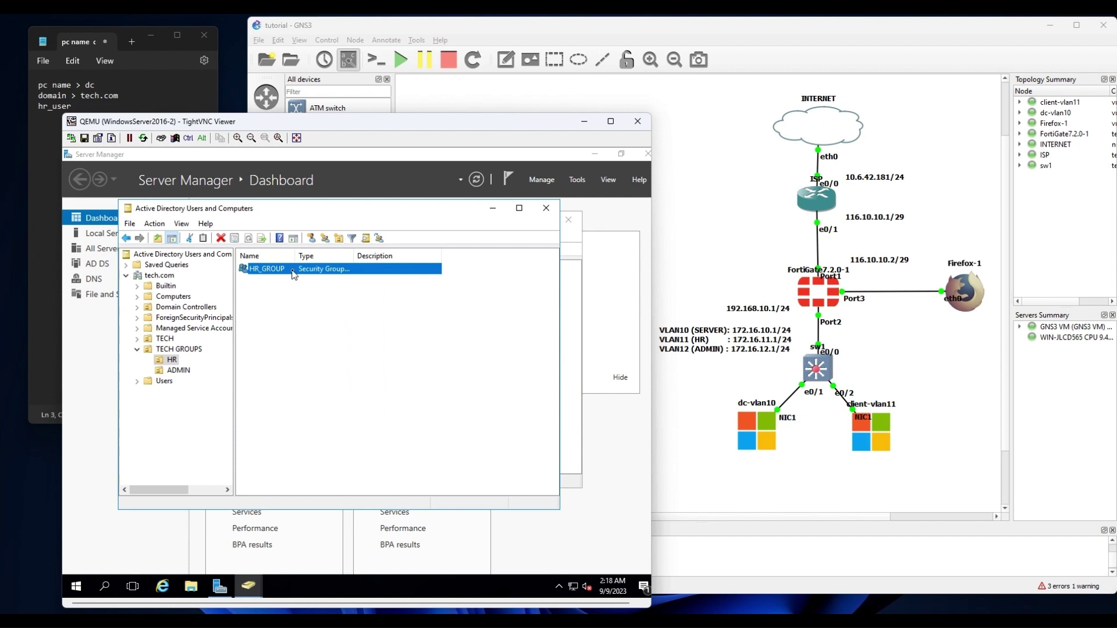
# Add hr_user to HR_GROUP's members and save the change.
pyautogui.click(271, 250)
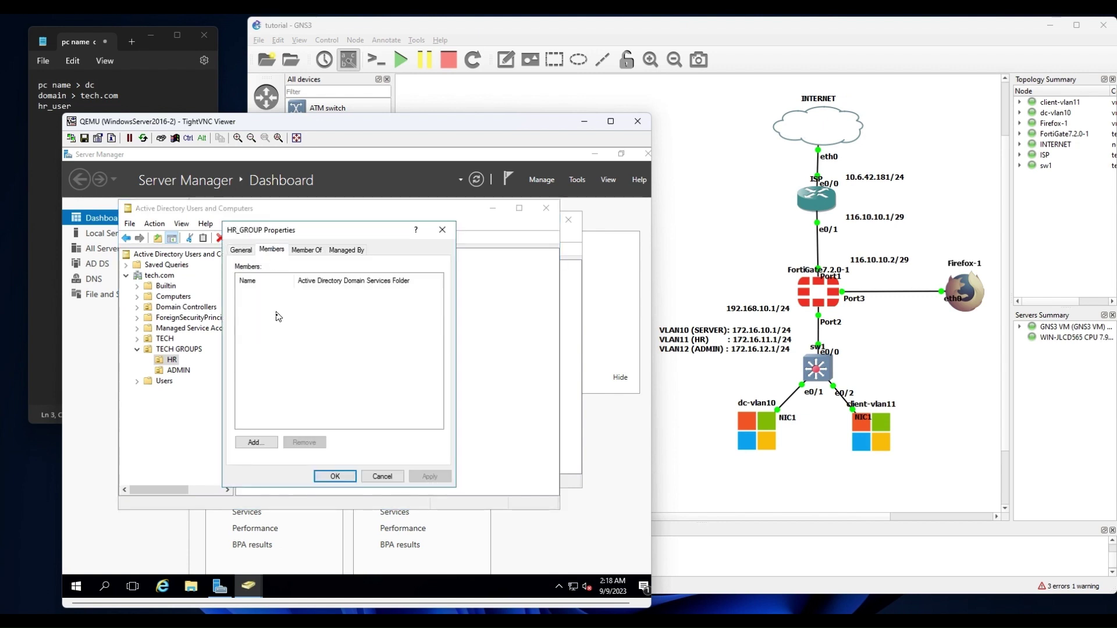
pyautogui.click(260, 445)
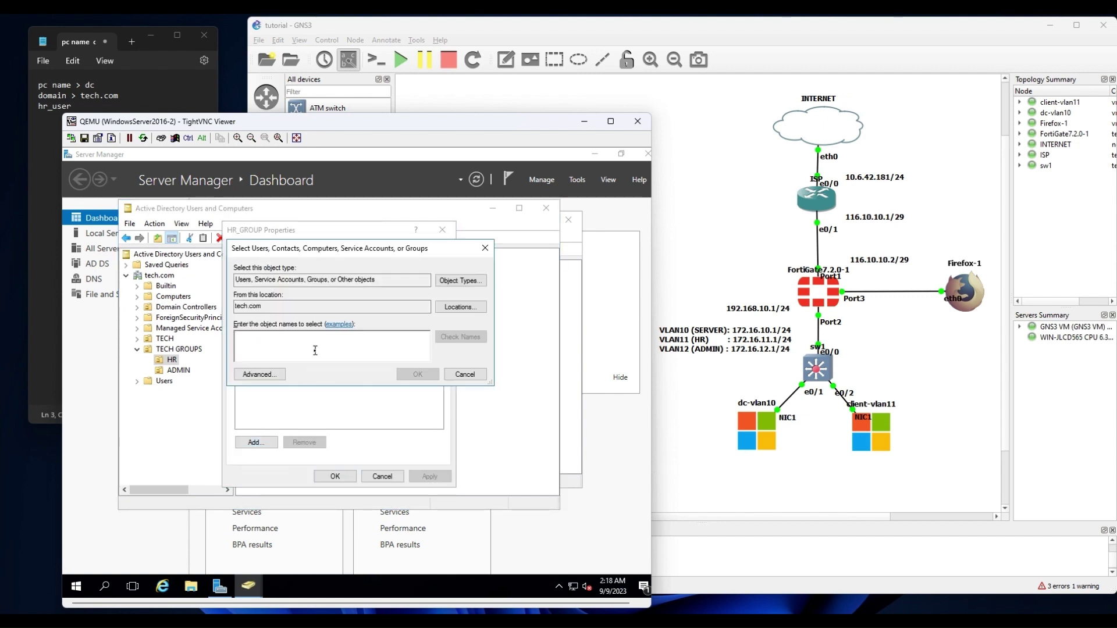
pyautogui.write('hr_us')
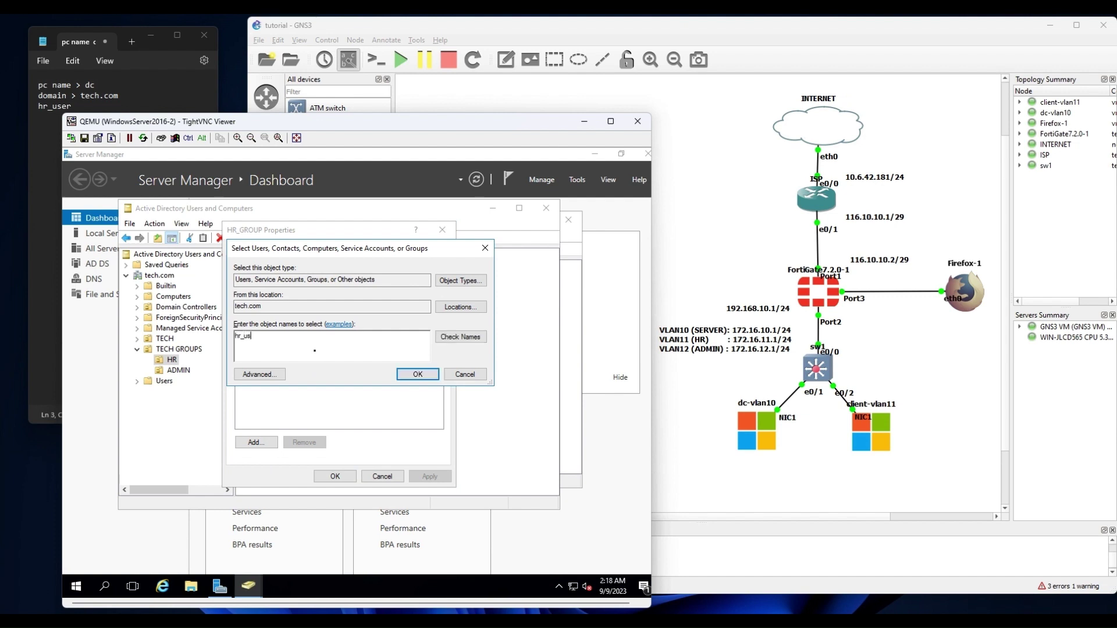
pyautogui.write('er')
pyautogui.press('Return')
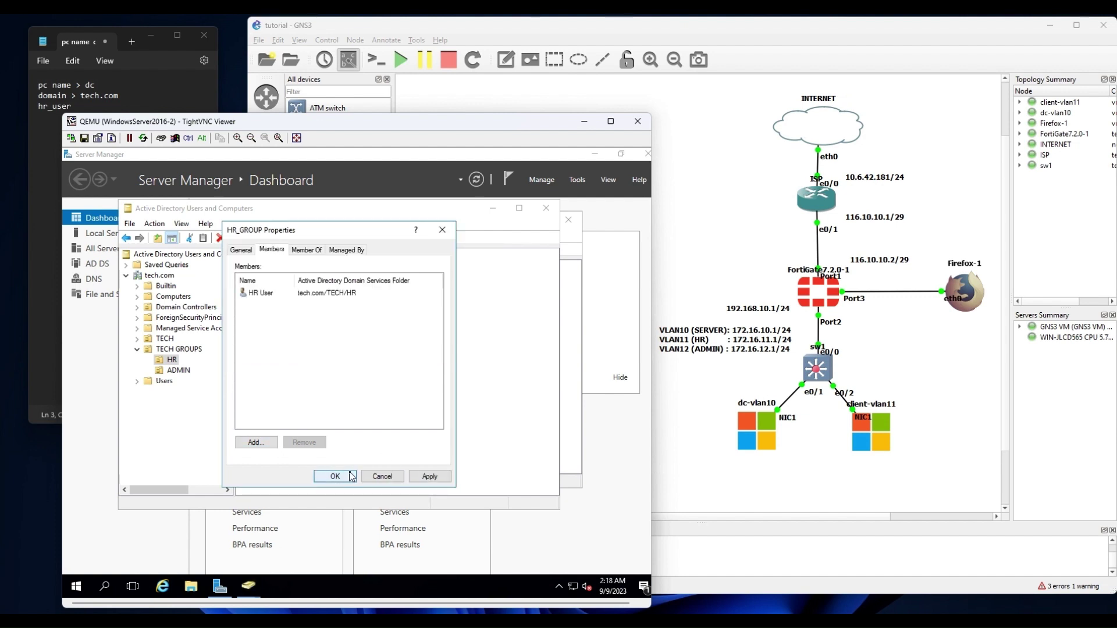
pyautogui.click(335, 475)
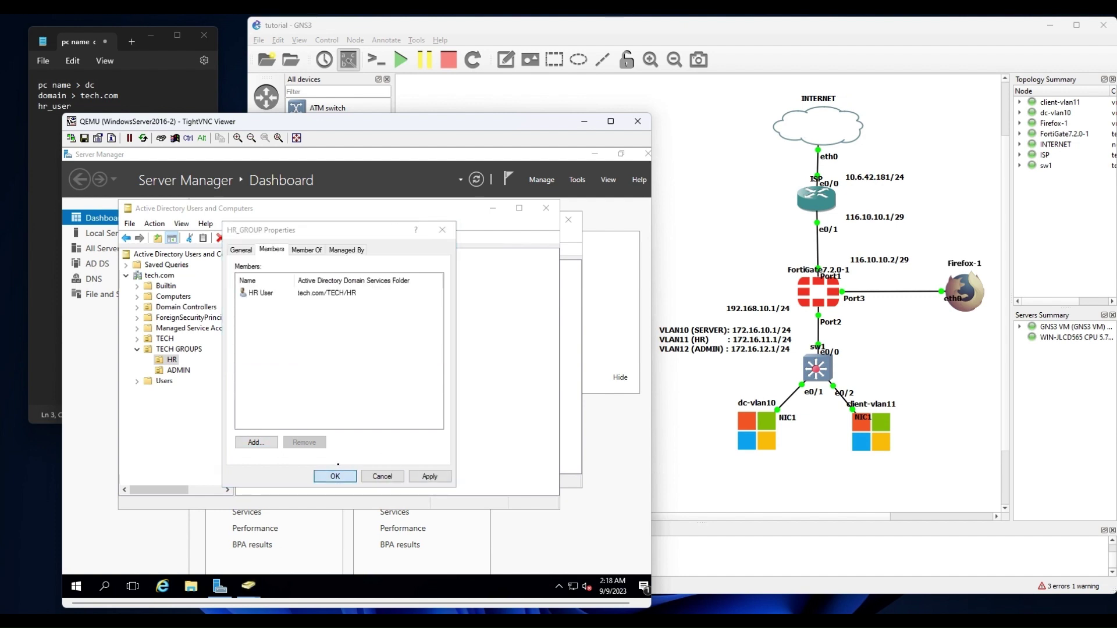
# Create the ADMIN_GROUP security group in TECH GROUPS/ADMIN.
pyautogui.click(183, 371)
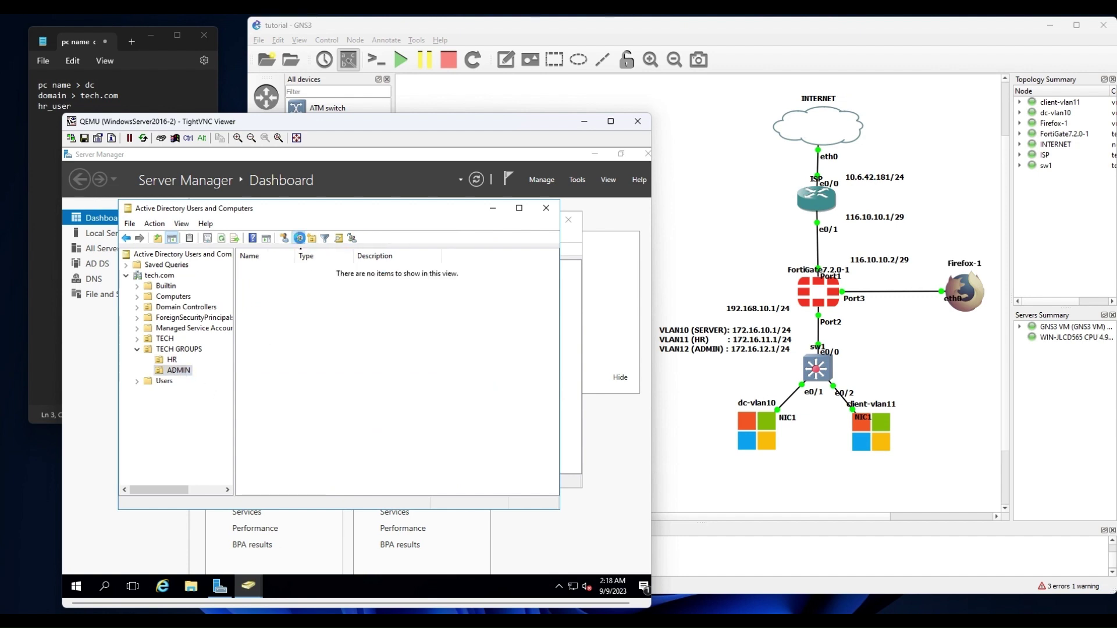
pyautogui.click(297, 238)
pyautogui.write('AD')
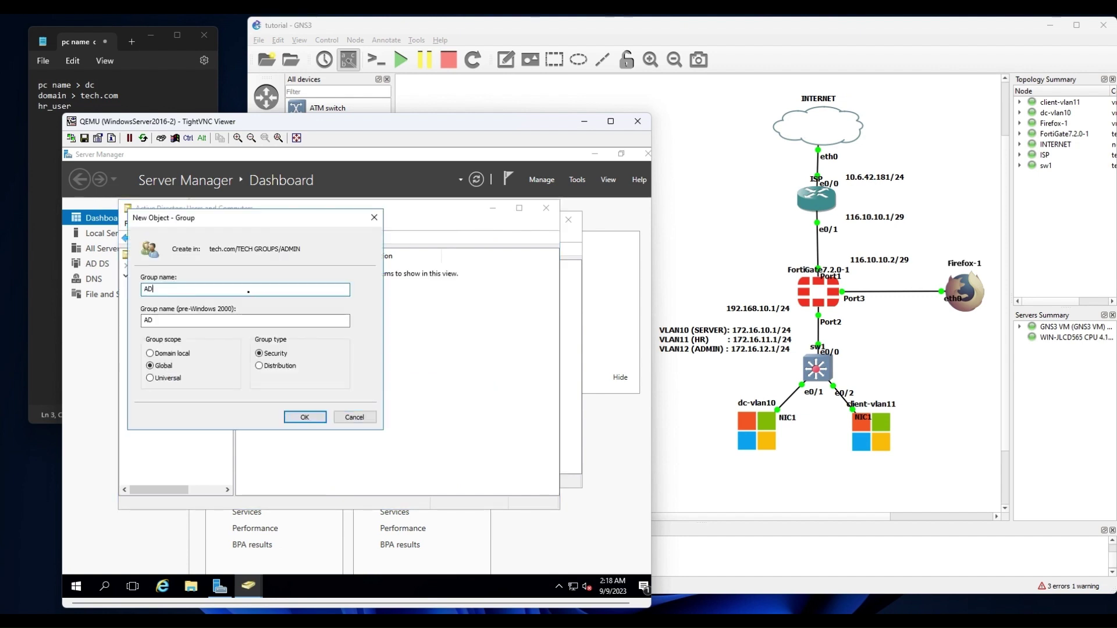
pyautogui.write('MIN_GROUP')
pyautogui.click(304, 417)
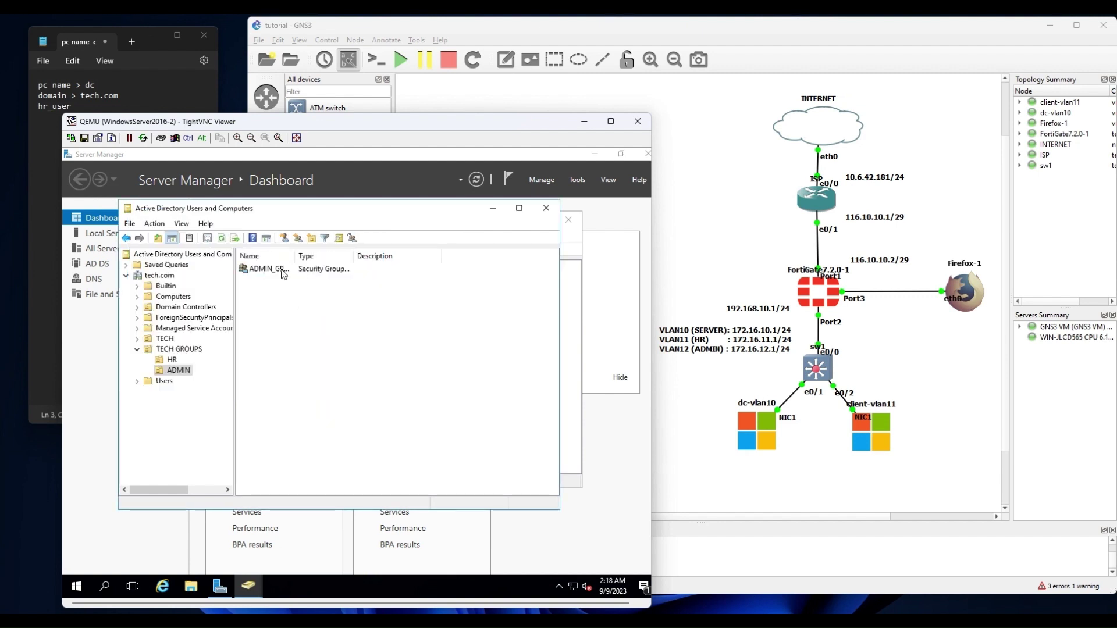
# Add admin_user to ADMIN_GROUP's members and save the change.
pyautogui.doubleClick(283, 269)
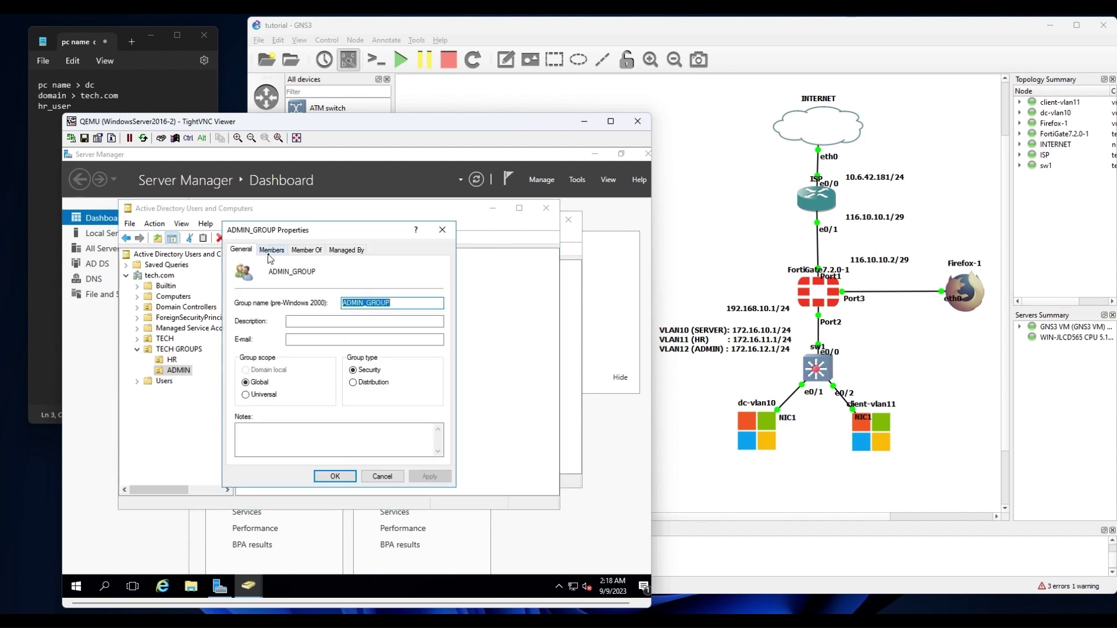
pyautogui.click(271, 250)
pyautogui.click(256, 442)
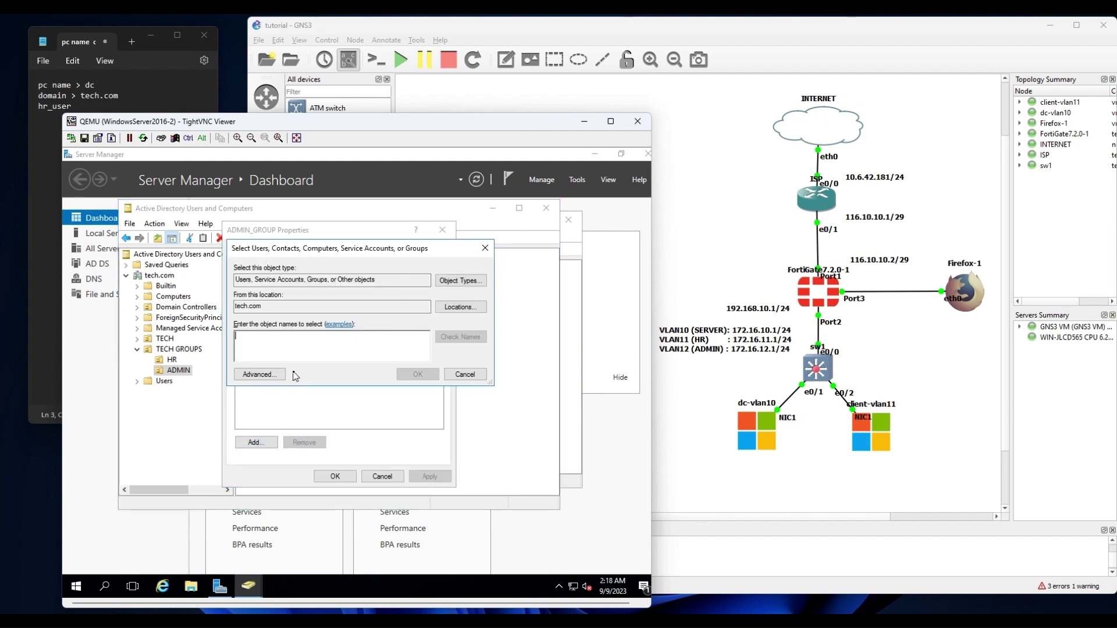
pyautogui.write('admin_user')
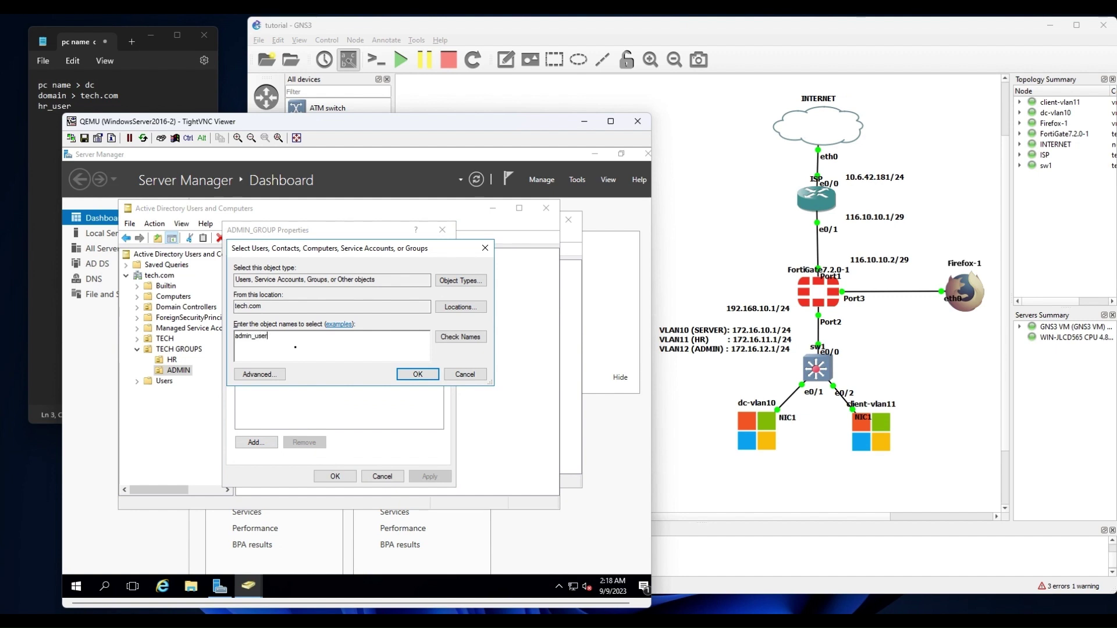
pyautogui.press('Return')
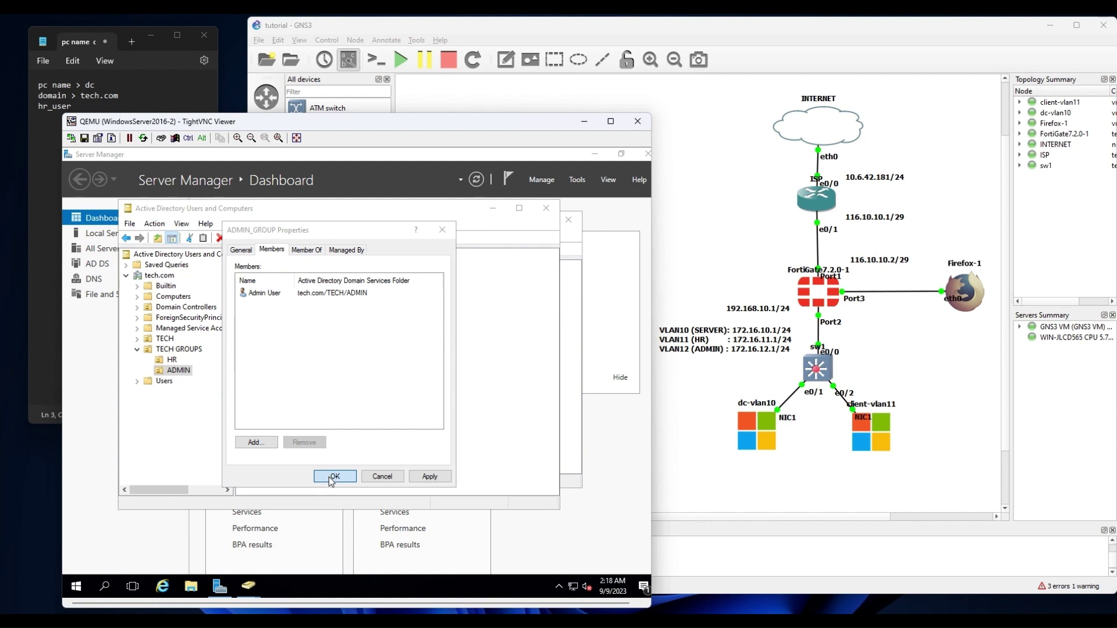
pyautogui.click(334, 476)
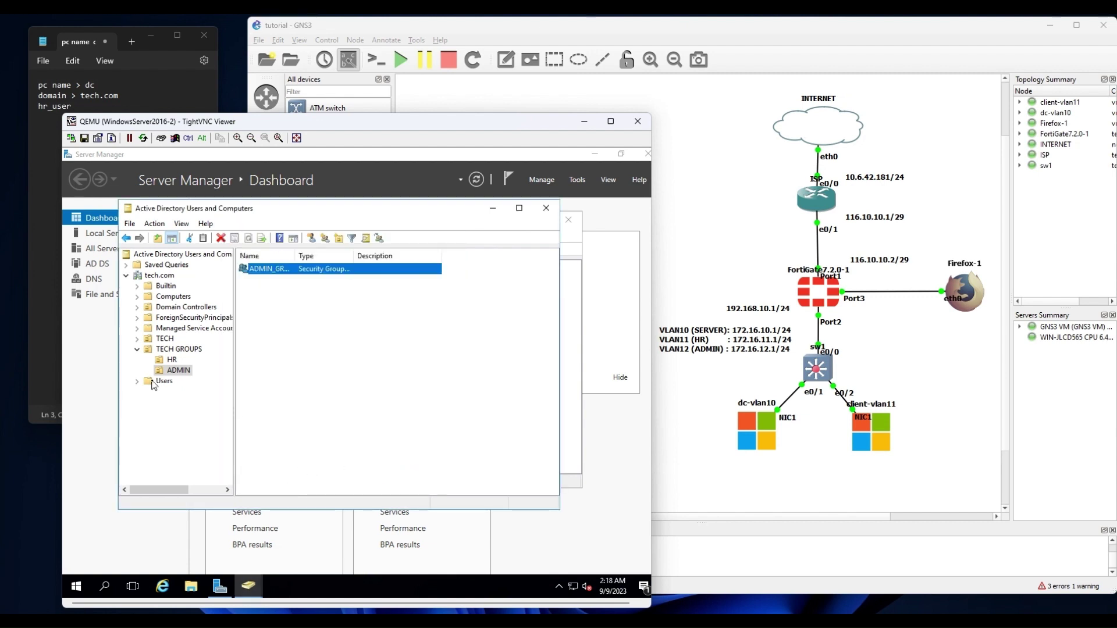
pyautogui.click(173, 350)
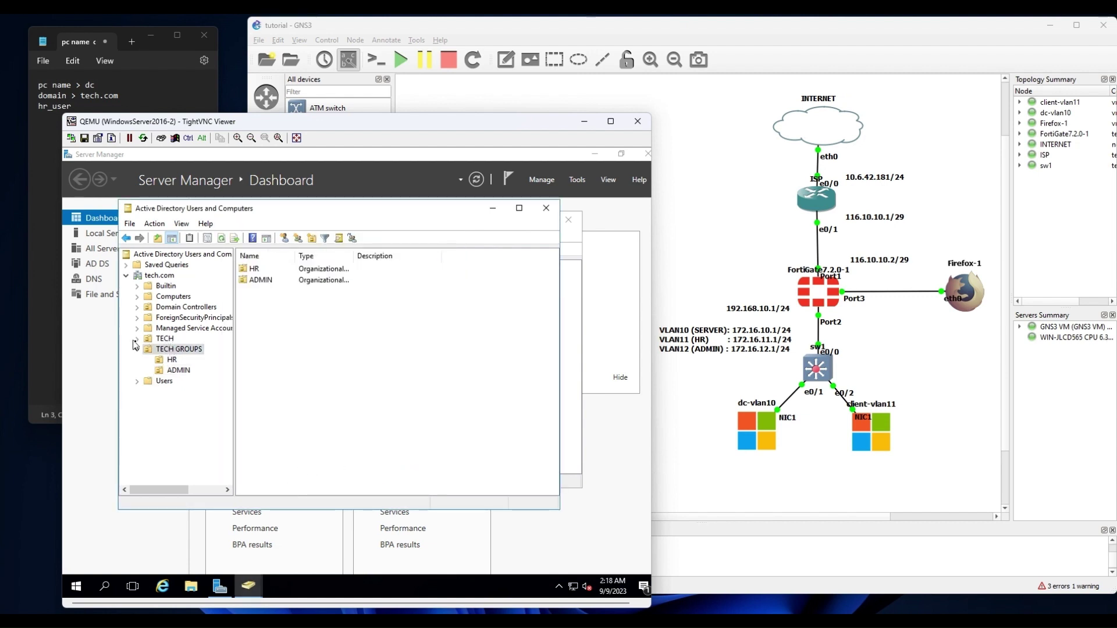
# Confirm on Admin User's Member Of tab that it belongs to ADMIN_GROUP.
pyautogui.click(137, 339)
pyautogui.click(177, 351)
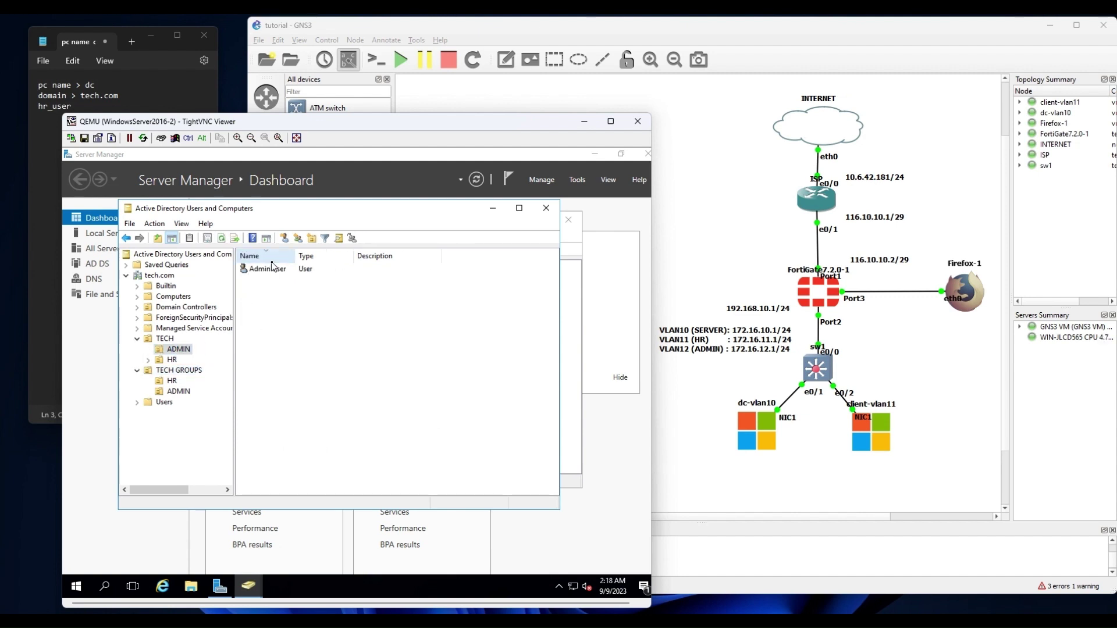
pyautogui.doubleClick(269, 269)
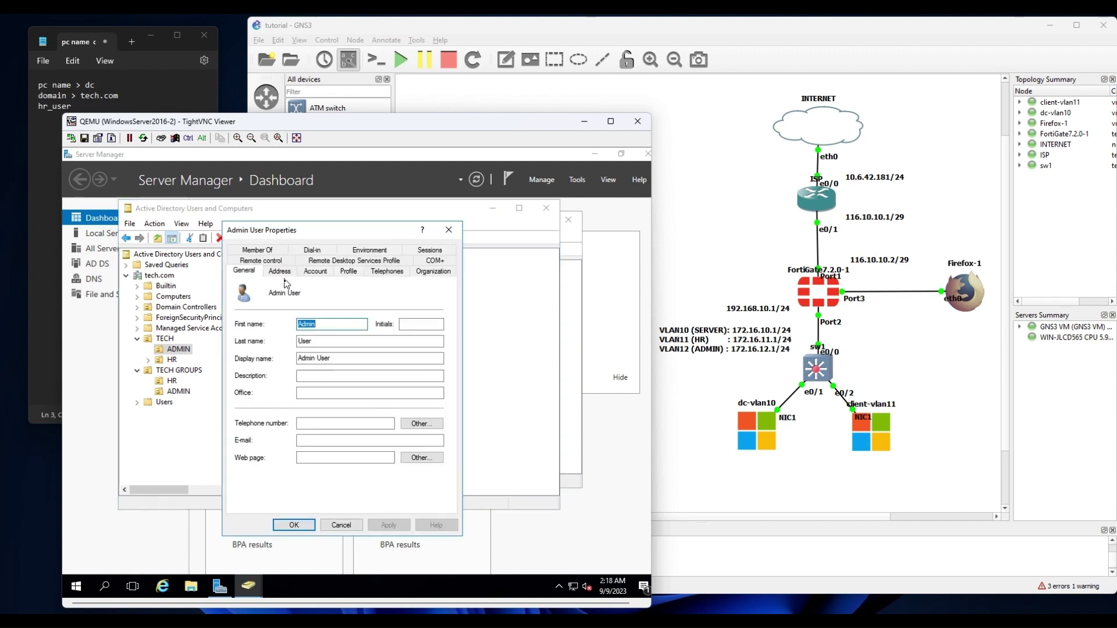
pyautogui.click(257, 250)
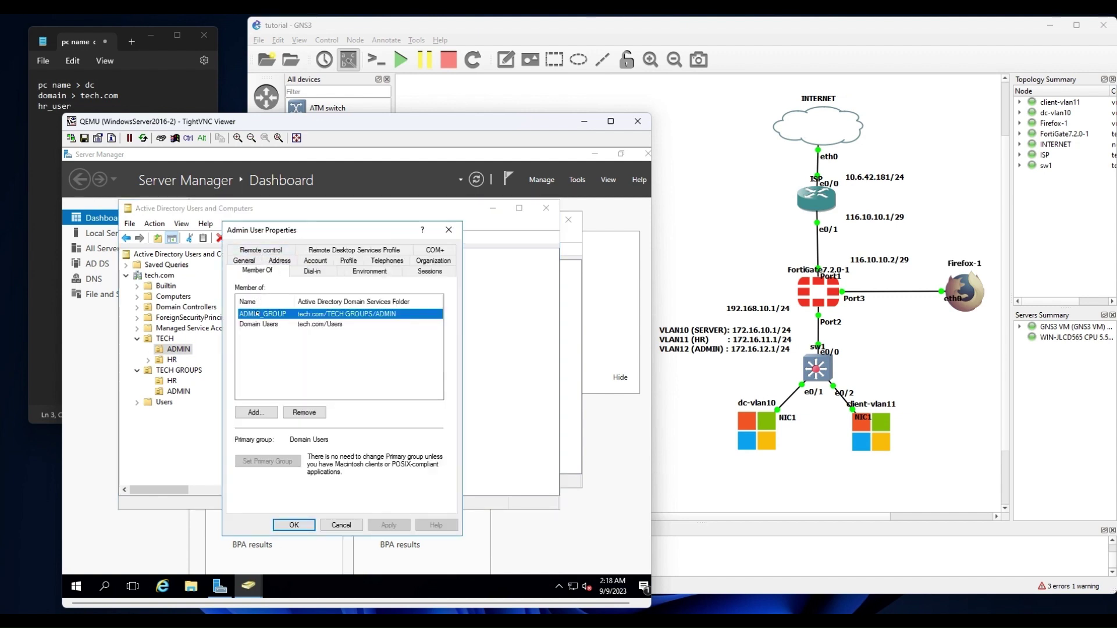
pyautogui.click(449, 229)
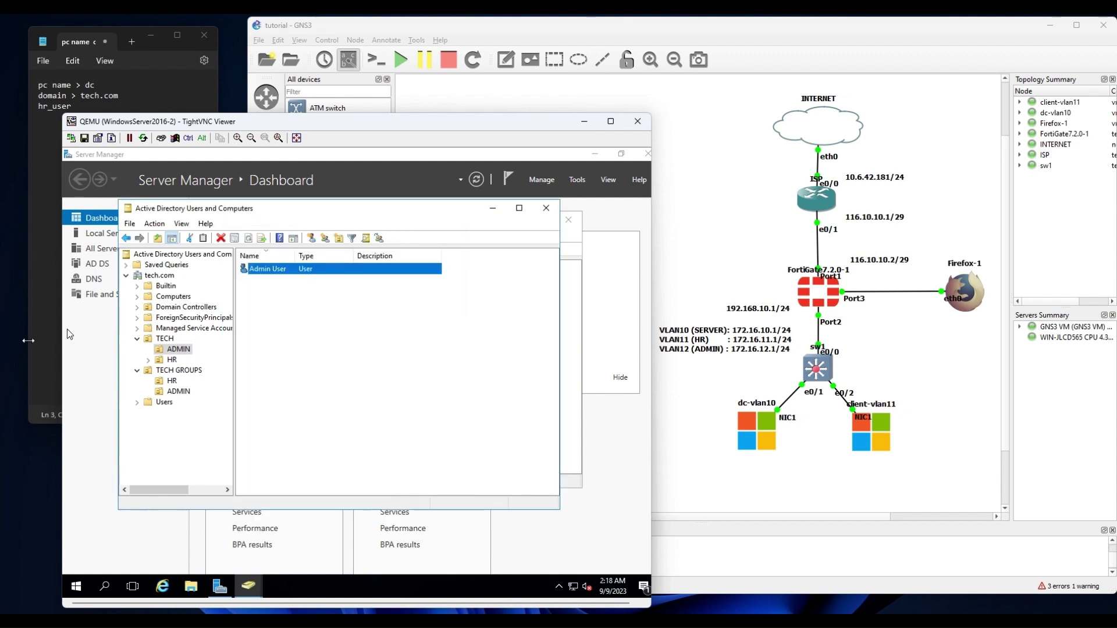
# Confirm on HR User's Member Of tab that it belongs to HR_GROUP.
pyautogui.click(165, 361)
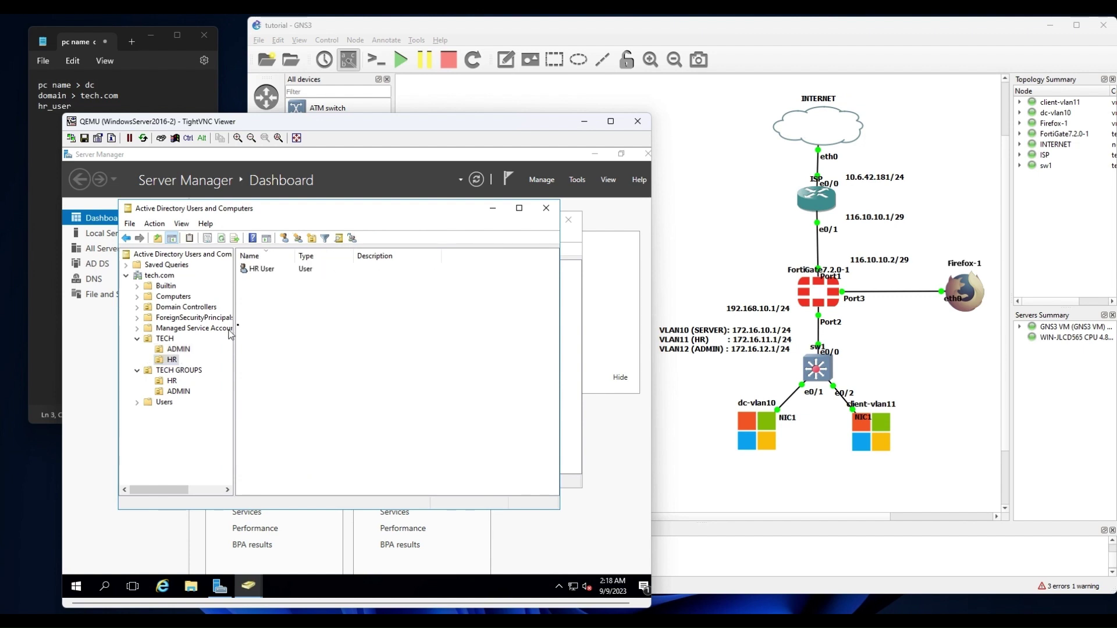
pyautogui.doubleClick(264, 271)
pyautogui.click(264, 252)
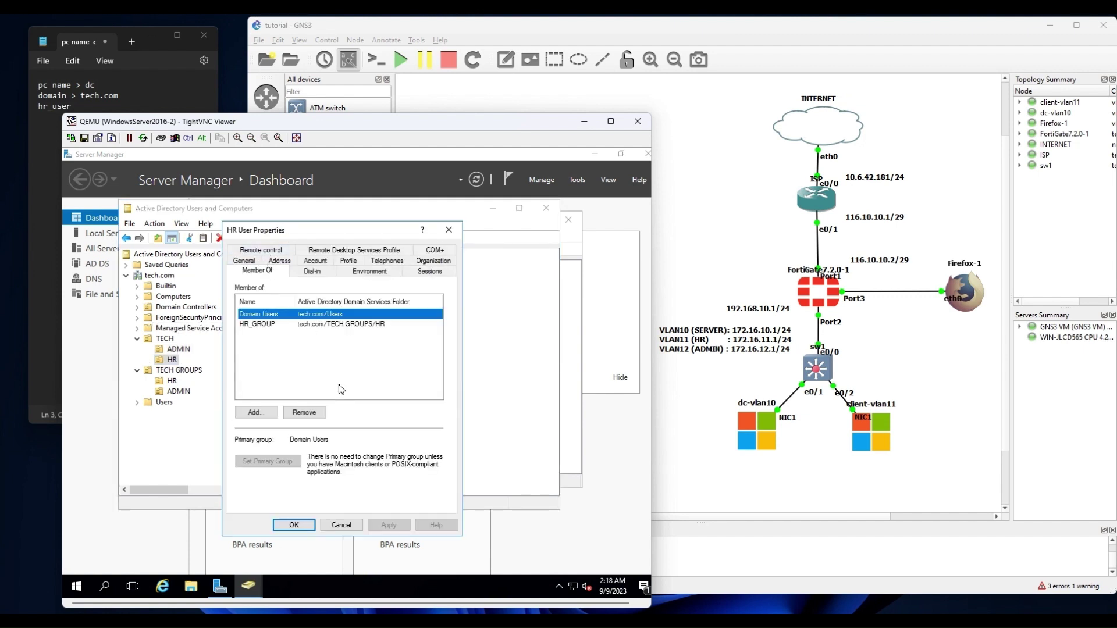
pyautogui.click(273, 328)
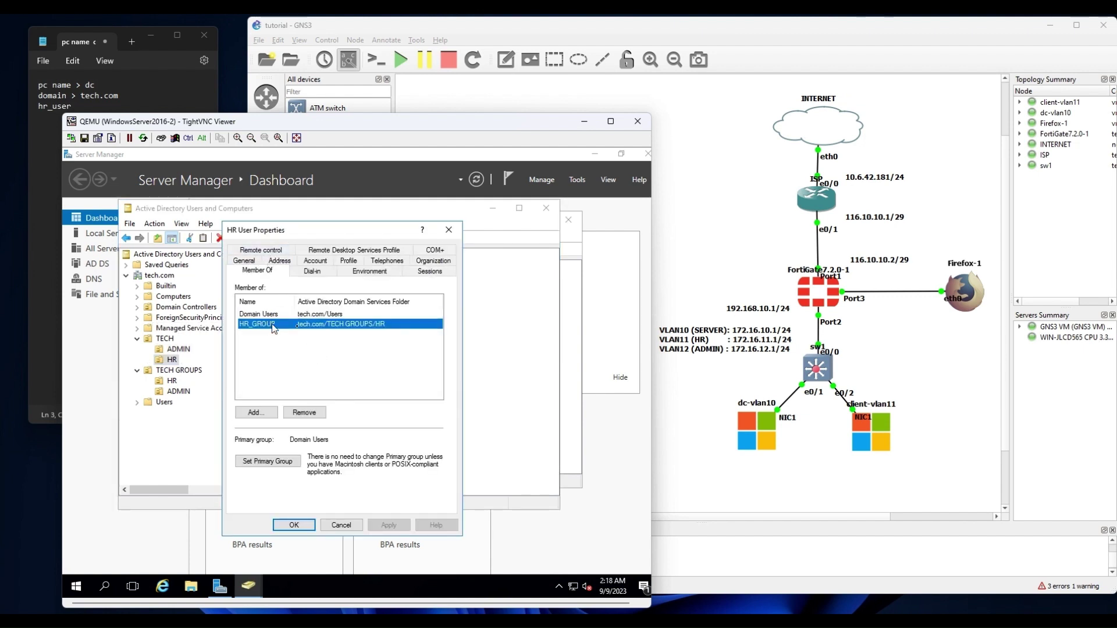
pyautogui.click(448, 230)
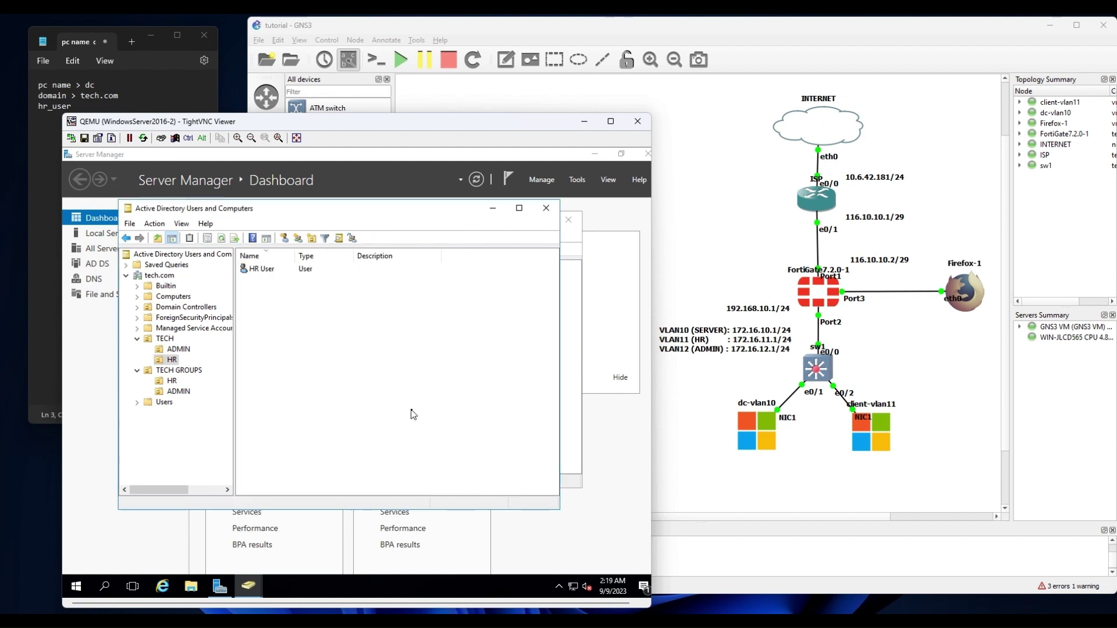
pyautogui.rightClick(575, 589)
pyautogui.press('Escape')
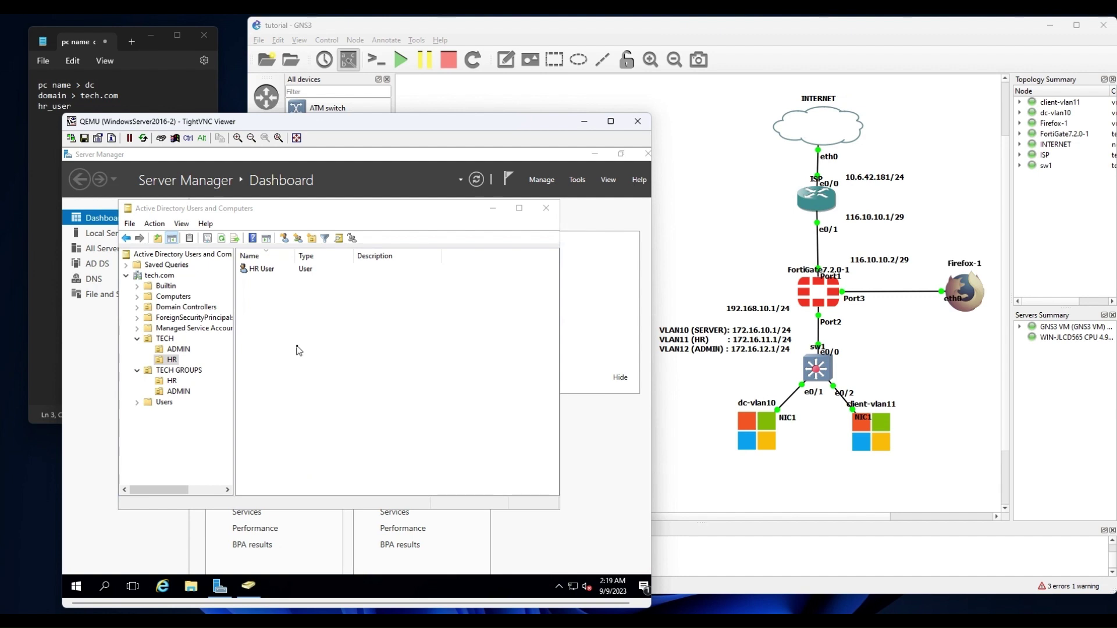
pyautogui.click(514, 289)
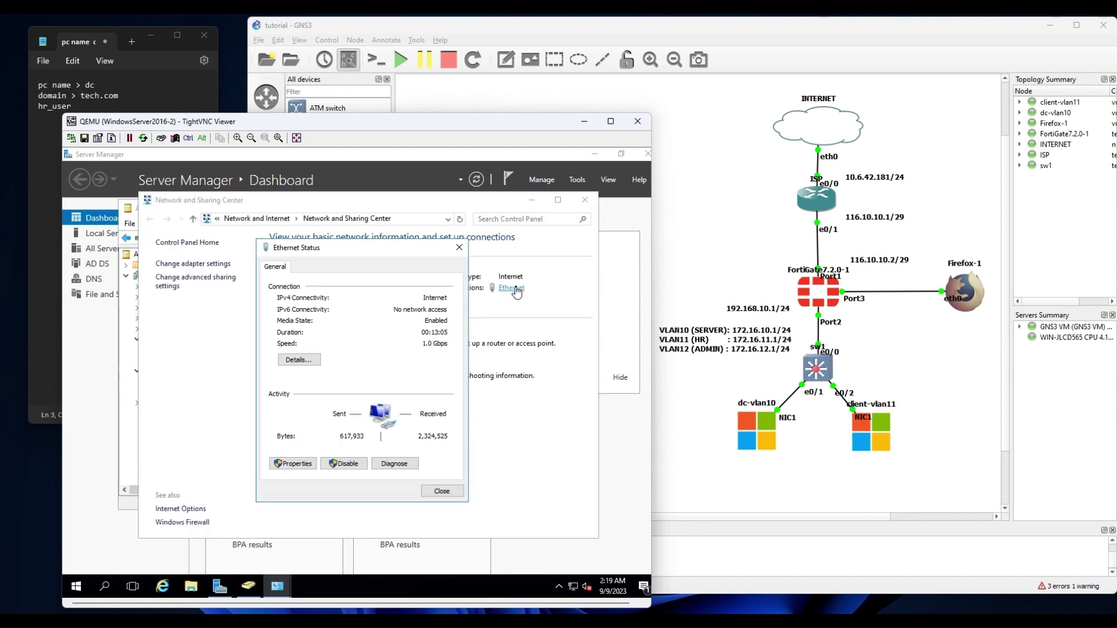
pyautogui.click(291, 464)
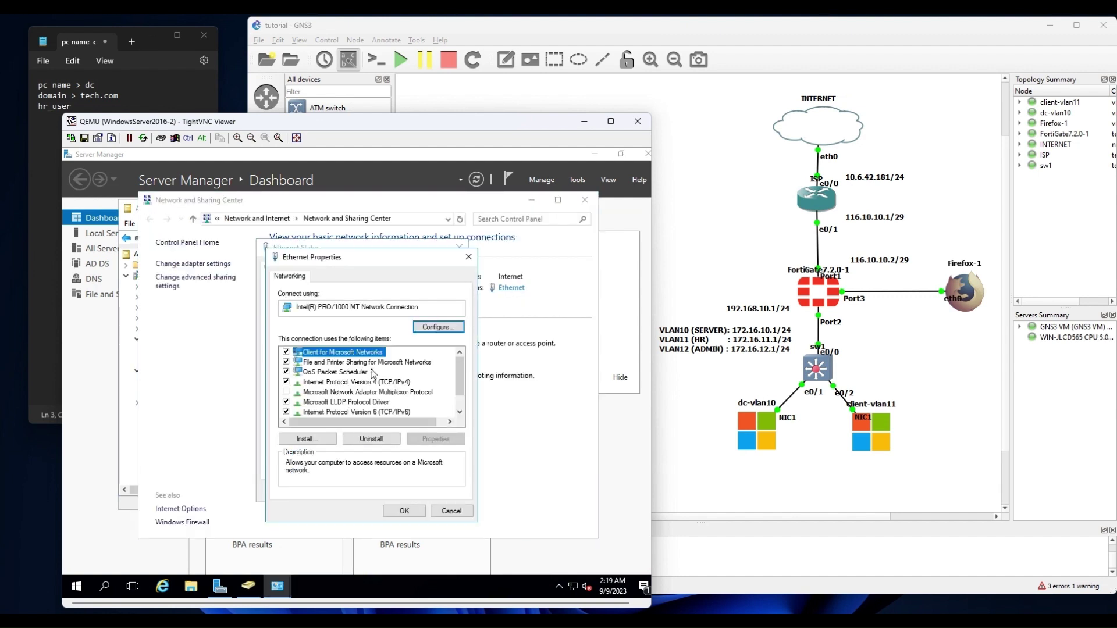
pyautogui.doubleClick(377, 383)
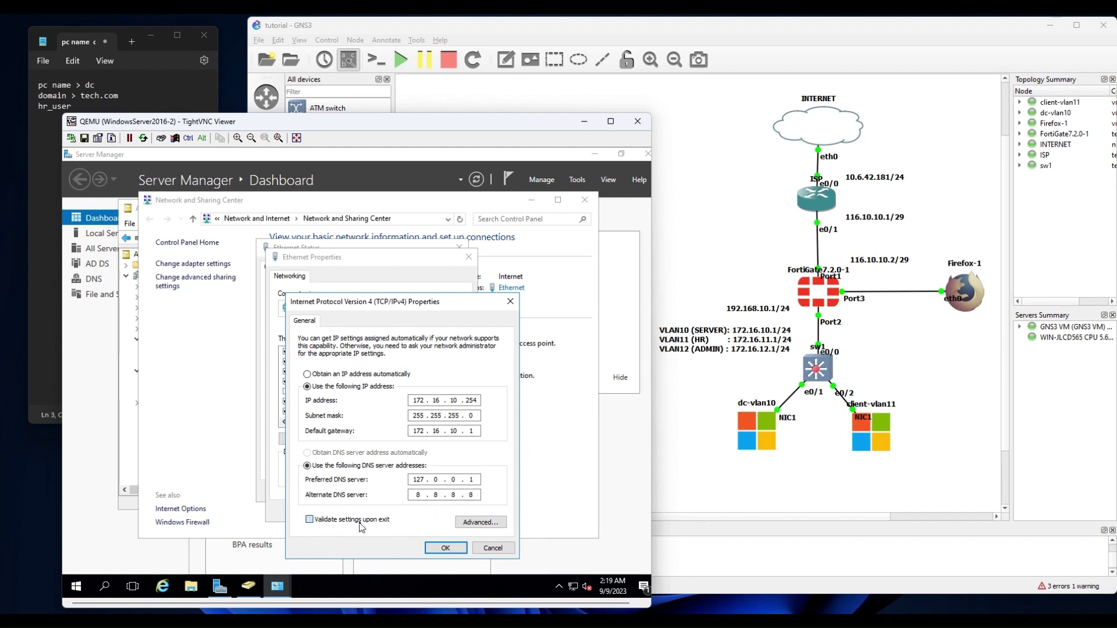
pyautogui.click(445, 548)
pyautogui.click(404, 511)
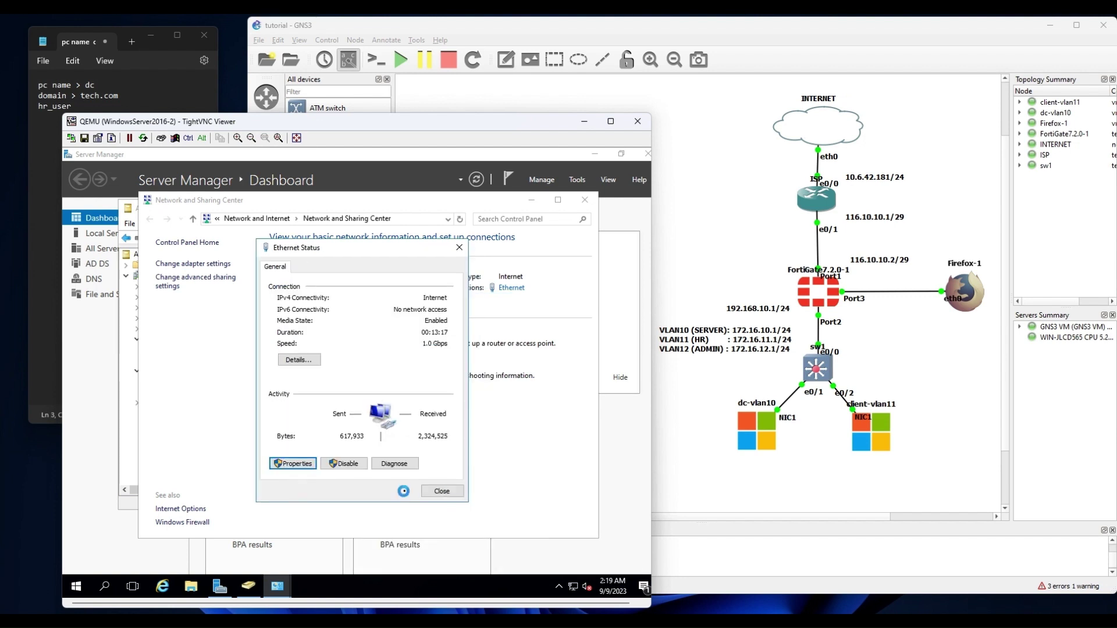
pyautogui.click(393, 463)
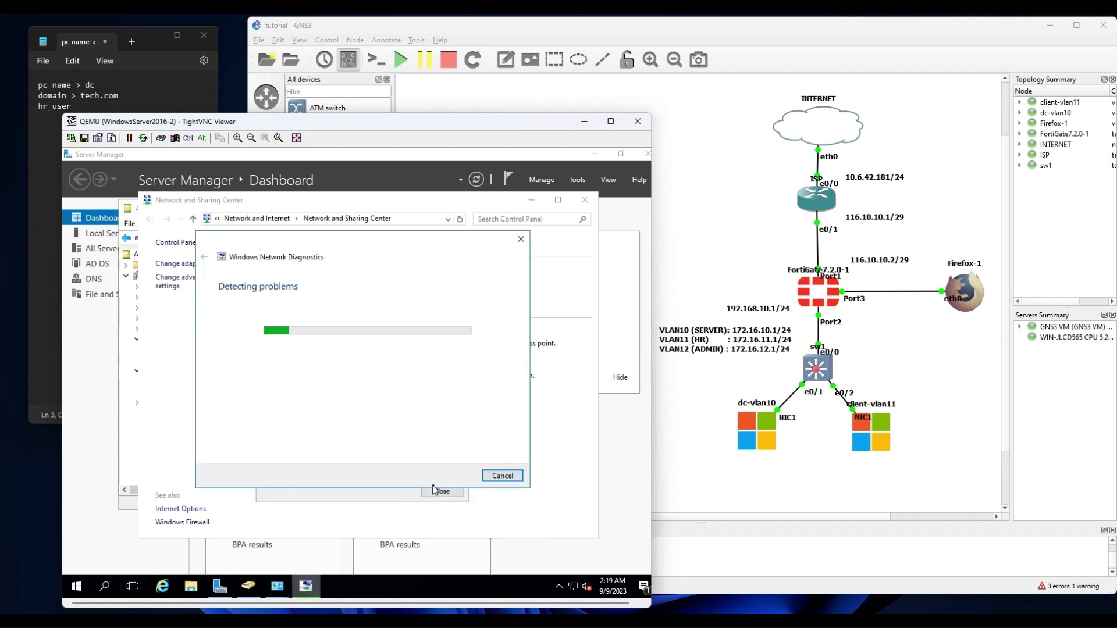
pyautogui.click(511, 476)
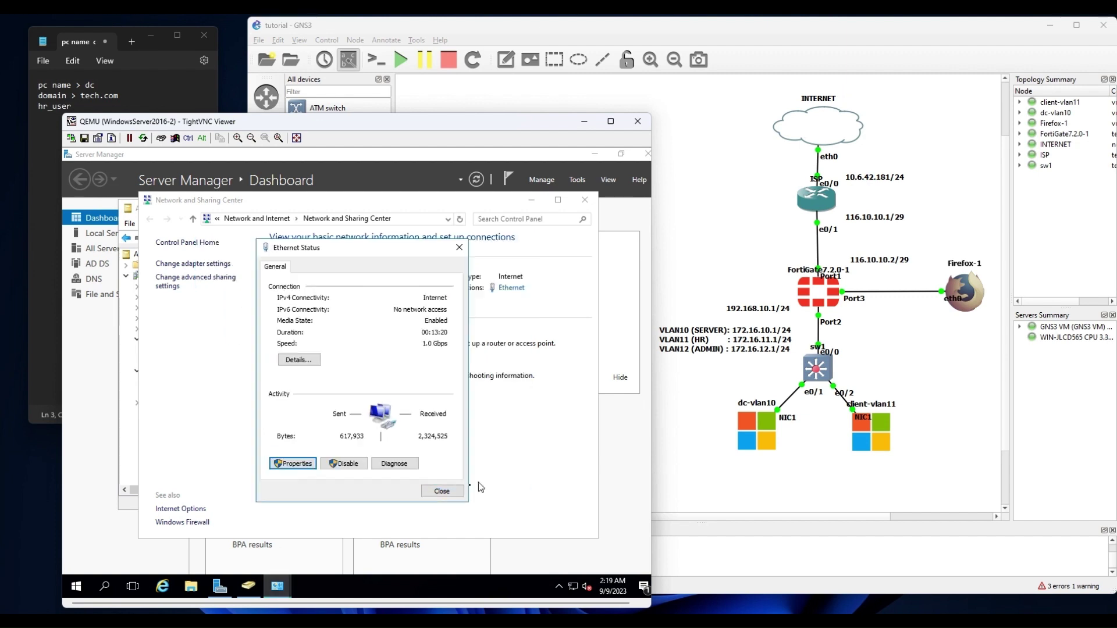
pyautogui.click(442, 492)
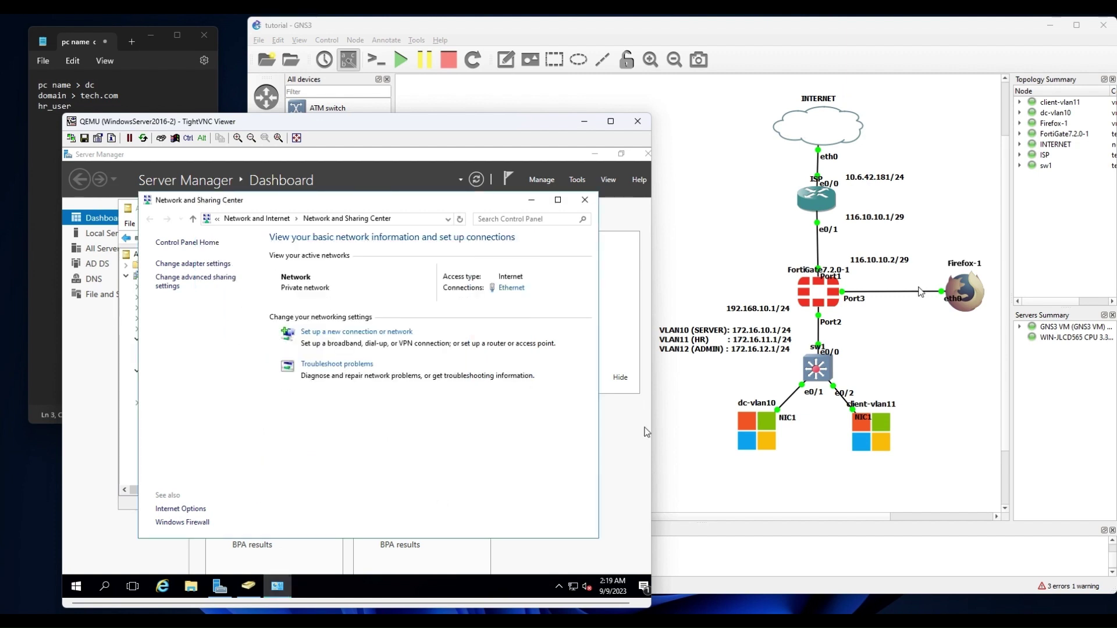
pyautogui.click(584, 200)
# Restore the WindowsServer2016-1 TightVNC viewer from its taskbar thumbnail.
pyautogui.click(829, 302)
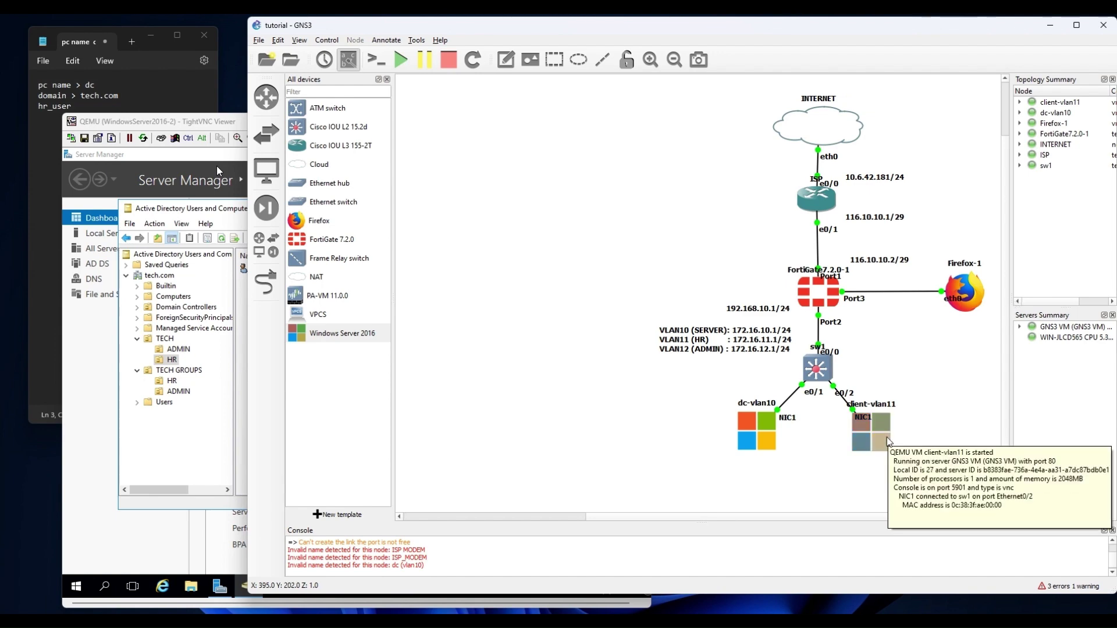
pyautogui.click(664, 621)
pyautogui.moveTo(713, 567)
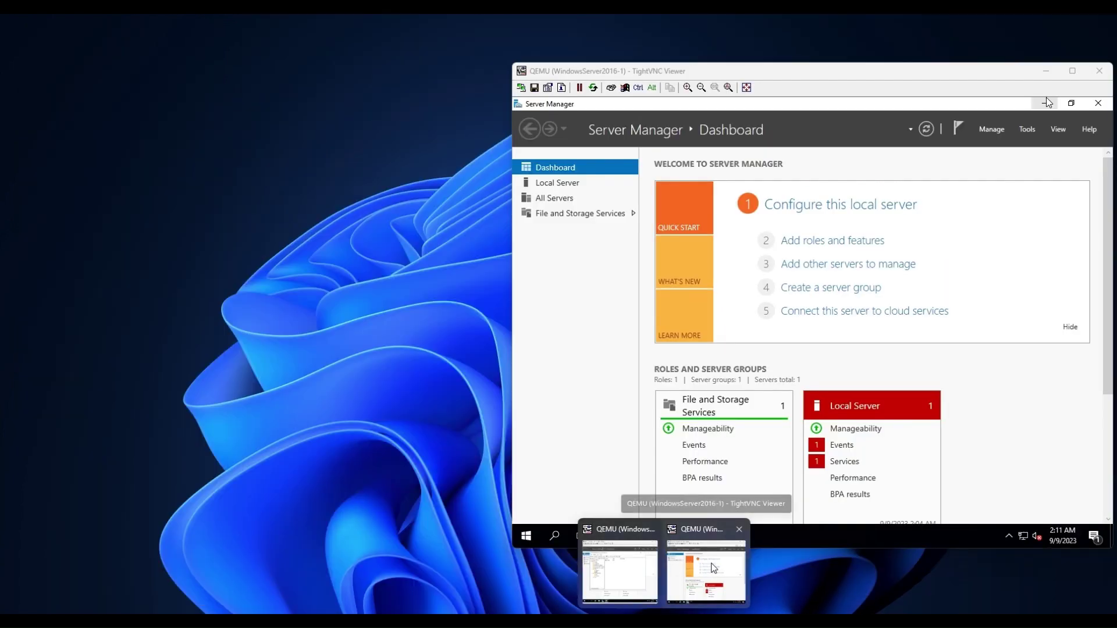
pyautogui.click(713, 567)
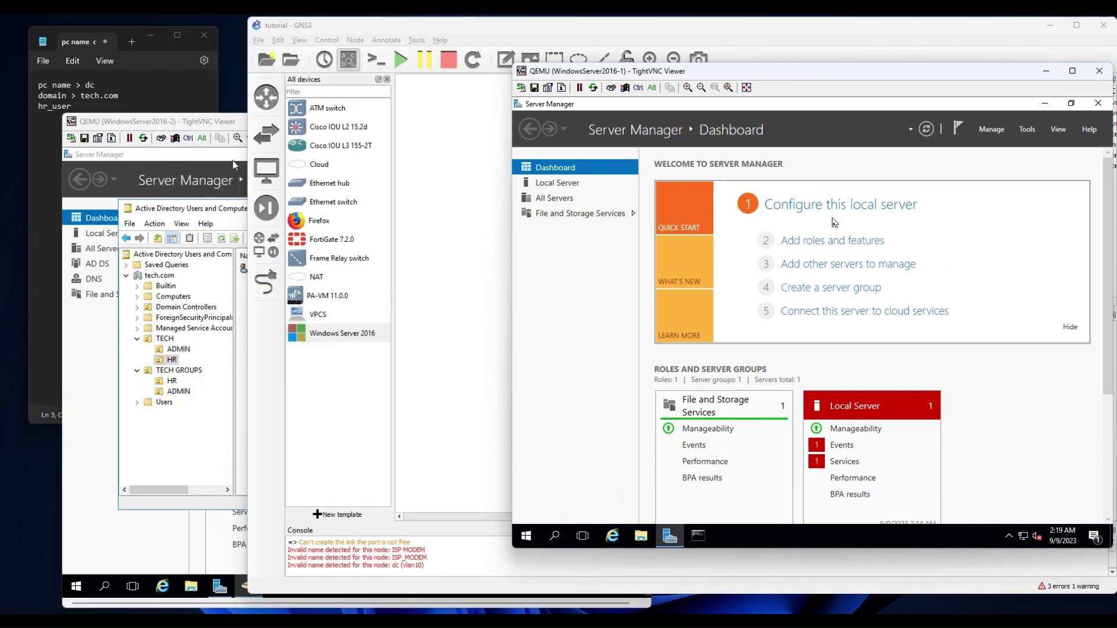
# From Local Server's WORKGROUP link, open Computer Name/Domain Changes and select Domain membership.
pyautogui.click(552, 185)
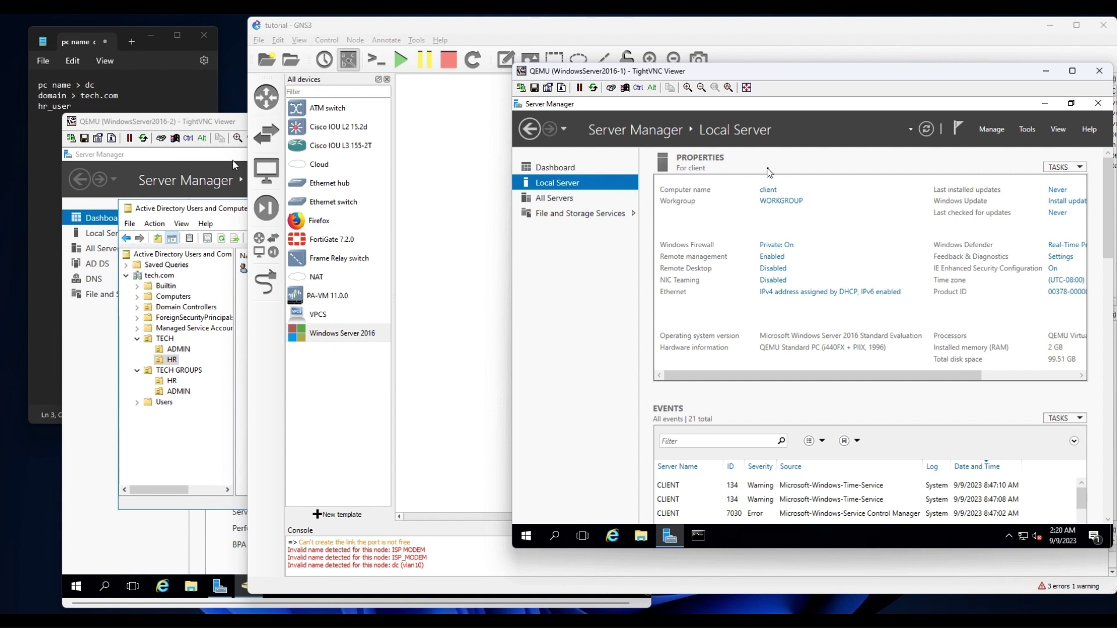
pyautogui.click(791, 202)
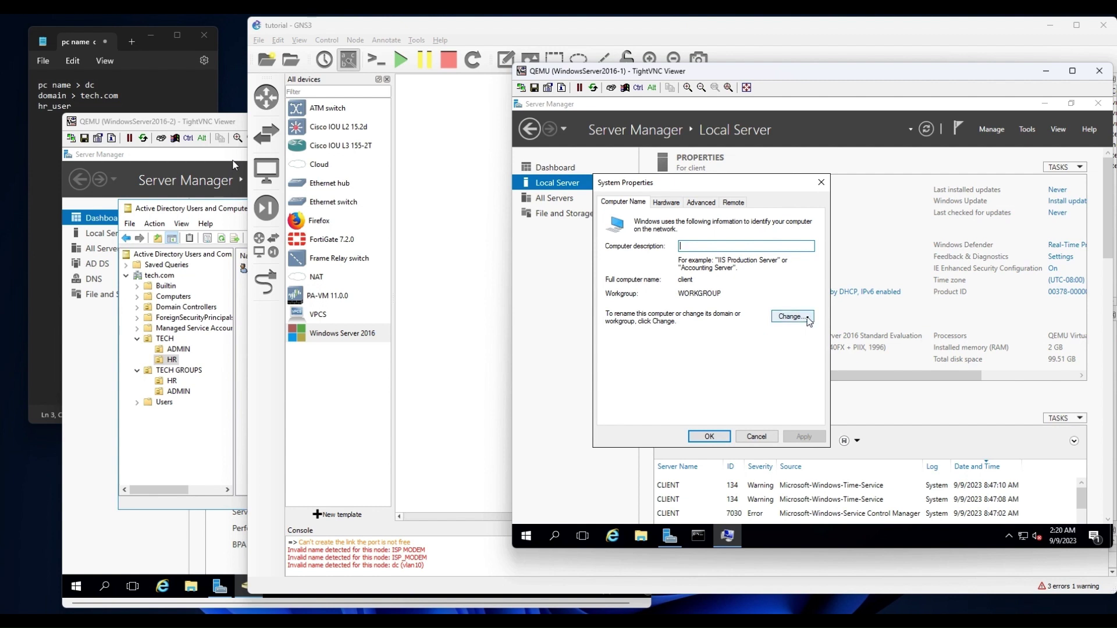
pyautogui.click(902, 172)
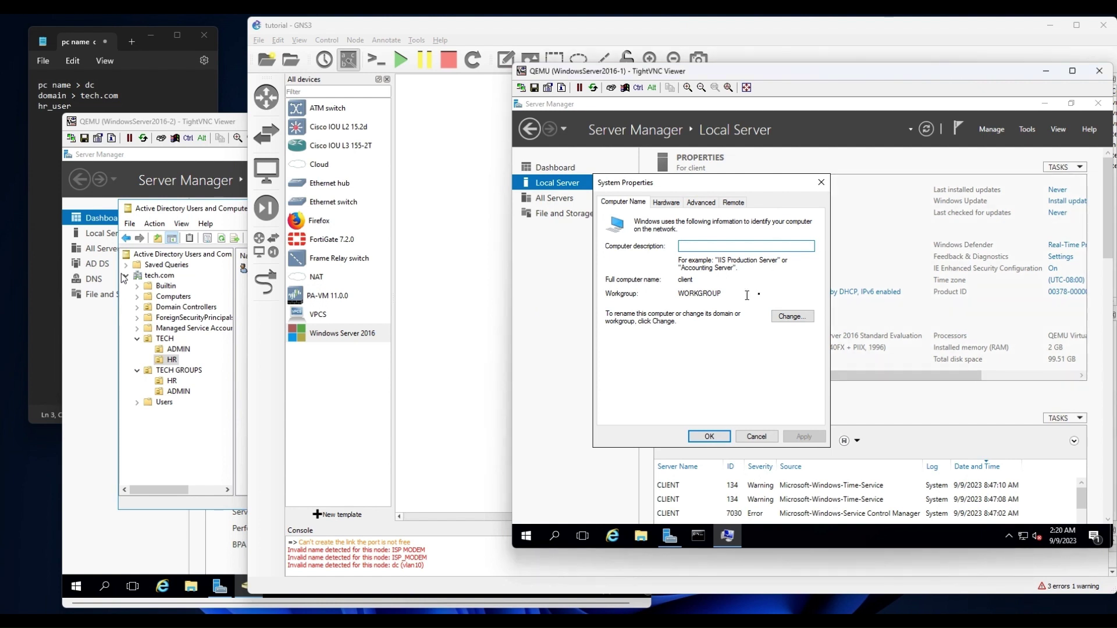
pyautogui.click(770, 284)
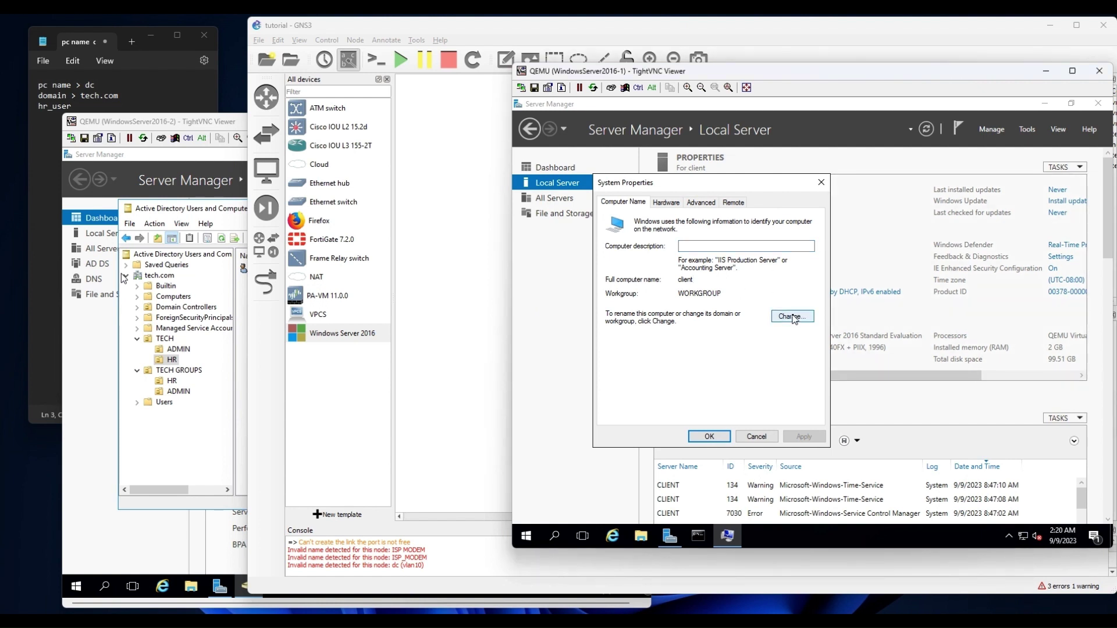
pyautogui.click(793, 316)
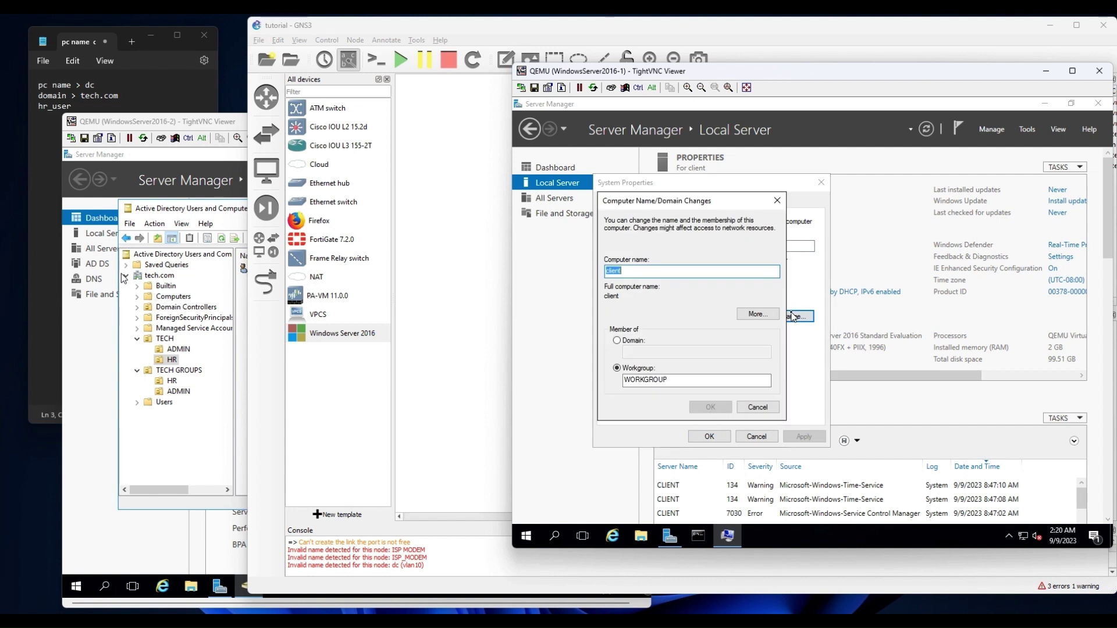
pyautogui.click(618, 341)
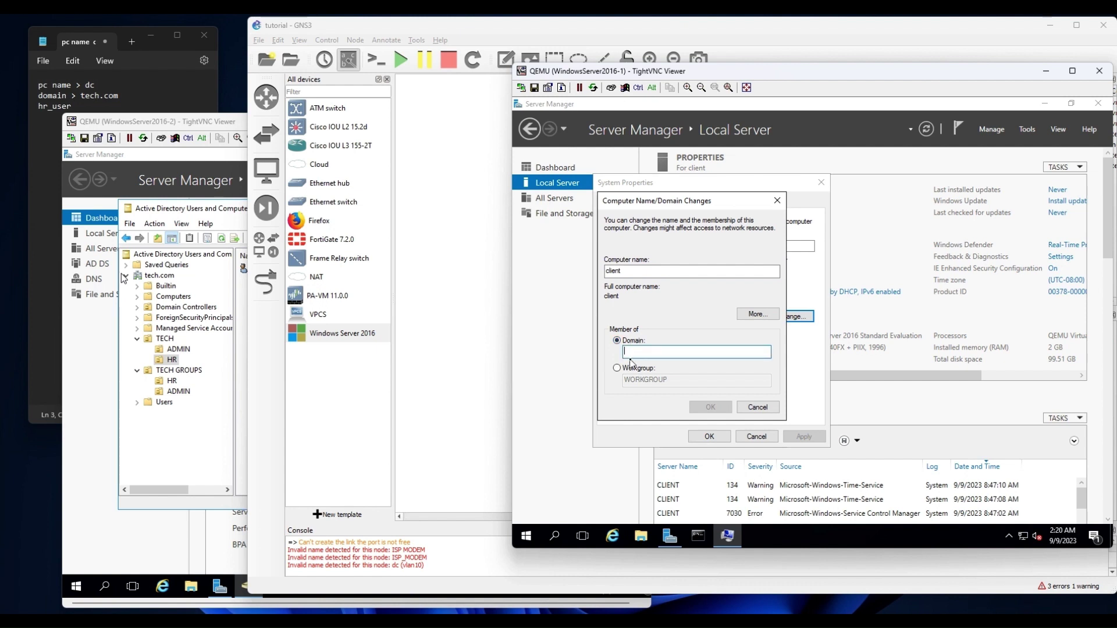
pyautogui.rightClick(1022, 536)
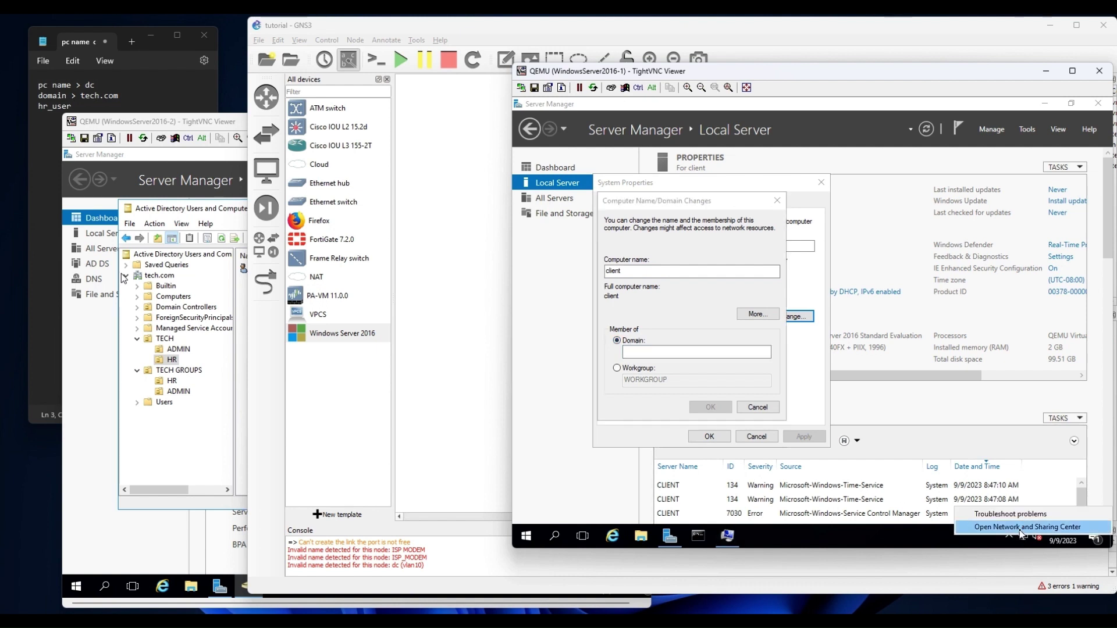
# Check the client's Ethernet connection details to confirm its IPv4 address is 172.16.11.2.
pyautogui.click(1021, 529)
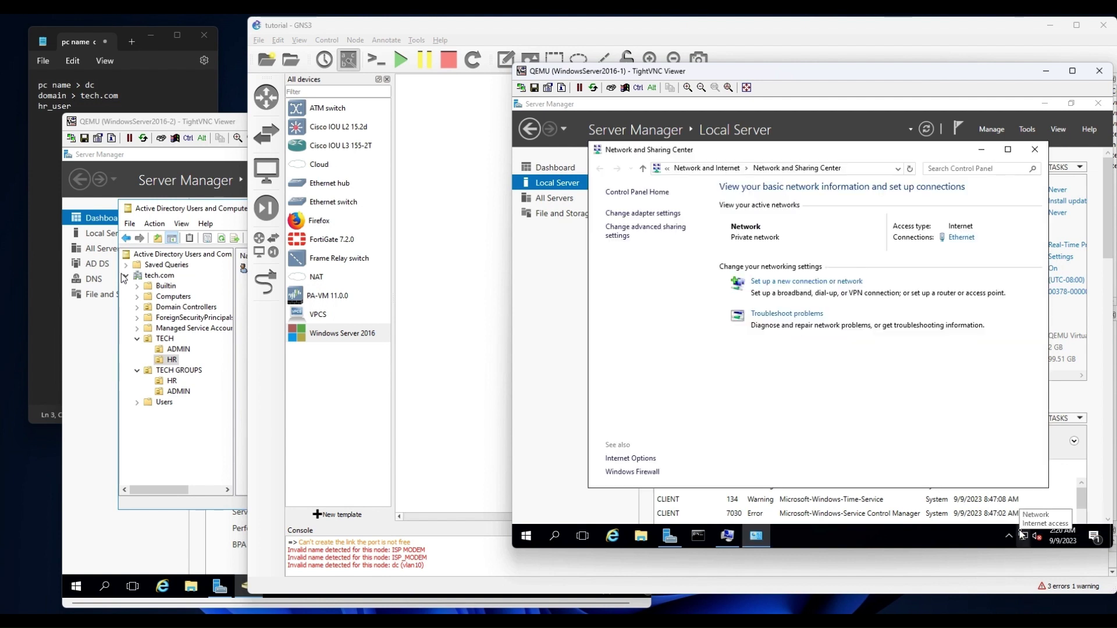
pyautogui.click(960, 237)
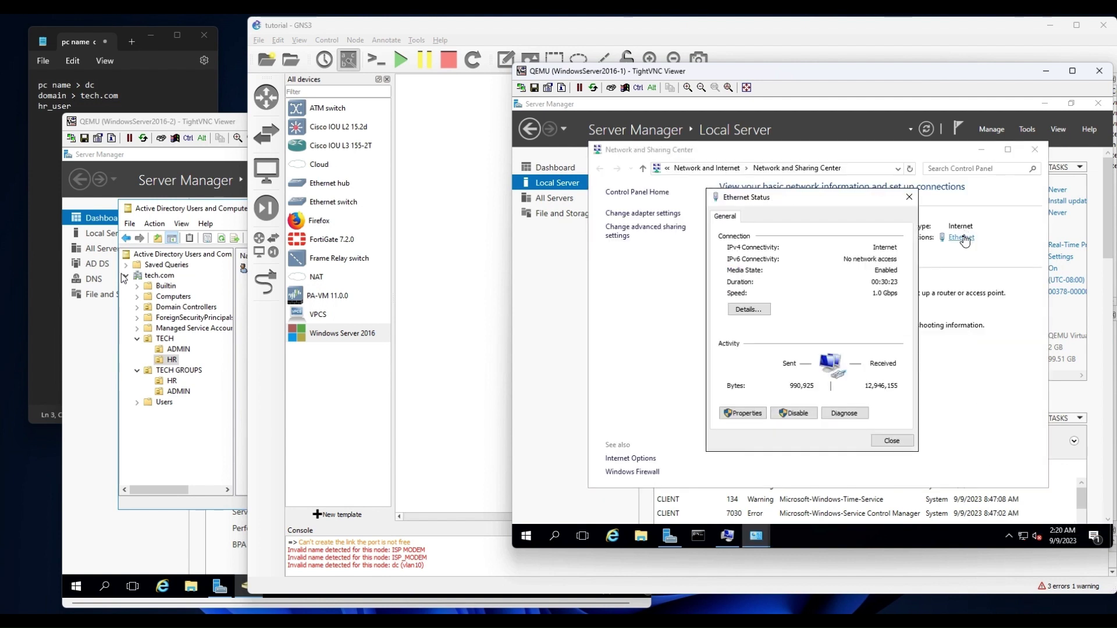
pyautogui.click(749, 309)
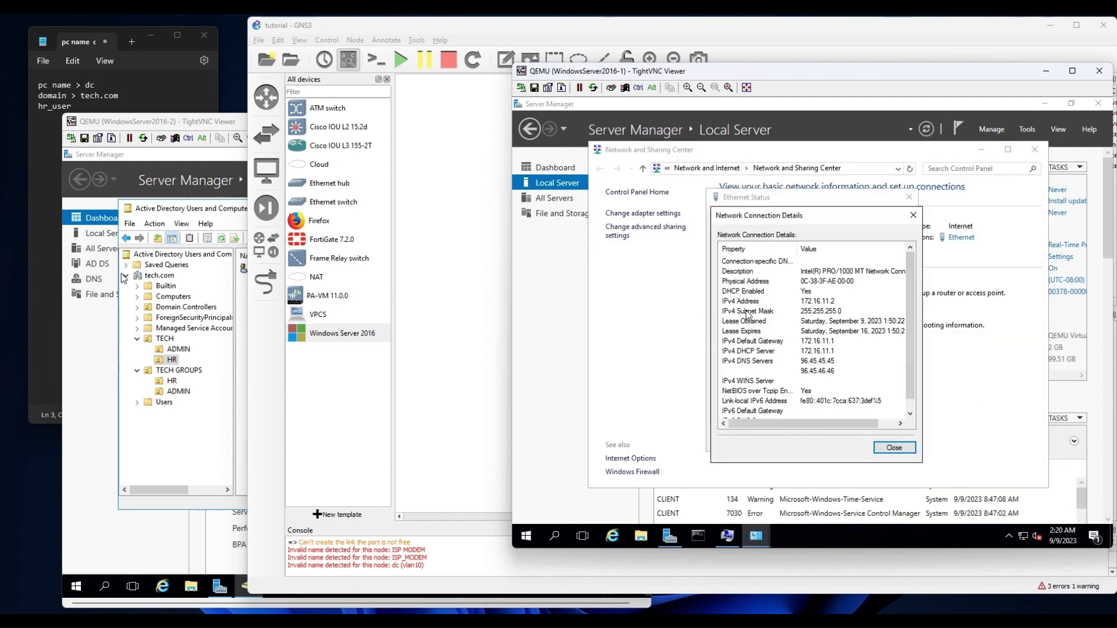
pyautogui.click(832, 303)
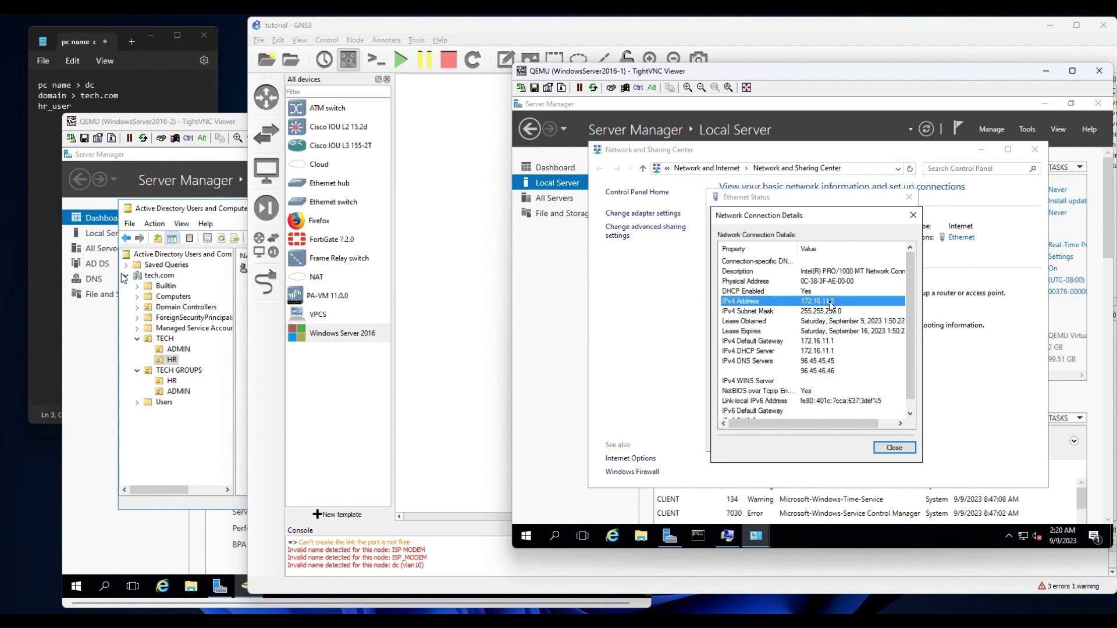
# Run ping 172.16.10.254 from the client's command prompt and switch to WindowsServer2016-2.
pyautogui.click(704, 536)
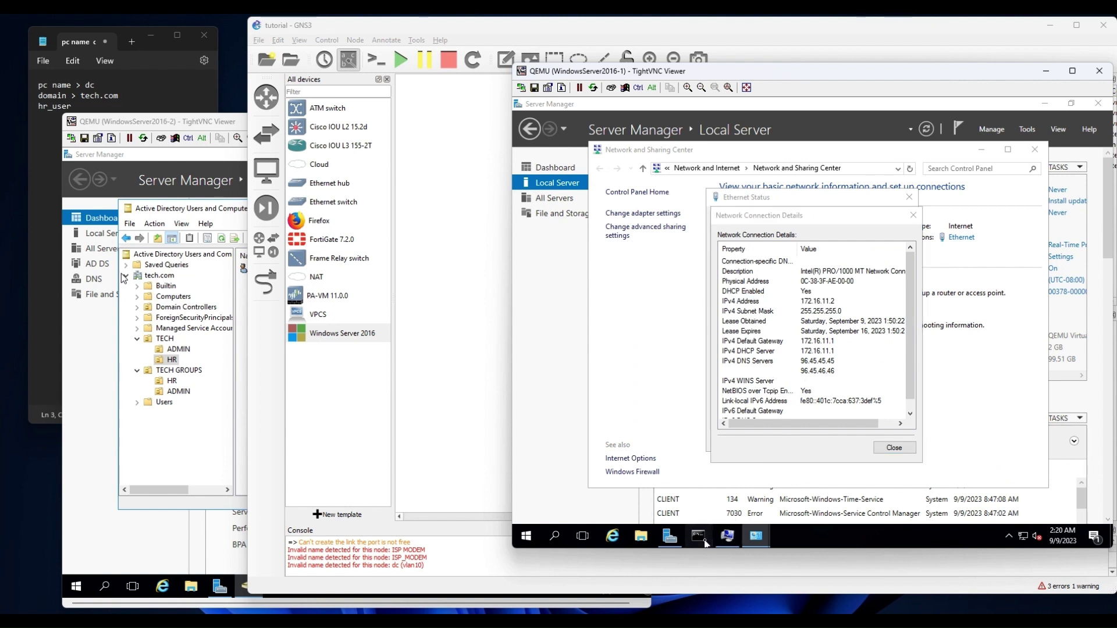
pyautogui.click(709, 343)
pyautogui.write('ping 172.')
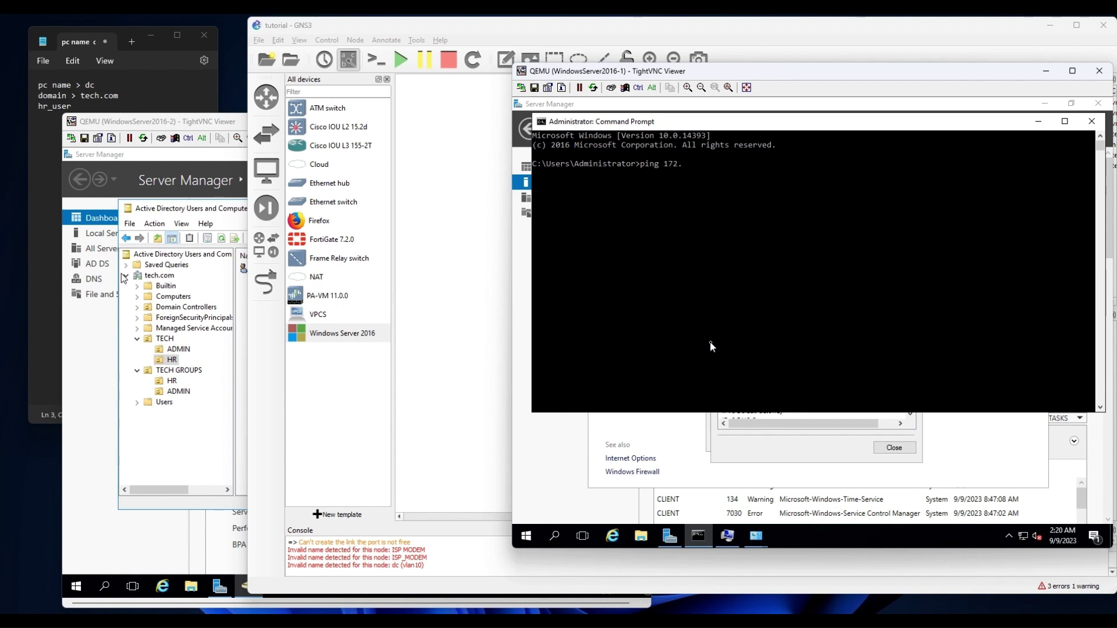
pyautogui.write('10.254')
pyautogui.press('Return')
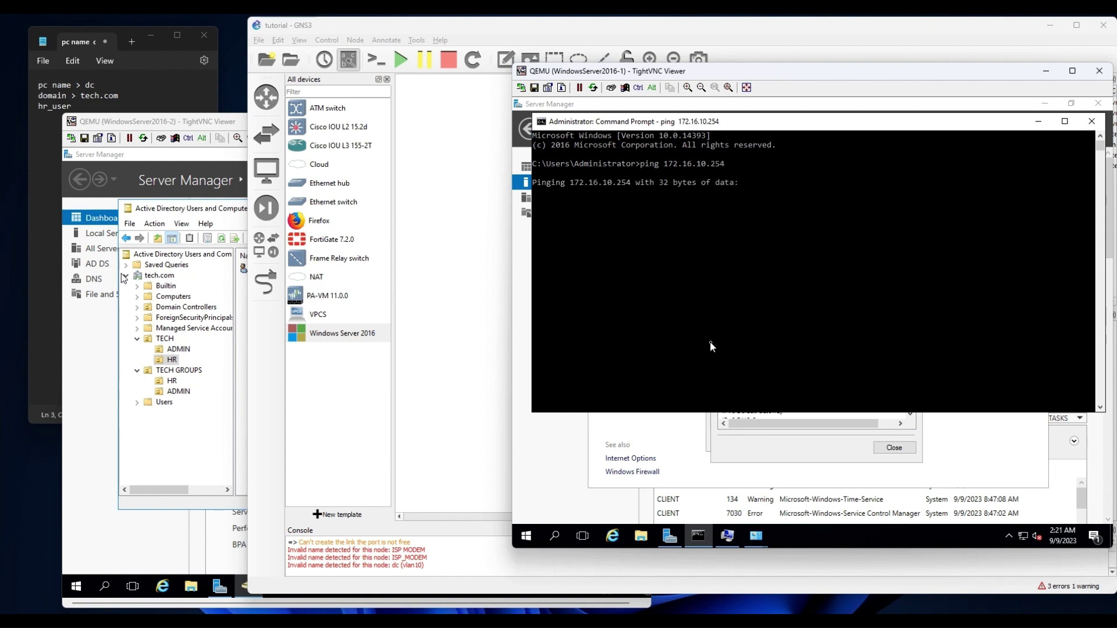
pyautogui.click(681, 295)
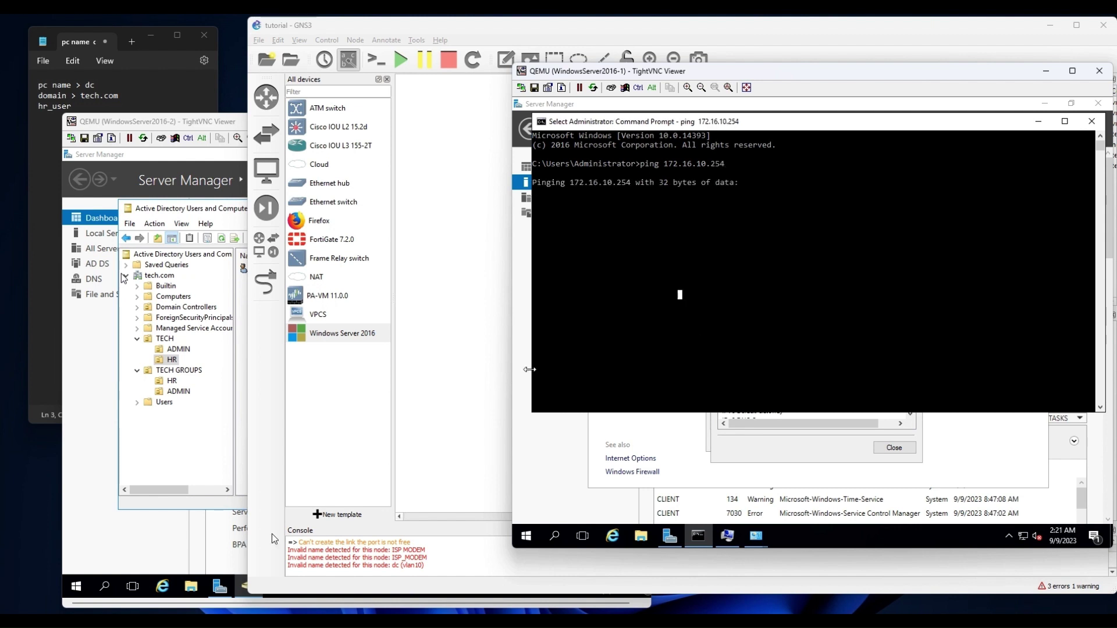
pyautogui.click(167, 547)
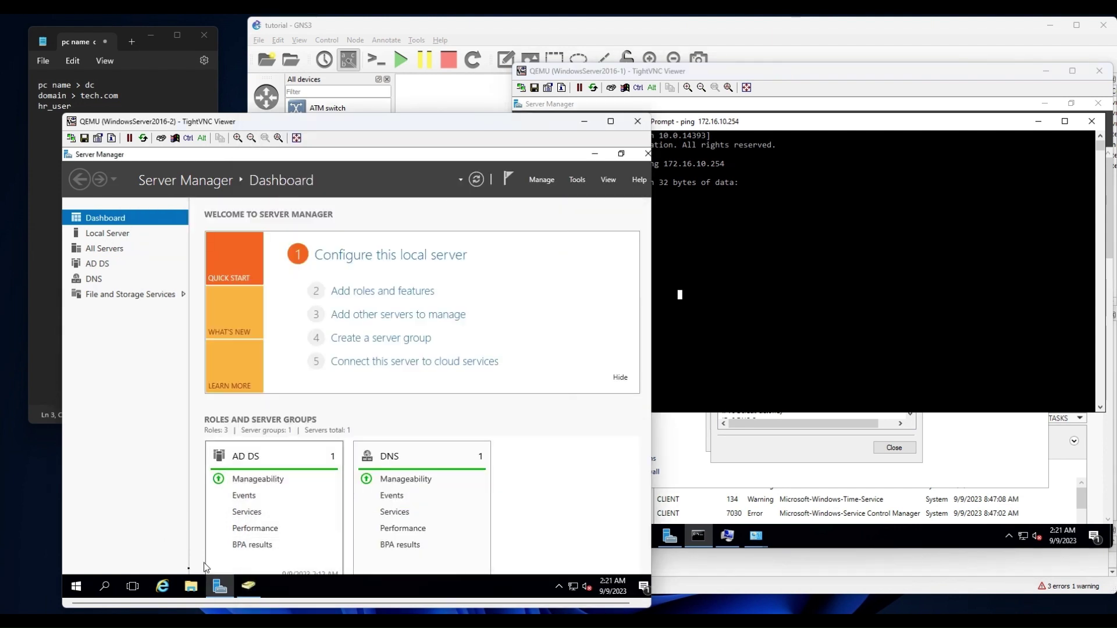
# Check the second server's Windows Firewall status under Control Panel > System and Security.
pyautogui.click(78, 590)
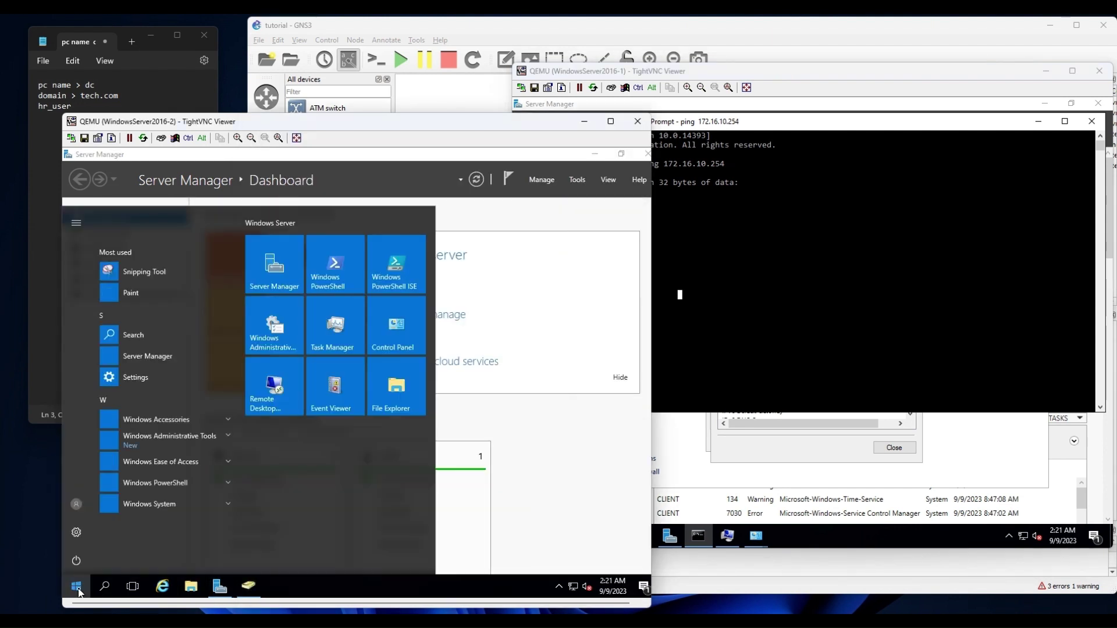
pyautogui.click(392, 348)
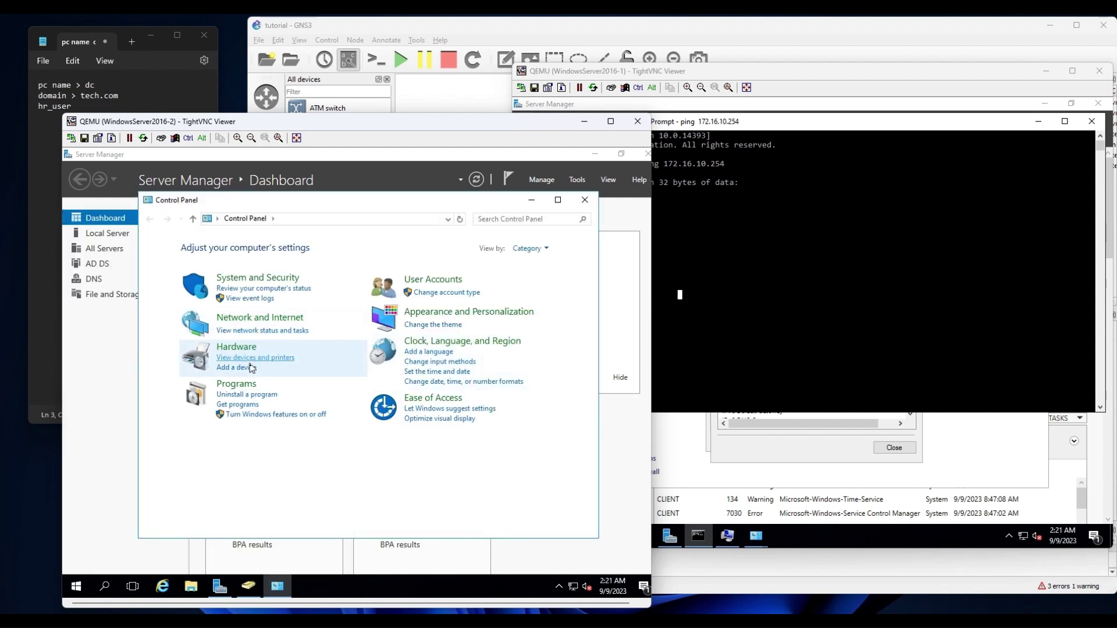
pyautogui.click(283, 279)
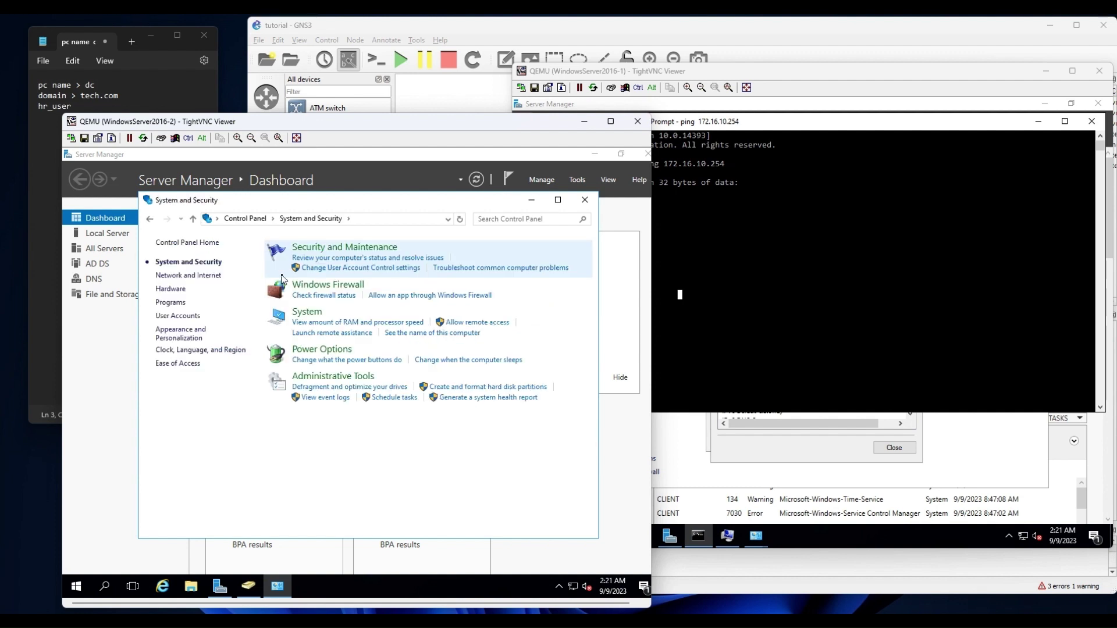
pyautogui.click(326, 296)
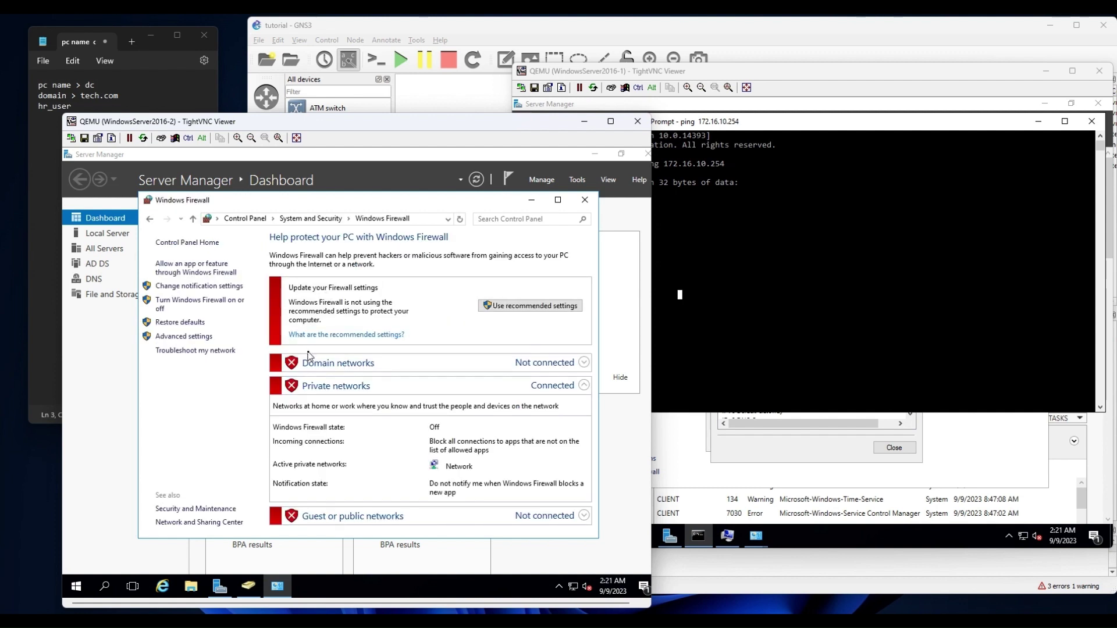
pyautogui.click(585, 199)
# Let the client's ping output continue, then launch a Command Prompt on the second server with cmd.
pyautogui.click(826, 277)
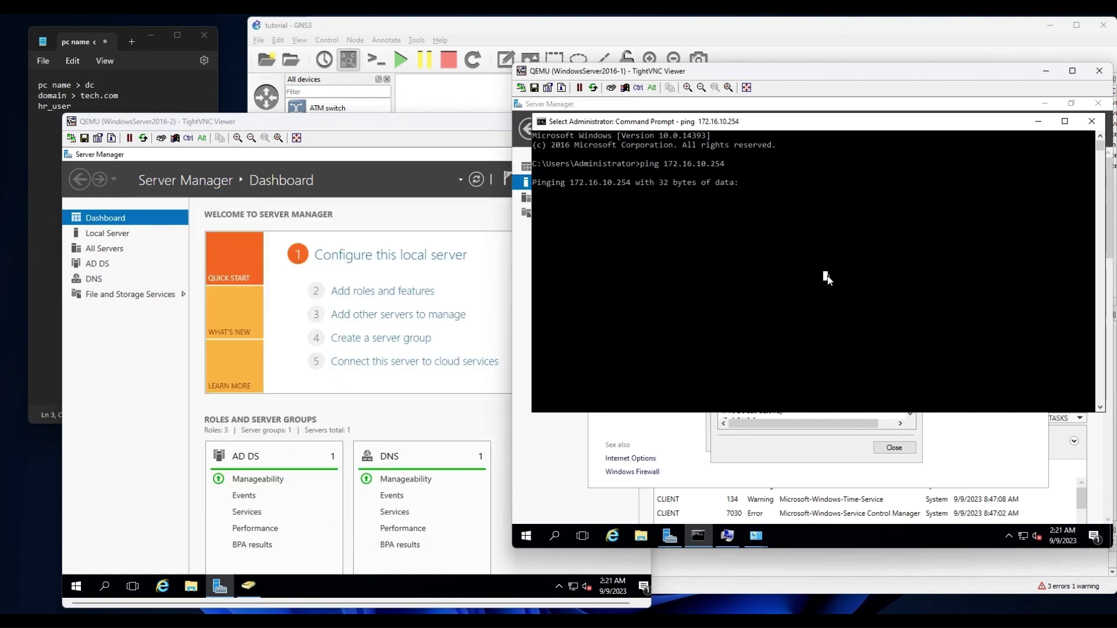
pyautogui.rightClick(719, 263)
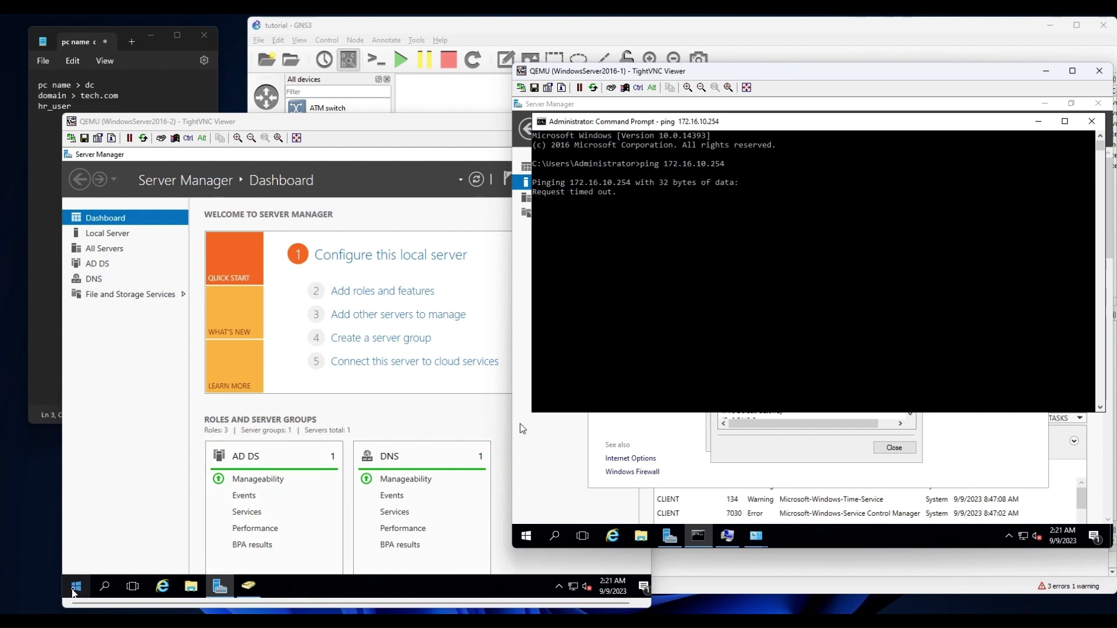
pyautogui.click(75, 588)
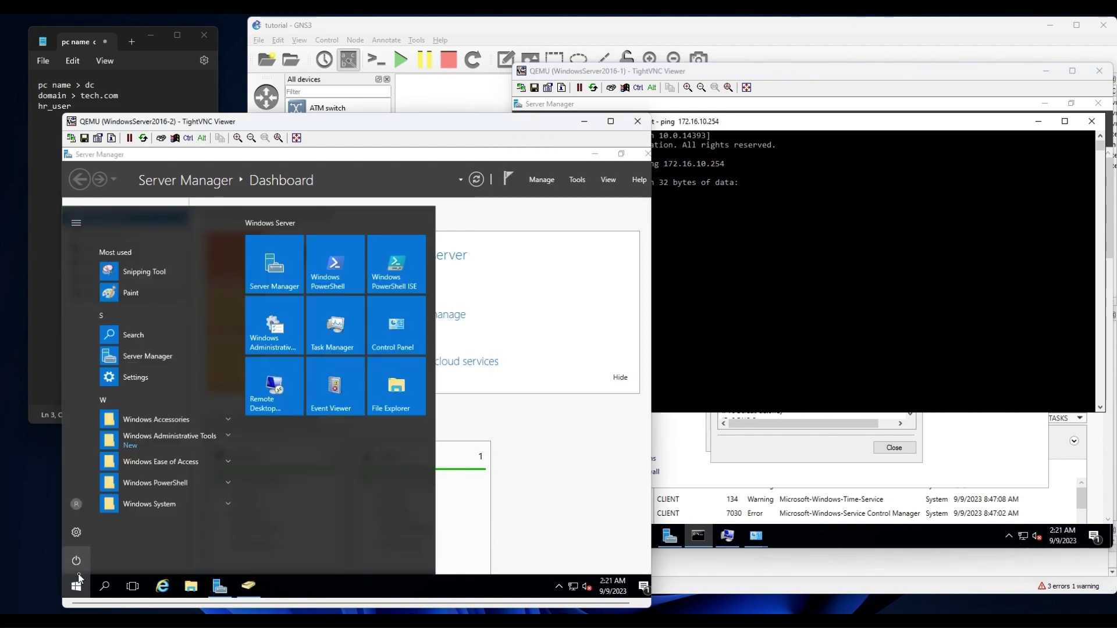
pyautogui.write('cmd')
pyautogui.press('Return')
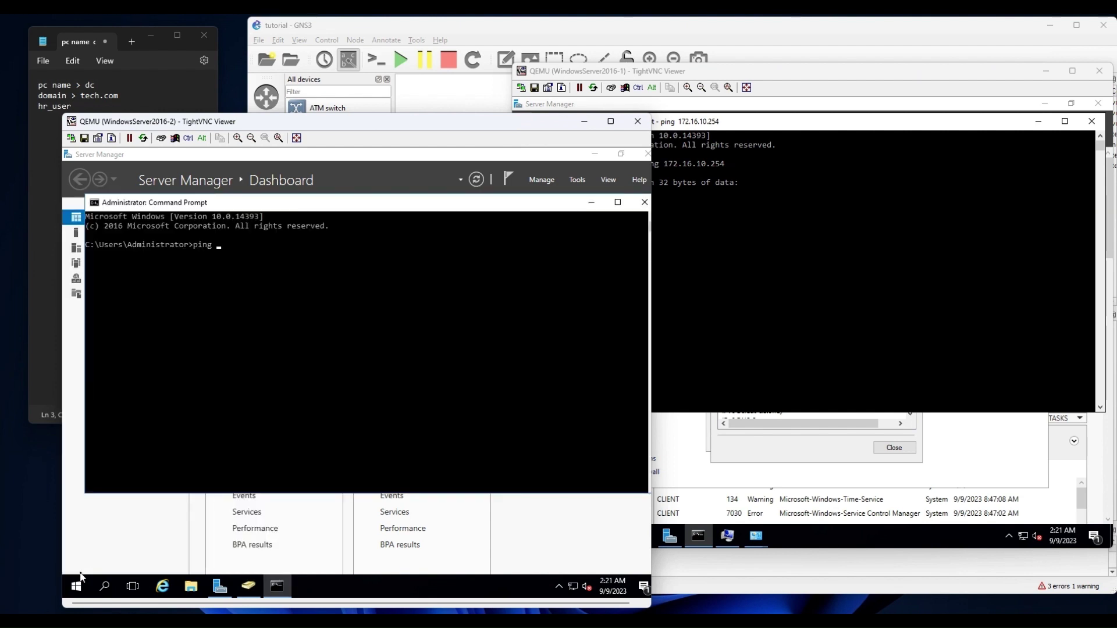
# Stop the client's ping, run ipconfig there, and finish typing the dc ping to 172.16.11.2.
pyautogui.click(861, 317)
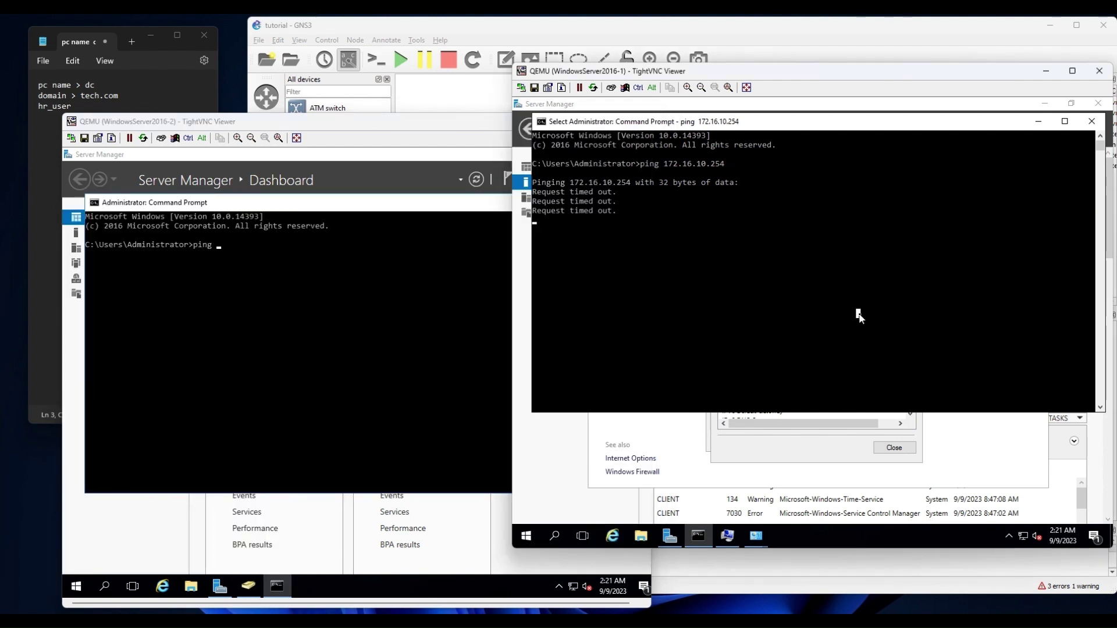
pyautogui.hotkey('ctrl', 'c')
pyautogui.press('Return')
pyautogui.press('Return')
pyautogui.press('Return')
pyautogui.press('Return')
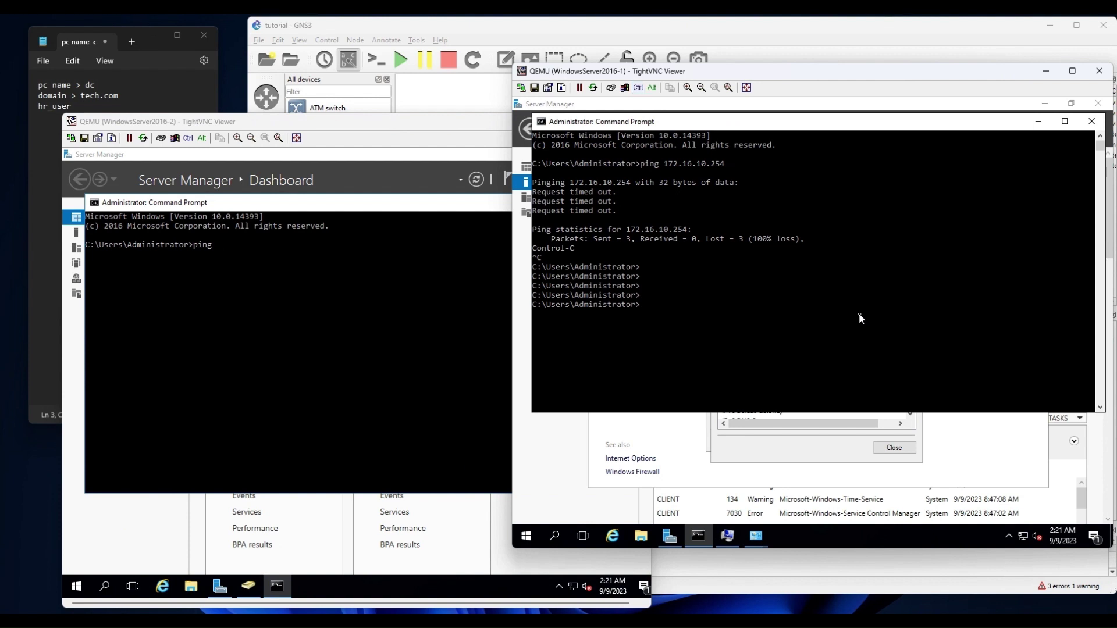
pyautogui.write('ipconfig')
pyautogui.press('Return')
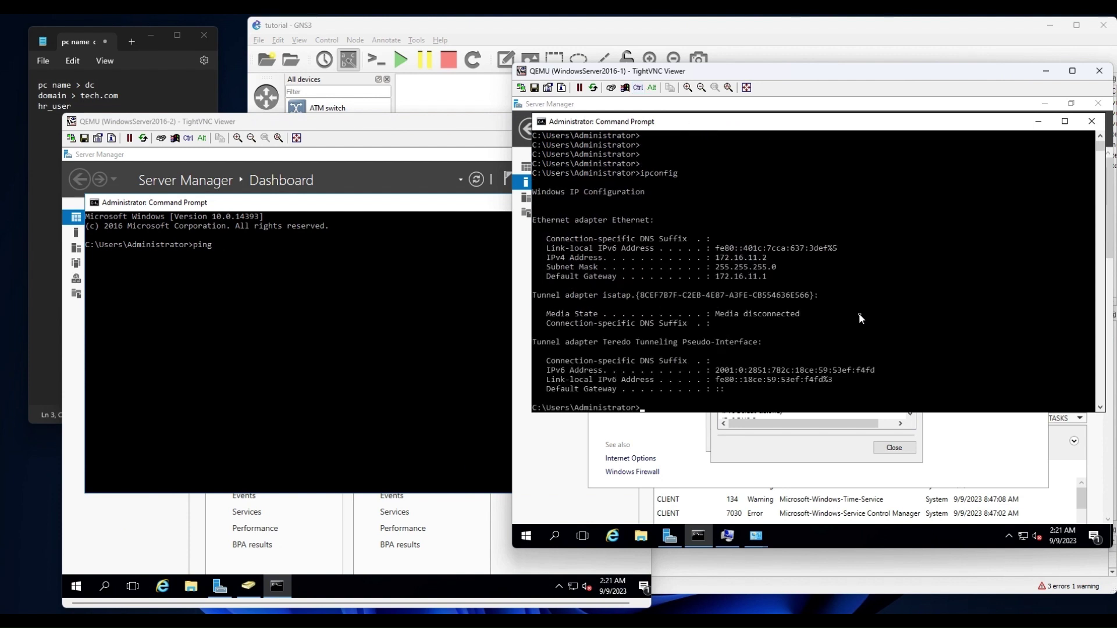
pyautogui.click(261, 339)
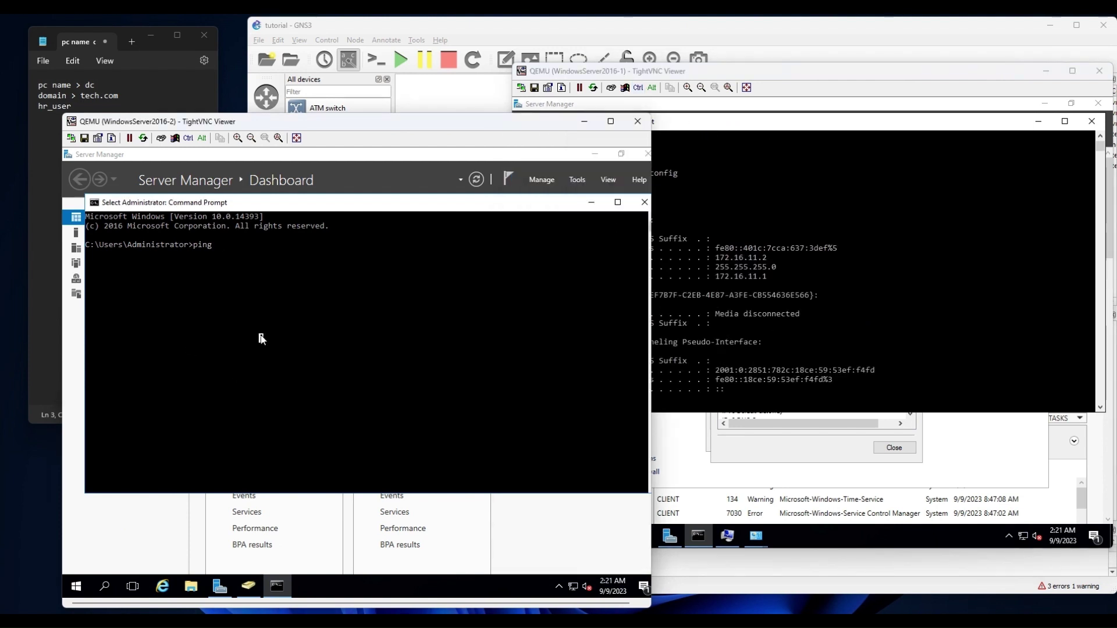
pyautogui.write('172.16.11.2')
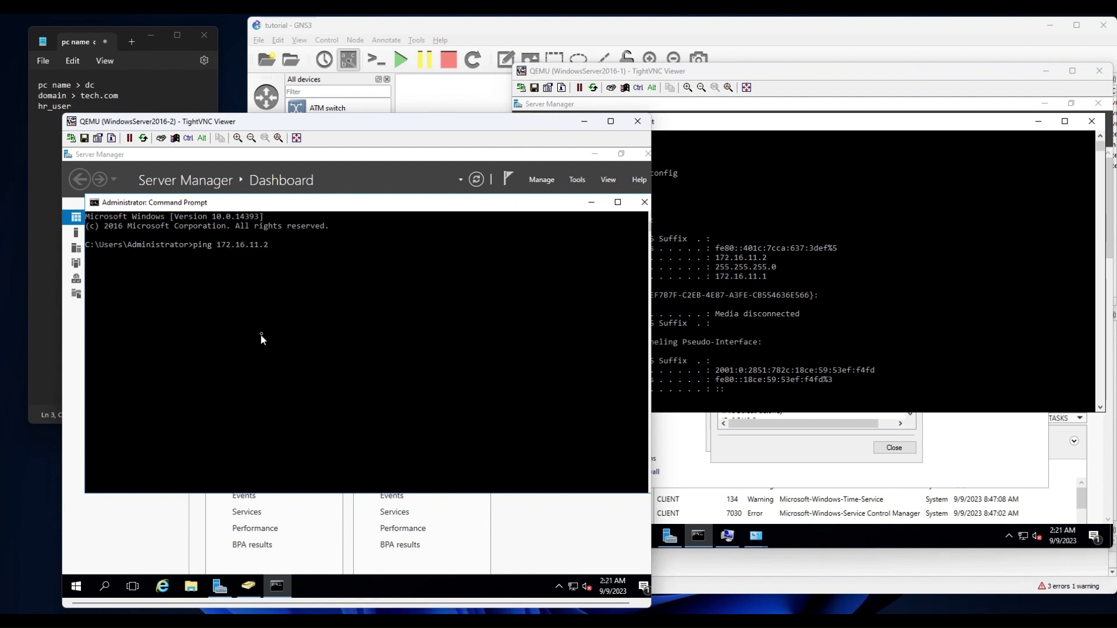
# Navigate the client's Control Panel to System and Security > Windows Firewall.
pyautogui.click(865, 343)
pyautogui.moveTo(755, 536)
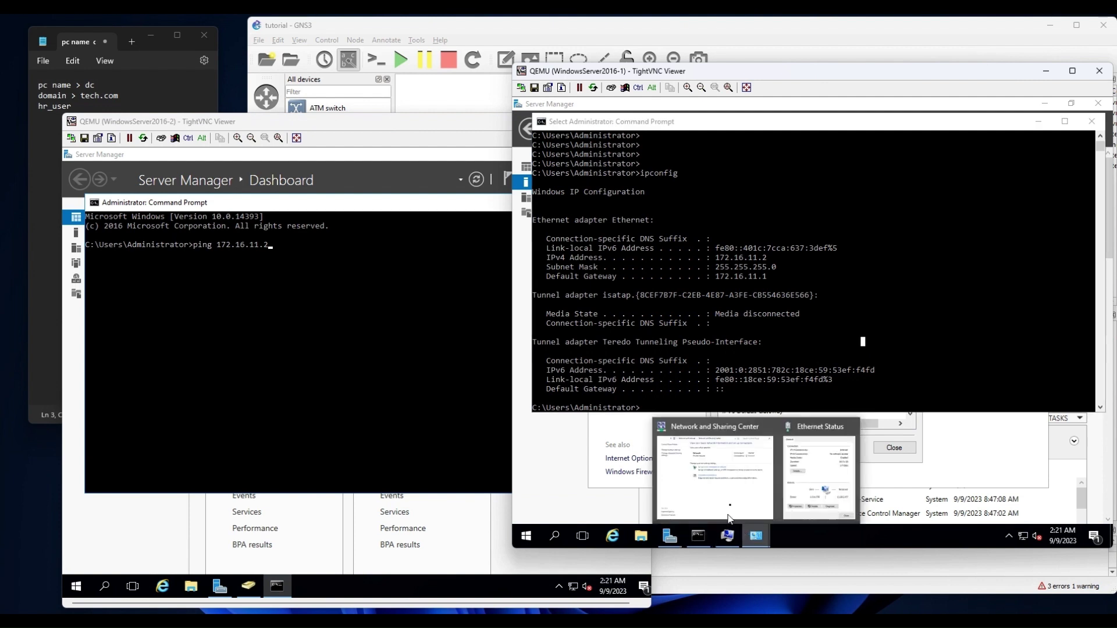
pyautogui.click(729, 518)
pyautogui.click(705, 169)
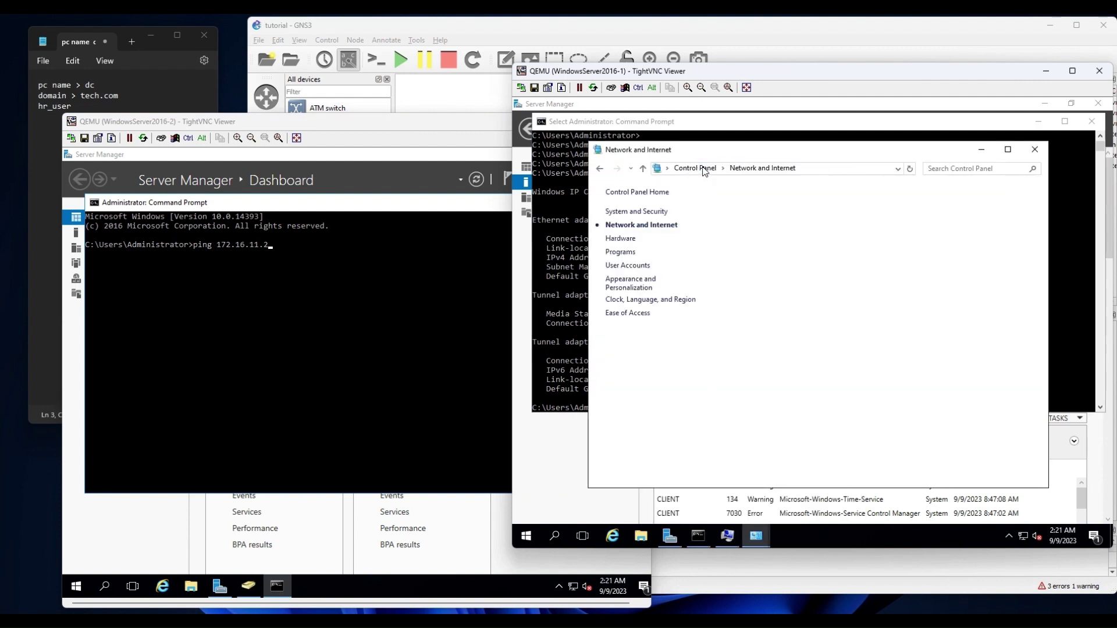
pyautogui.click(705, 169)
pyautogui.click(737, 270)
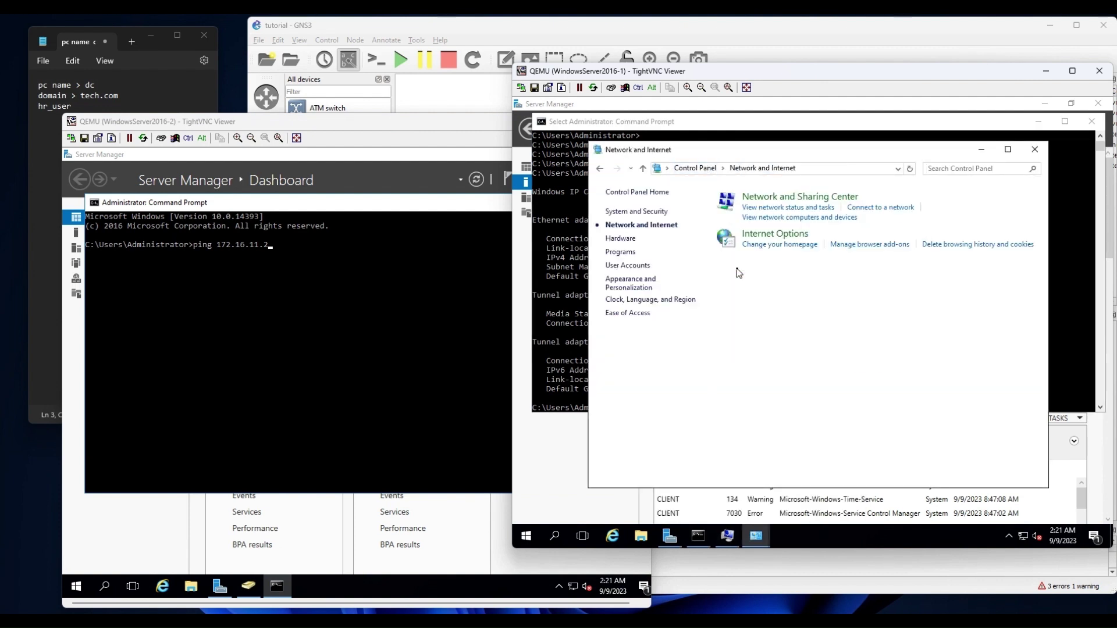
pyautogui.click(695, 168)
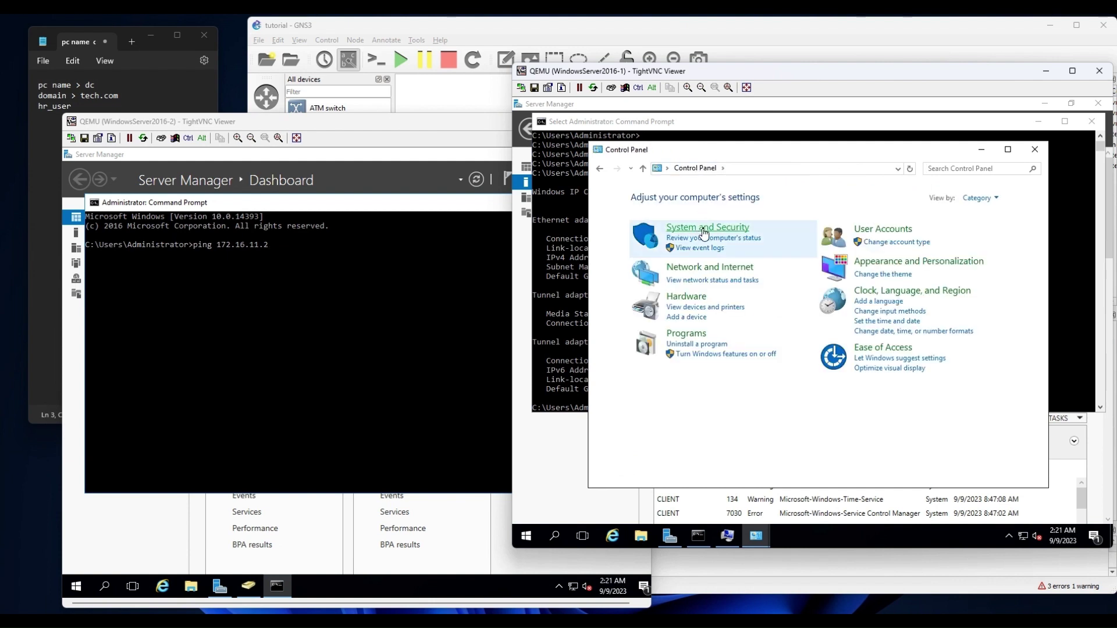
pyautogui.click(704, 228)
pyautogui.click(785, 248)
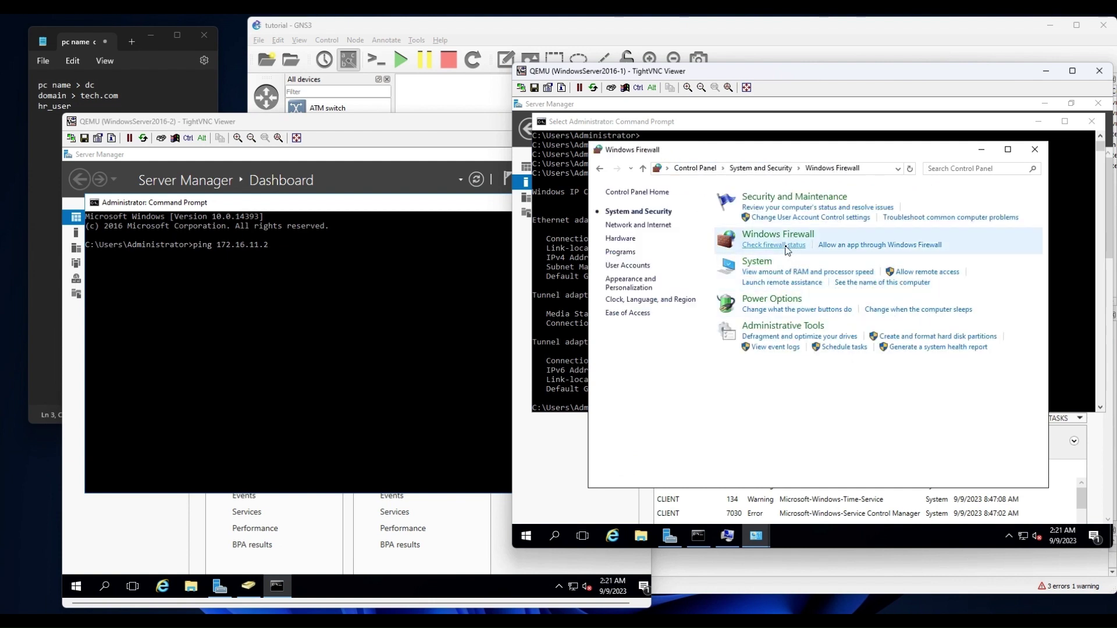
# Turn off Windows Firewall for both private and public networks, apply, and close the window.
pyautogui.click(633, 236)
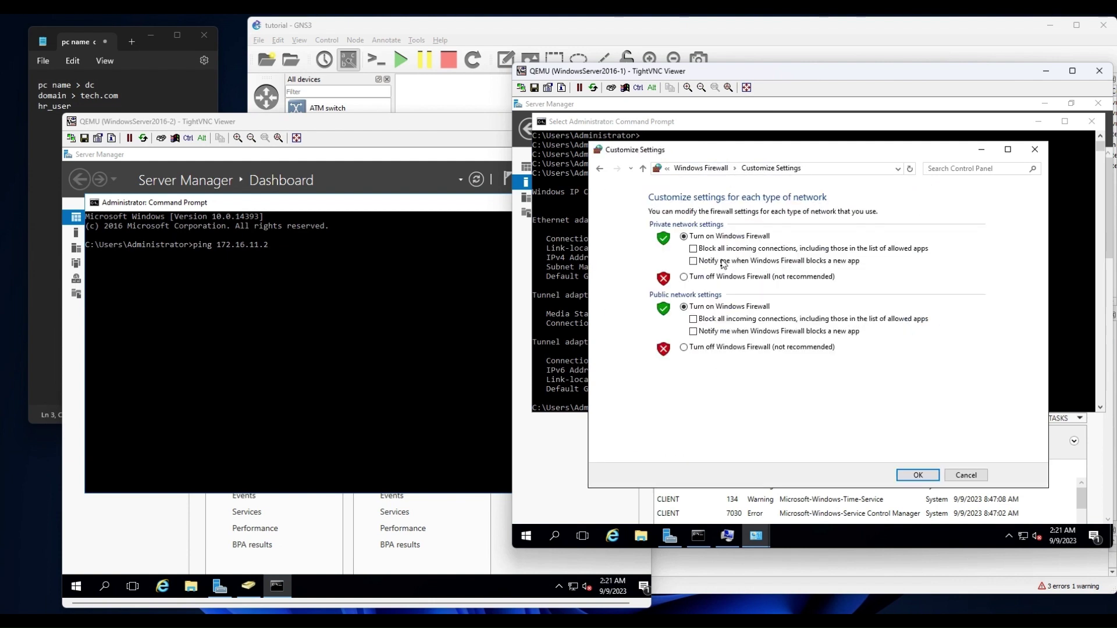
pyautogui.click(699, 277)
pyautogui.click(732, 349)
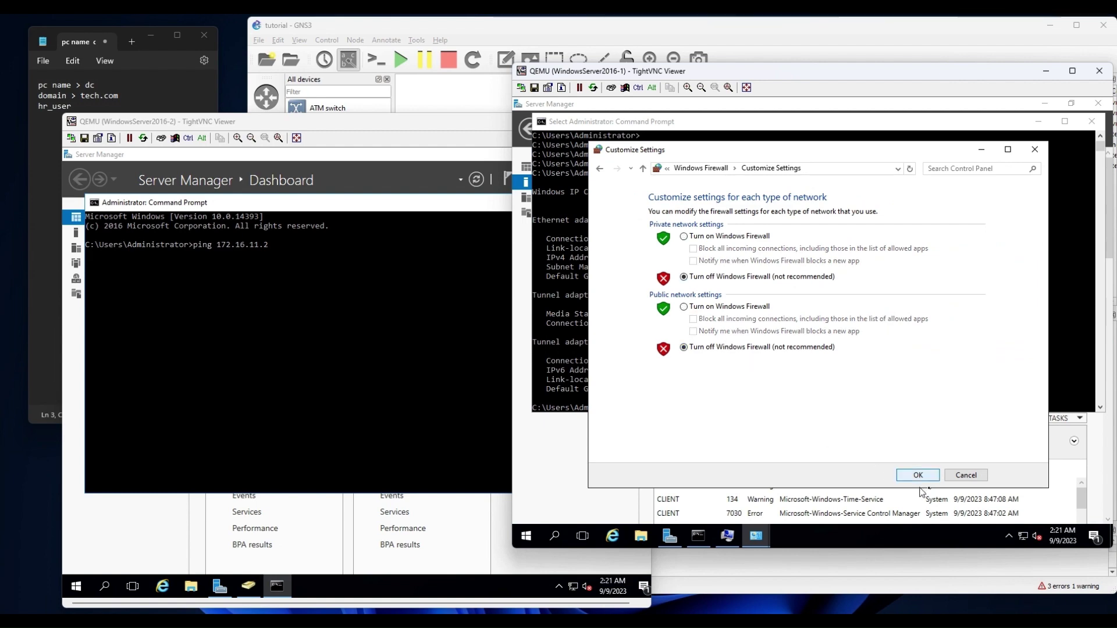
pyautogui.click(918, 475)
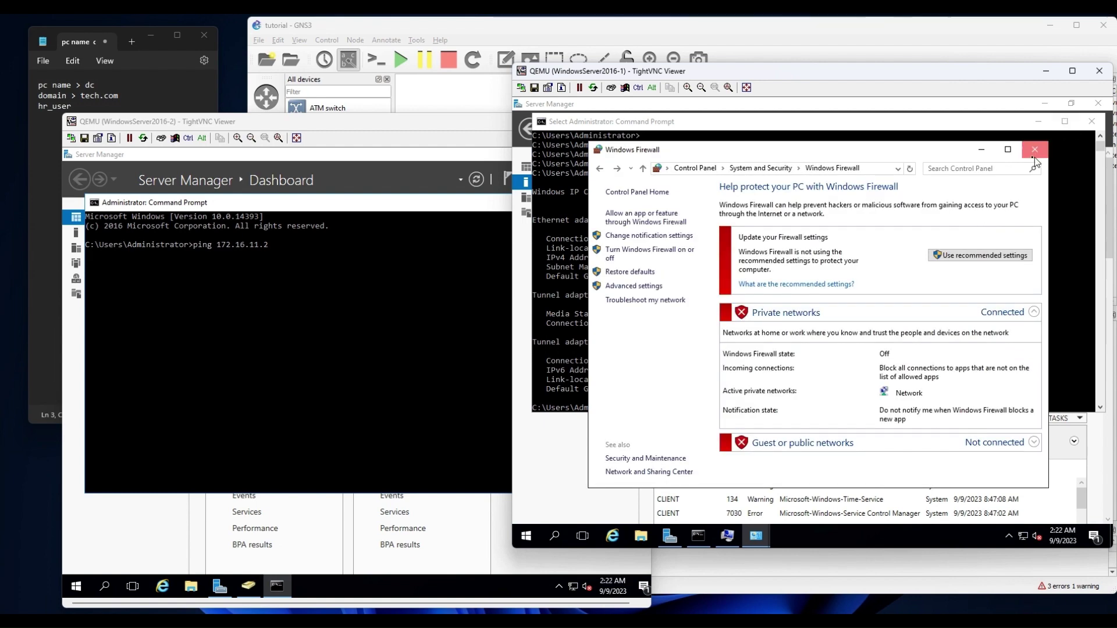
pyautogui.click(1034, 150)
pyautogui.click(374, 312)
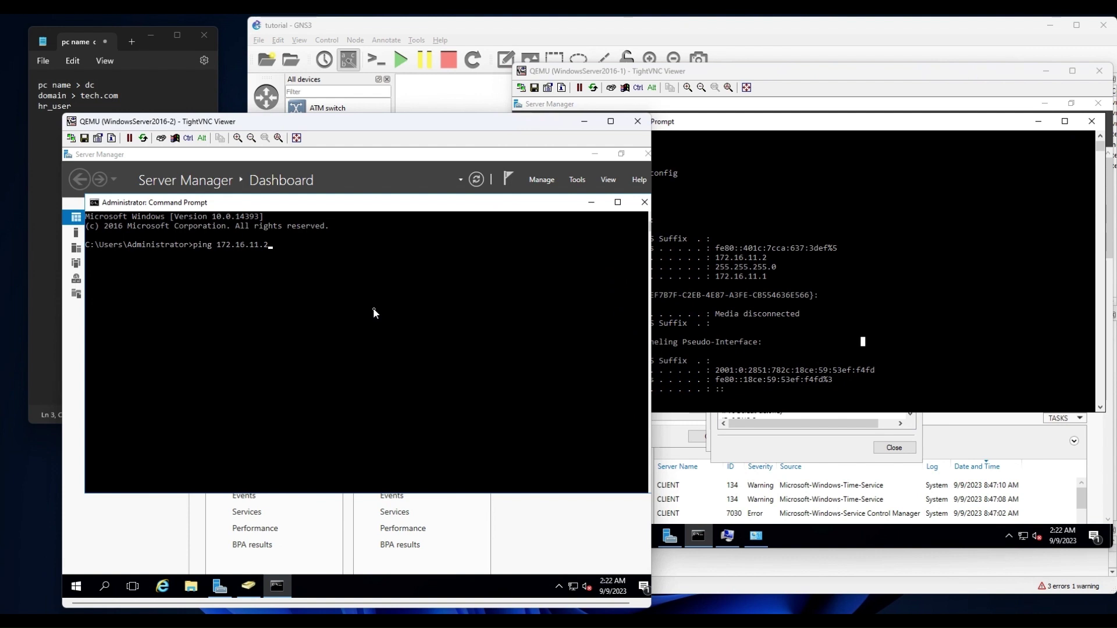
# Start the dc server's ping to 172.16.11.2 and open the Firefox-1 desktop console from the GNS3 topology.
pyautogui.press('Return')
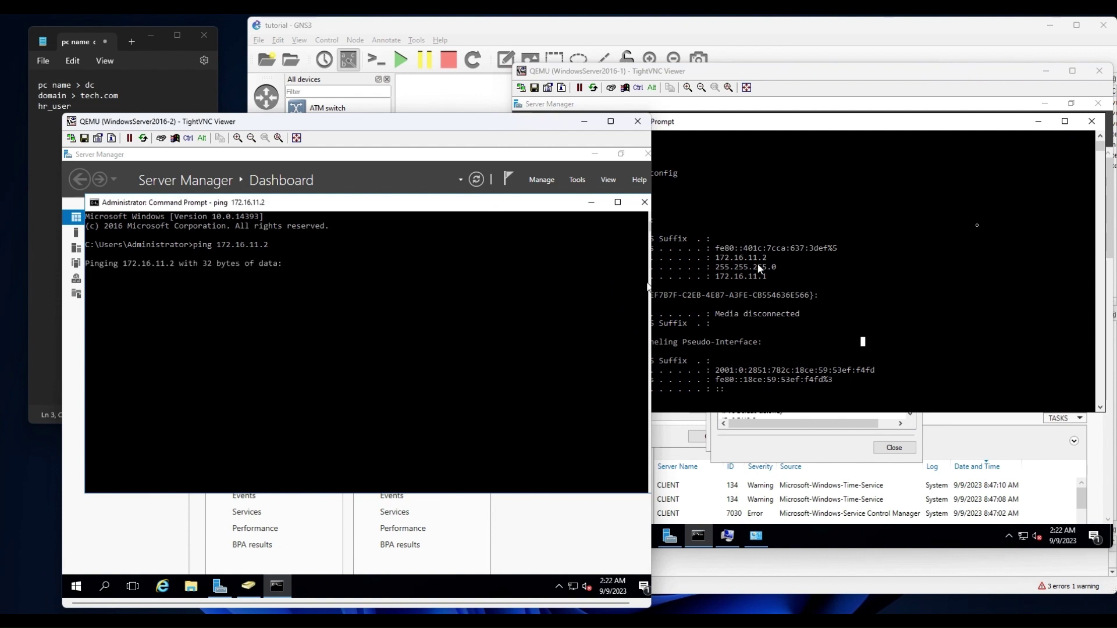
pyautogui.click(976, 228)
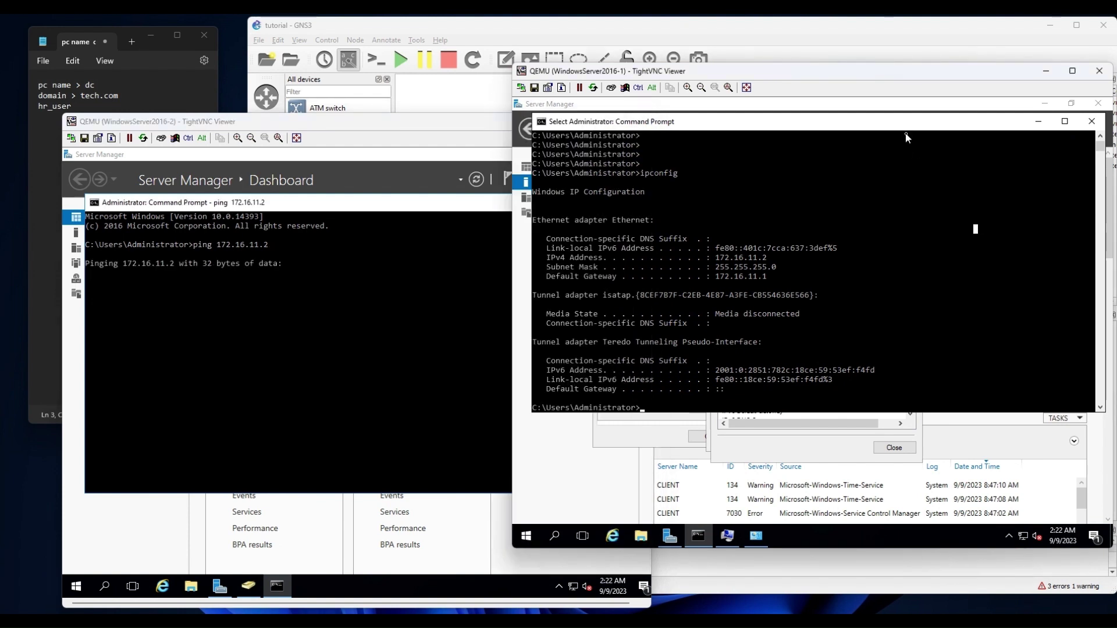
pyautogui.click(720, 40)
pyautogui.doubleClick(959, 297)
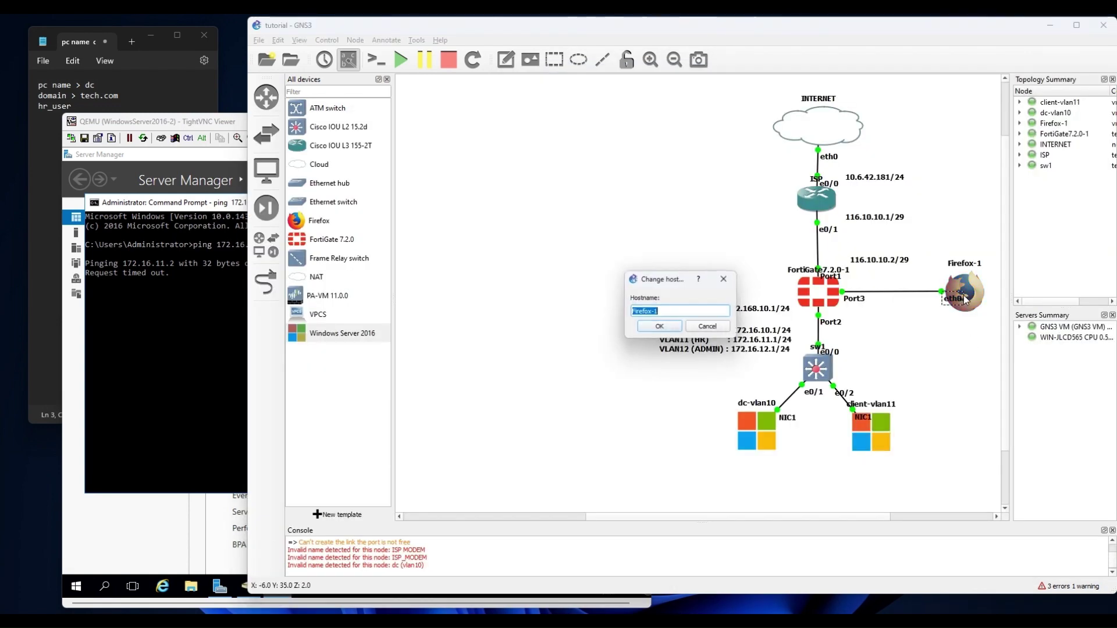
pyautogui.press('Escape')
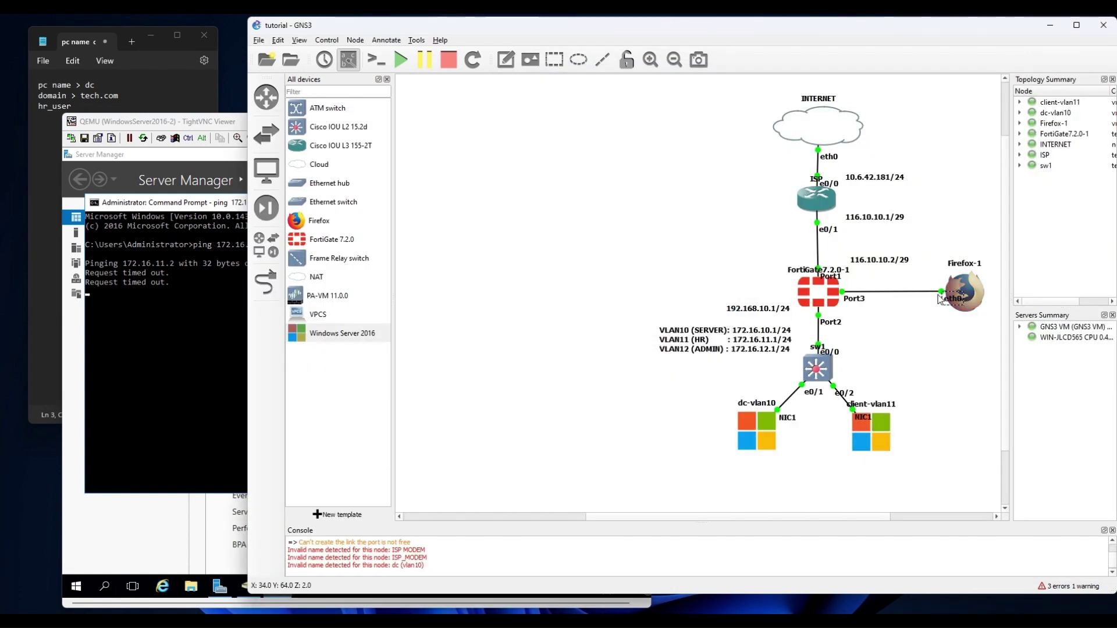
pyautogui.doubleClick(969, 289)
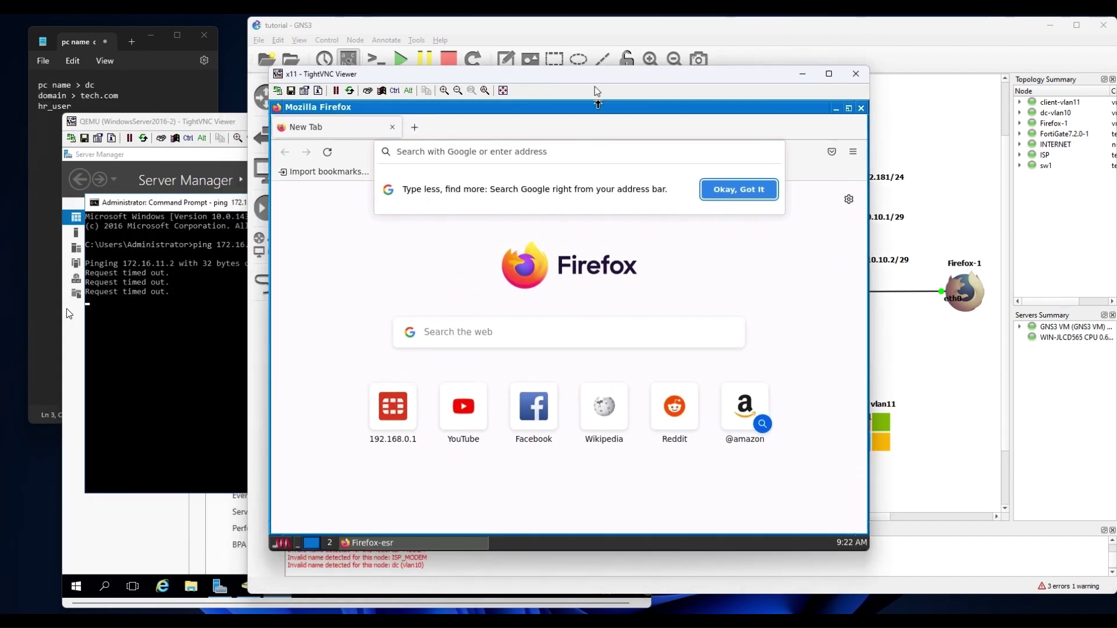
# Log in to the FortiGate at 192.168.0.1:10443 and postpone the file-system check.
pyautogui.moveTo(594, 83); pyautogui.dragTo(391, 78)
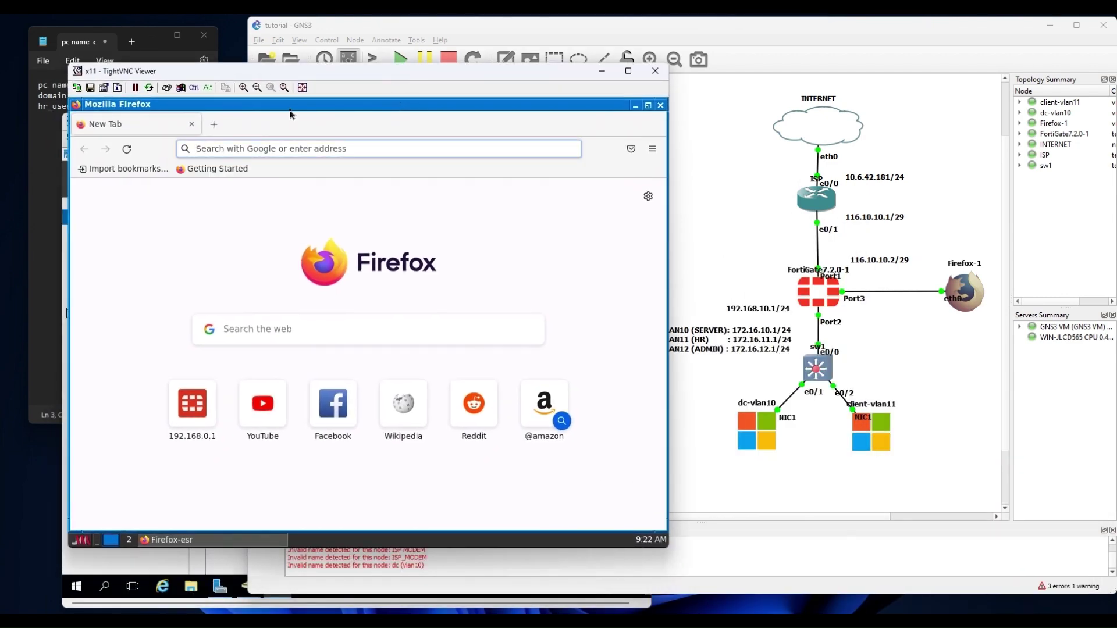
pyautogui.write('192.168.')
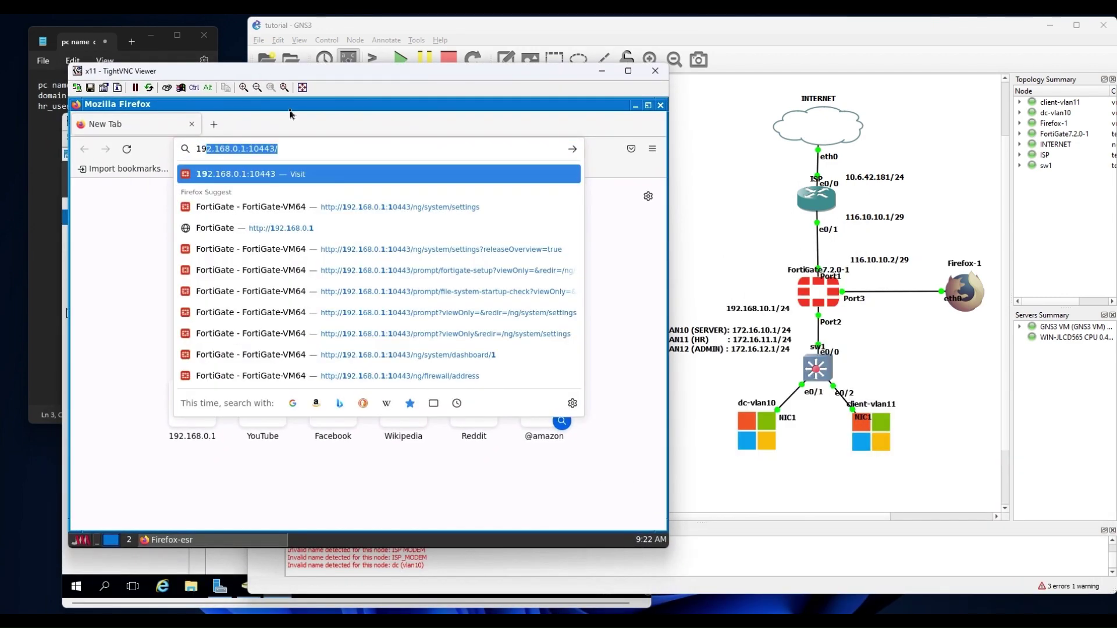
pyautogui.write('0.')
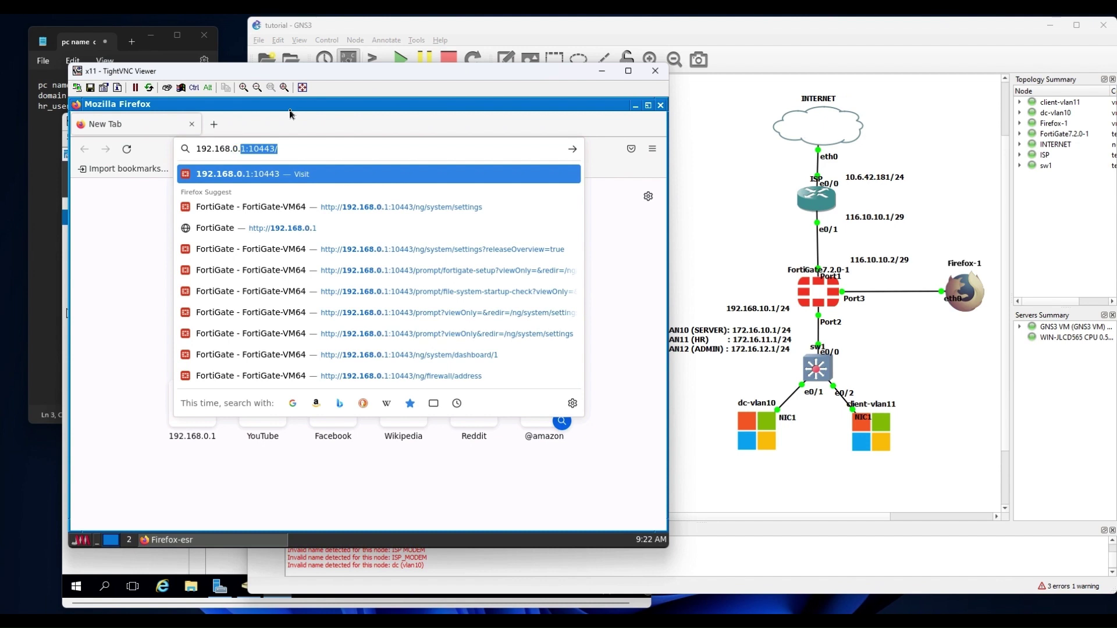
pyautogui.press('Right')
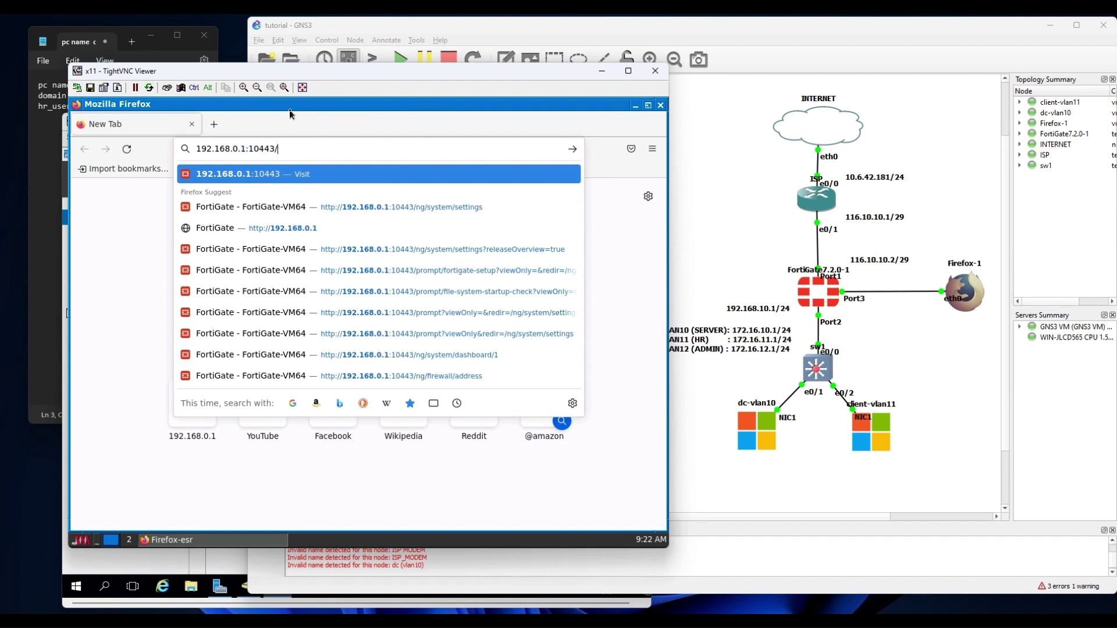
pyautogui.press('Return')
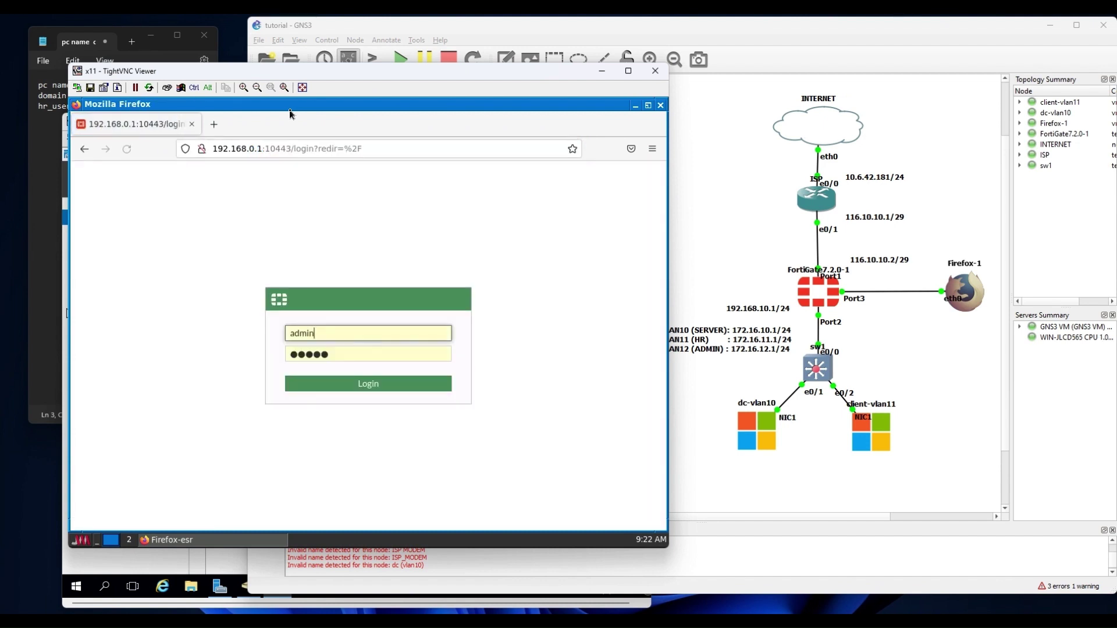
pyautogui.click(383, 384)
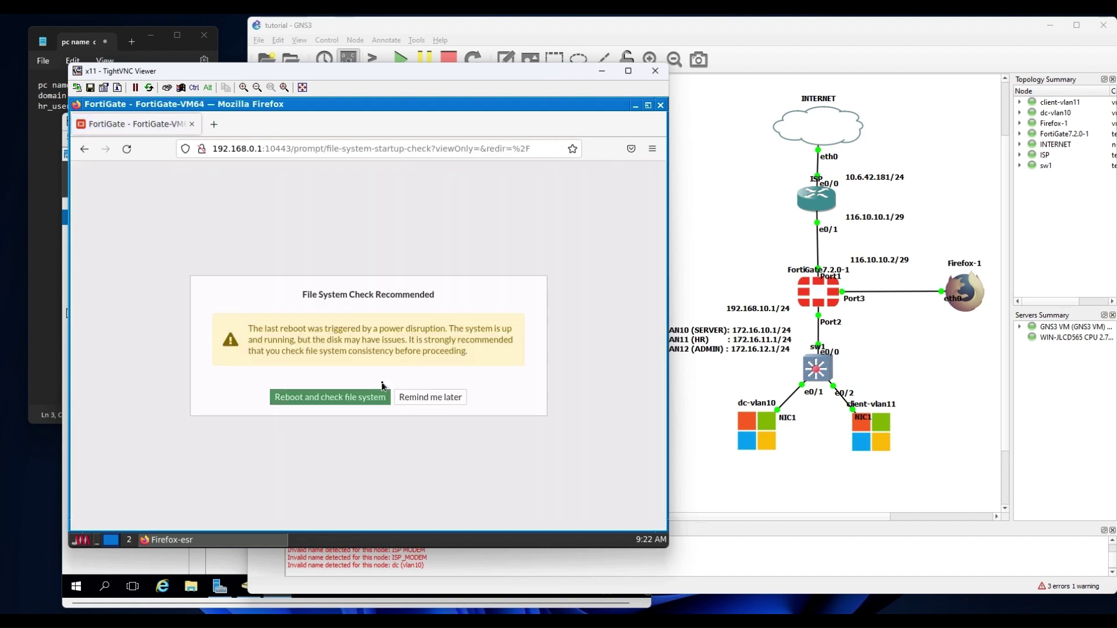
pyautogui.click(441, 401)
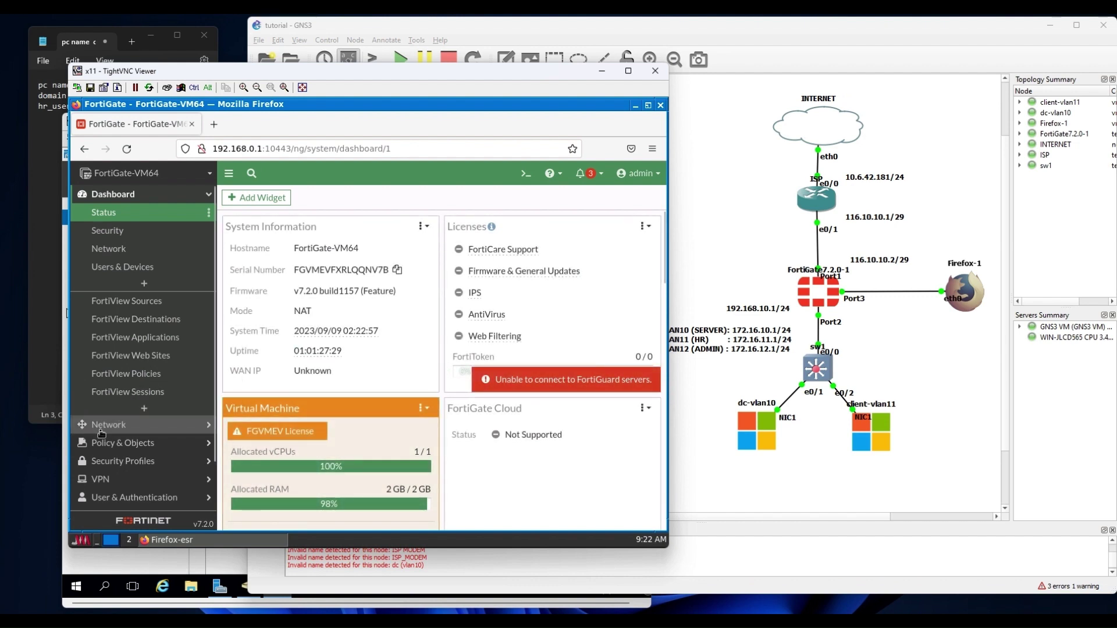
# Open vlan-zone under port2 in Network > Interfaces, review its server, hr and admin members, and confirm.
pyautogui.scroll(-2, 314, 407)
pyautogui.moveTo(313, 365)
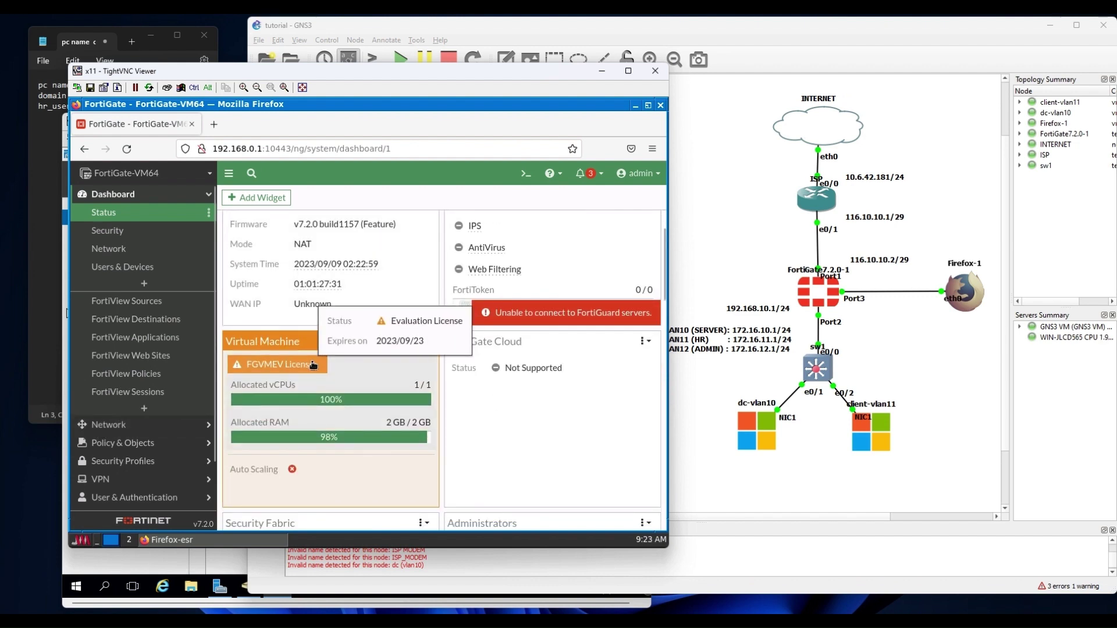
pyautogui.scroll(-2, 186, 378)
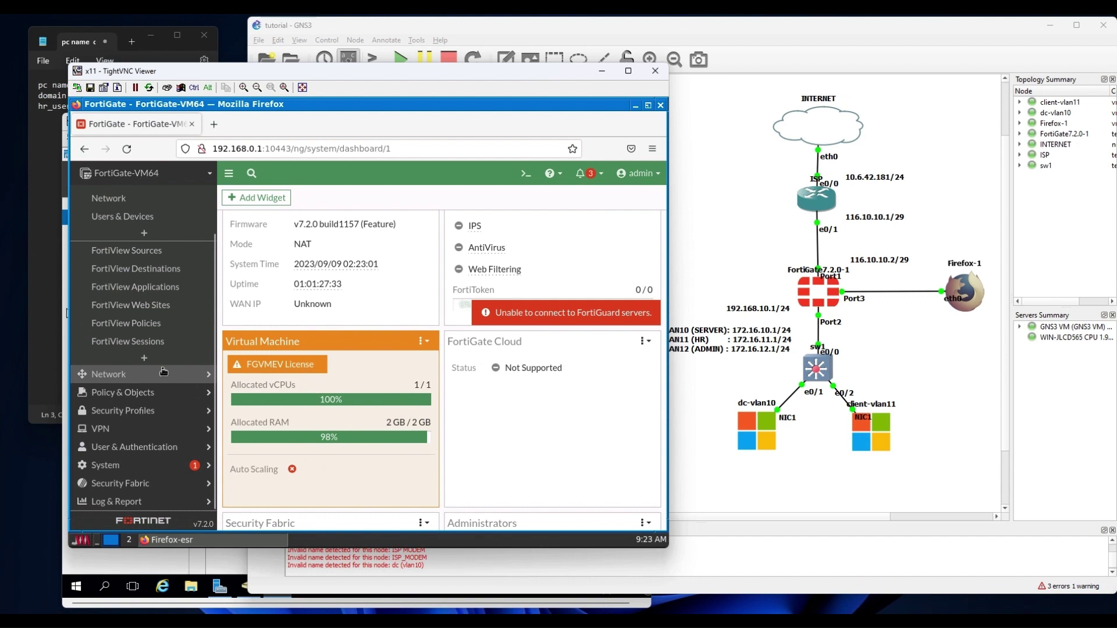
pyautogui.click(129, 376)
pyautogui.click(136, 223)
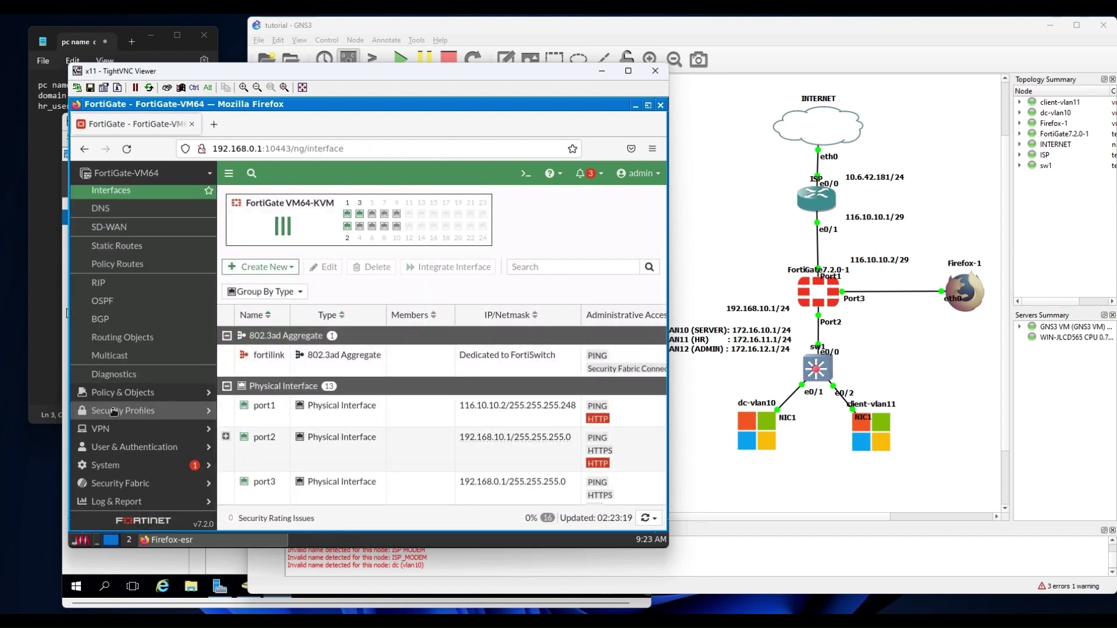
pyautogui.click(119, 393)
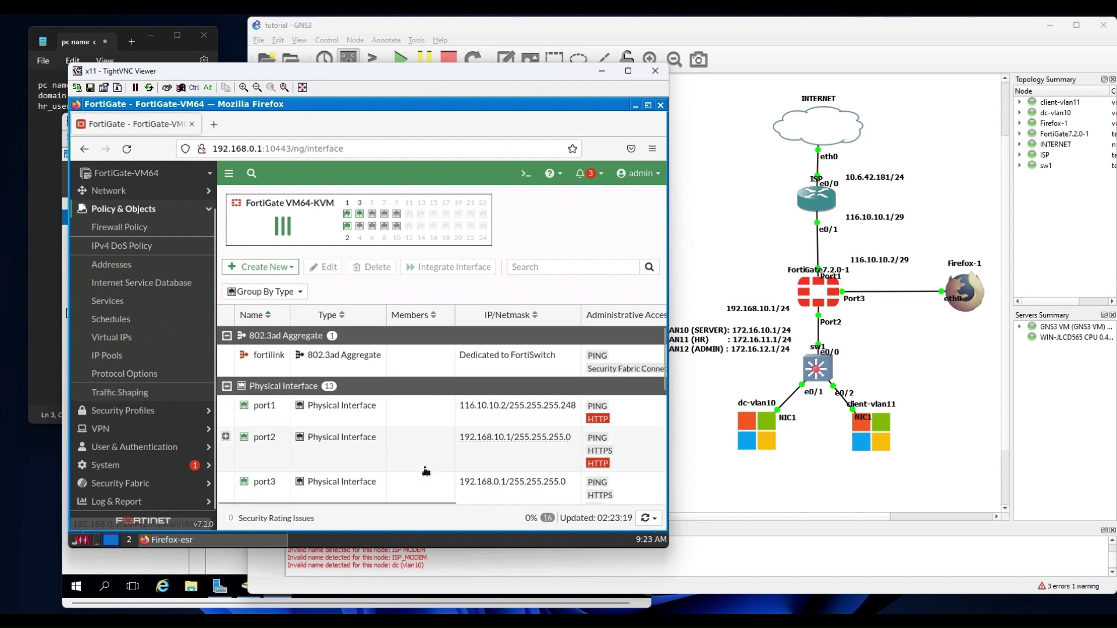
pyautogui.scroll(-3, 441, 456)
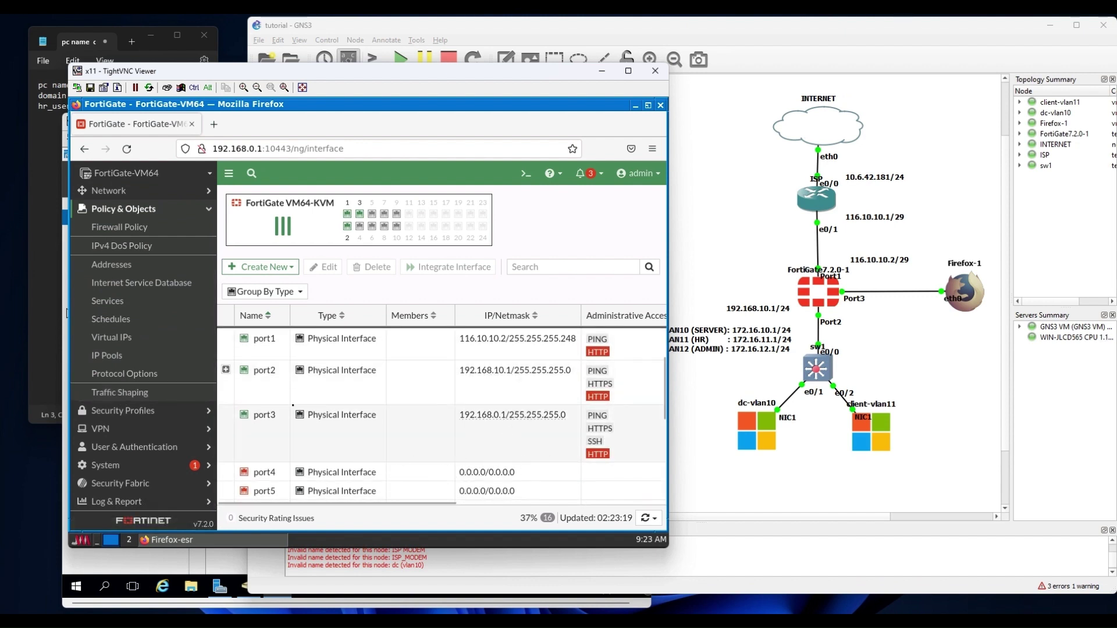
pyautogui.click(226, 369)
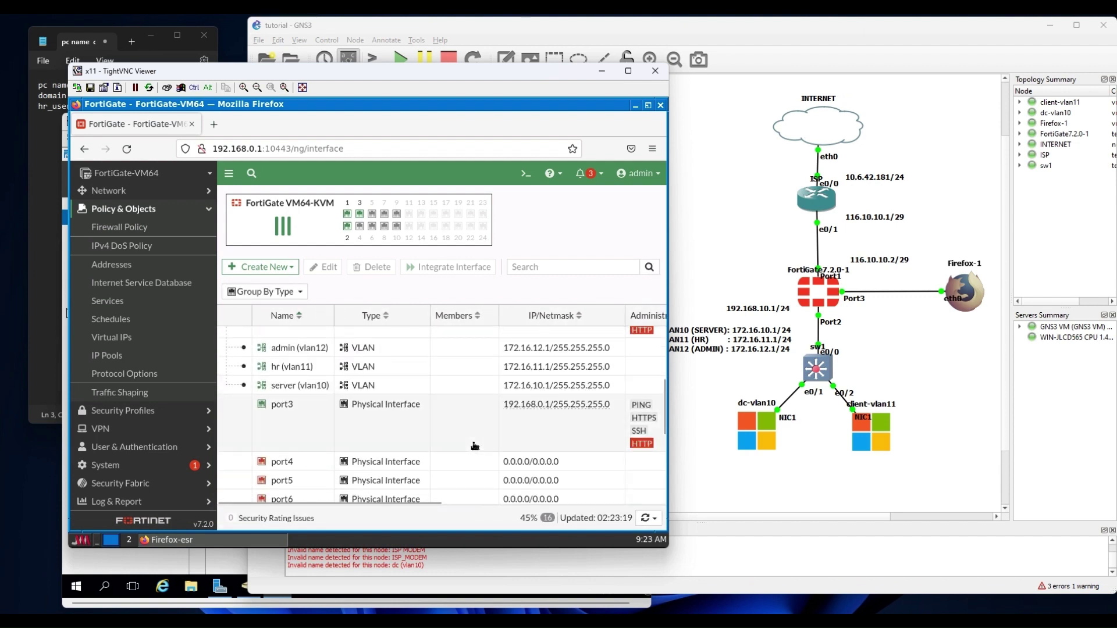
pyautogui.scroll(-5, 475, 446)
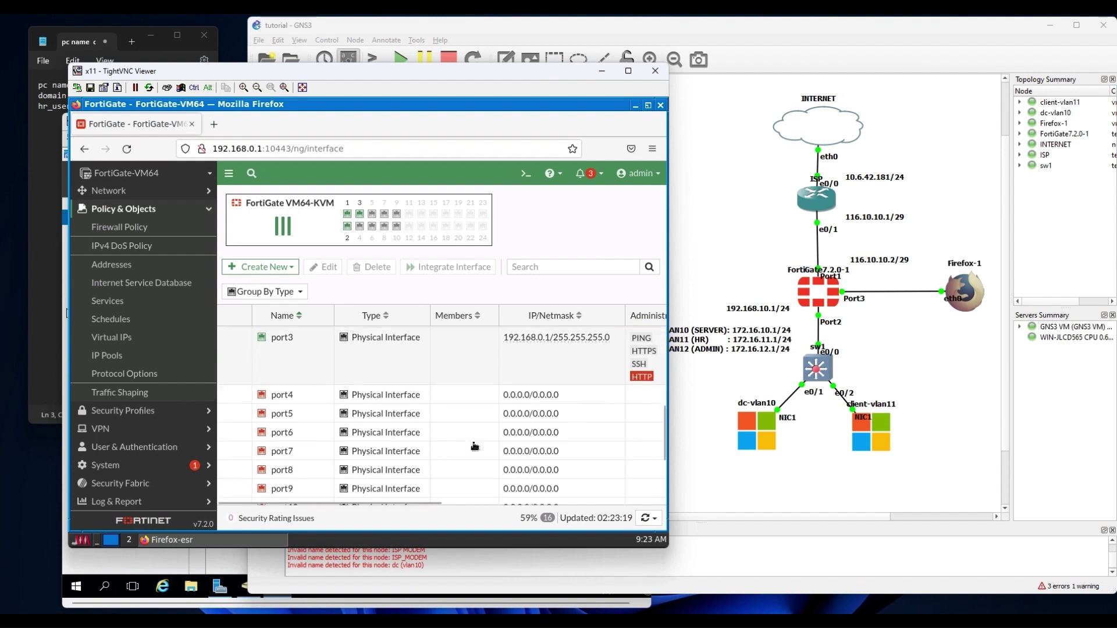
pyautogui.doubleClick(363, 470)
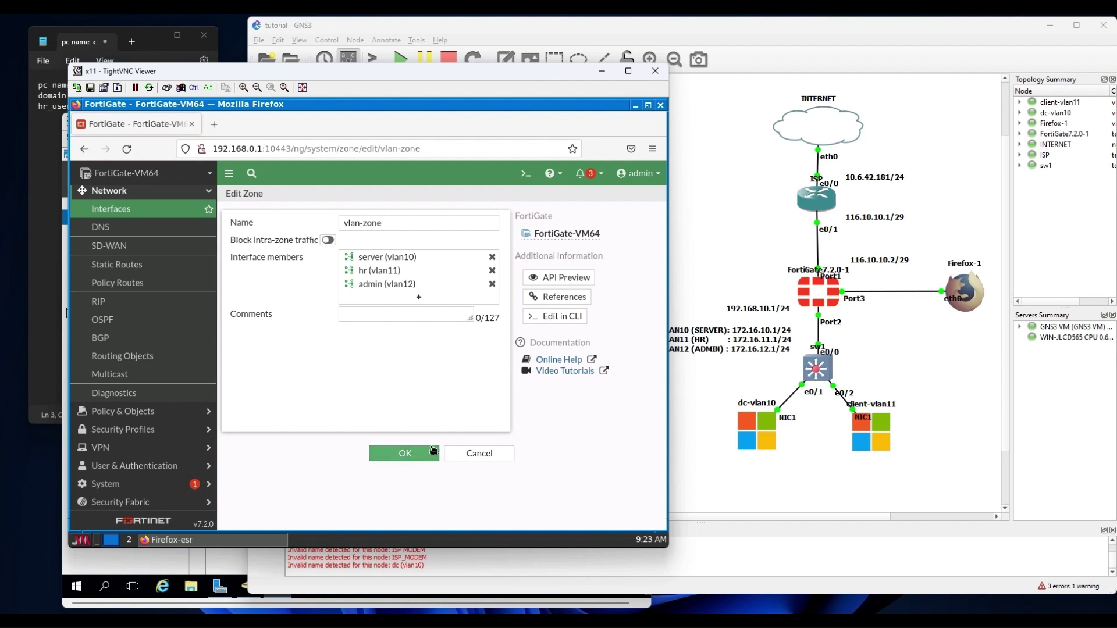
pyautogui.click(409, 453)
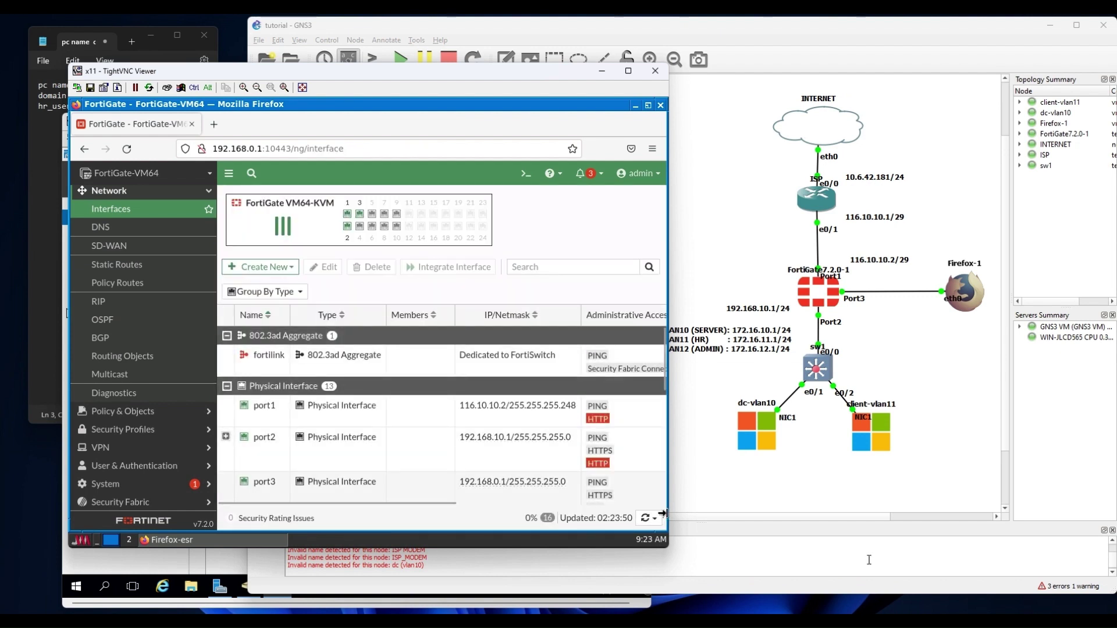
pyautogui.click(161, 564)
# Rerun ping 172.16.10.254 from the client server.
pyautogui.moveTo(663, 616)
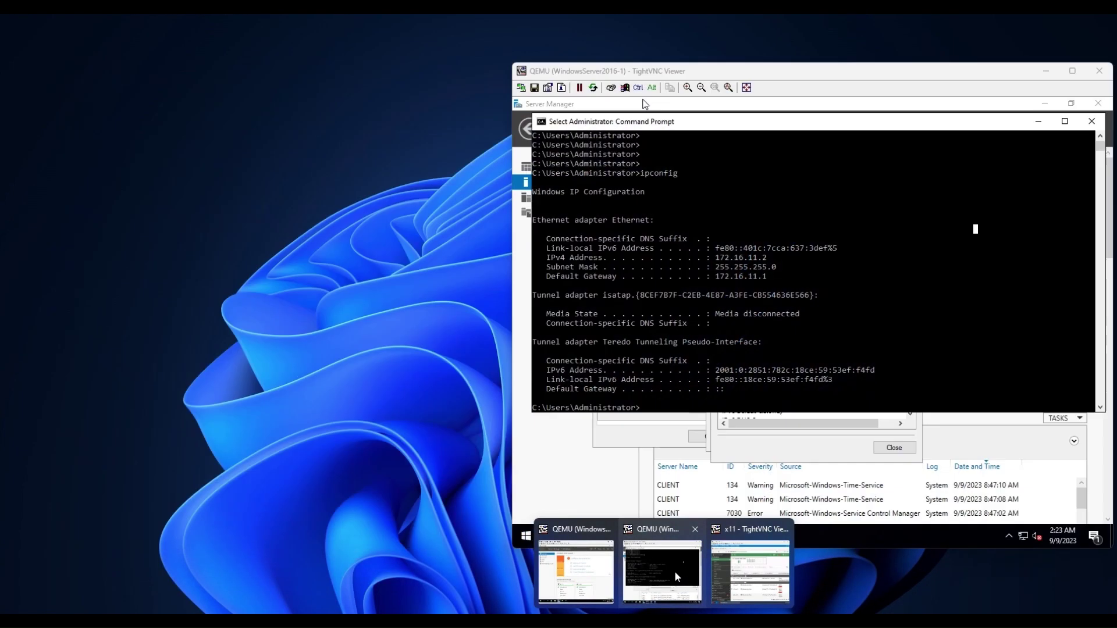
pyautogui.click(675, 570)
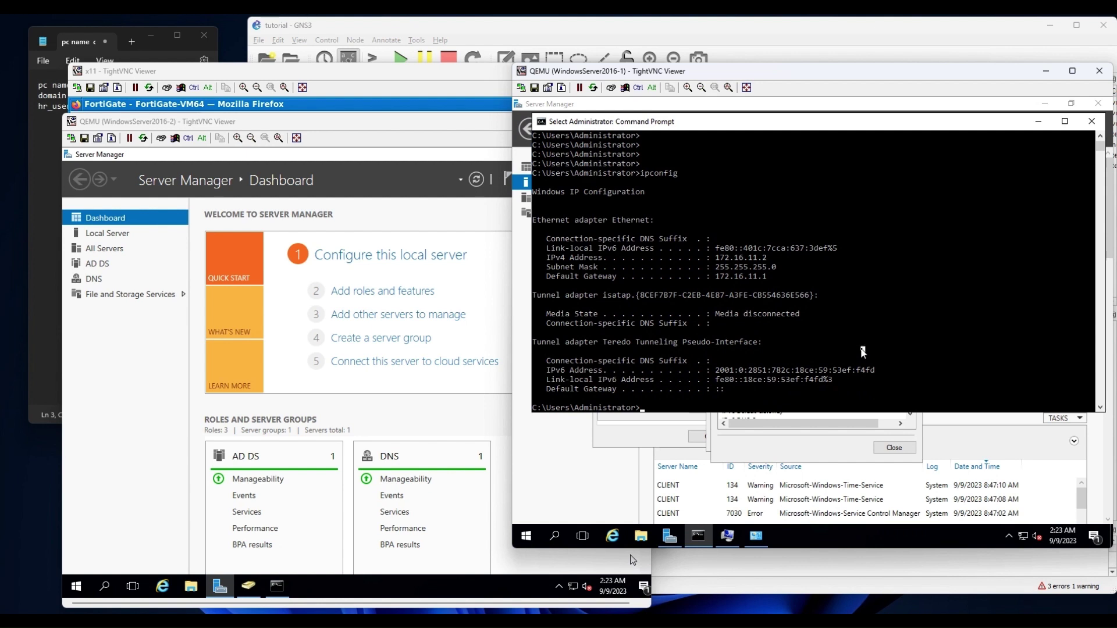
pyautogui.write('ping 172.16.10.254')
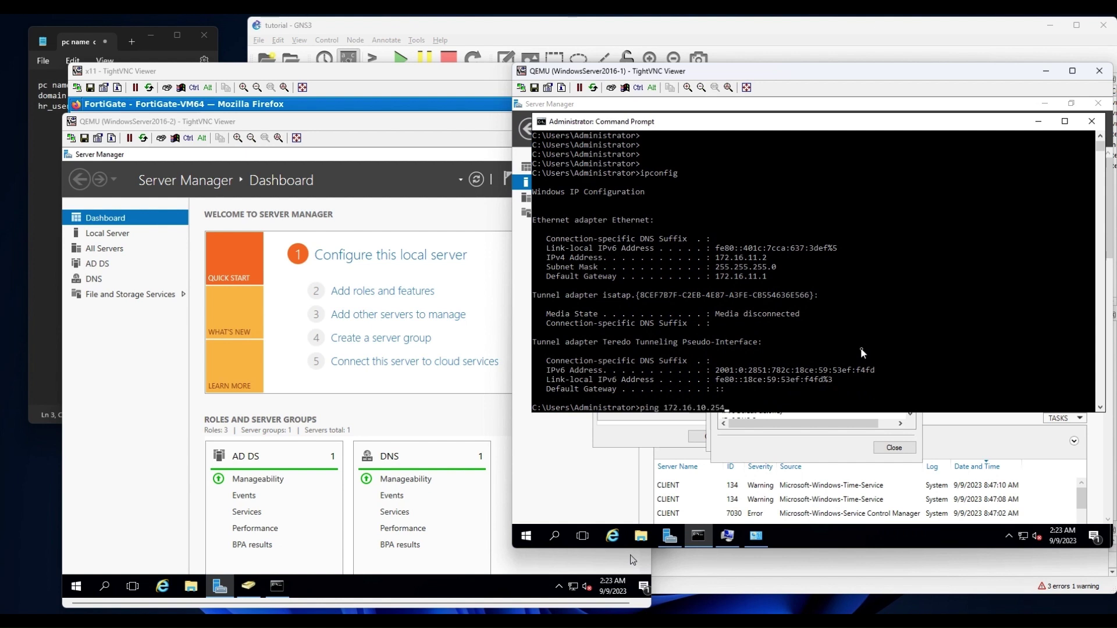
pyautogui.press('Return')
pyautogui.moveTo(783, 400); pyautogui.dragTo(673, 400)
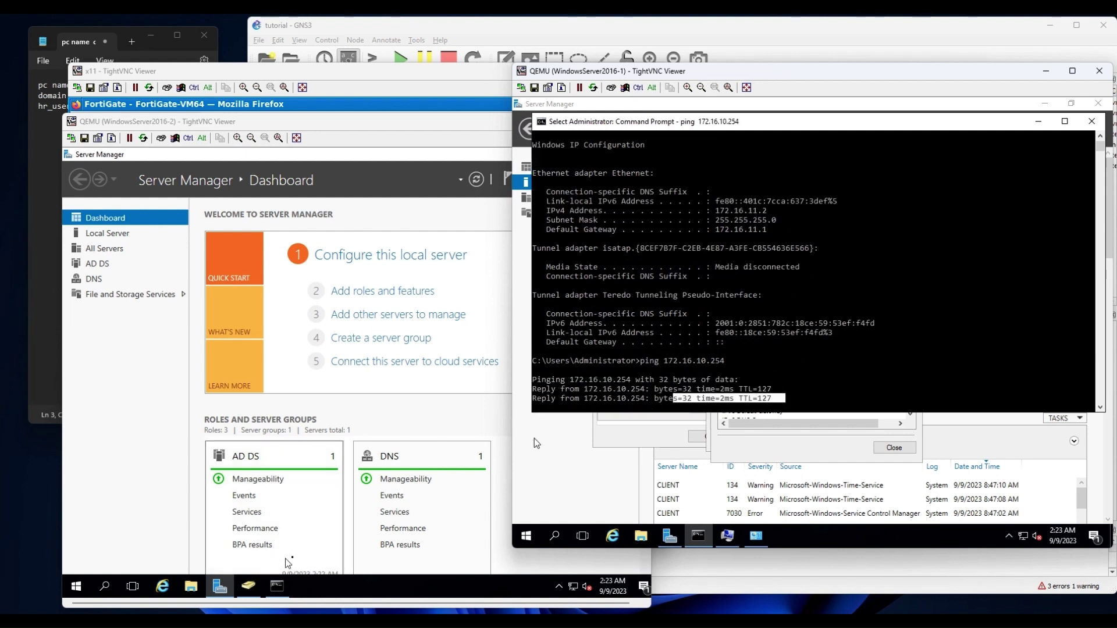
# Recall and rerun ping 172.16.11.2 on the second server, which now gets replies.
pyautogui.click(279, 592)
pyautogui.moveTo(358, 403); pyautogui.dragTo(362, 413)
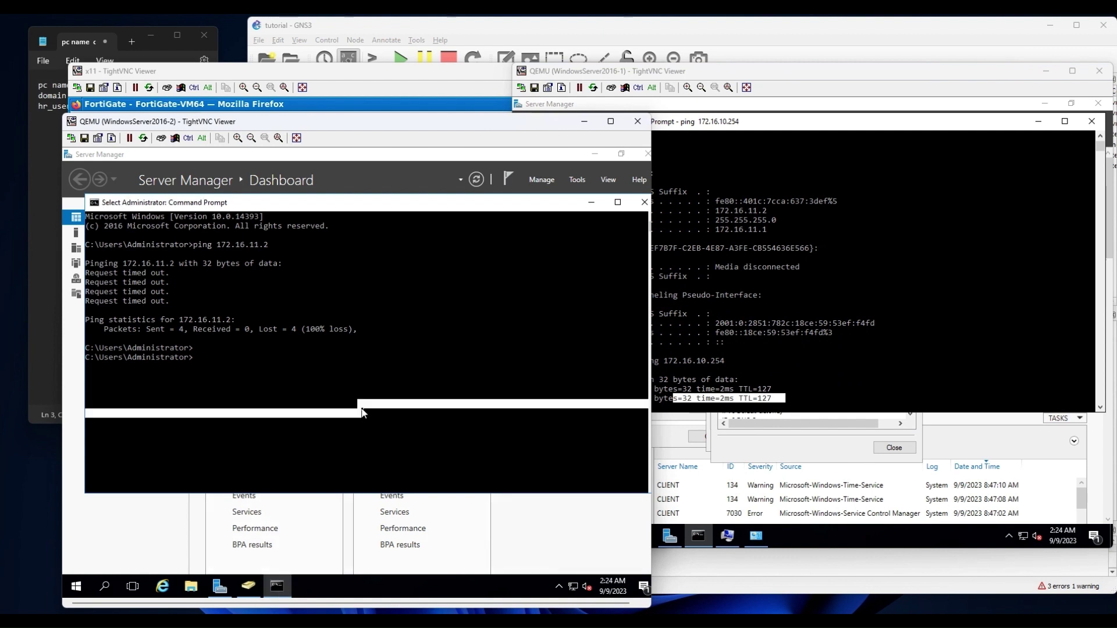
pyautogui.press('Escape')
pyautogui.press('Up')
pyautogui.press('Return')
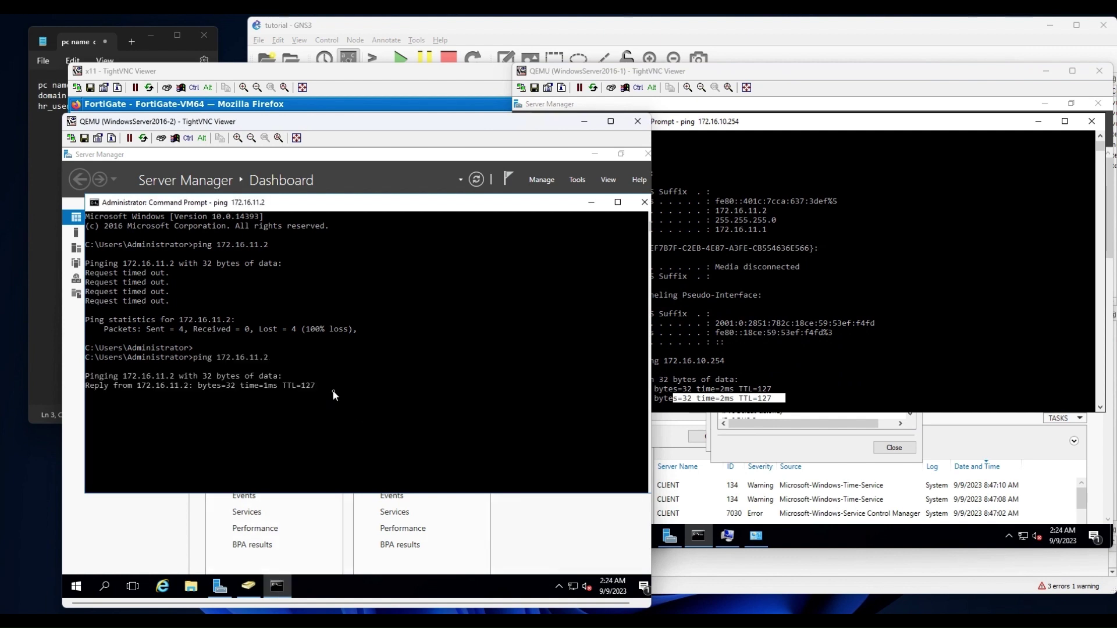
pyautogui.moveTo(334, 395); pyautogui.dragTo(224, 394)
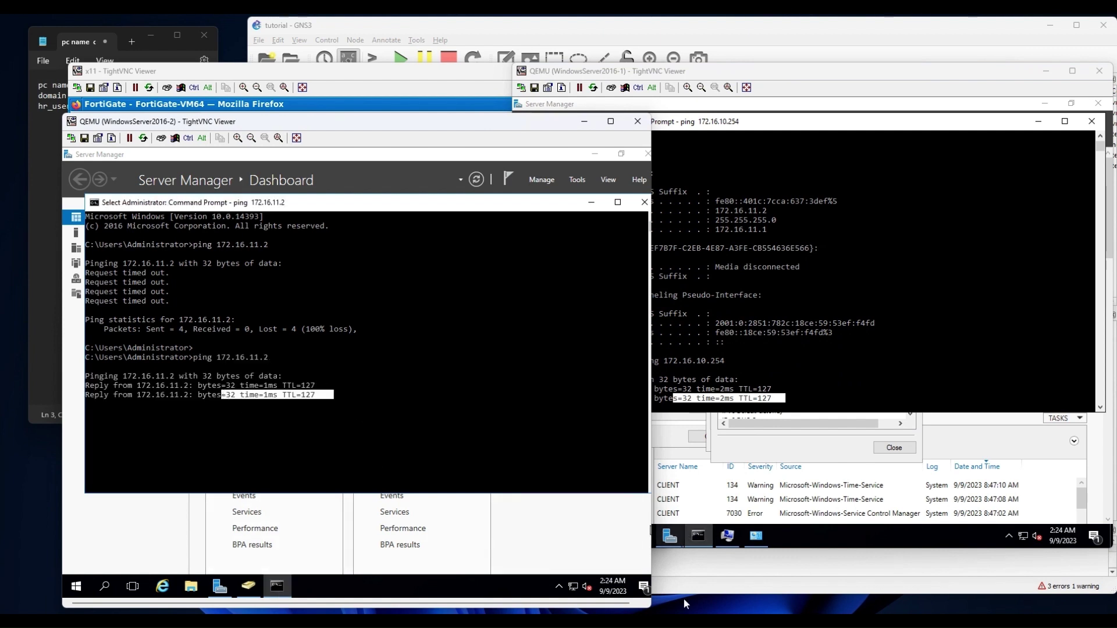
pyautogui.moveTo(664, 625)
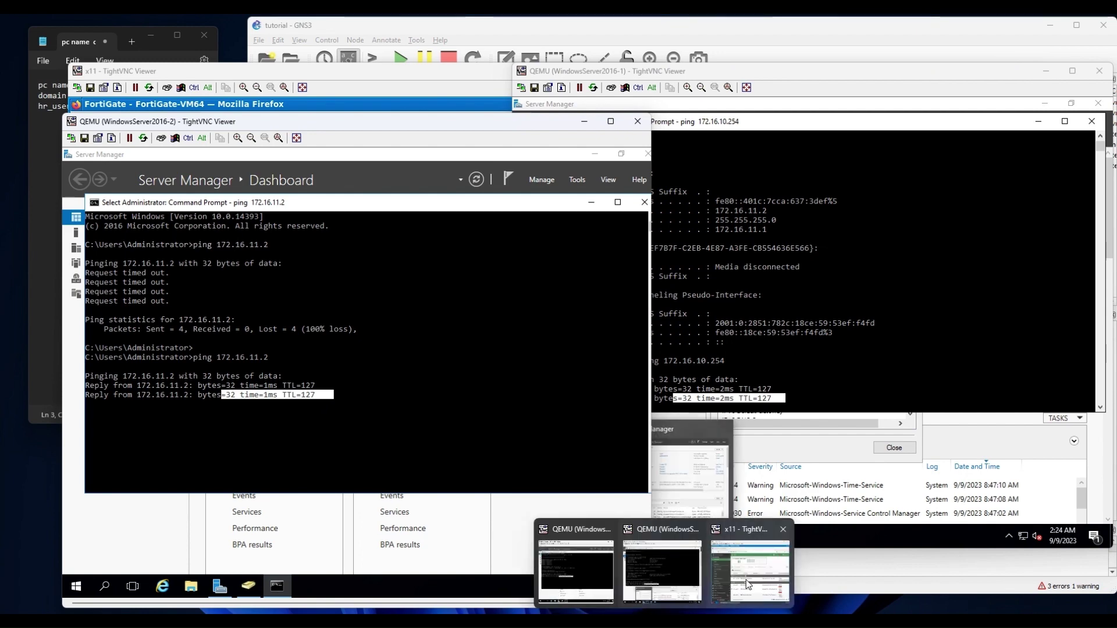
pyautogui.click(746, 579)
# Reopen vlan-zone from the Interfaces list and save it with OK.
pyautogui.scroll(-5, 320, 417)
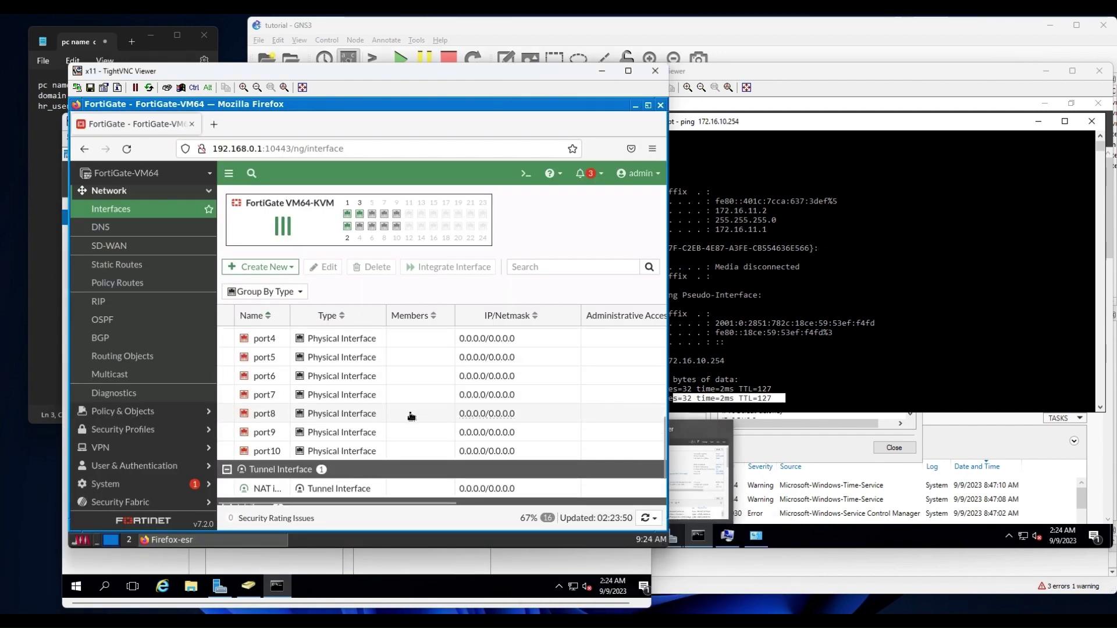
pyautogui.doubleClick(390, 471)
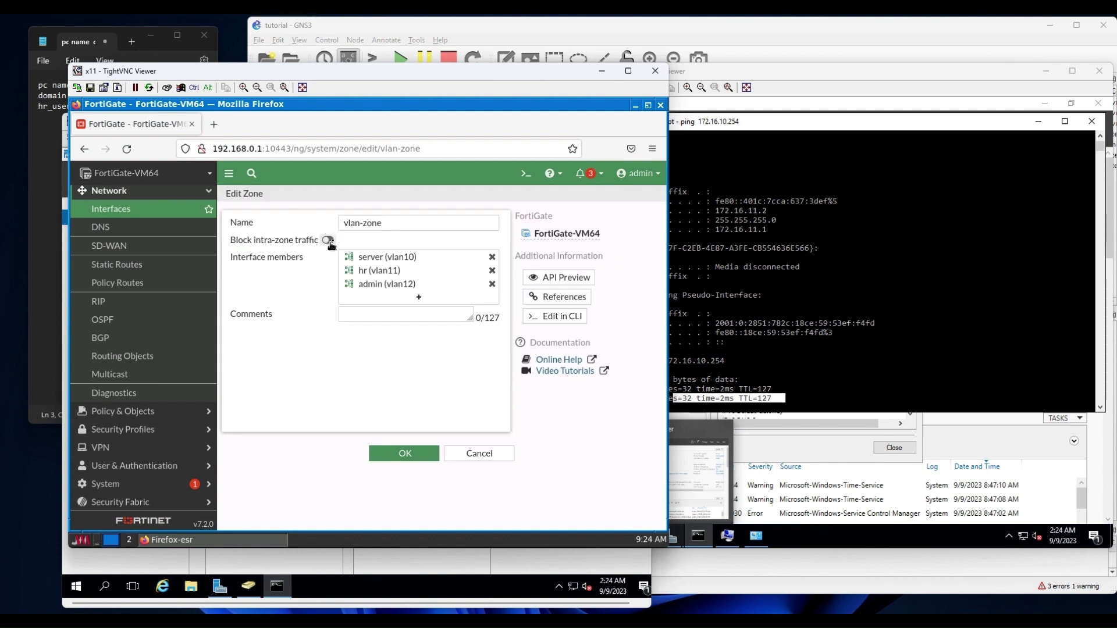
pyautogui.click(405, 454)
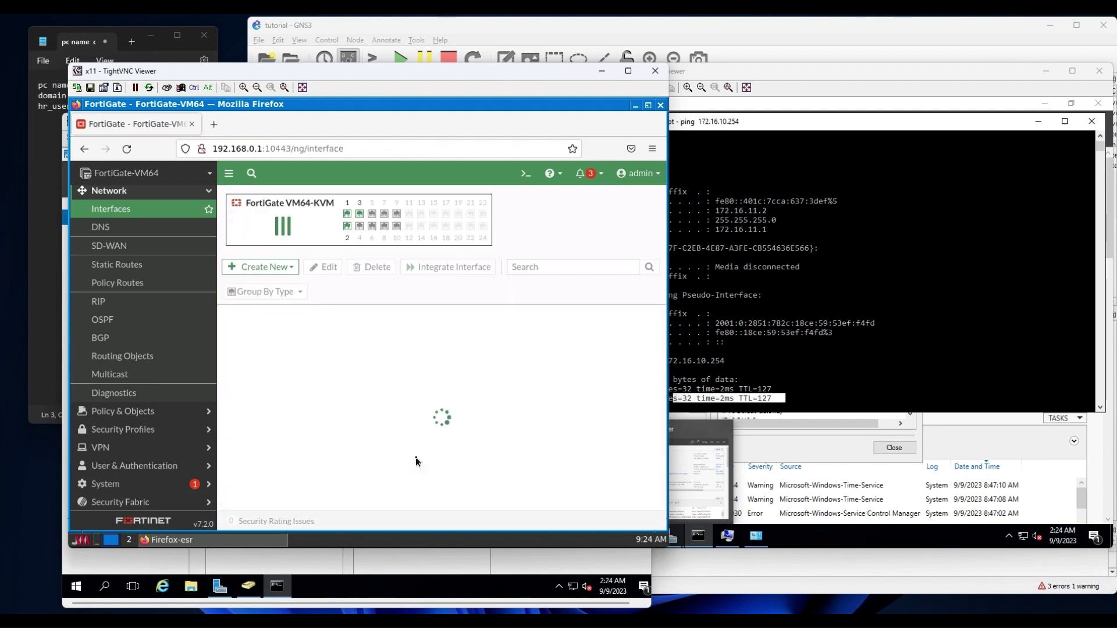
# Stop and rerun both servers' pings to 172.16.11.2 and 172.16.10.254, which now time out.
pyautogui.click(925, 331)
pyautogui.press('Escape')
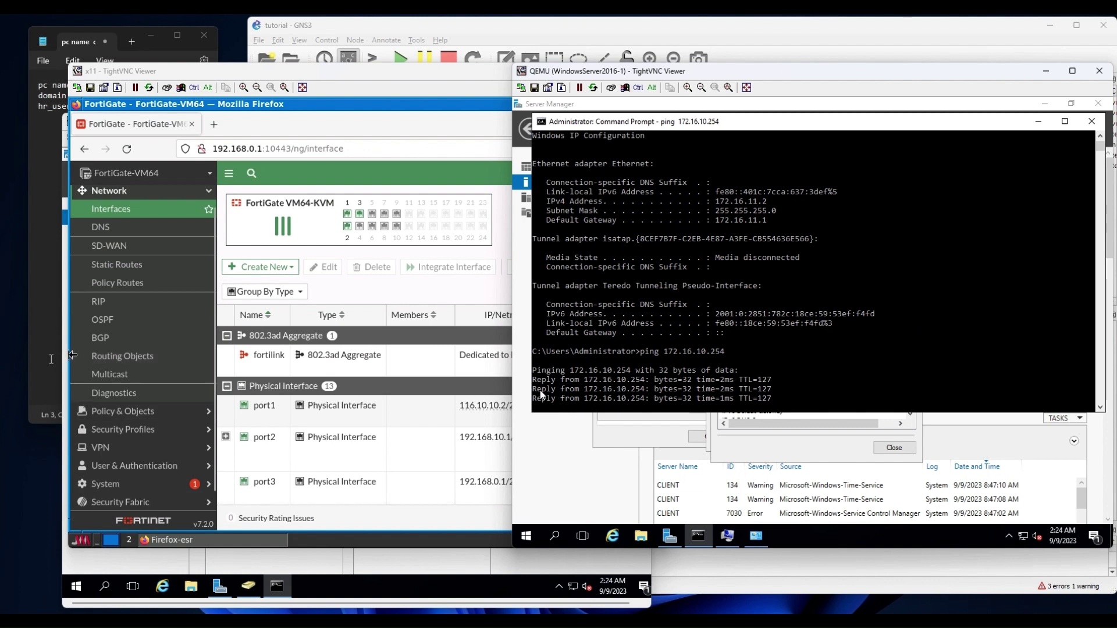
pyautogui.click(412, 588)
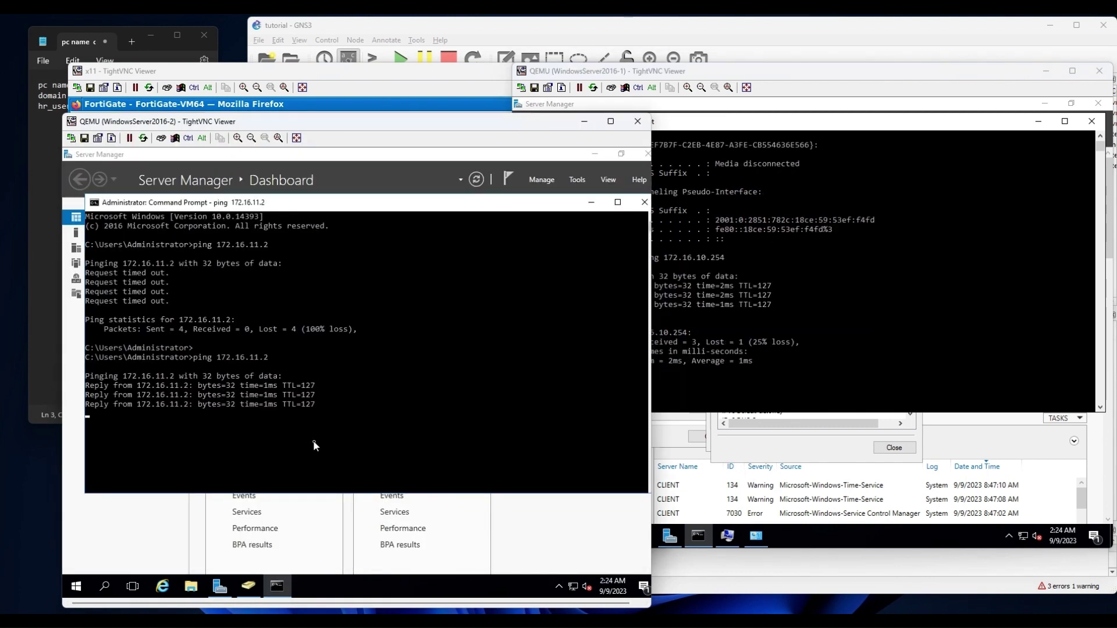
pyautogui.hotkey('ctrl', 'c')
pyautogui.press('Return')
pyautogui.press('Return')
pyautogui.press('Up')
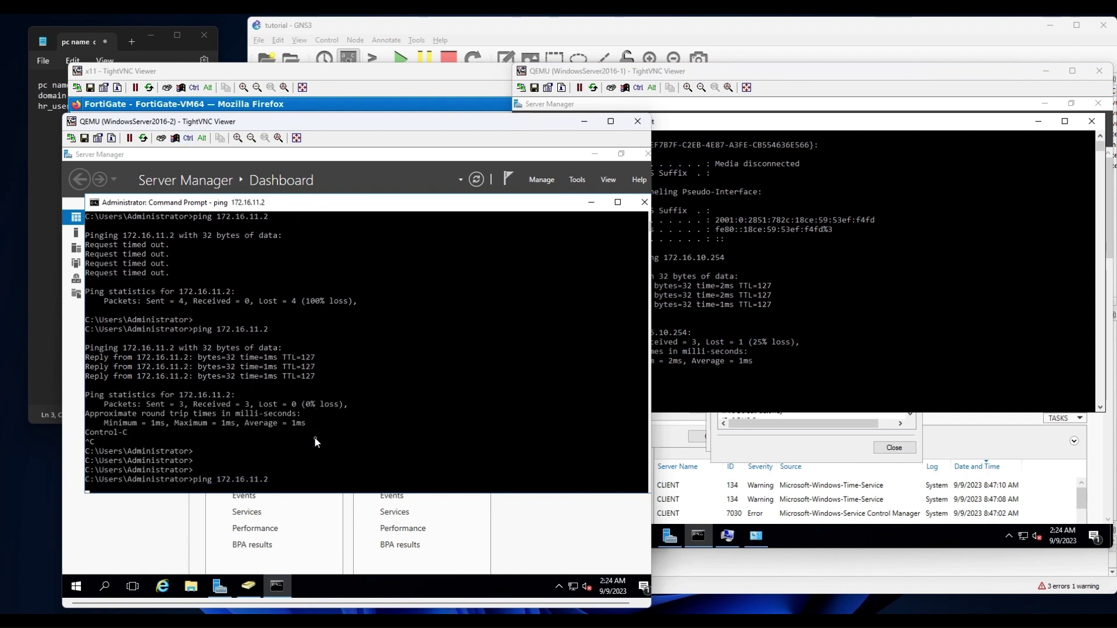
pyautogui.press('Return')
pyautogui.click(815, 341)
pyautogui.press('Up')
pyautogui.press('Return')
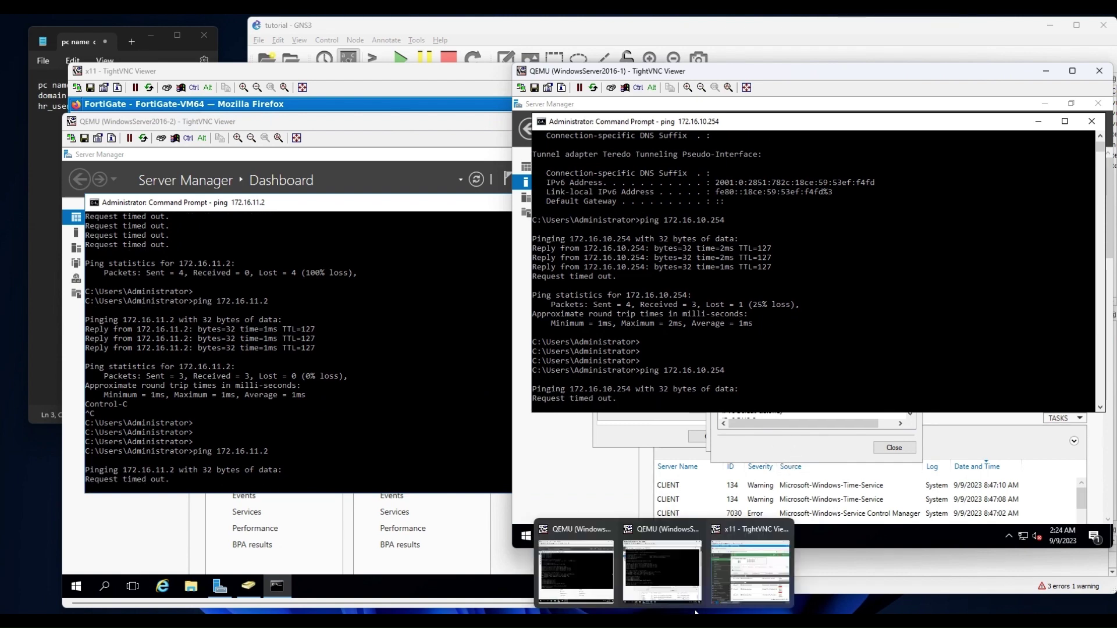
pyautogui.click(729, 581)
pyautogui.moveTo(523, 73); pyautogui.dragTo(726, 47)
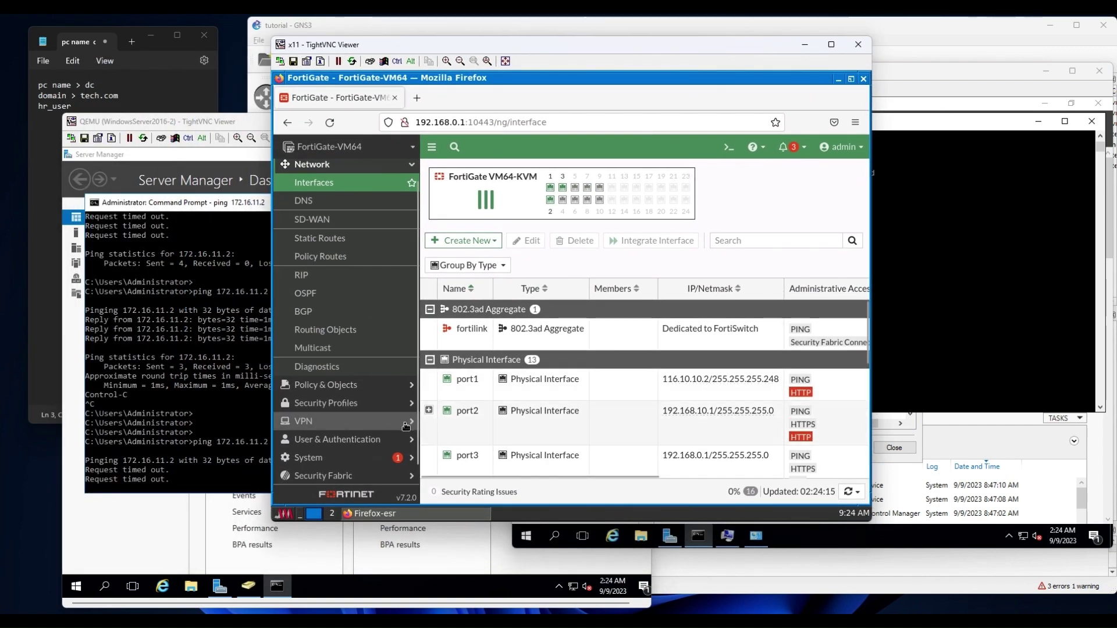
# Create a new firewall policy under Policy & Objects and name it vlans-to-dc.
pyautogui.click(343, 385)
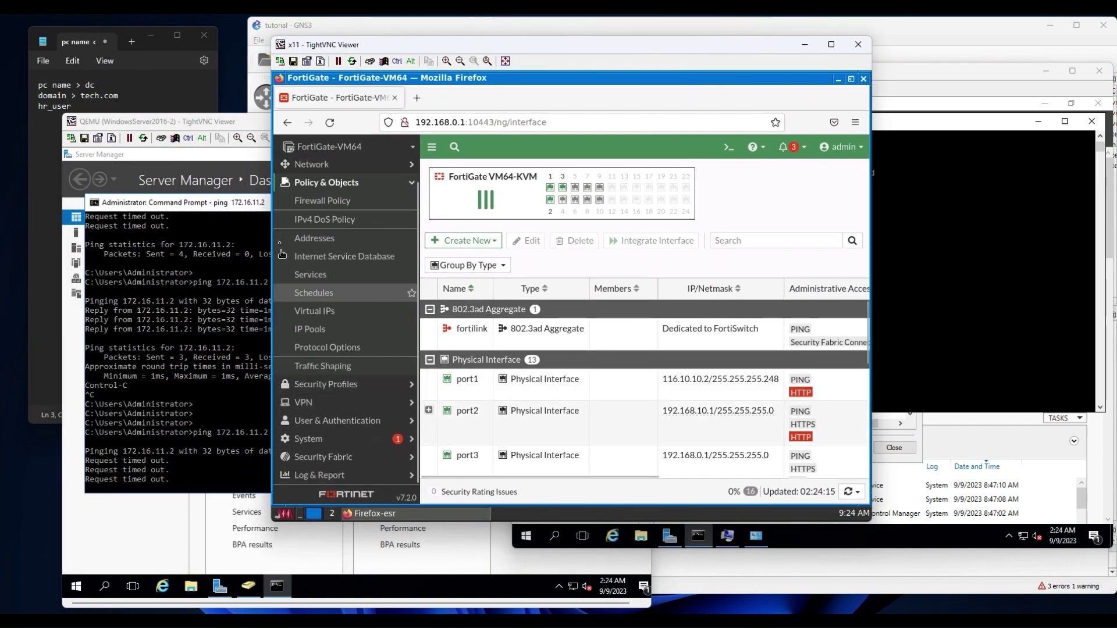
pyautogui.click(308, 202)
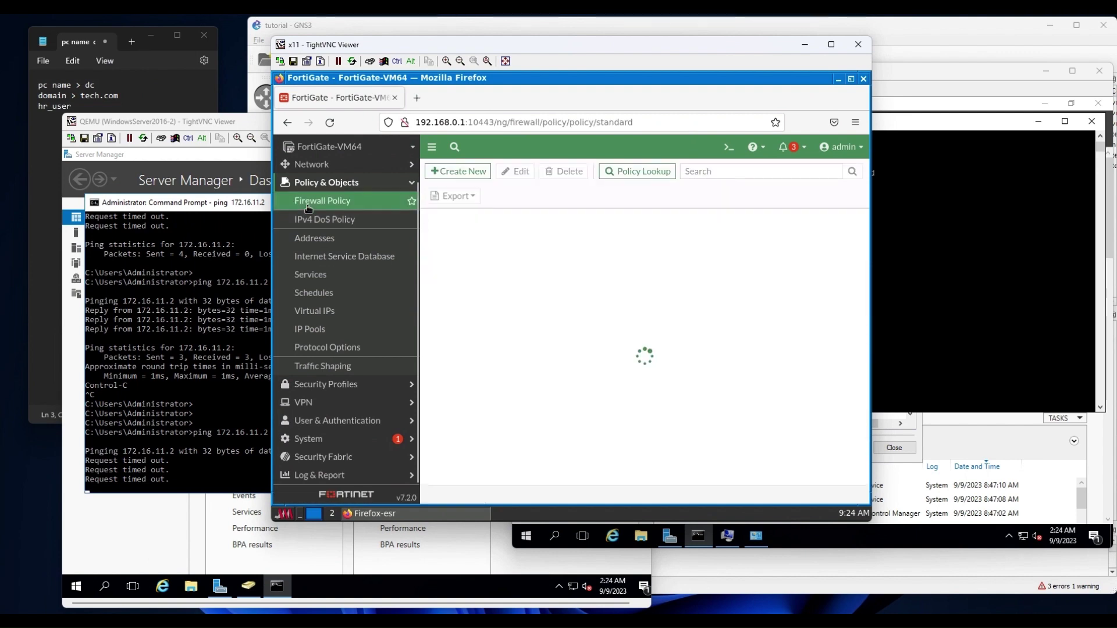
pyautogui.click(456, 171)
pyautogui.click(550, 204)
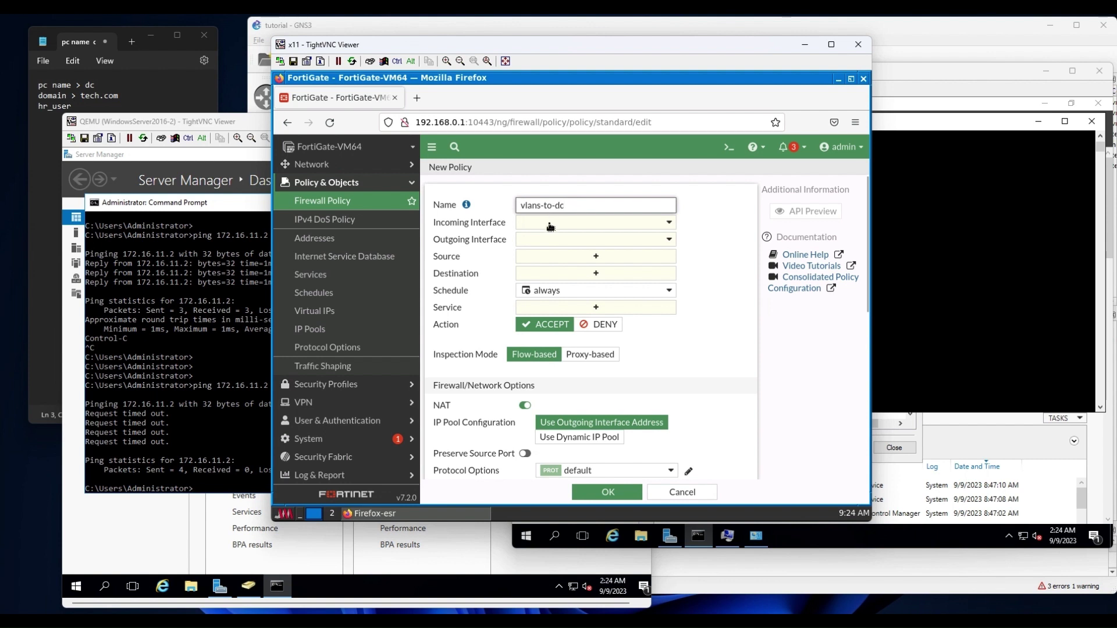
# Set the policy's incoming and outgoing interfaces to vlan-zone and its source to all.
pyautogui.click(550, 226)
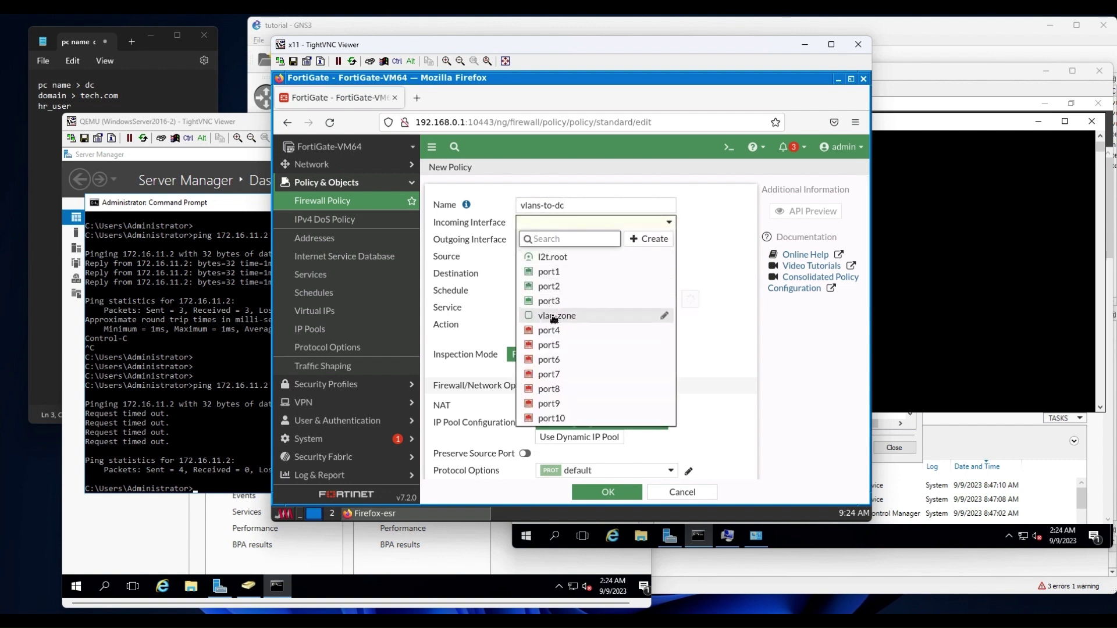
pyautogui.click(553, 318)
pyautogui.click(563, 241)
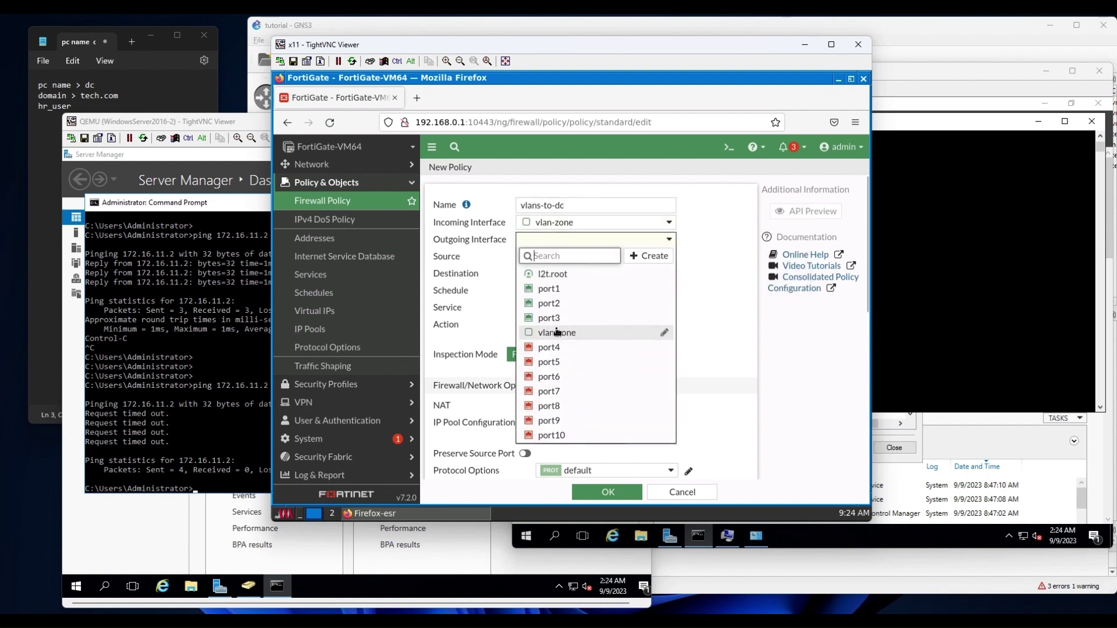
pyautogui.click(557, 333)
pyautogui.click(573, 259)
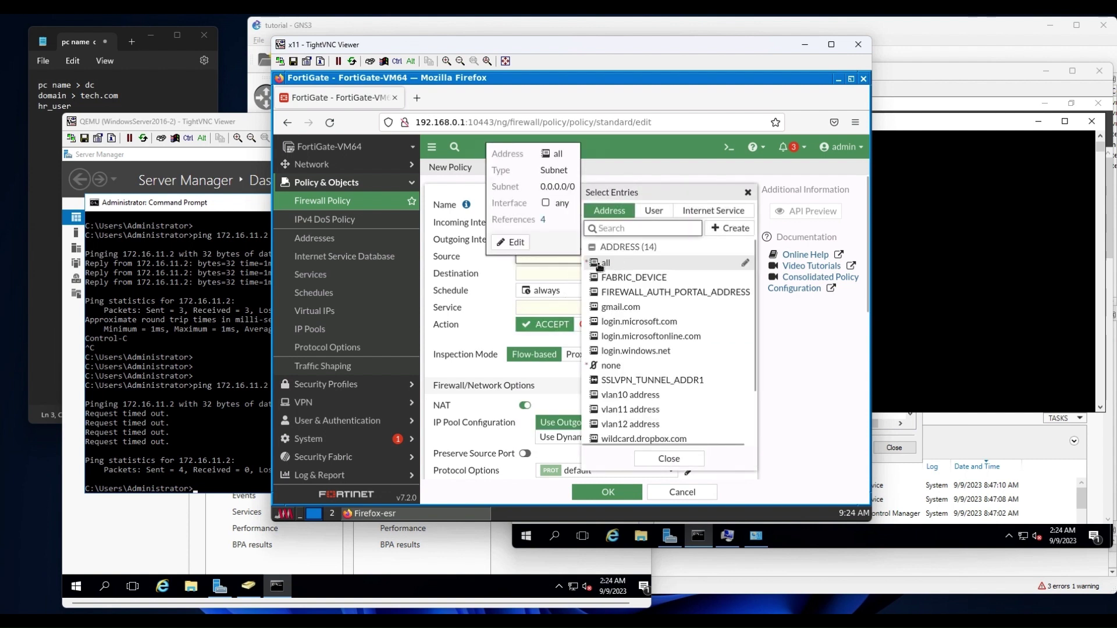
pyautogui.click(601, 264)
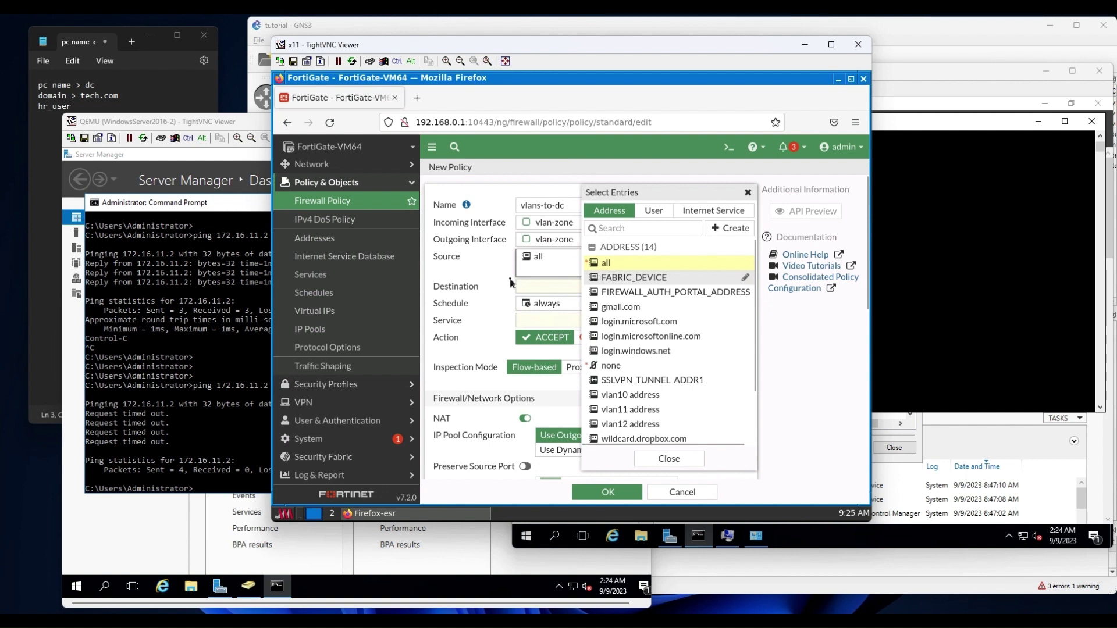
pyautogui.click(543, 287)
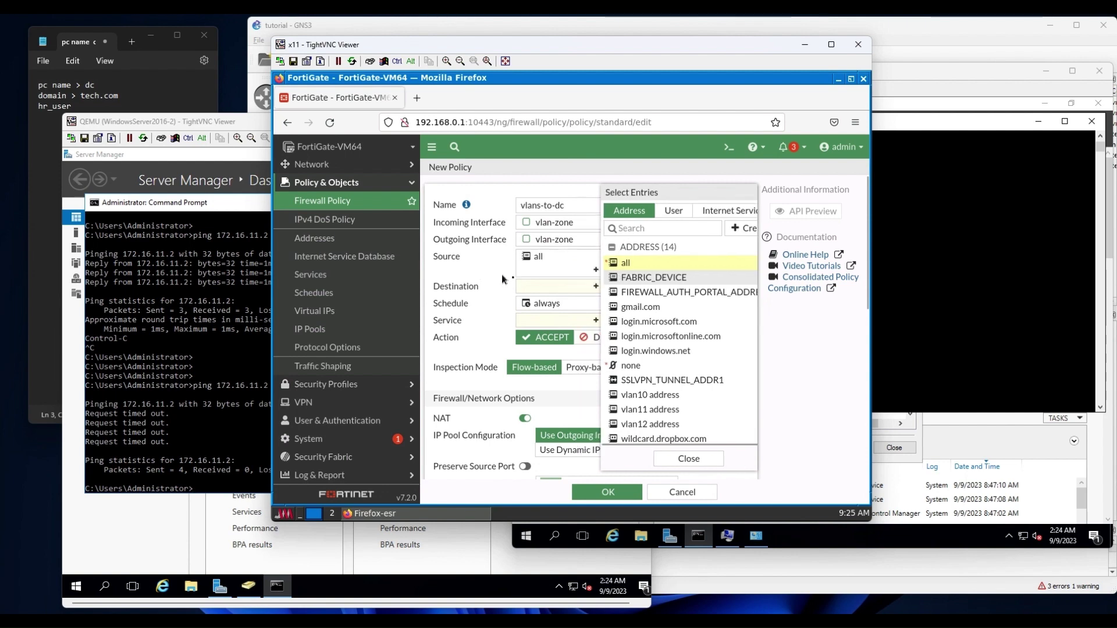
pyautogui.click(729, 228)
# Start a new address object named dc, coloured dark green, with type IP Range.
pyautogui.click(621, 266)
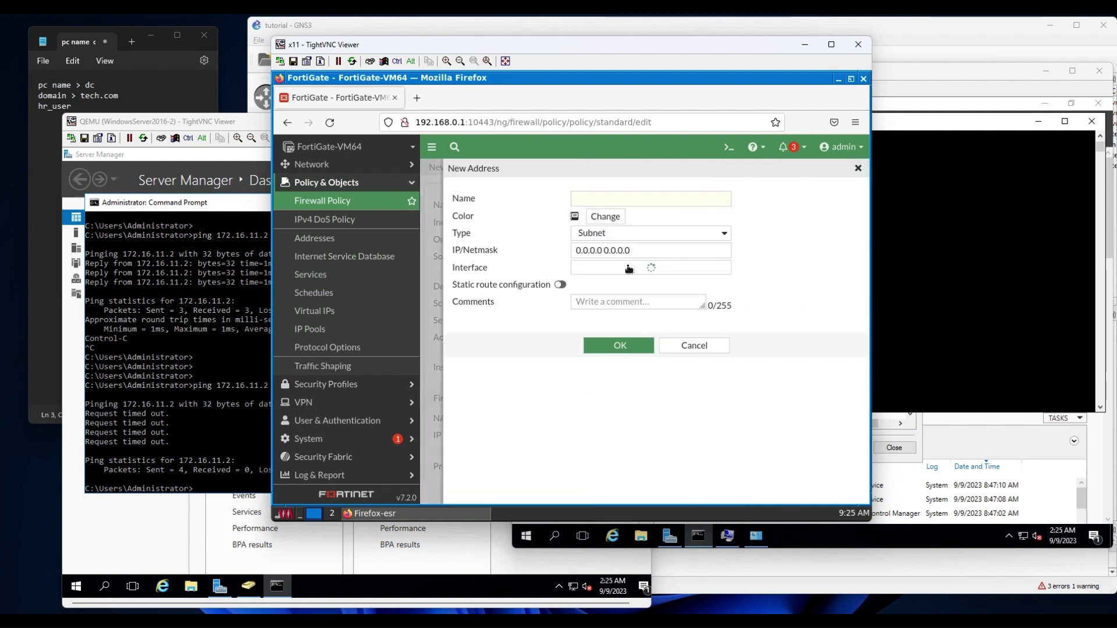
pyautogui.click(614, 199)
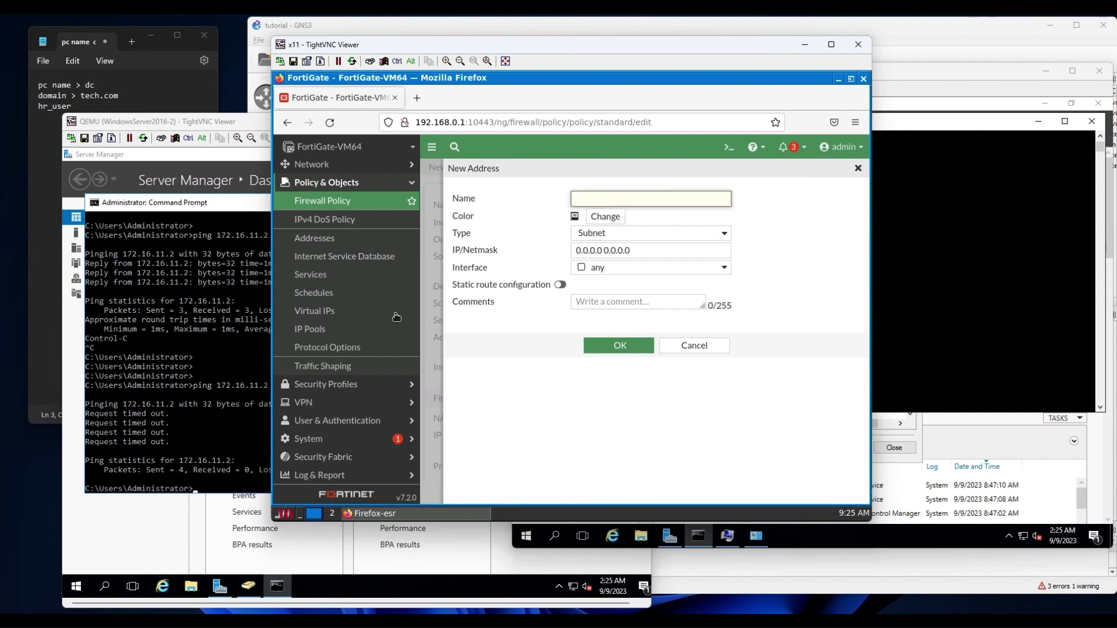
pyautogui.write('dc')
pyautogui.click(610, 223)
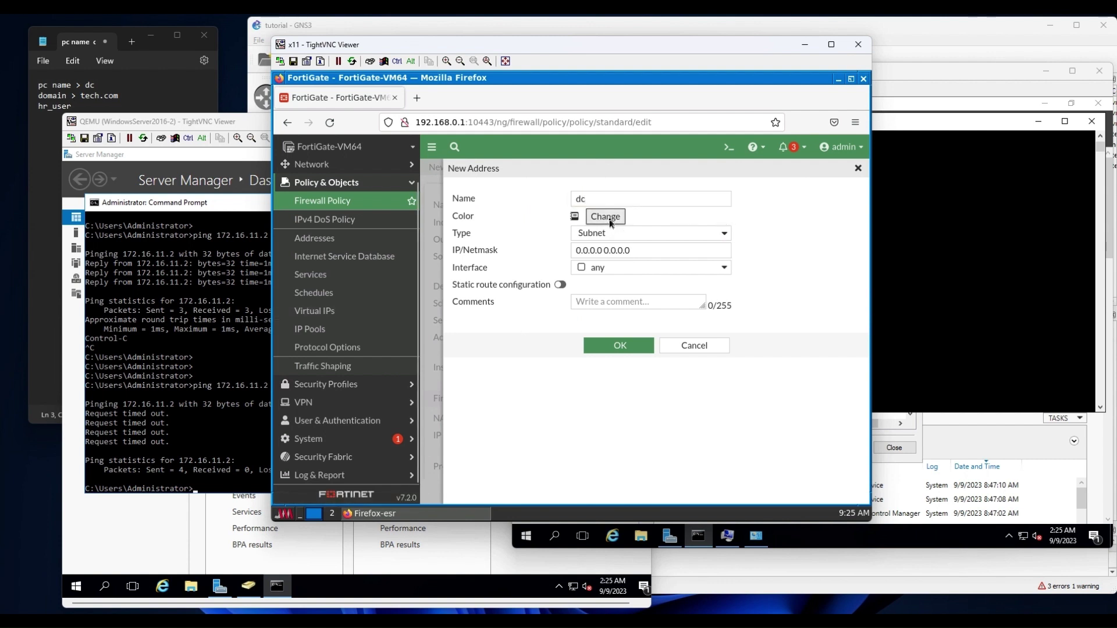
pyautogui.click(714, 251)
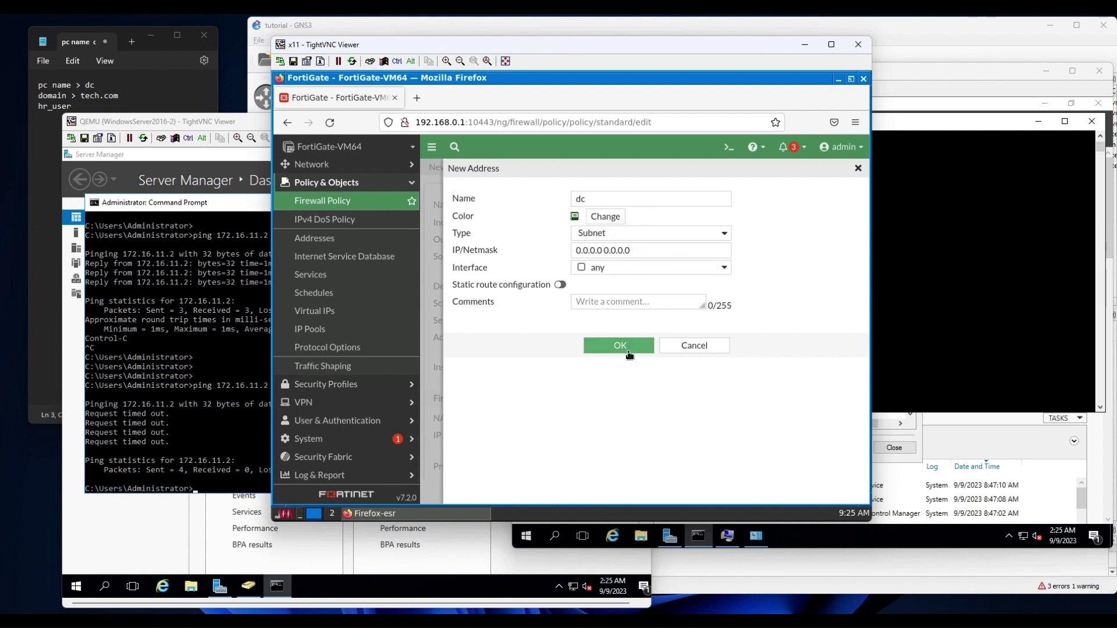
pyautogui.click(624, 235)
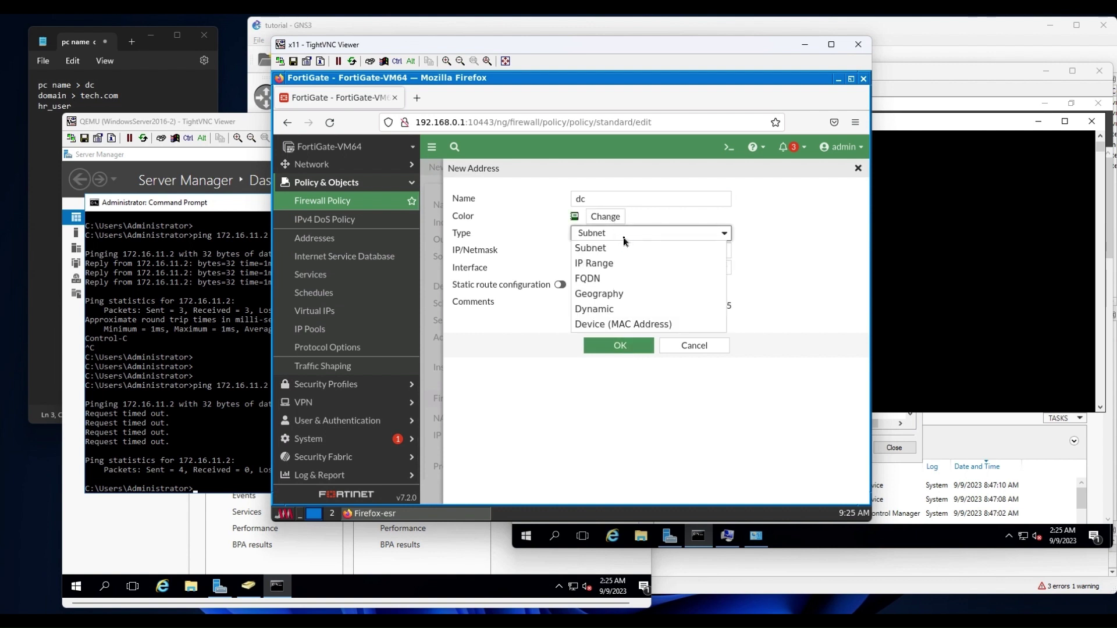
pyautogui.click(600, 266)
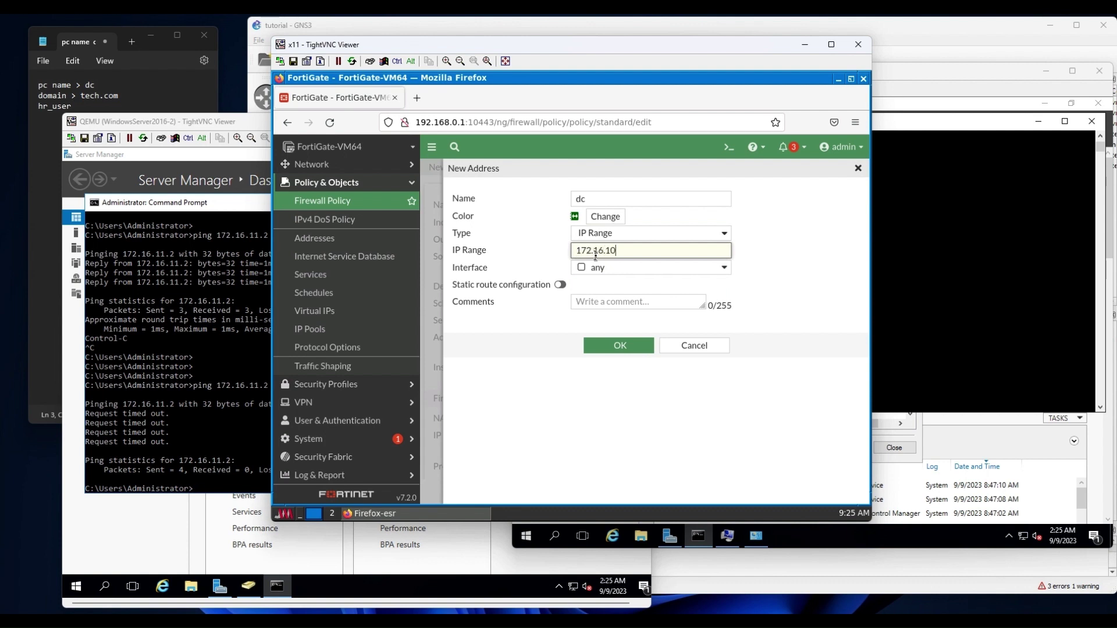
# Run ipconfig on the server and copy its IPv4 address 172.16.10.254.
pyautogui.click(237, 319)
pyautogui.click(317, 375)
pyautogui.write('i')
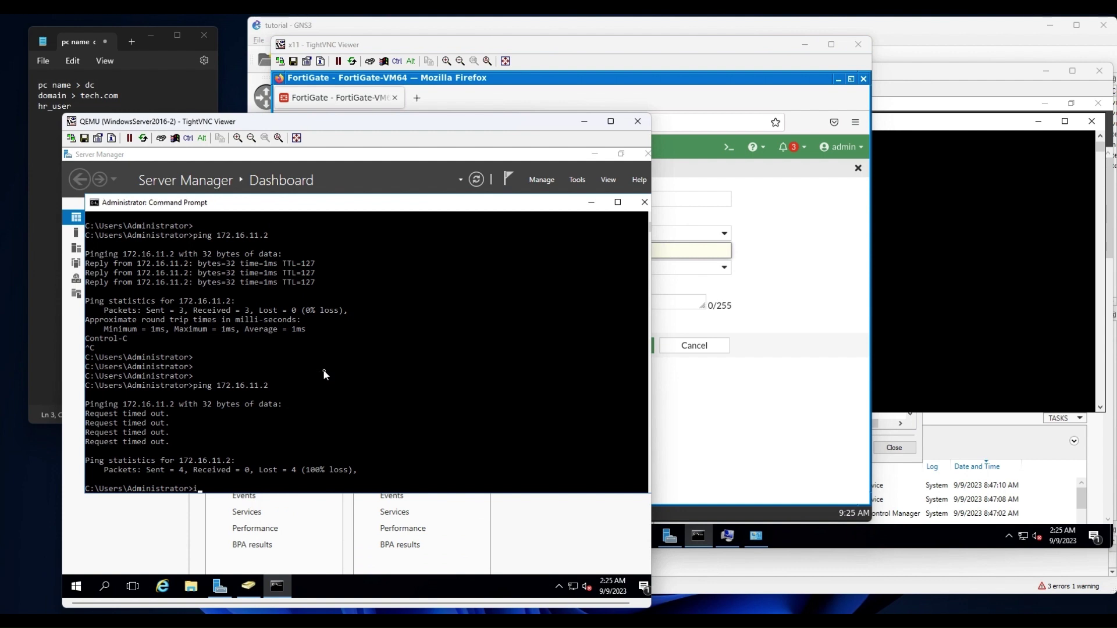
pyautogui.write('pconif')
pyautogui.press('BackSpace')
pyautogui.write('fig')
pyautogui.press('Return')
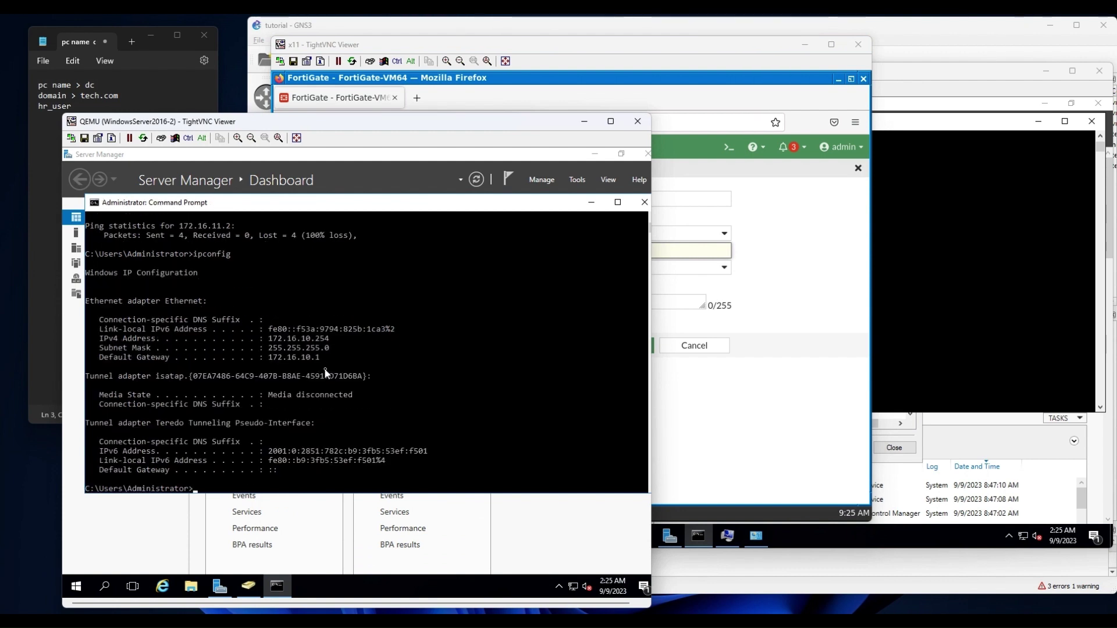
pyautogui.moveTo(324, 338)
pyautogui.mouseDown()
pyautogui.moveTo(275, 350)
pyautogui.moveTo(303, 340)
pyautogui.mouseUp()
pyautogui.click(679, 267)
# Set the IP range to 172.16.10.254-172.16.10.254 and save the dc address.
pyautogui.click(661, 251)
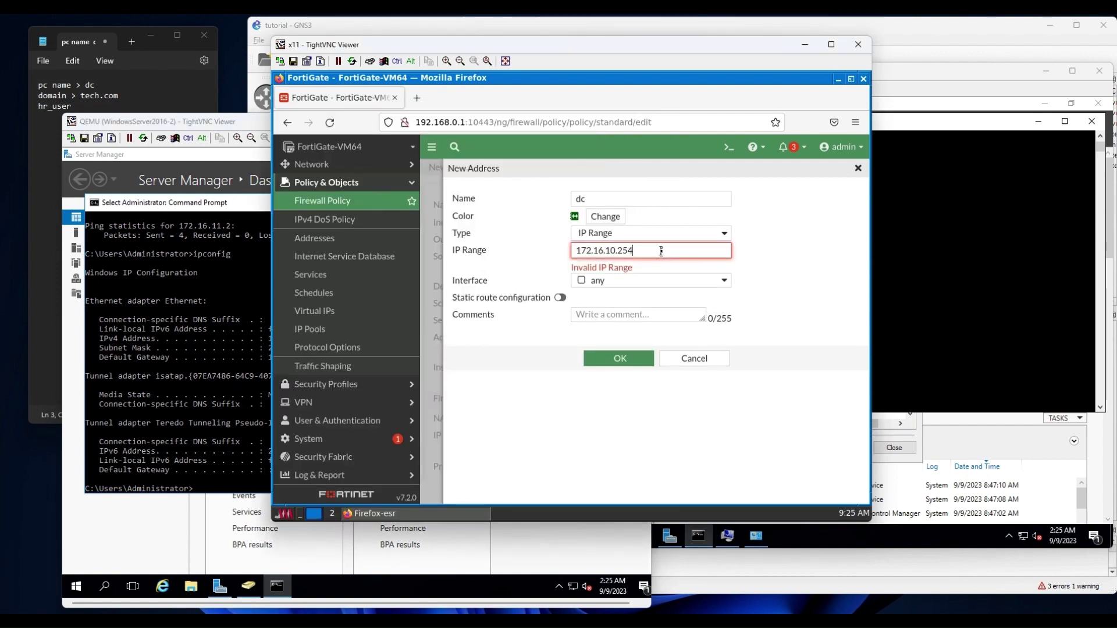
pyautogui.hotkey('ctrl', 'a')
pyautogui.hotkey('ctrl', 'c')
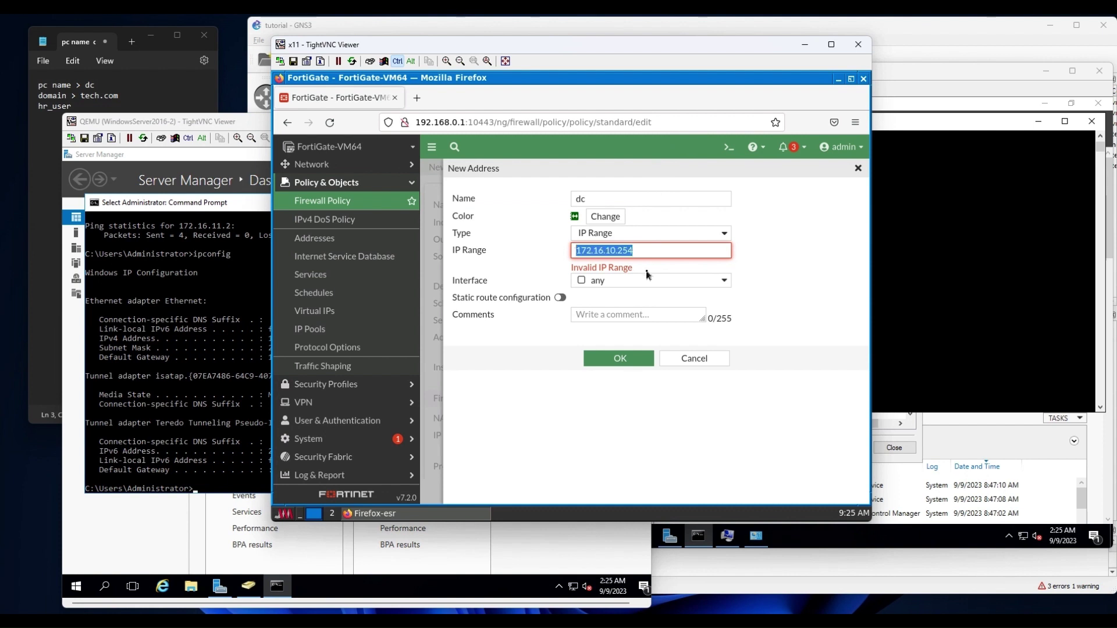
pyautogui.press('Right')
pyautogui.write('-')
pyautogui.hotkey('ctrl', 'v')
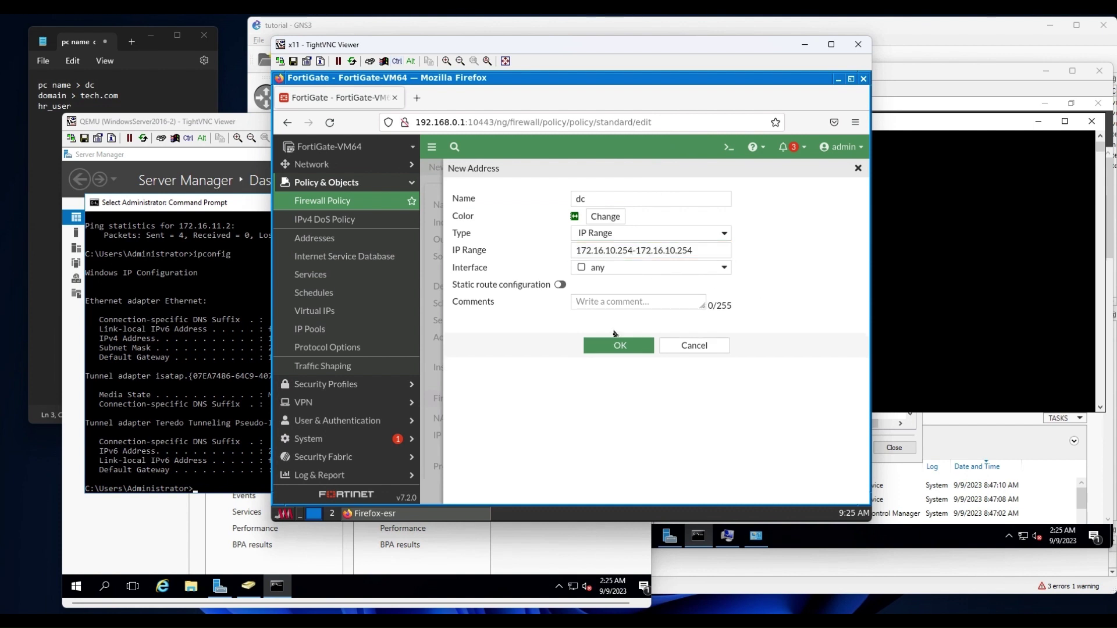
pyautogui.click(619, 344)
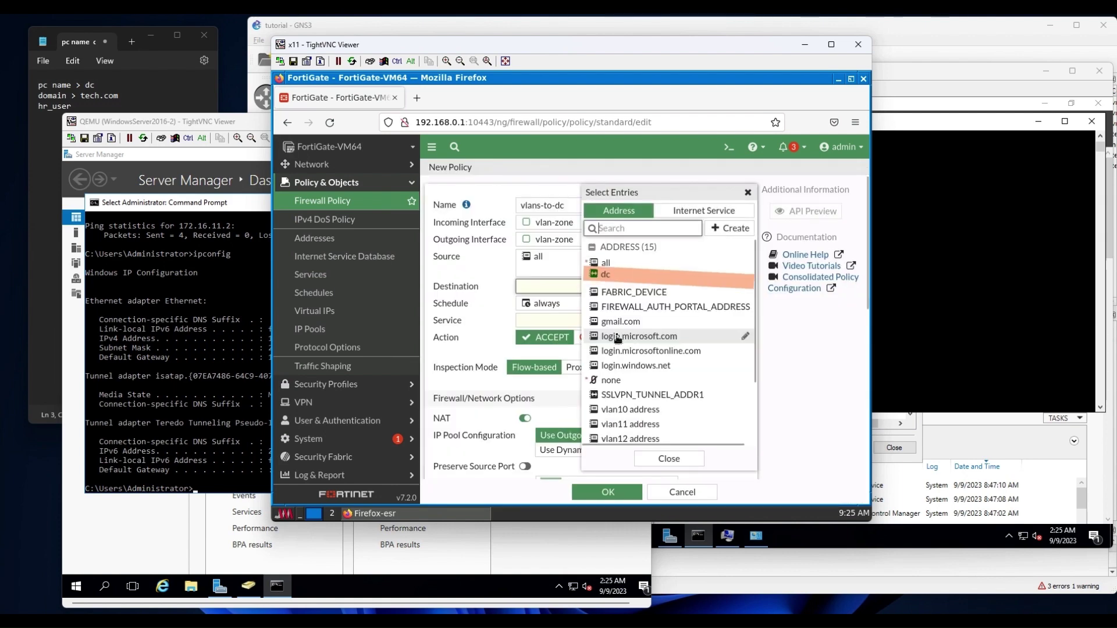
# Give the vlans-to-dc policy destination dc and service ALL, then save it.
pyautogui.click(634, 279)
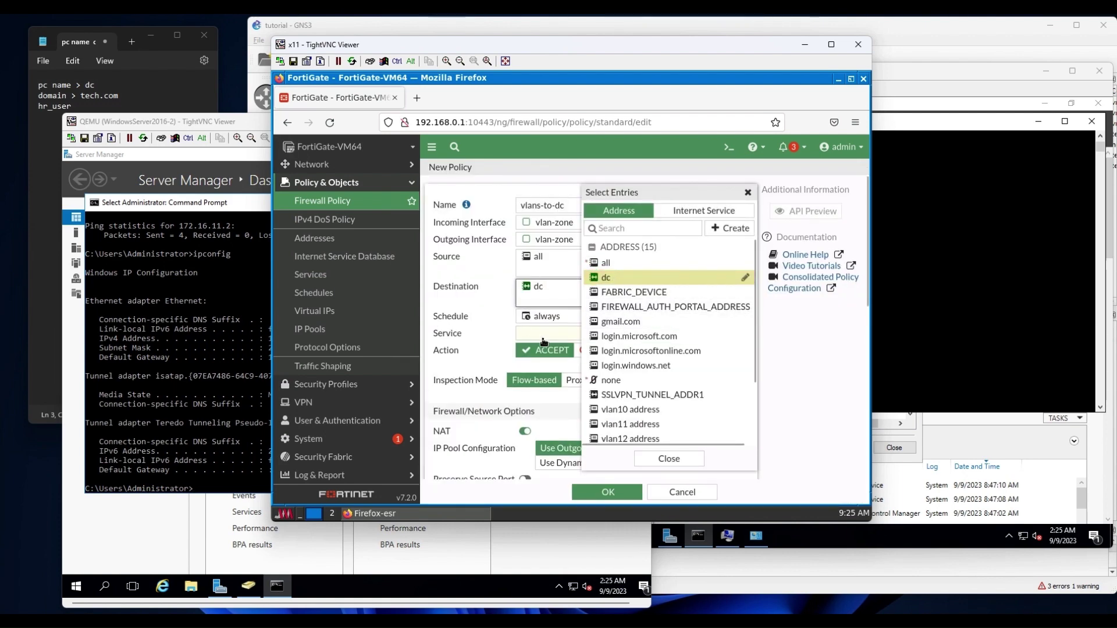
pyautogui.click(544, 340)
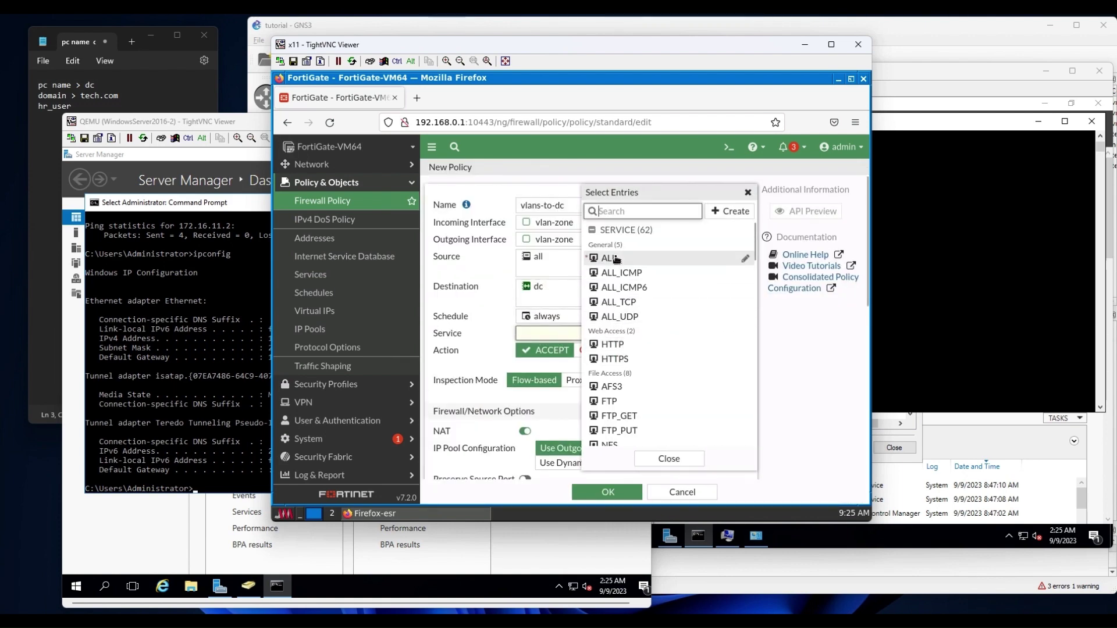
pyautogui.click(616, 260)
pyautogui.click(669, 458)
pyautogui.scroll(-4, 726, 384)
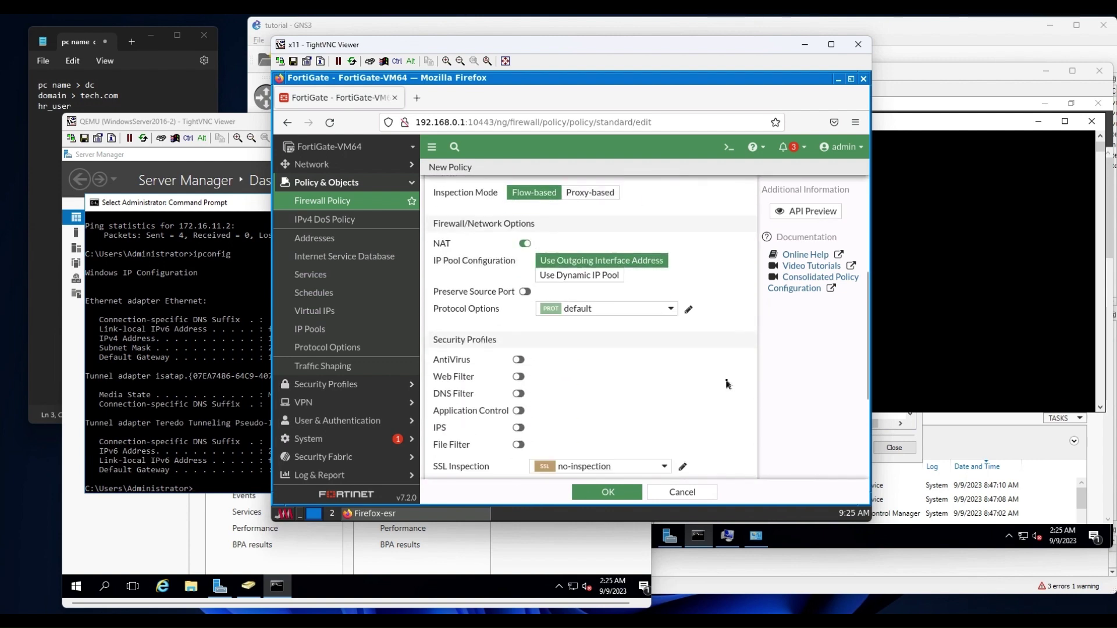
pyautogui.scroll(-3, 726, 383)
pyautogui.scroll(6, 725, 383)
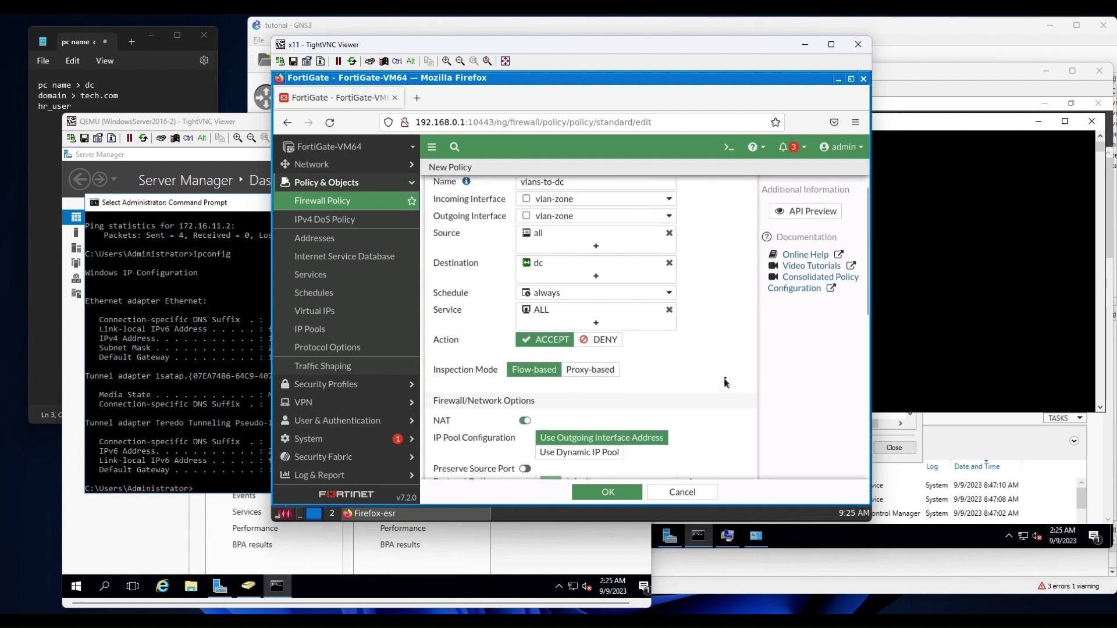
pyautogui.scroll(1, 726, 380)
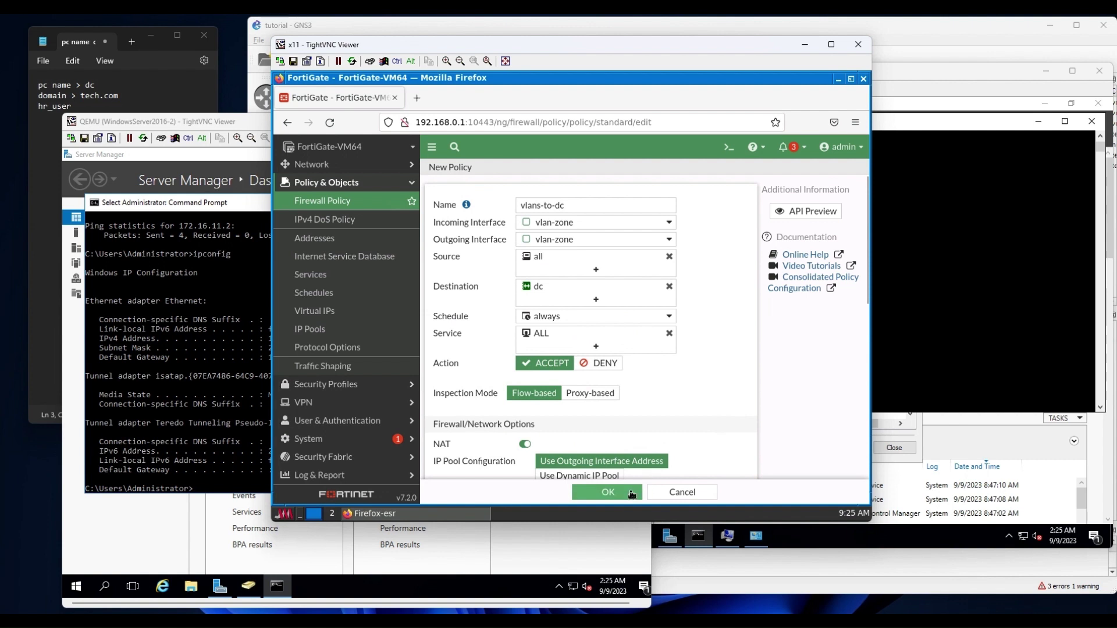
pyautogui.click(631, 493)
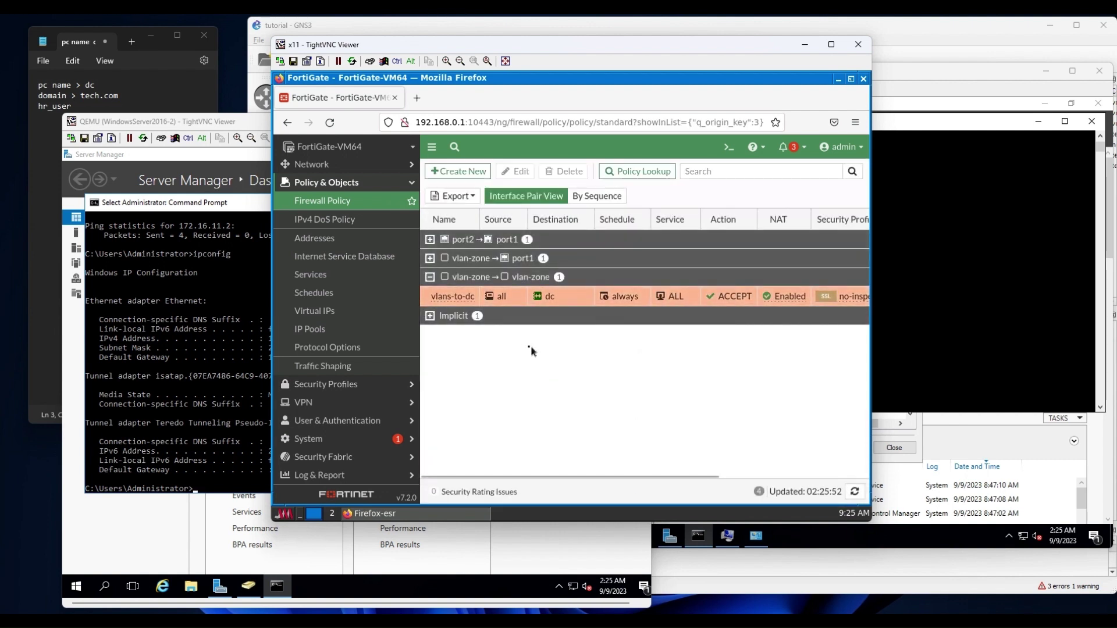
# On the first server, ping 172.16.11.2; it still times out.
pyautogui.click(269, 391)
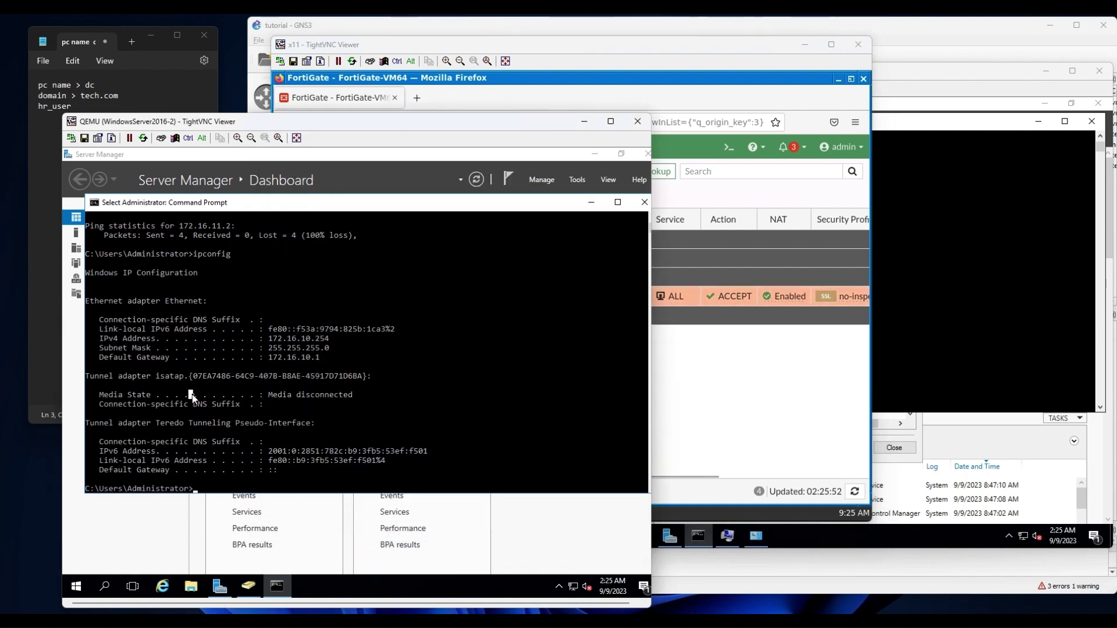
pyautogui.press('Up')
pyautogui.press('Return')
pyautogui.write('ping 172.16.11.2')
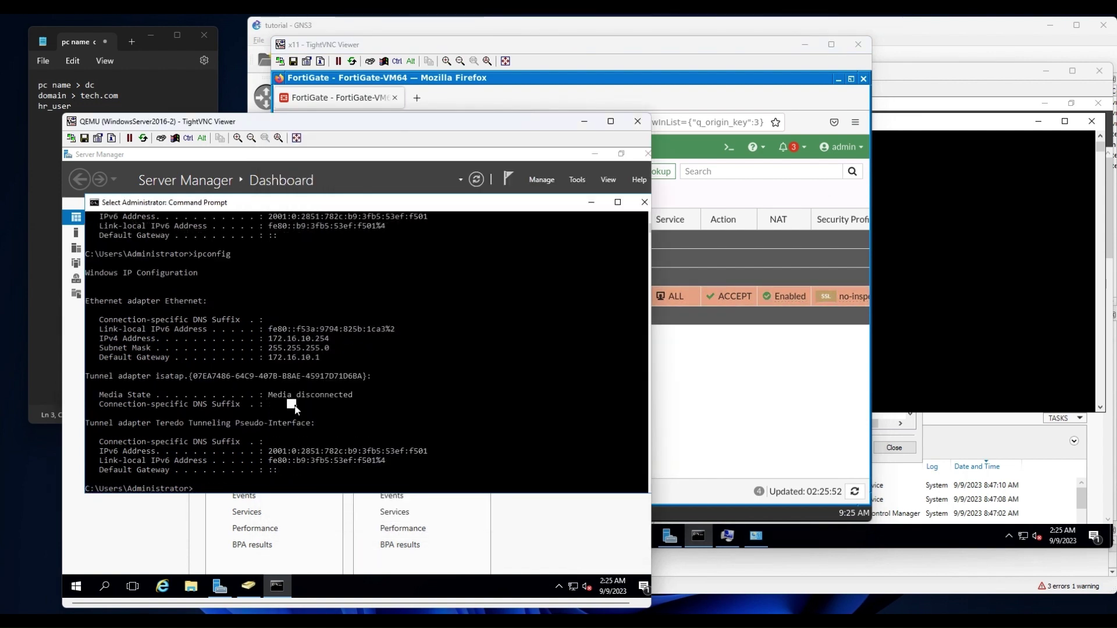
pyautogui.press('Return')
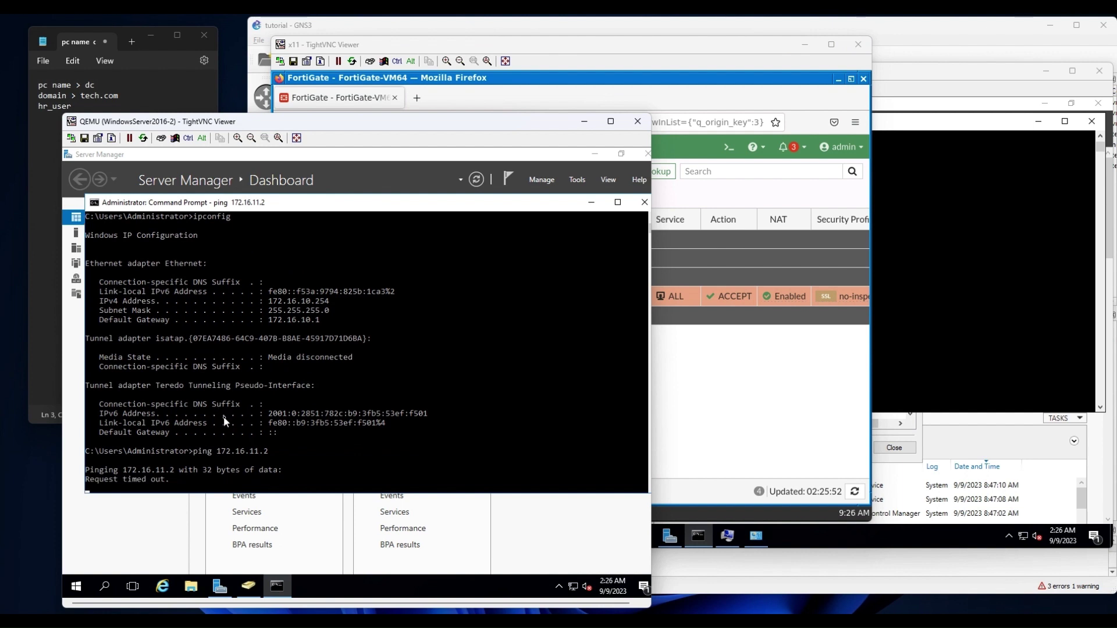
# On the second server, ping 172.16.10.254, which now gets 4 of 4 replies.
pyautogui.click(975, 319)
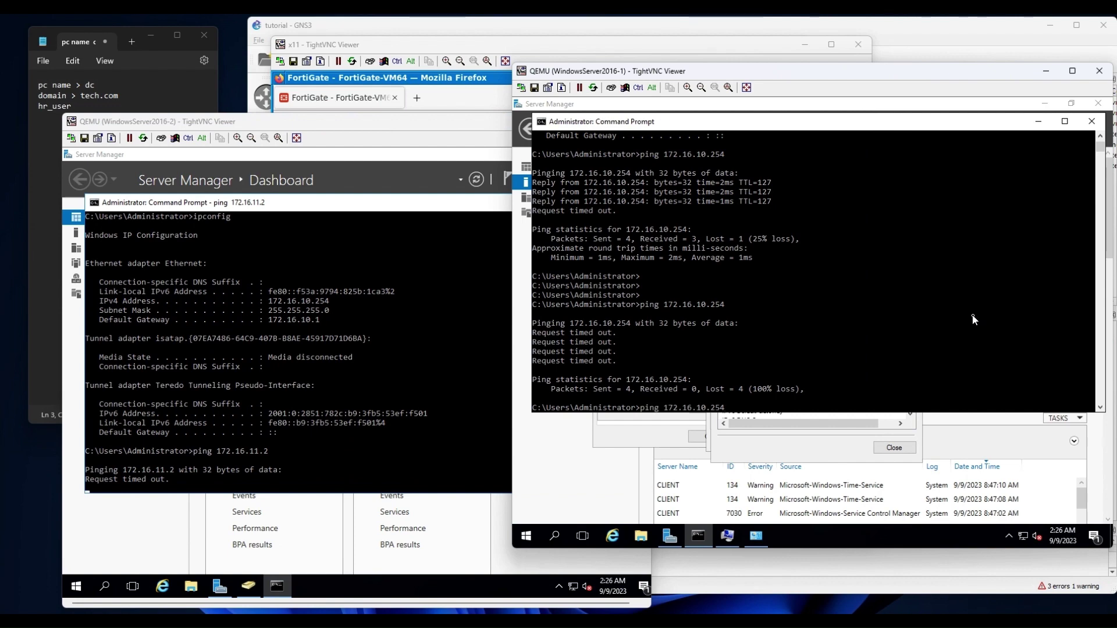
pyautogui.press('Return')
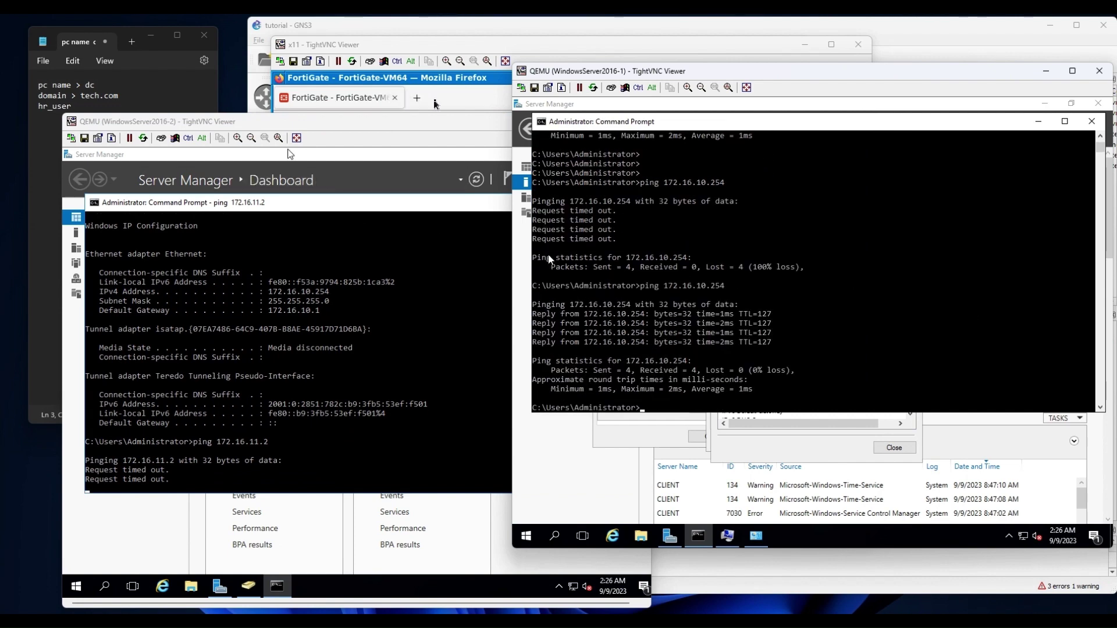
pyautogui.click(451, 103)
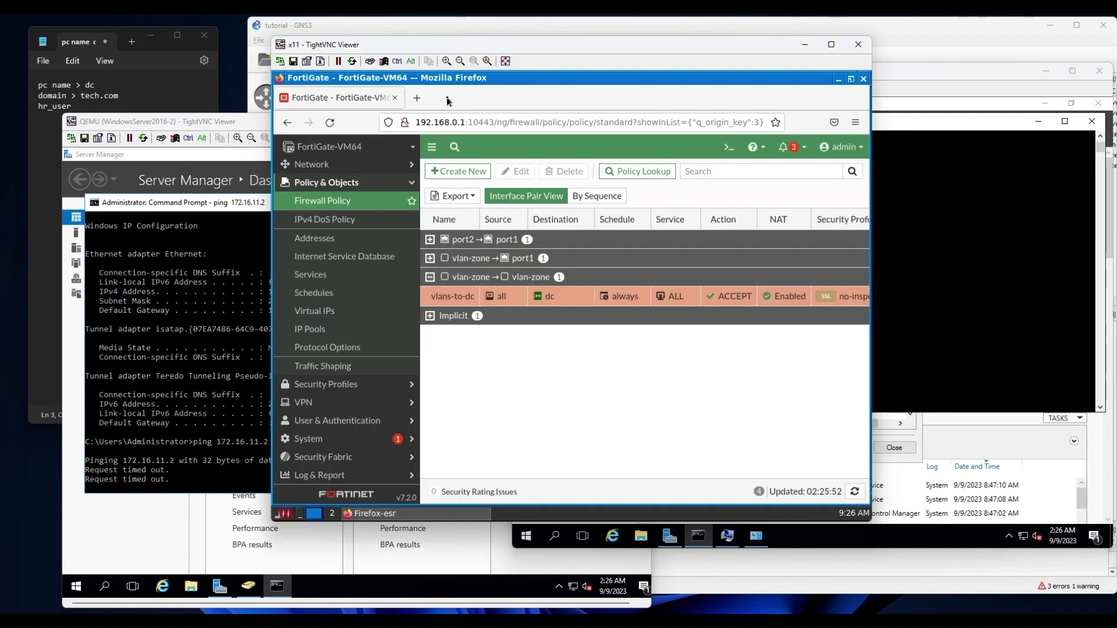
# Copy the vlans-to-dc policy and paste the duplicate above the original.
pyautogui.rightClick(438, 296)
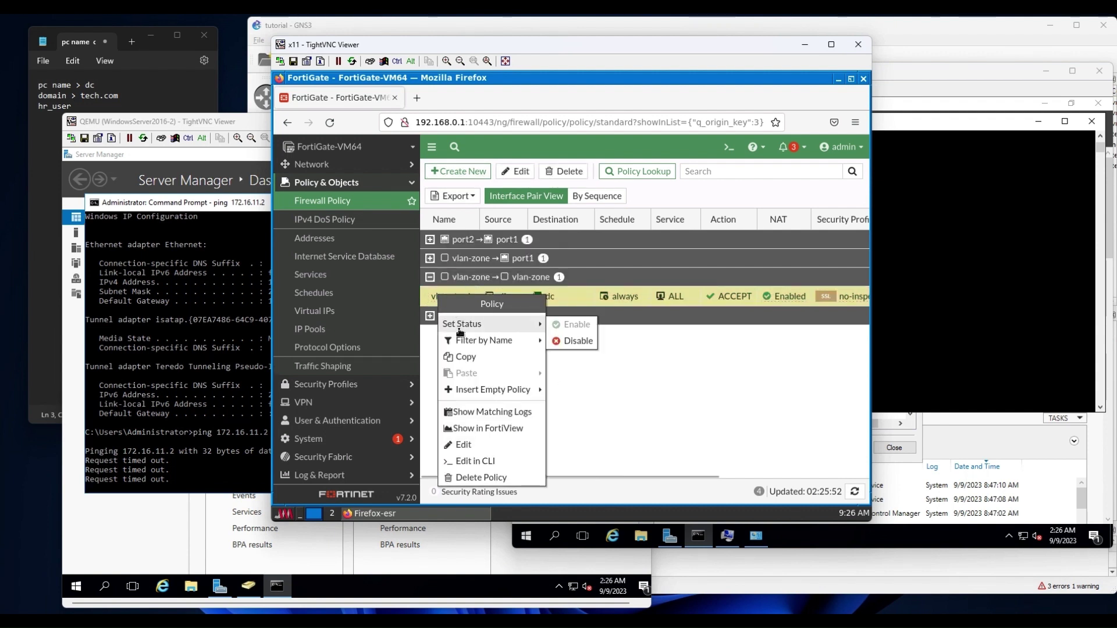
pyautogui.click(467, 358)
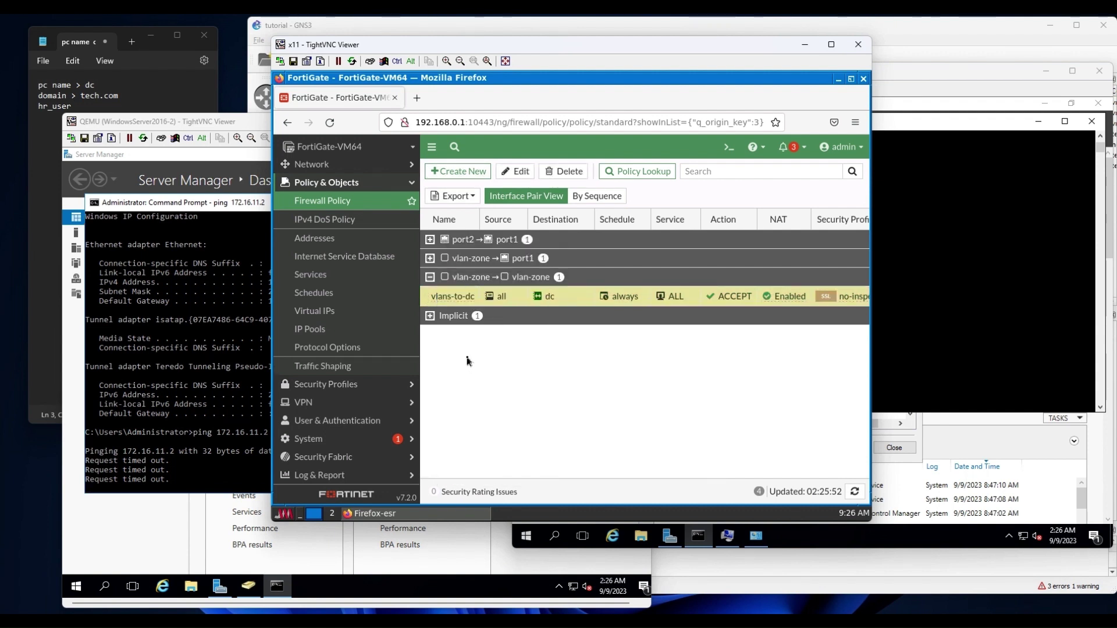
pyautogui.rightClick(451, 300)
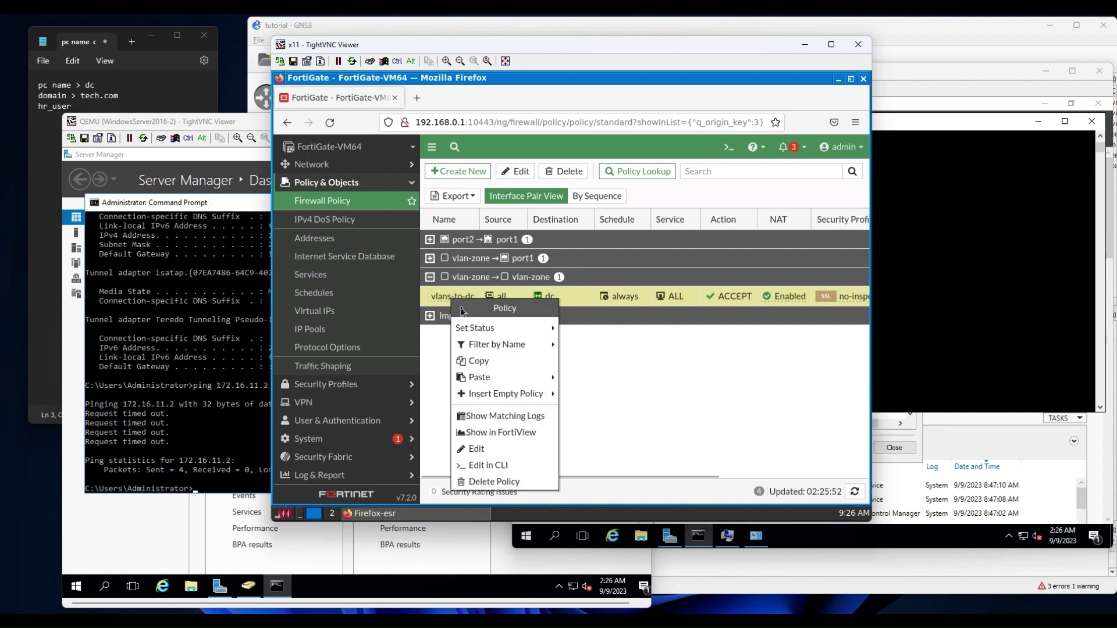
pyautogui.moveTo(493, 379)
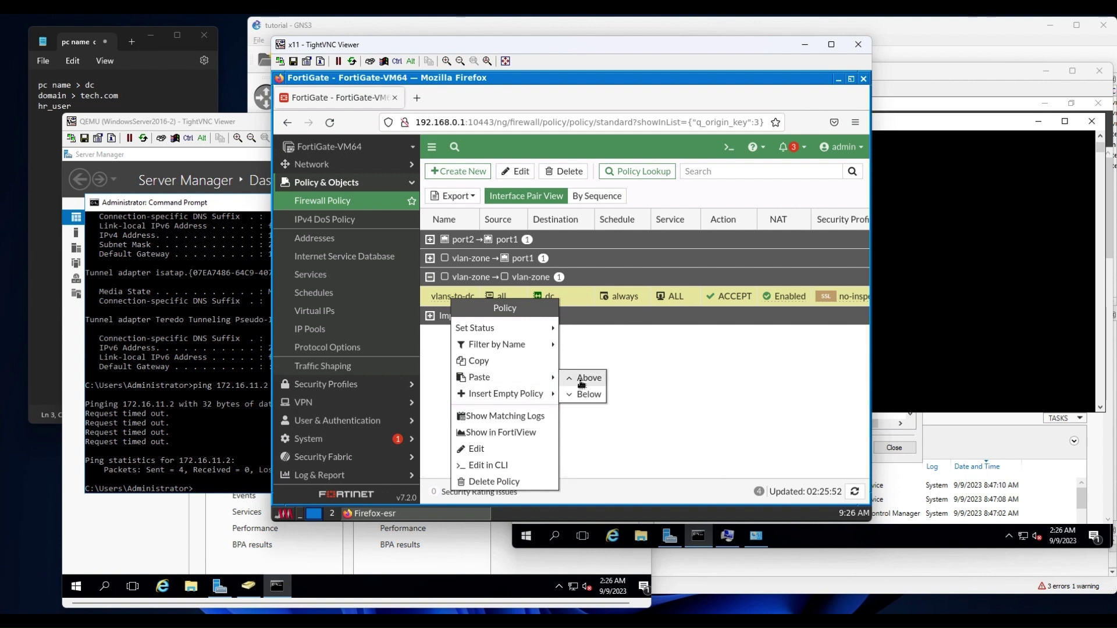
pyautogui.click(581, 383)
# Edit the copy to source dc, rename it dc-to-vlan, and save it.
pyautogui.doubleClick(447, 297)
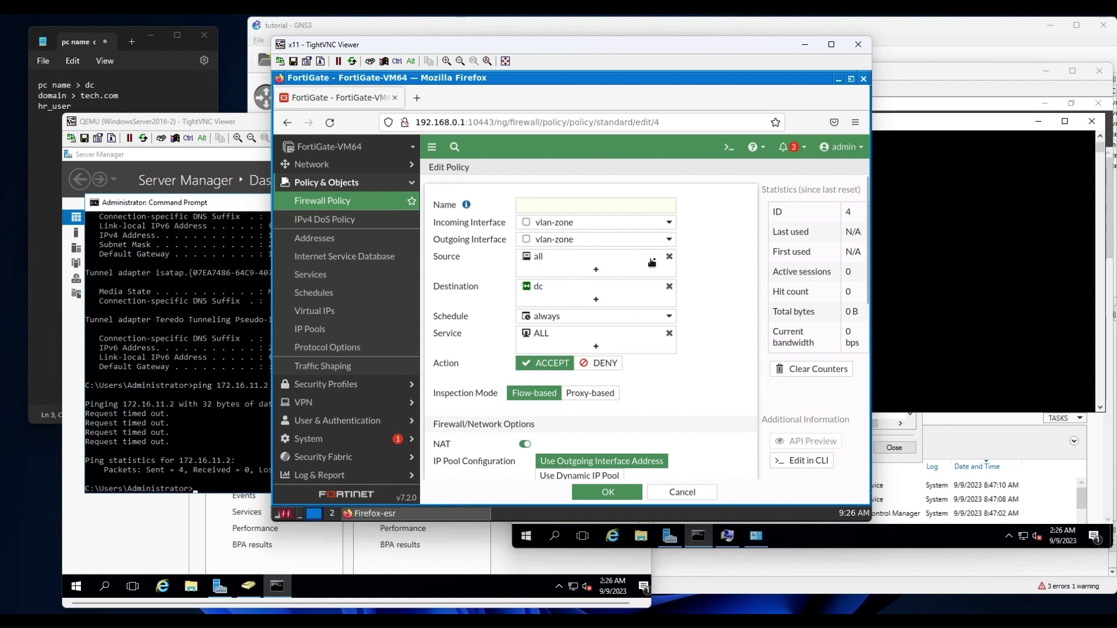
pyautogui.click(670, 258)
pyautogui.click(669, 260)
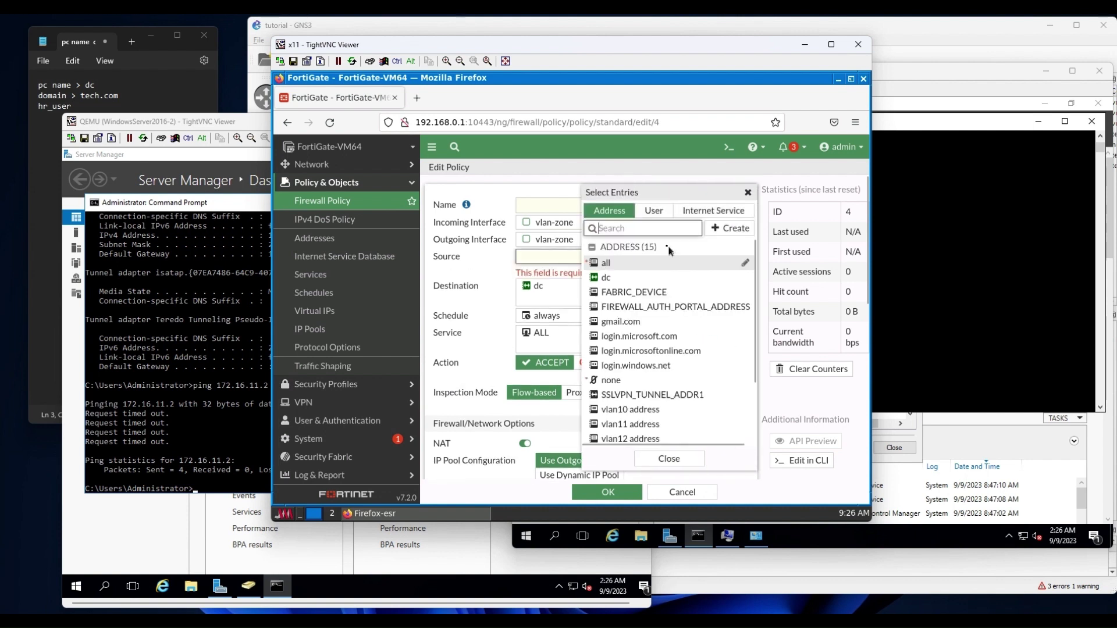
pyautogui.click(610, 278)
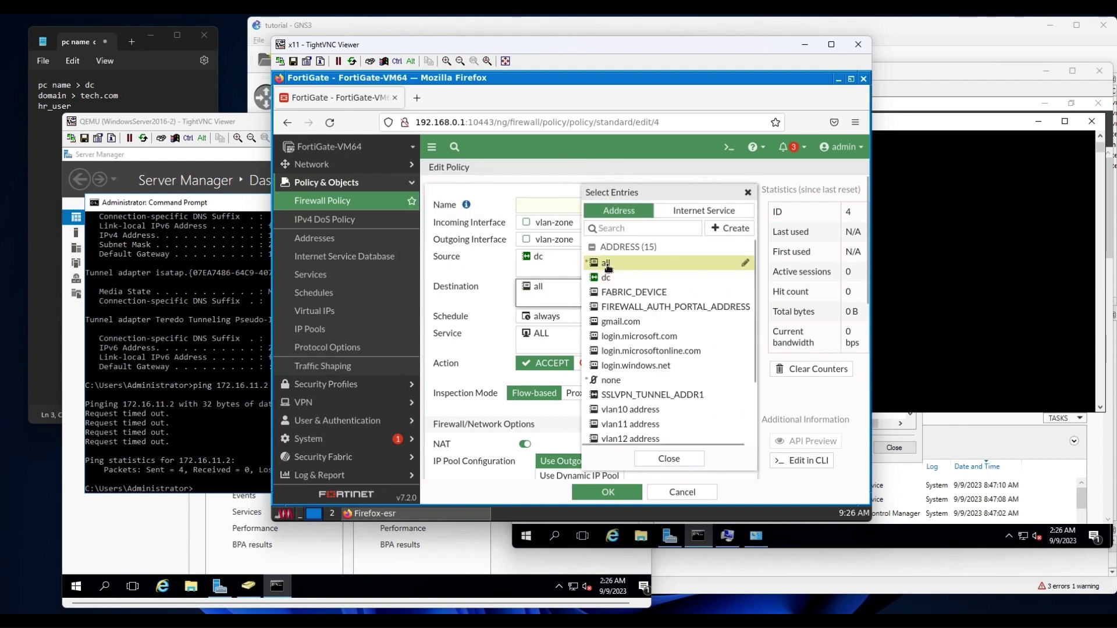
pyautogui.click(536, 207)
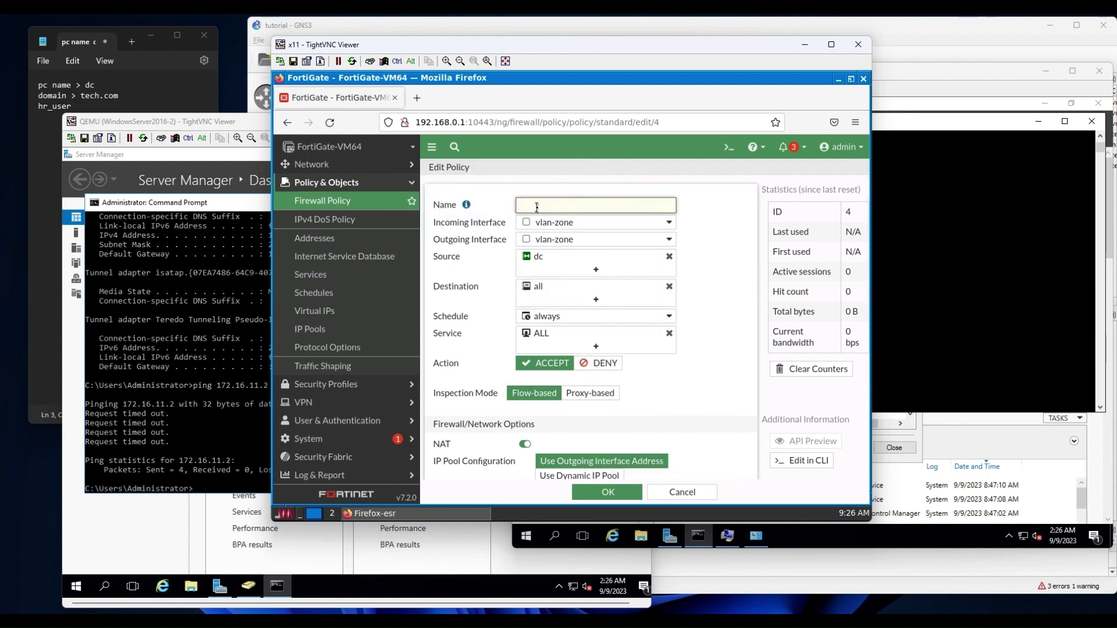
pyautogui.write('dc-to-vlan')
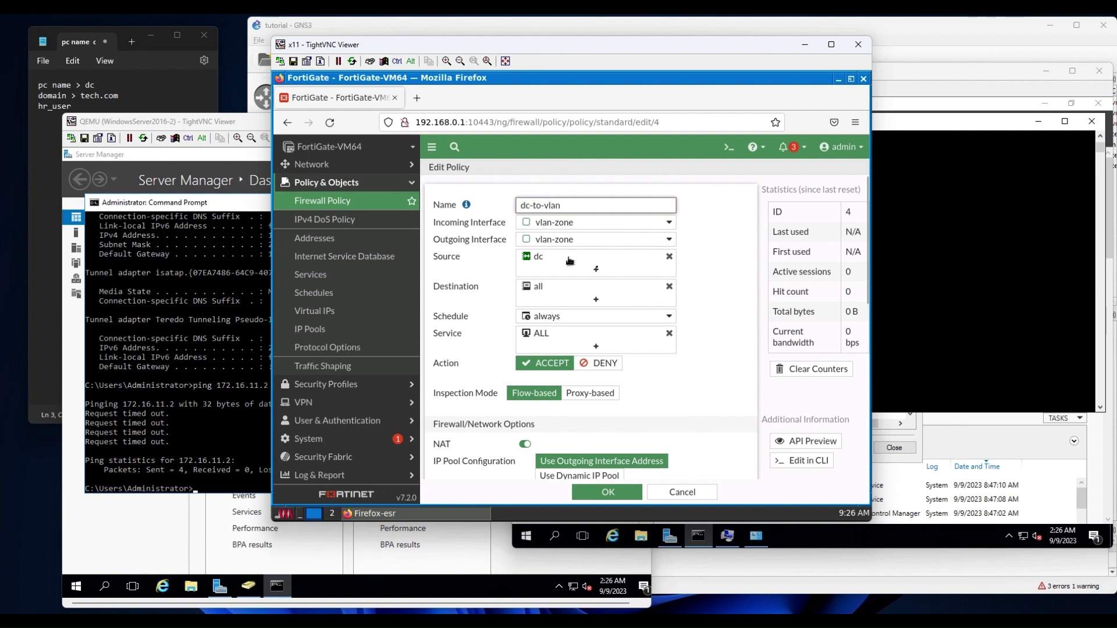
pyautogui.click(731, 267)
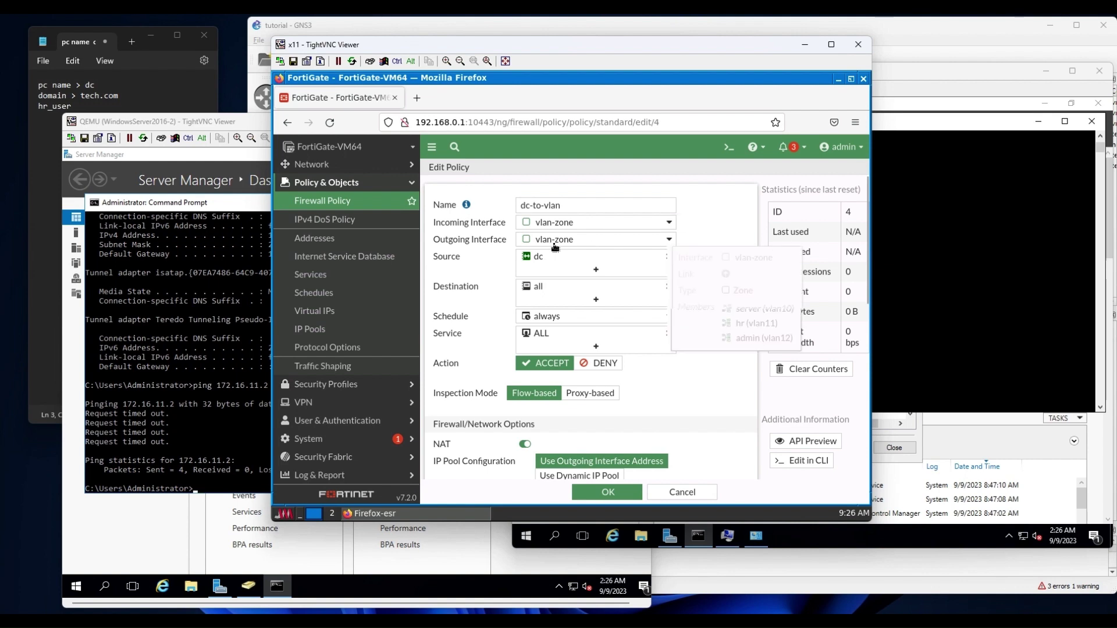
pyautogui.click(636, 491)
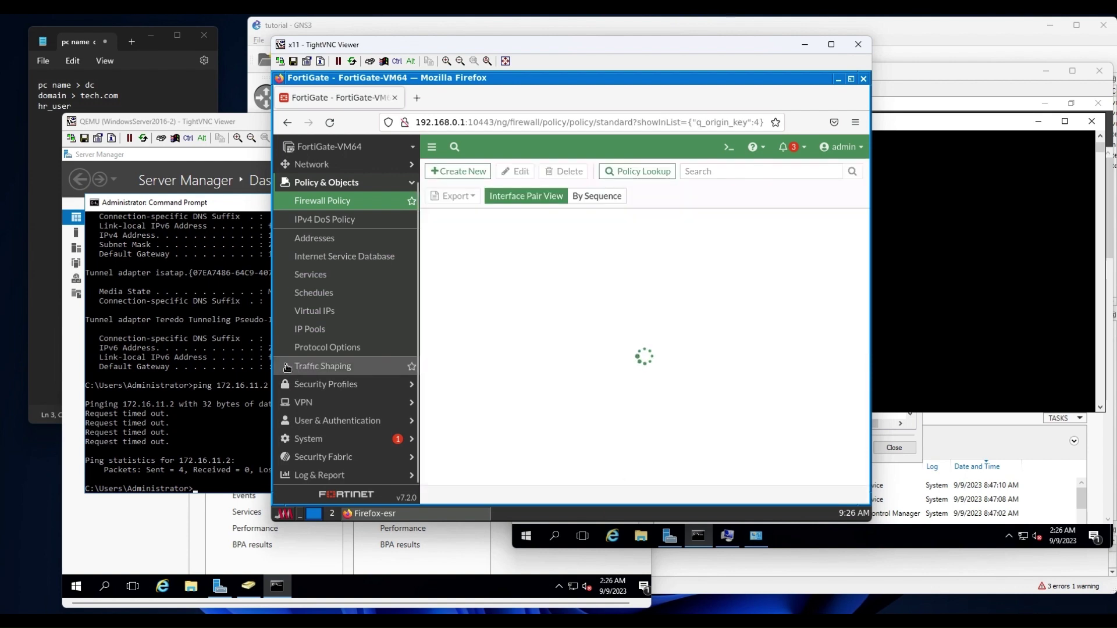
# Rerun the ping to 172.16.11.2 on the first server; it still times out.
pyautogui.click(226, 351)
pyautogui.press('Up')
pyautogui.press('Return')
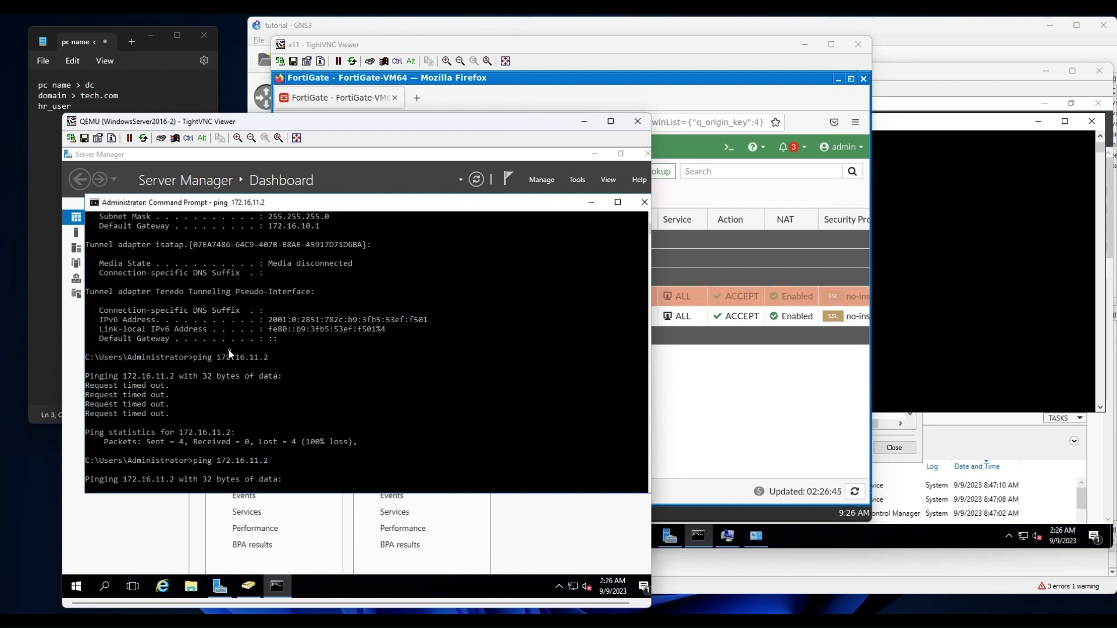
# Rerun the ping to 172.16.10.254 on the second server and show its network connection details.
pyautogui.click(960, 343)
pyautogui.press('Escape')
pyautogui.press('Up')
pyautogui.press('Return')
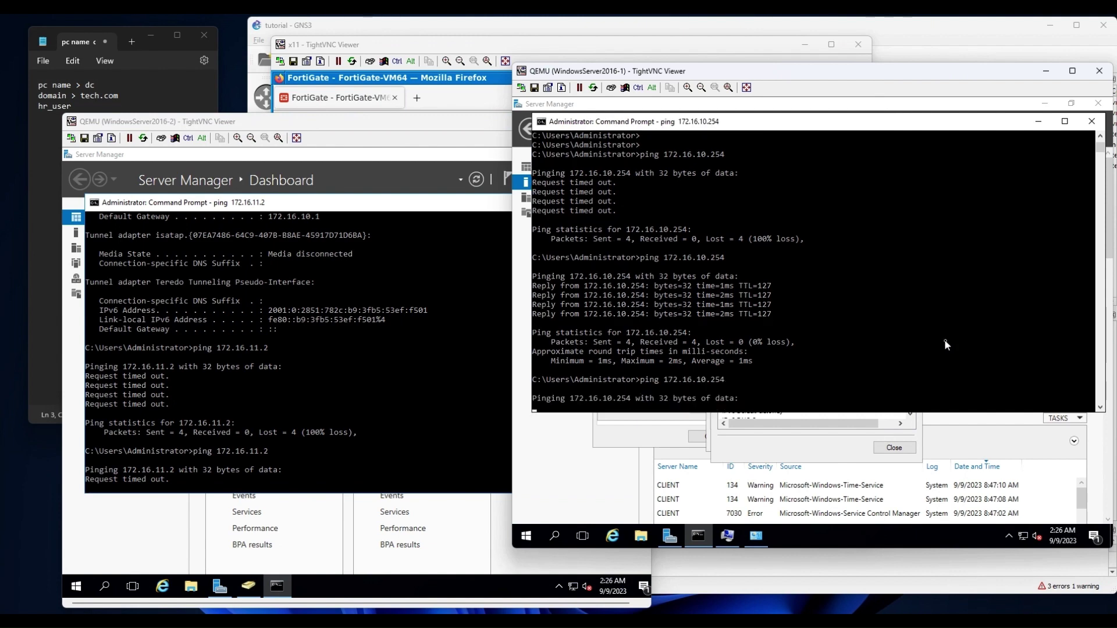
pyautogui.click(756, 535)
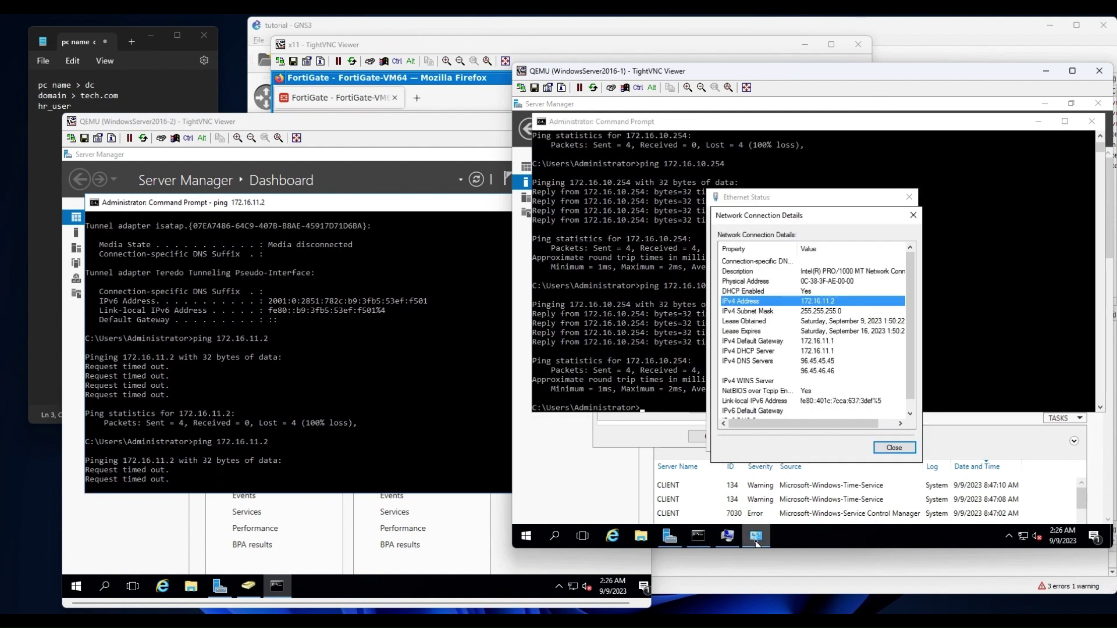
# Close the Ethernet dialogs and open Control Panel > System and Security > Windows Firewall, showing private networks Off.
pyautogui.click(896, 446)
pyautogui.click(895, 442)
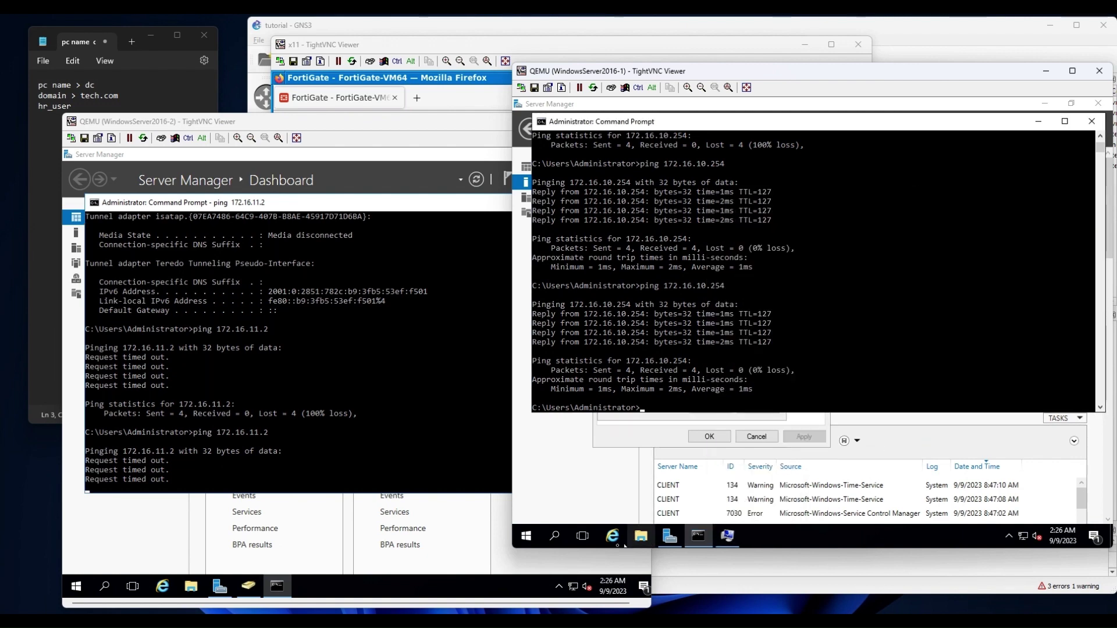
pyautogui.click(526, 534)
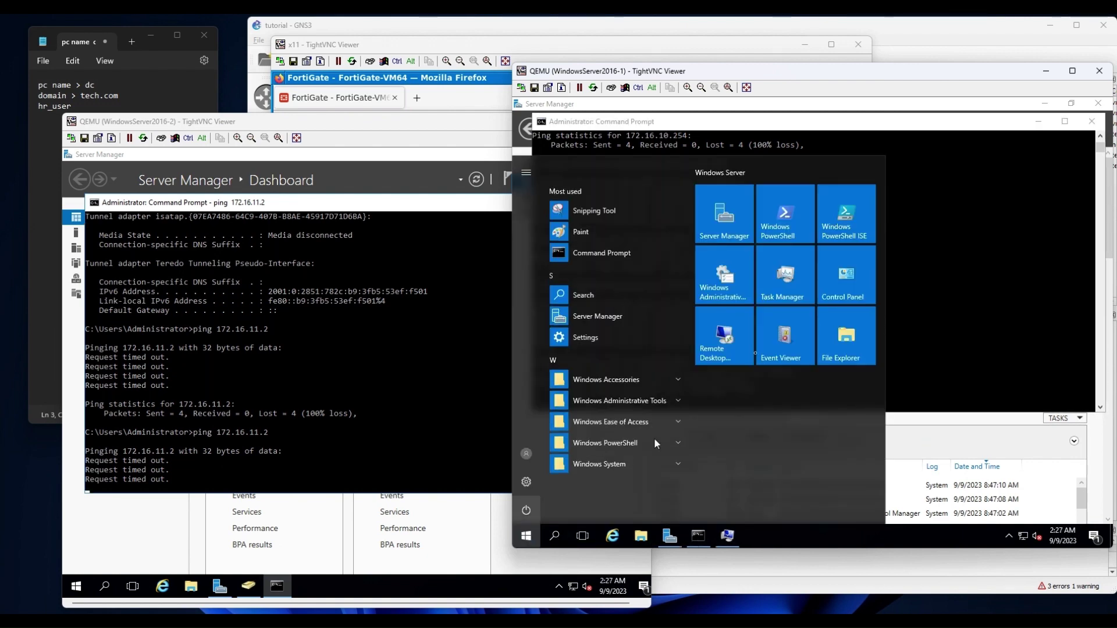
pyautogui.click(848, 281)
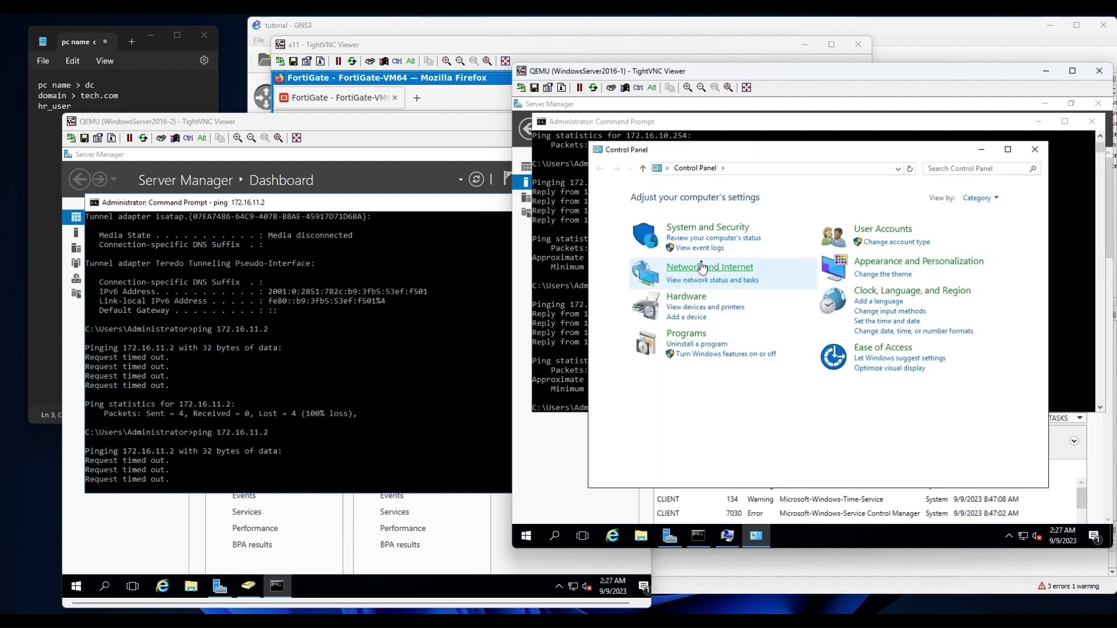
pyautogui.click(707, 231)
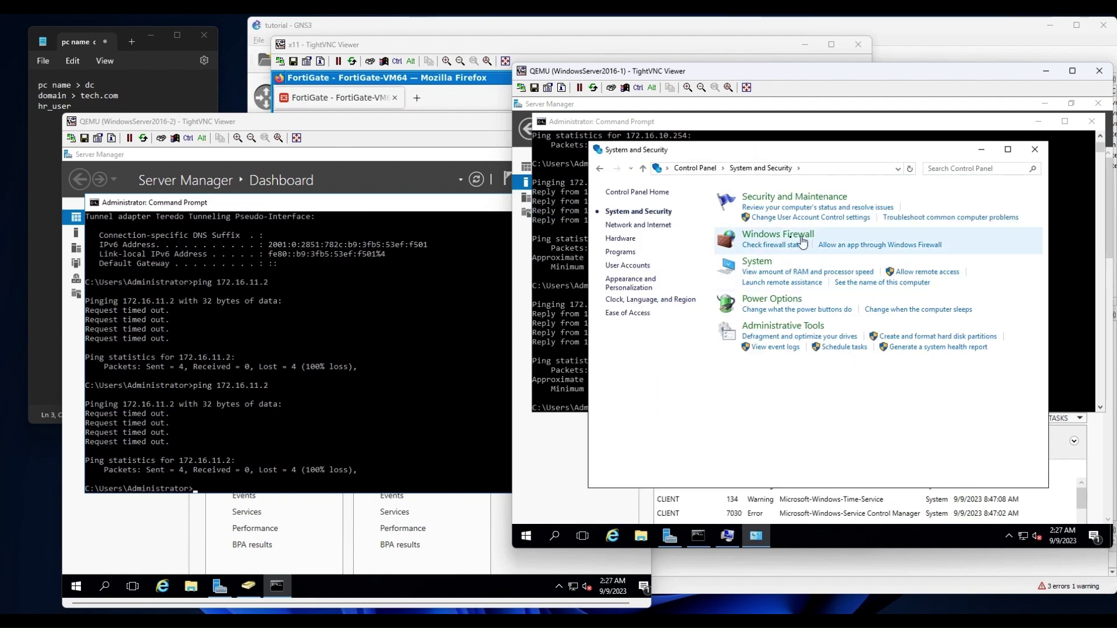
pyautogui.click(779, 234)
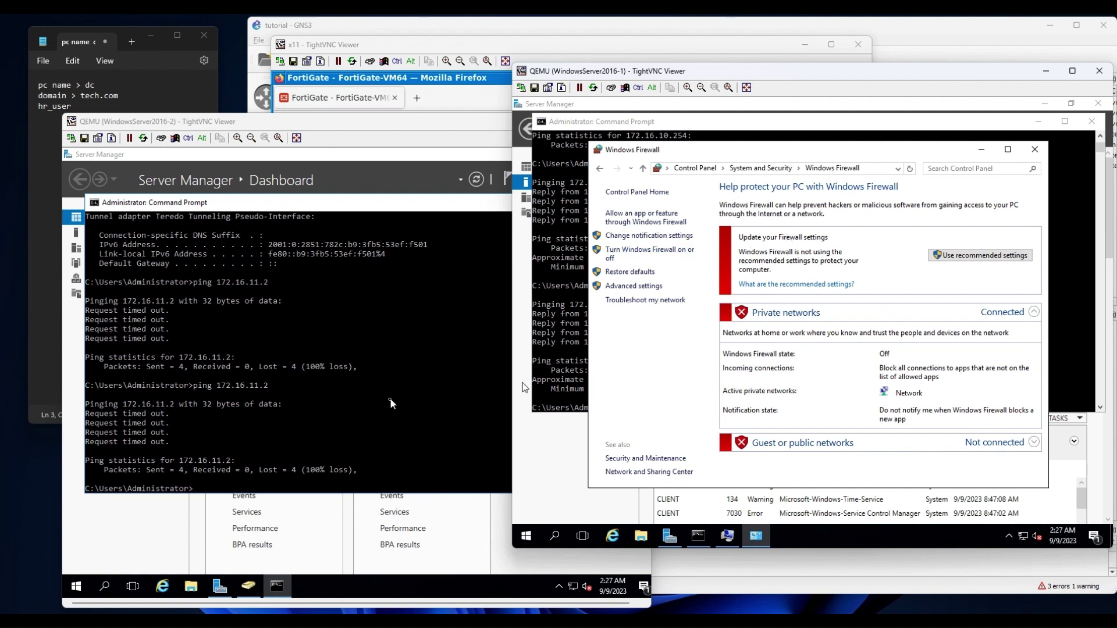
# Enable the disabled dc-to-vlan policy in the FortiGate firewall policy list.
pyautogui.click(980, 150)
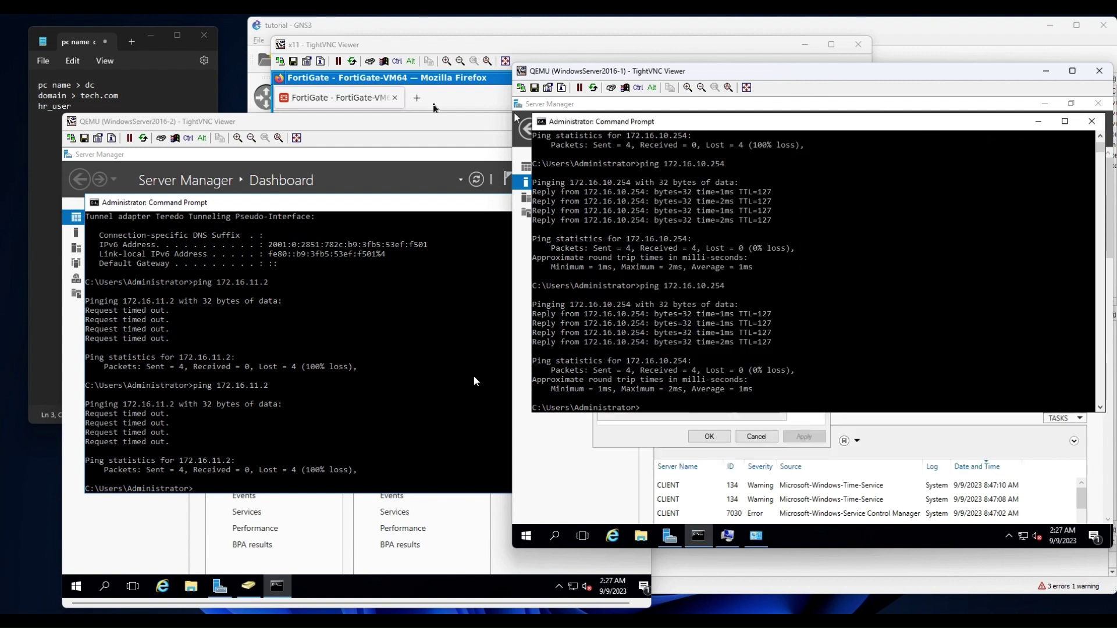
pyautogui.click(408, 110)
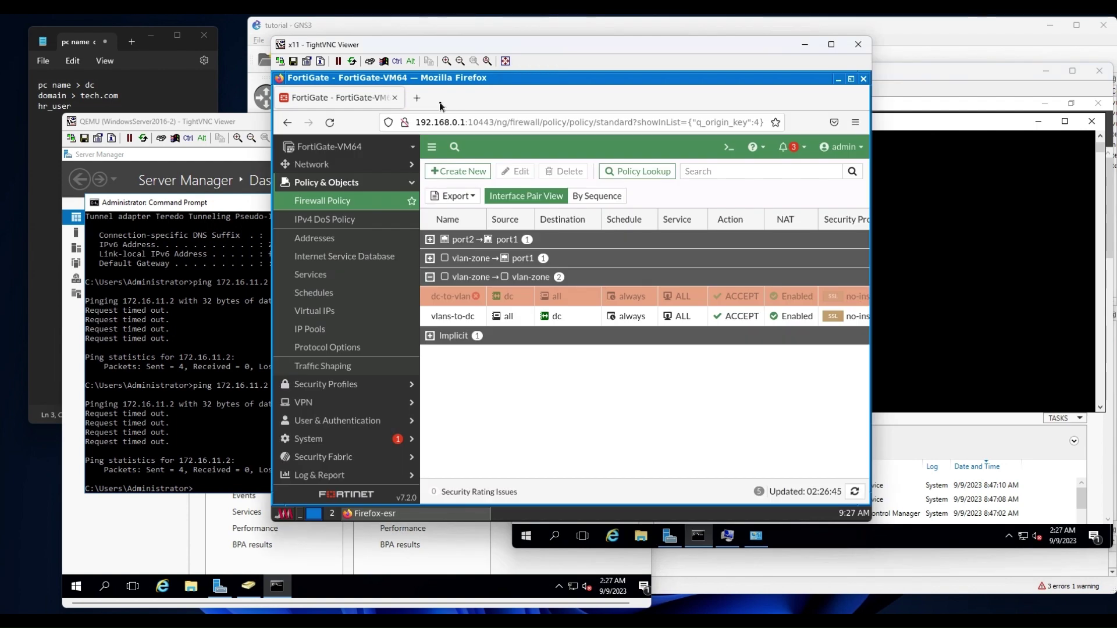
pyautogui.rightClick(454, 302)
pyautogui.moveTo(486, 329)
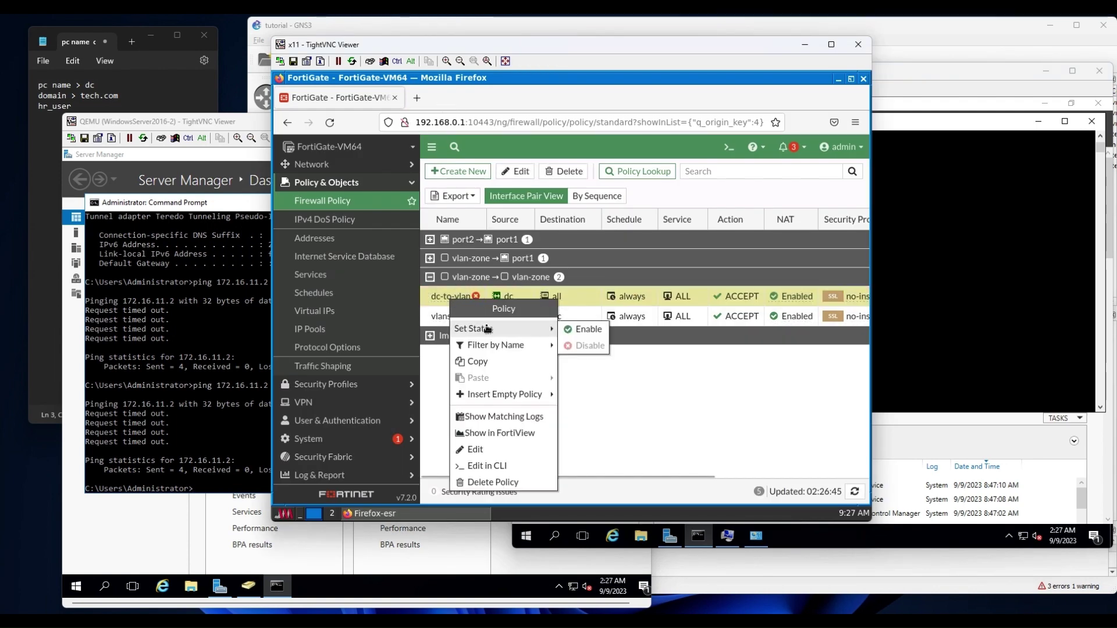
pyautogui.click(579, 326)
# Rerun the DC's ping to 172.16.11.2, now replying, and bring back the client's domain settings.
pyautogui.click(186, 424)
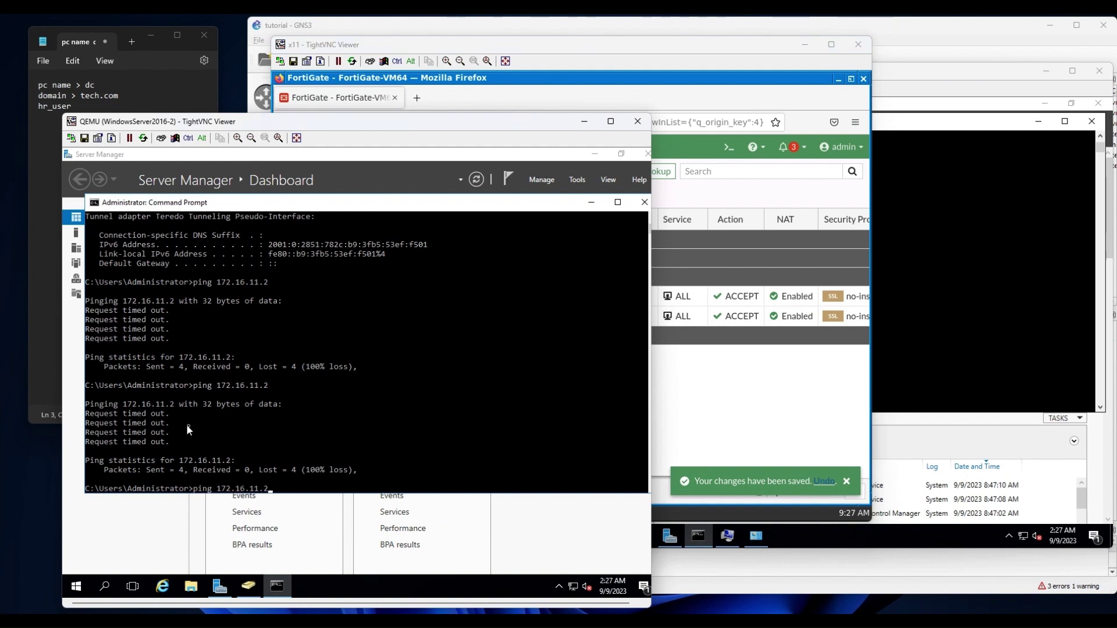
pyautogui.press('Up')
pyautogui.press('Return')
pyautogui.click(1003, 329)
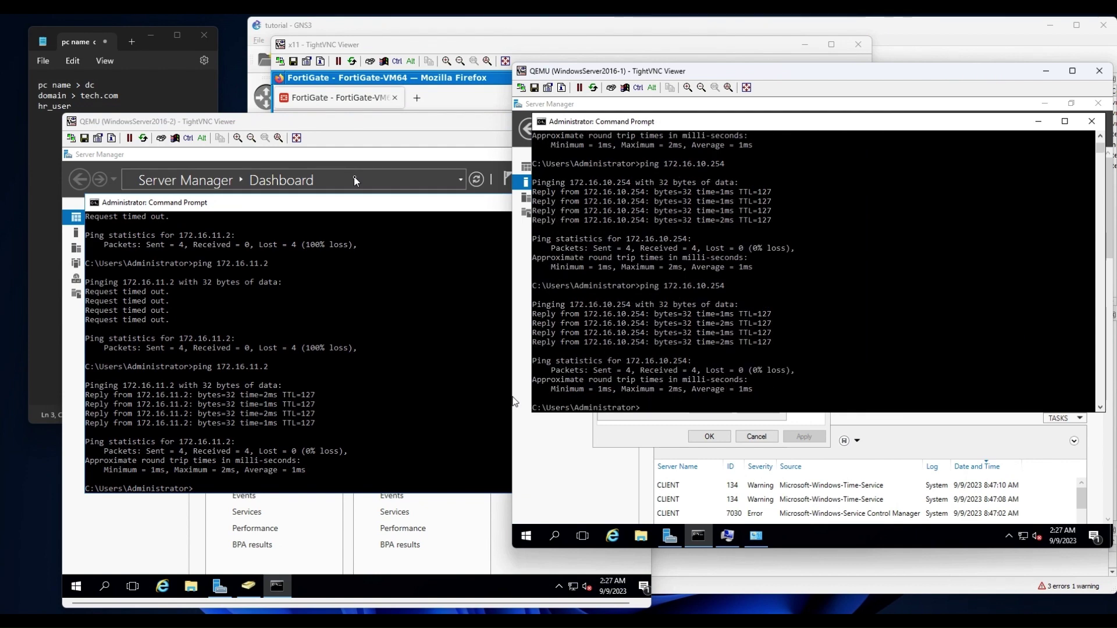
pyautogui.click(649, 443)
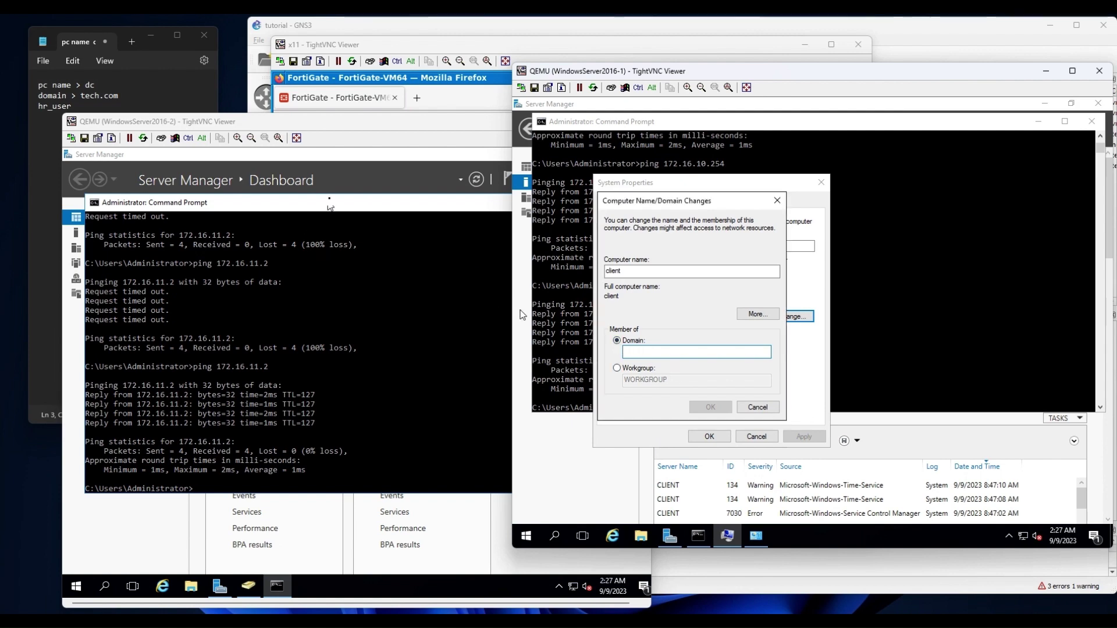
# Check the DC's Local Server domain is tech.com, then expand Network in FortiGate.
pyautogui.click(331, 180)
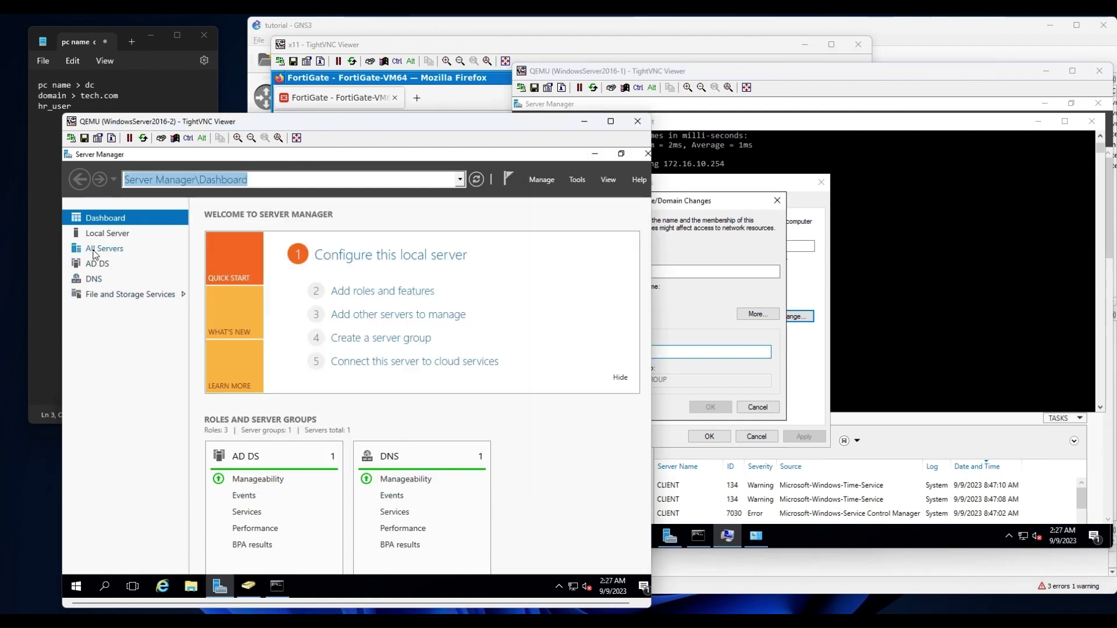
pyautogui.click(101, 234)
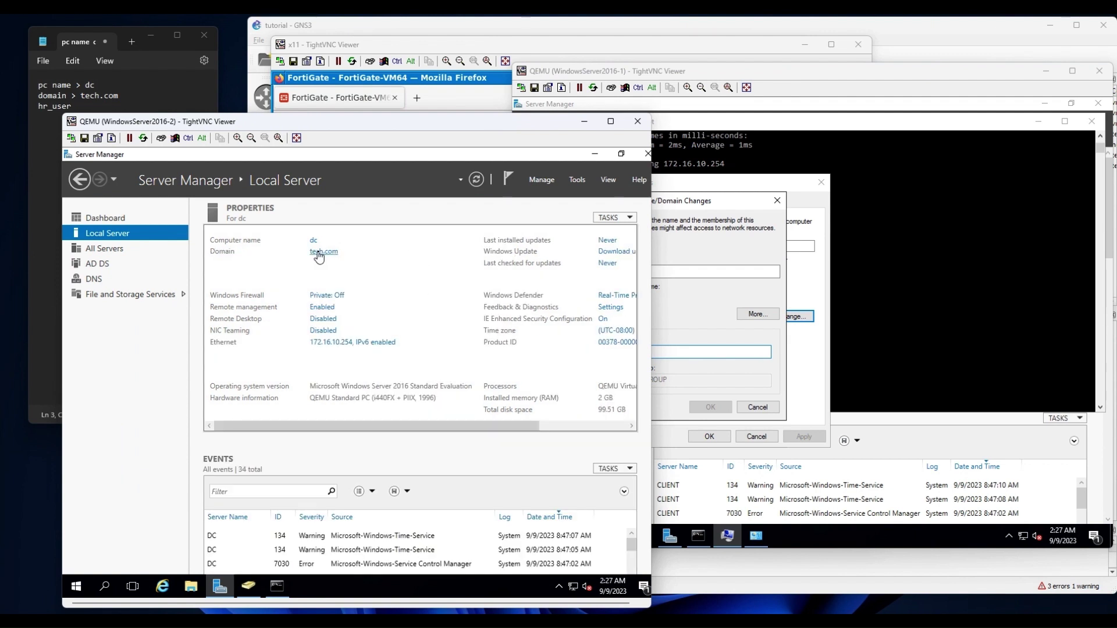
pyautogui.click(698, 311)
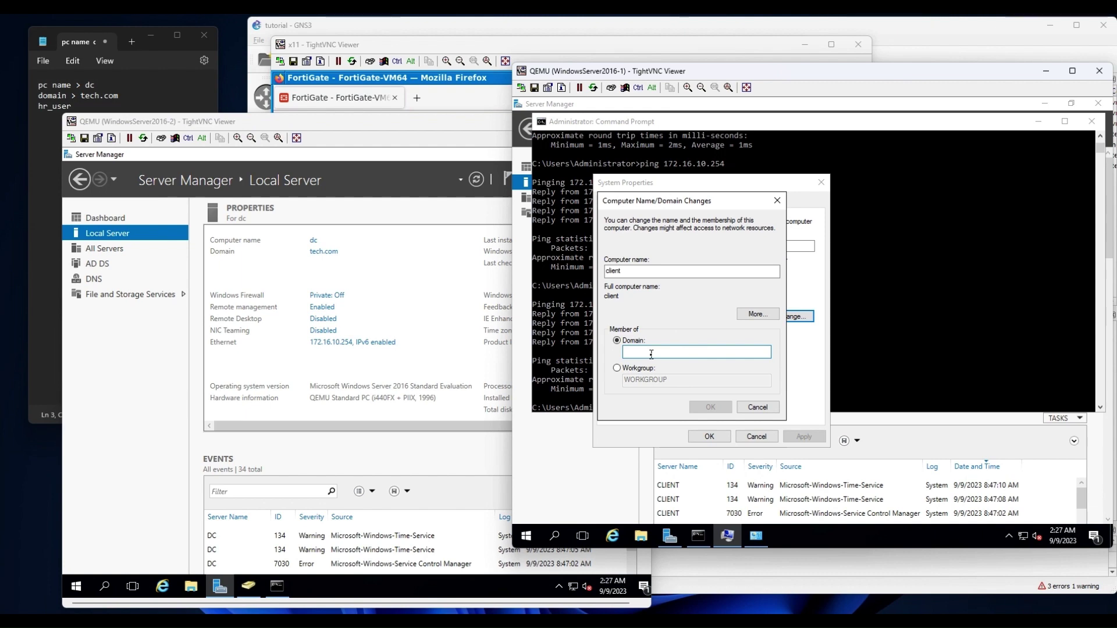
pyautogui.click(455, 108)
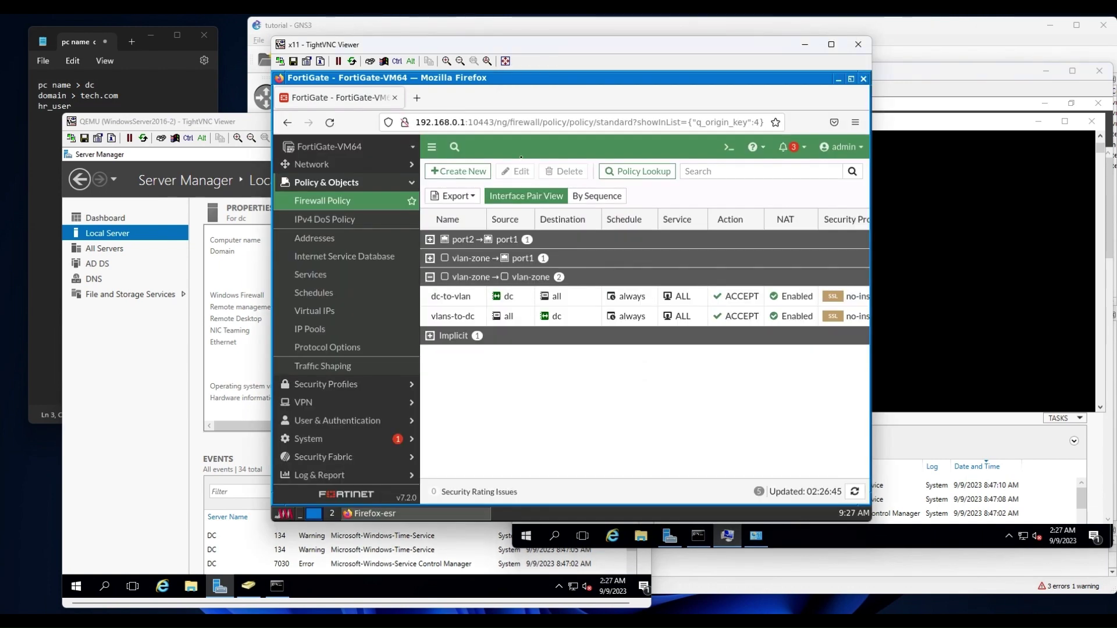
pyautogui.click(314, 165)
# Specify FortiGate DNS servers 172.16.10.254 as primary and 8.8.8.8 as secondary, and apply.
pyautogui.click(314, 200)
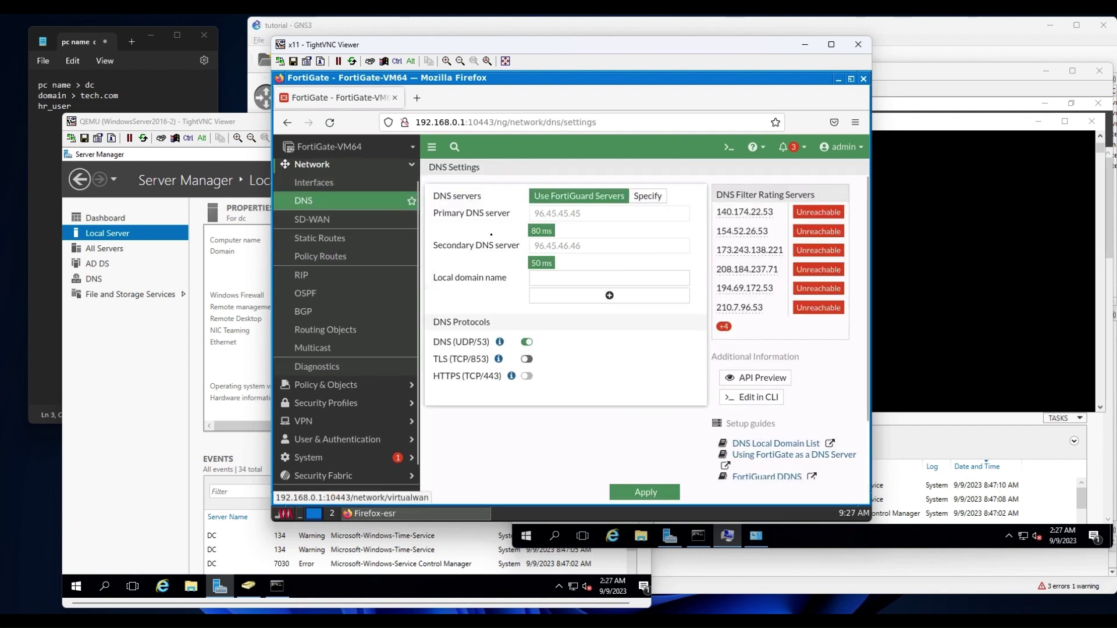
pyautogui.click(646, 198)
pyautogui.moveTo(601, 214); pyautogui.dragTo(485, 215)
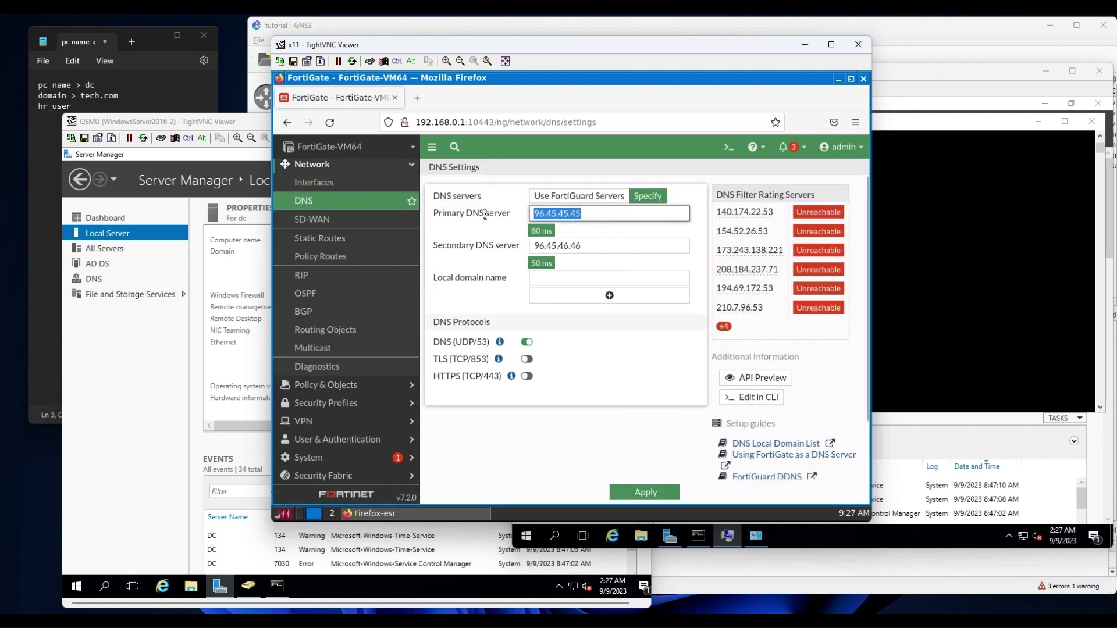
pyautogui.write('172.16.10')
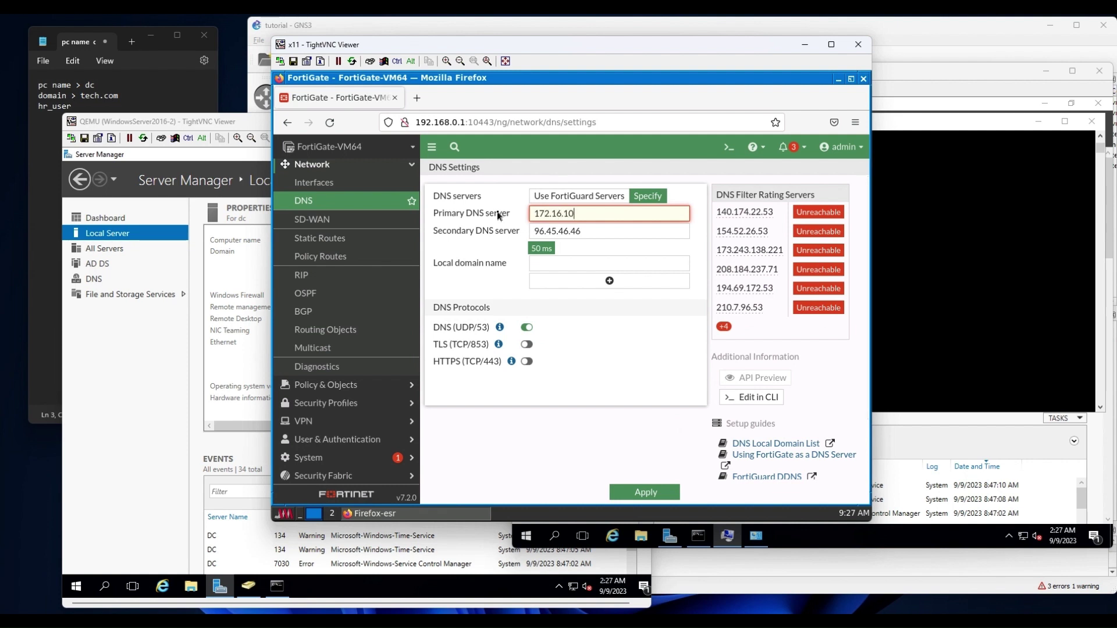
pyautogui.write('.254')
pyautogui.press('Tab')
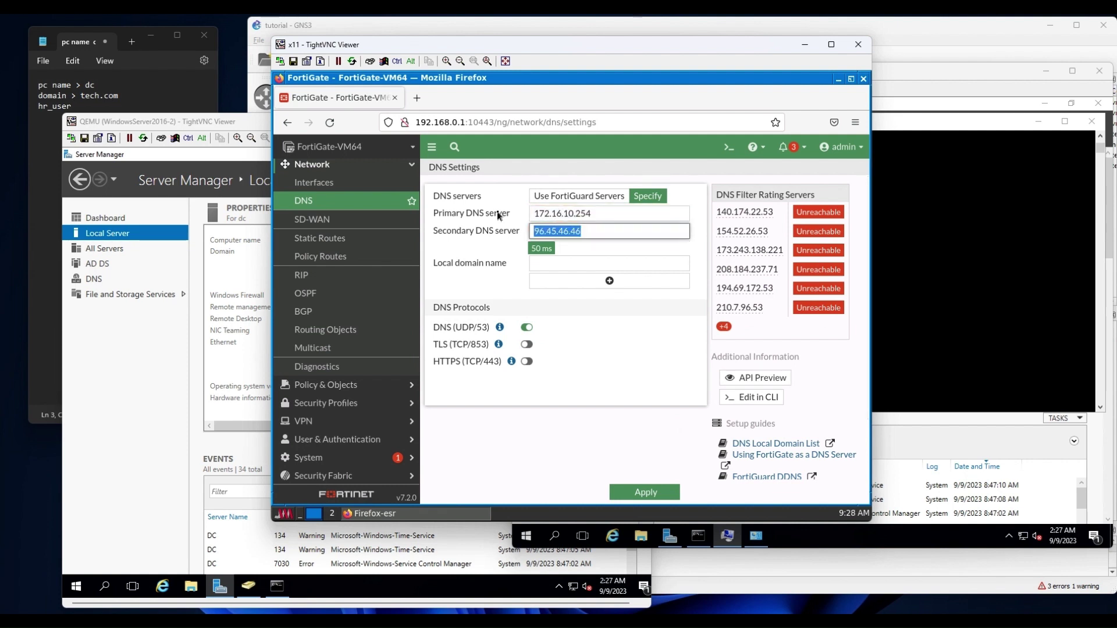
pyautogui.write('8.8.8.8')
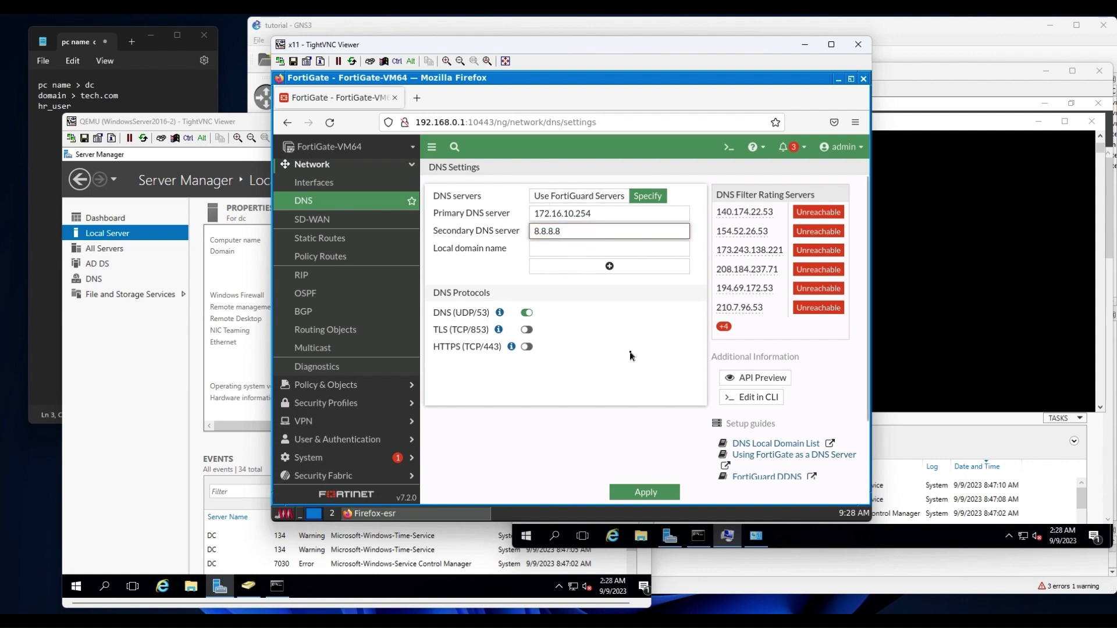
pyautogui.click(642, 494)
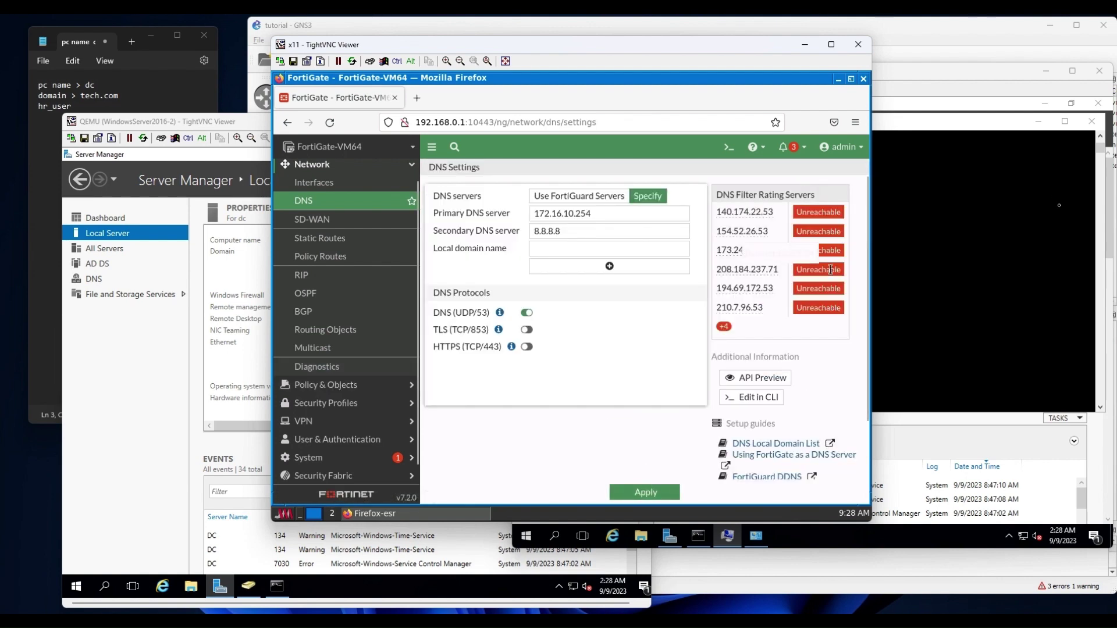
pyautogui.click(1016, 206)
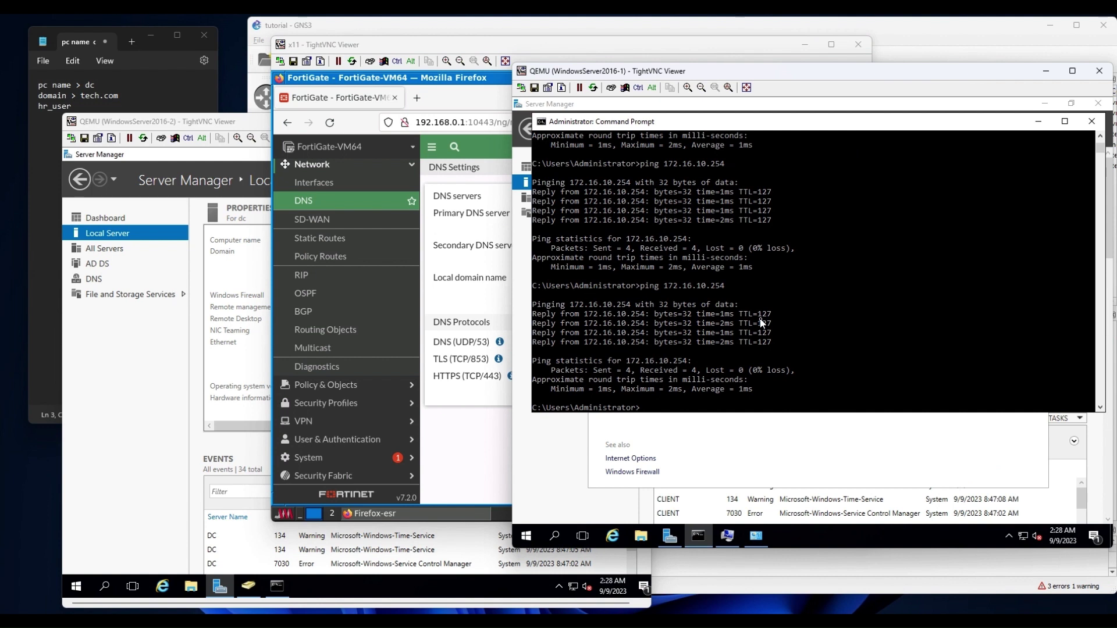
# Run ipconfig and ipconfig /all on the client and copy its listed DNS server addresses.
pyautogui.write('ipconfig')
pyautogui.press('Return')
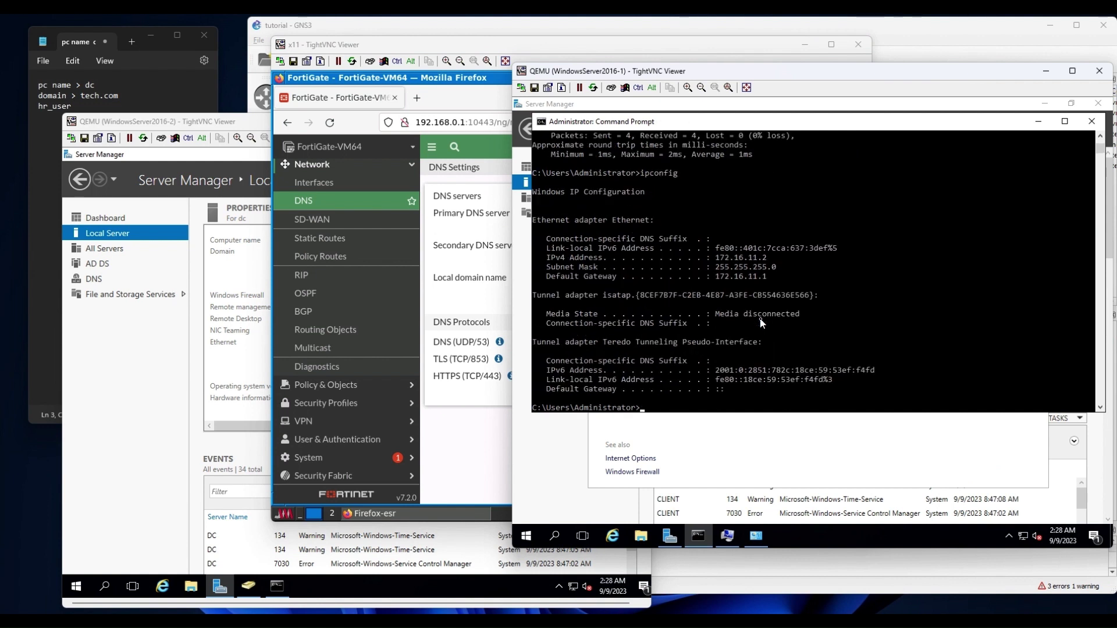
pyautogui.press('Up')
pyautogui.write('/all')
pyautogui.press('Return')
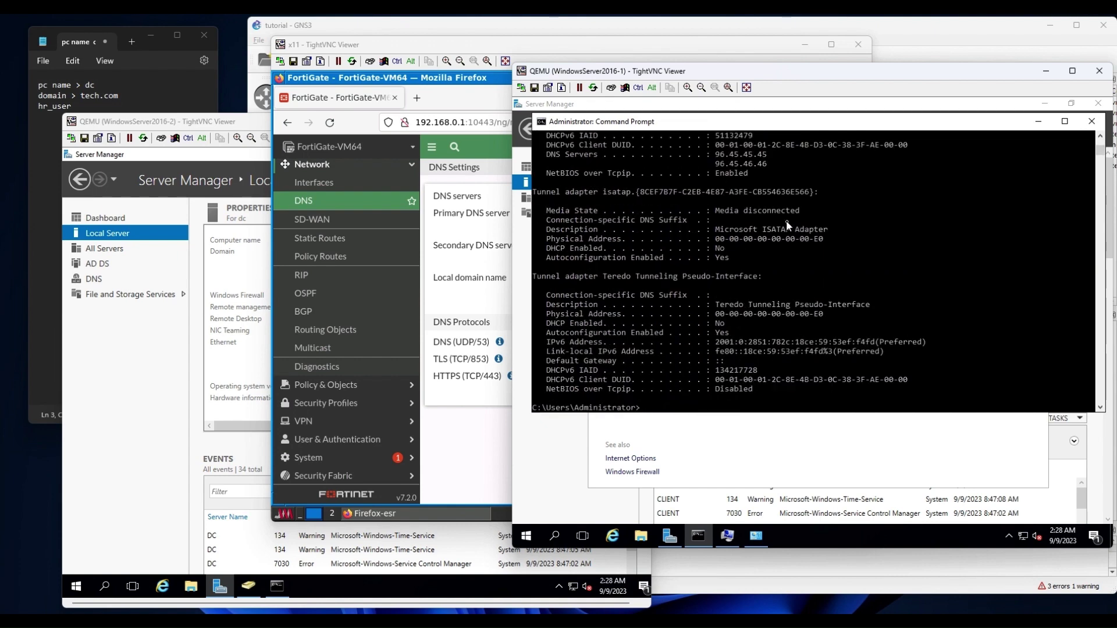
pyautogui.scroll(1, 803, 215)
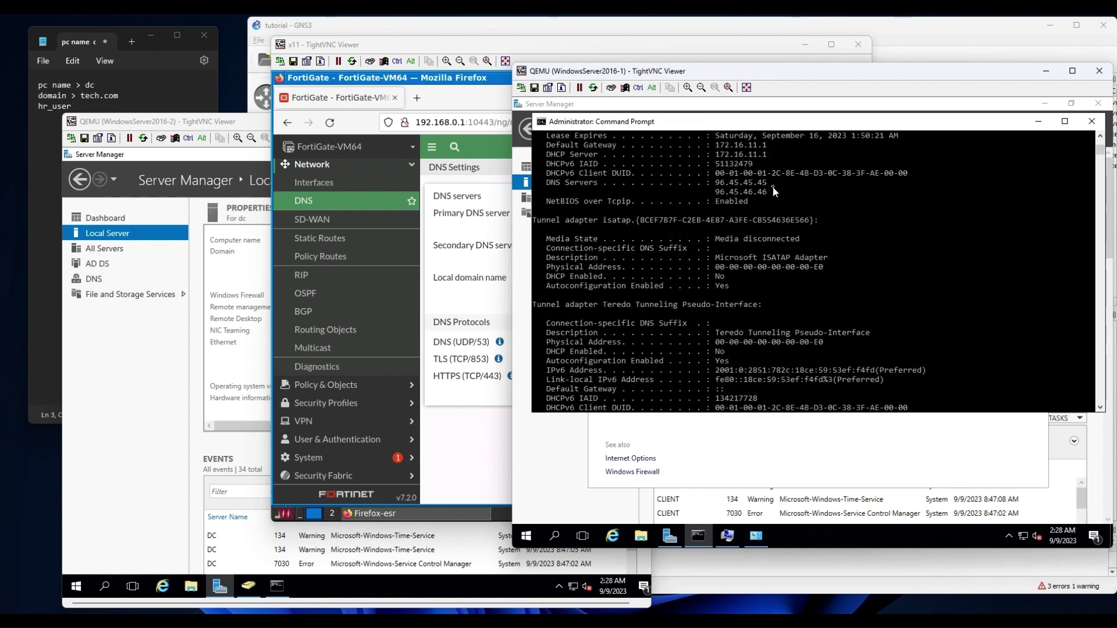
pyautogui.moveTo(772, 192); pyautogui.dragTo(715, 180)
pyautogui.rightClick(836, 296)
pyautogui.scroll(-1, 837, 299)
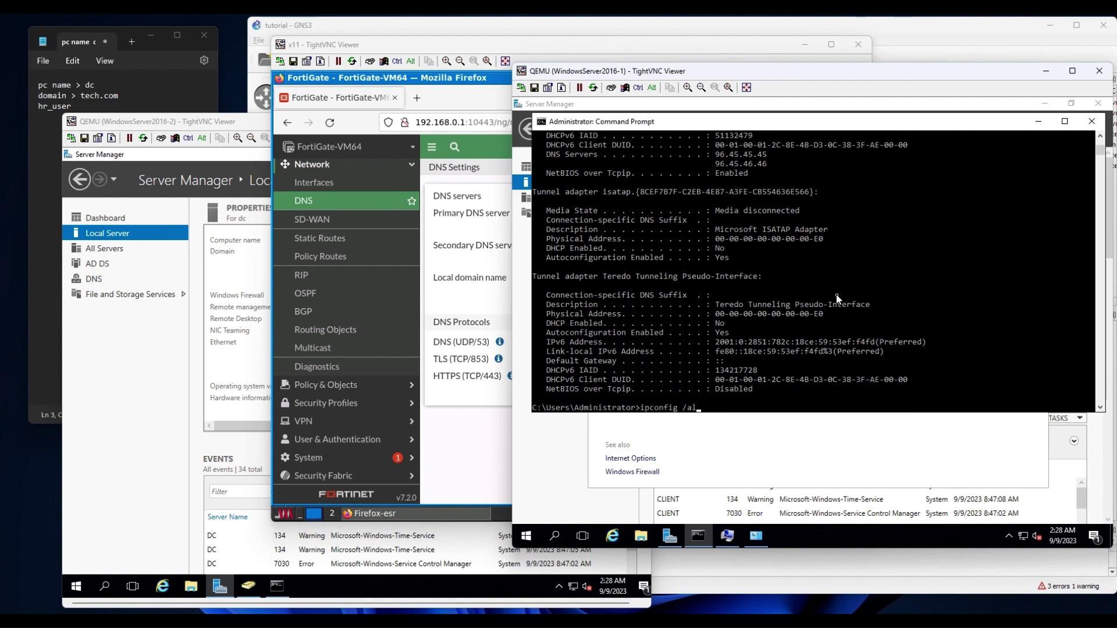
# Release and renew the client's IP lease and confirm DNS server 172.16.10.254 in ipconfig /all.
pyautogui.write('release')
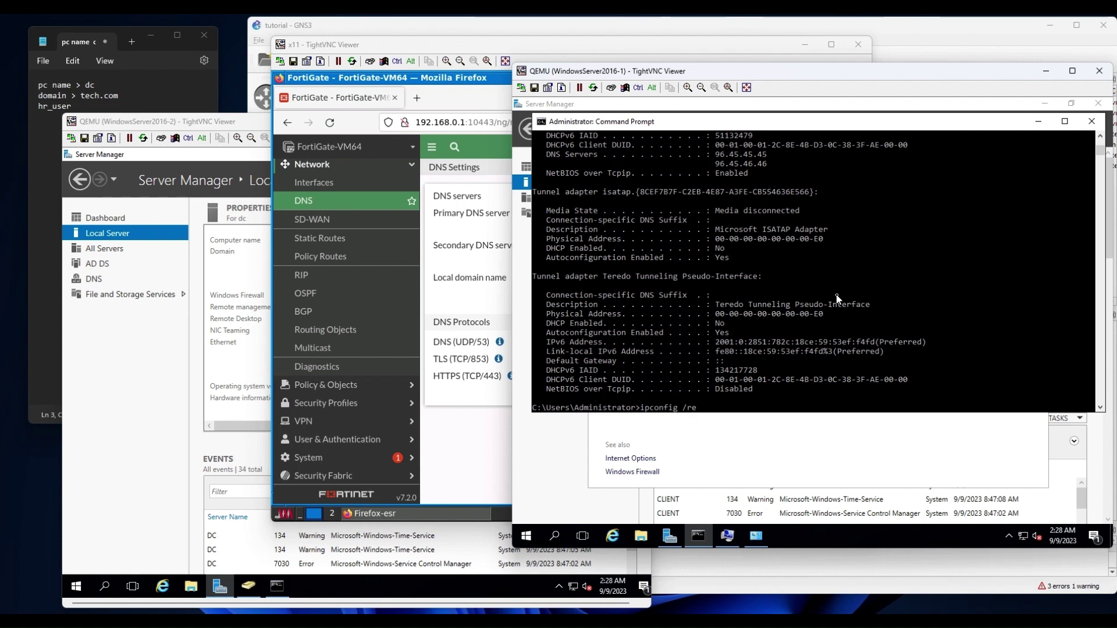
pyautogui.press('Return')
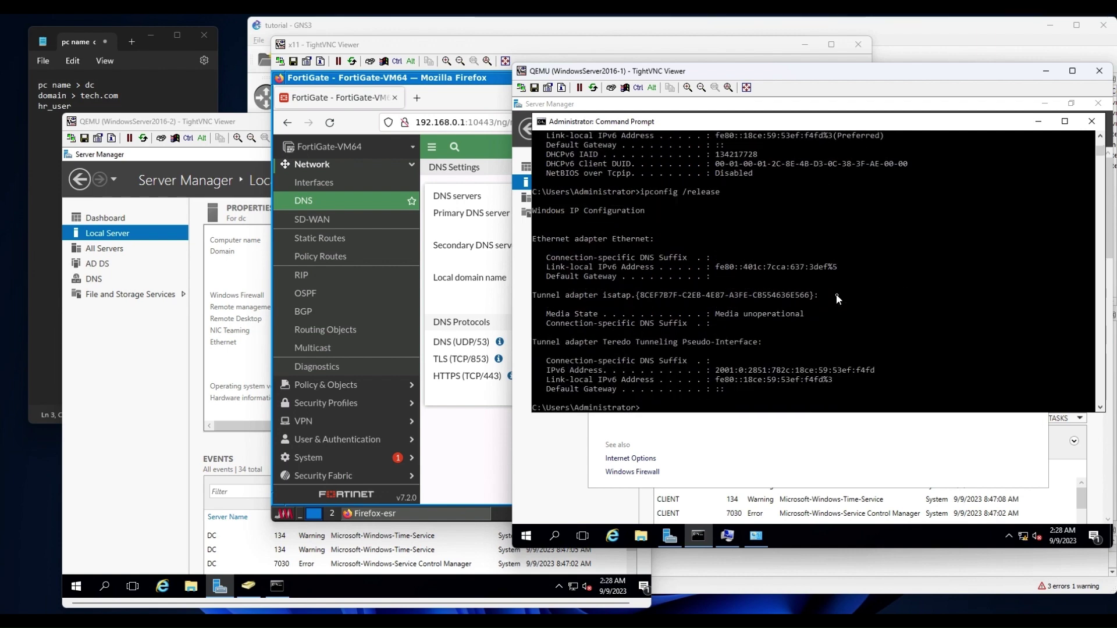
pyautogui.press('Up')
pyautogui.press('BackSpace')
pyautogui.press('BackSpace')
pyautogui.press('BackSpace')
pyautogui.press('BackSpace')
pyautogui.press('Return')
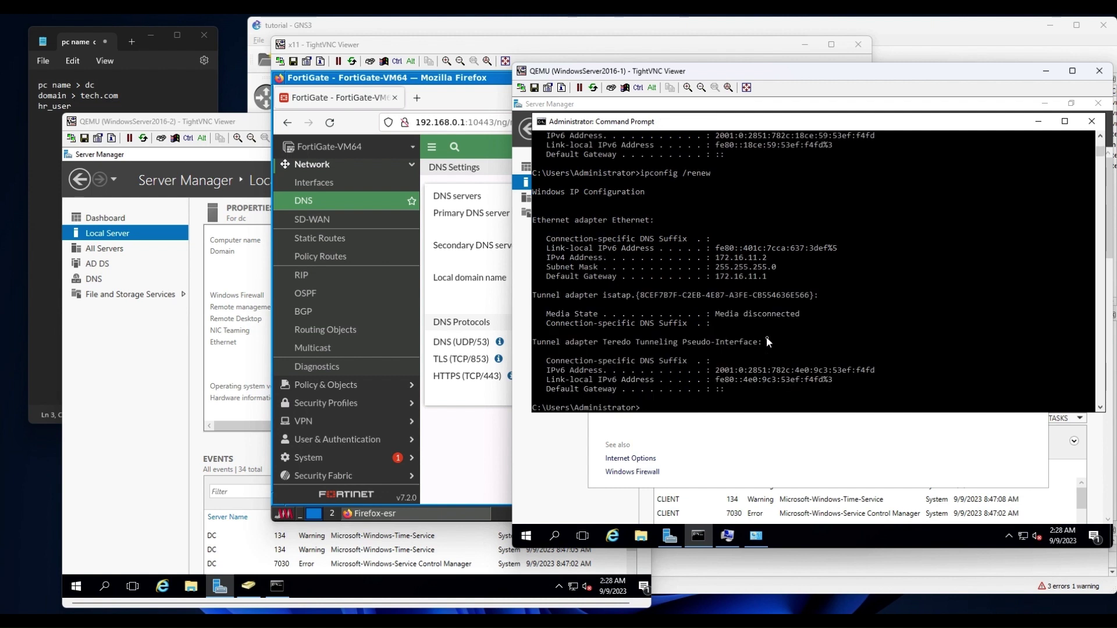
pyautogui.click(765, 342)
pyautogui.write('ipconfig /all')
pyautogui.press('Return')
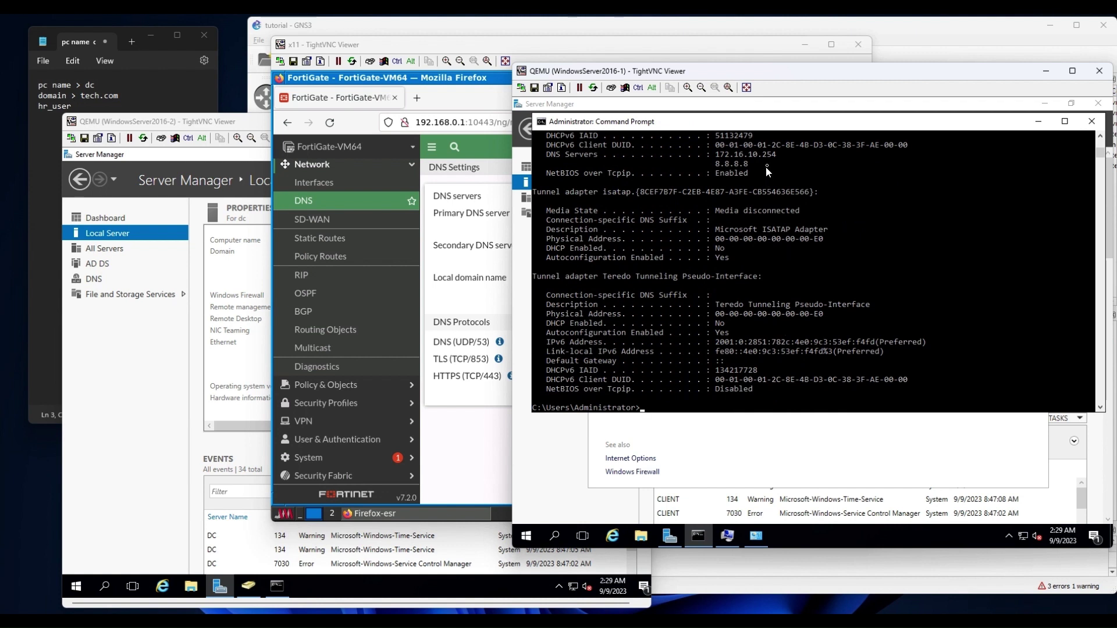
pyautogui.moveTo(780, 154); pyautogui.dragTo(702, 155)
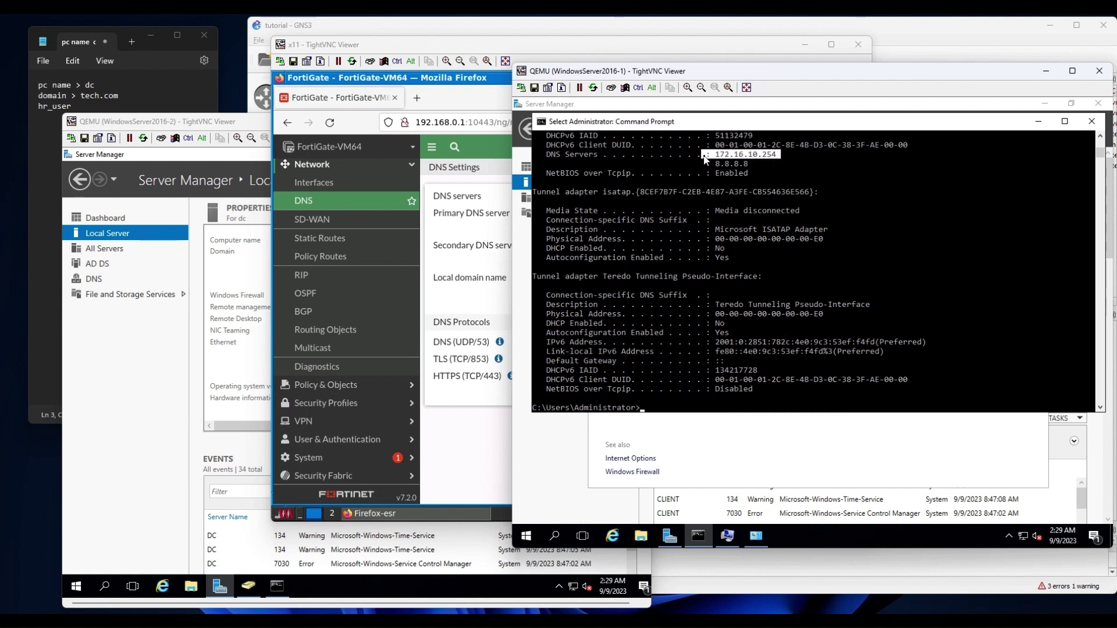
pyautogui.click(730, 453)
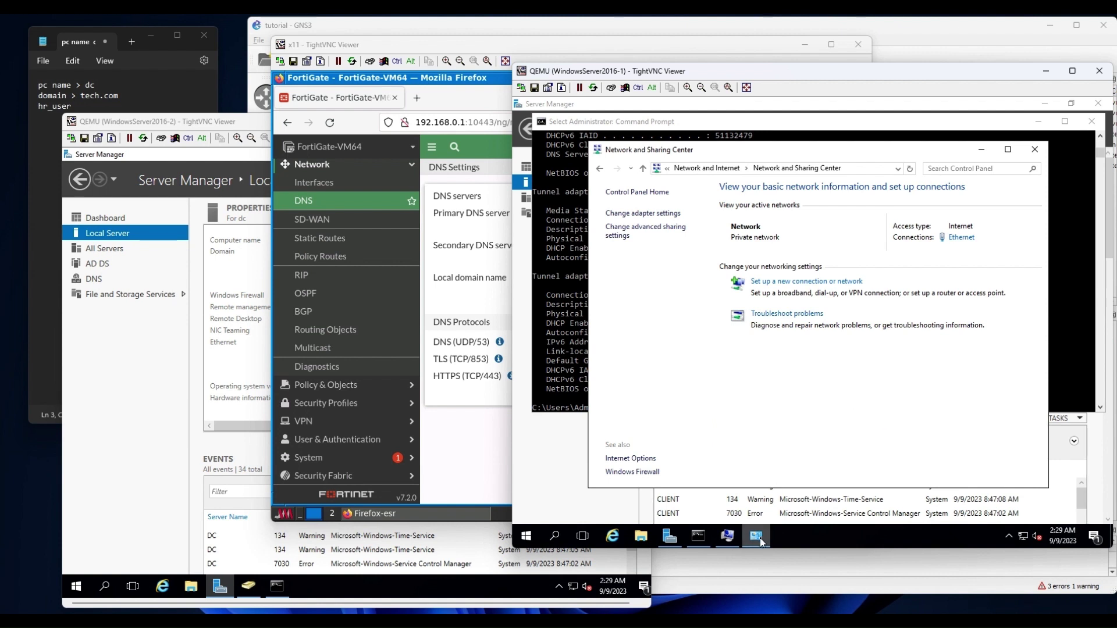
# Navigate Control Panel to System and Security > System and open the computer name settings.
pyautogui.click(685, 169)
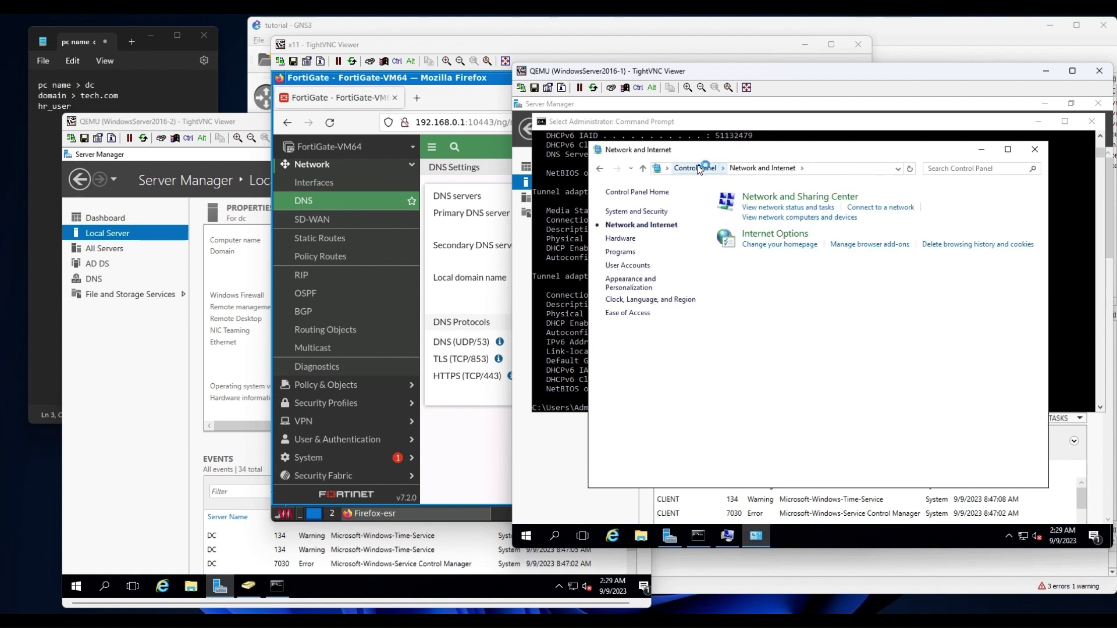
pyautogui.click(697, 168)
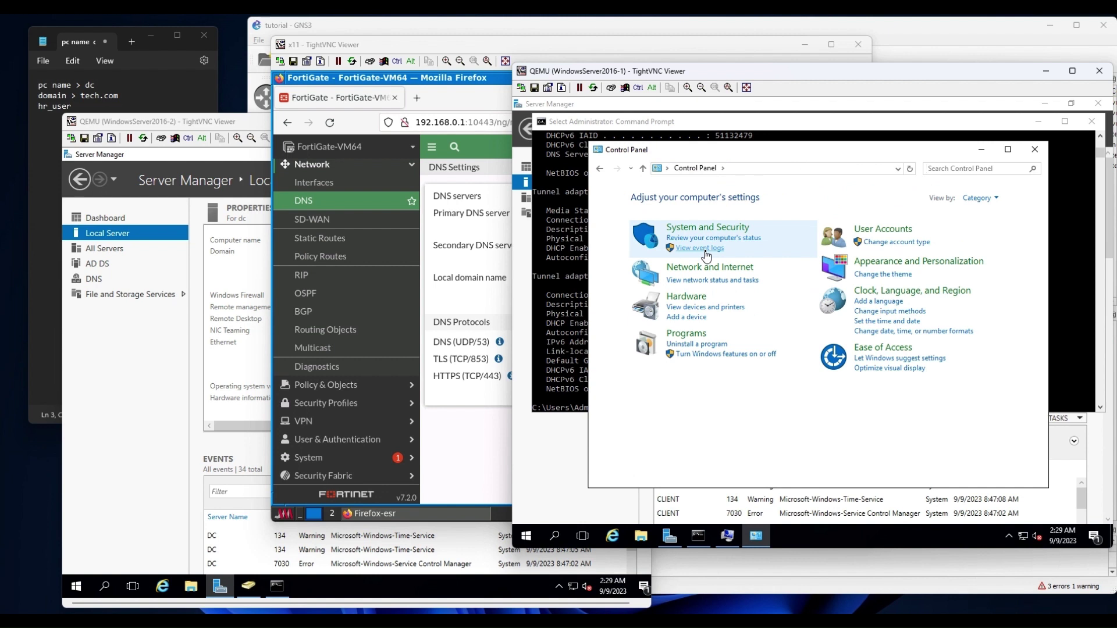
pyautogui.click(709, 227)
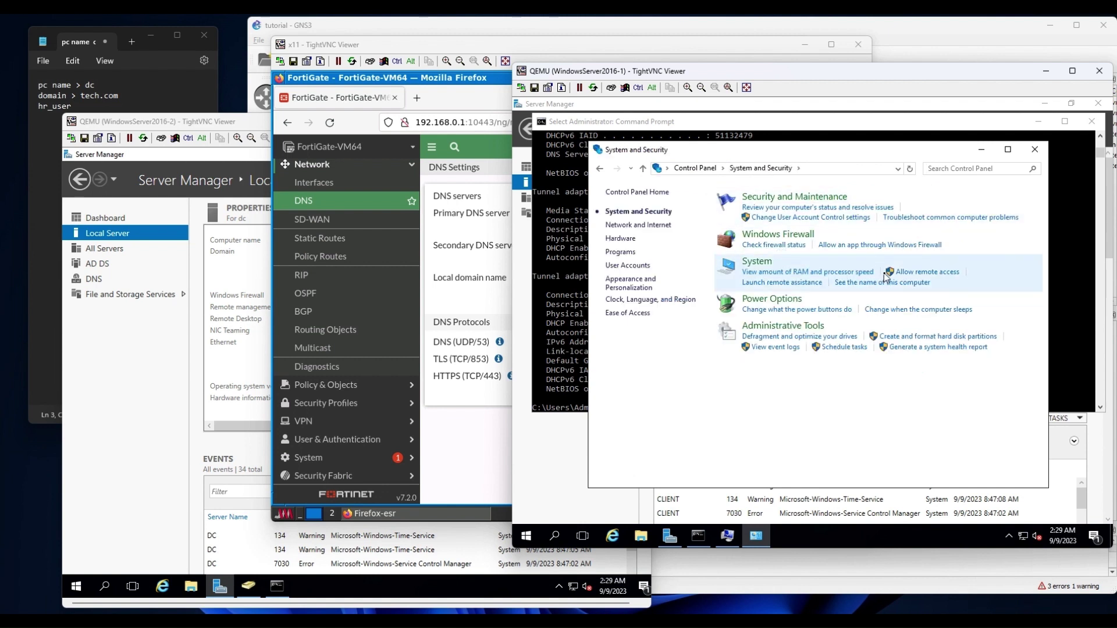
pyautogui.click(755, 263)
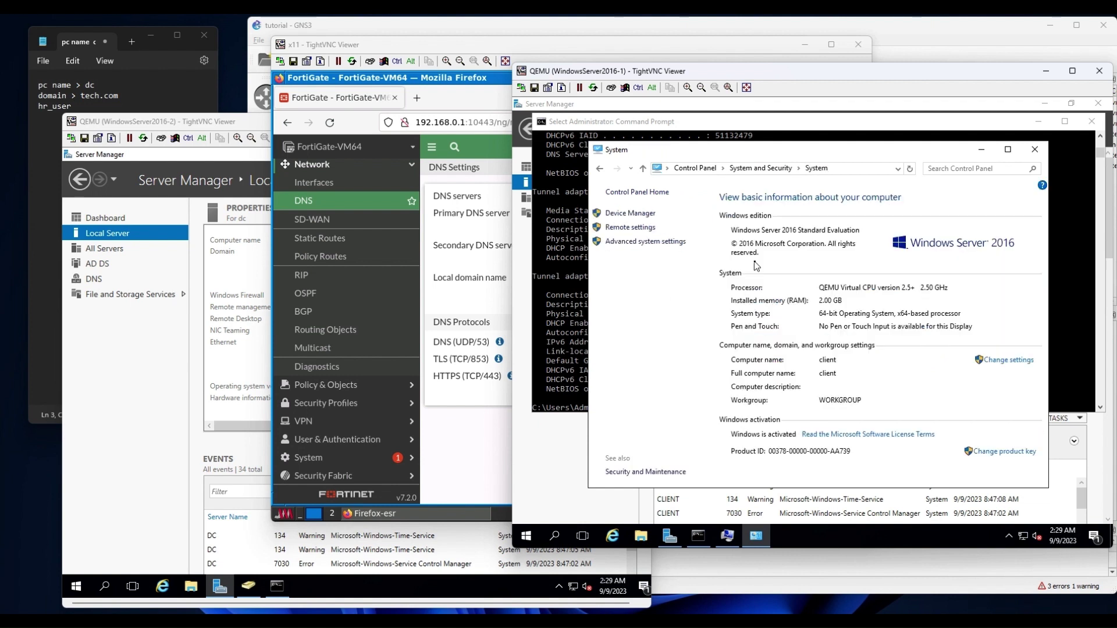
pyautogui.click(1008, 360)
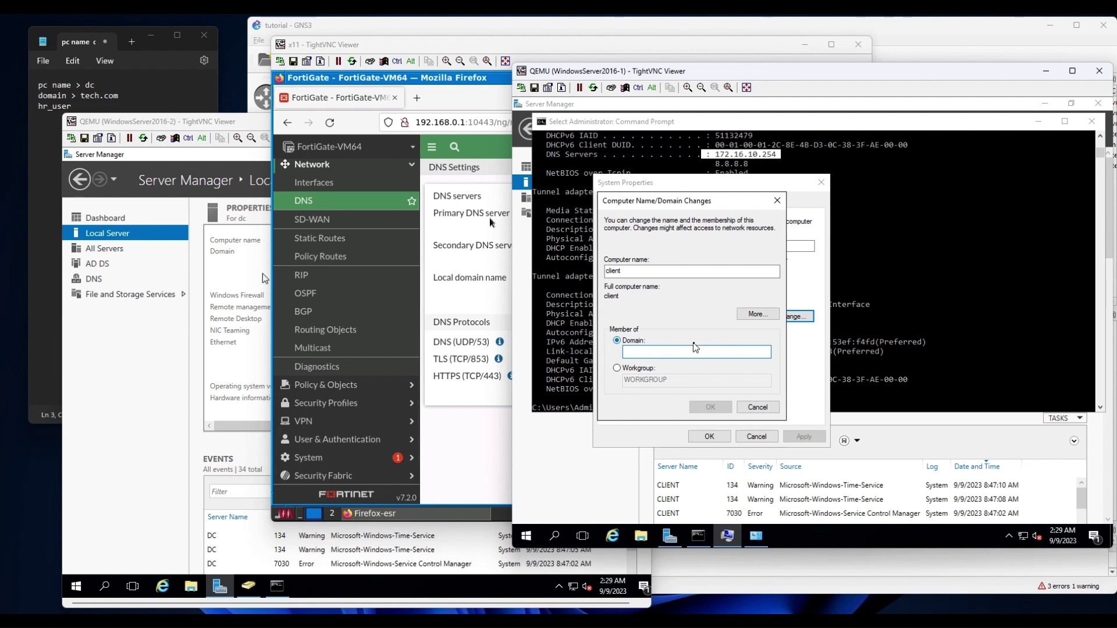
# Join the client to the tech.com domain using the administrator account and its password.
pyautogui.write('tech.com')
pyautogui.click(708, 409)
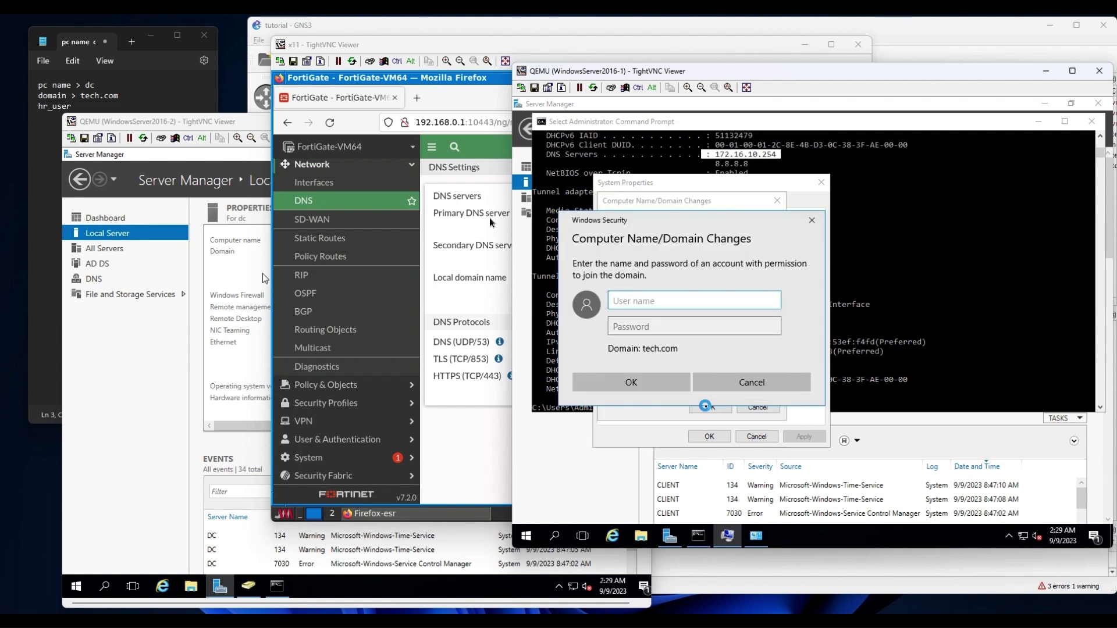
pyautogui.write('administrator')
pyautogui.press('Tab')
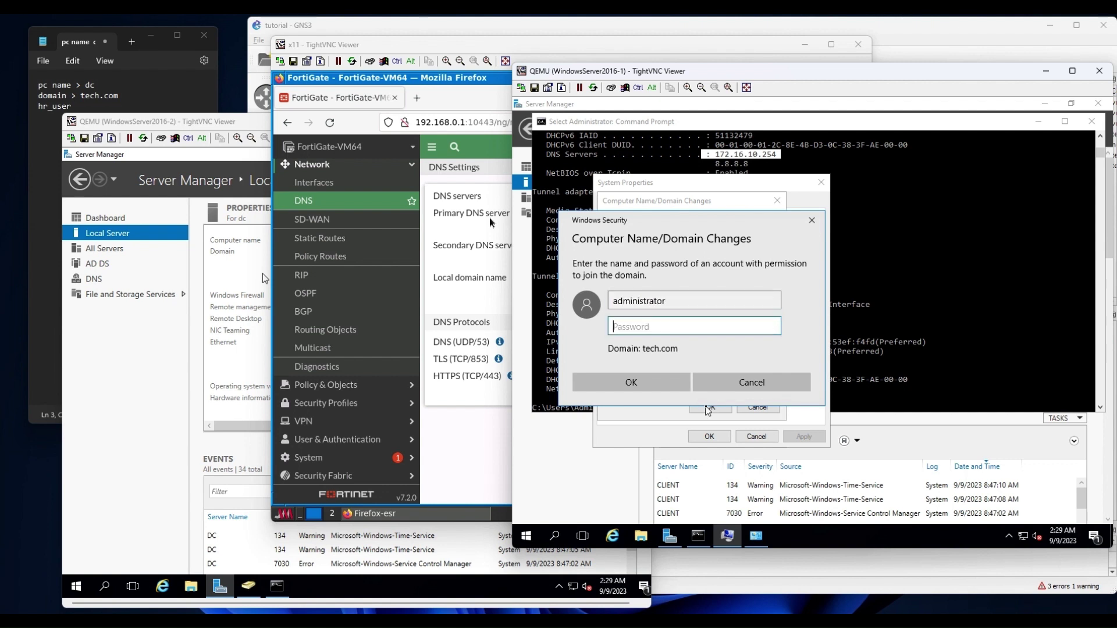
pyautogui.write('Pa$$w0rd')
pyautogui.click(638, 382)
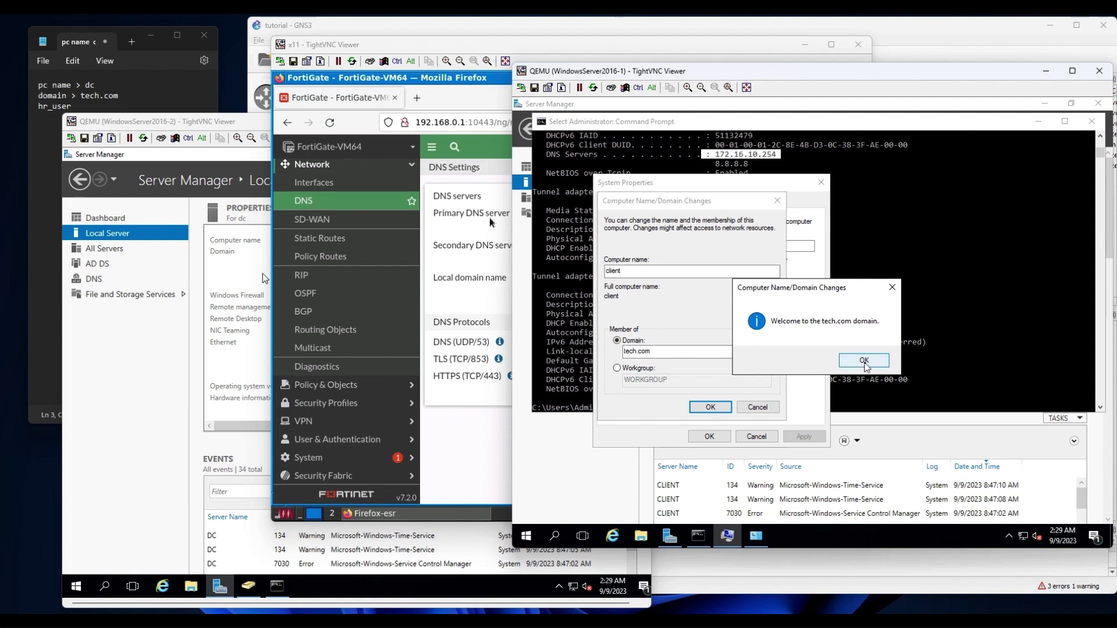
# Acknowledge the domain welcome and restart notices, close System Properties, and restart now.
pyautogui.click(864, 360)
pyautogui.click(869, 335)
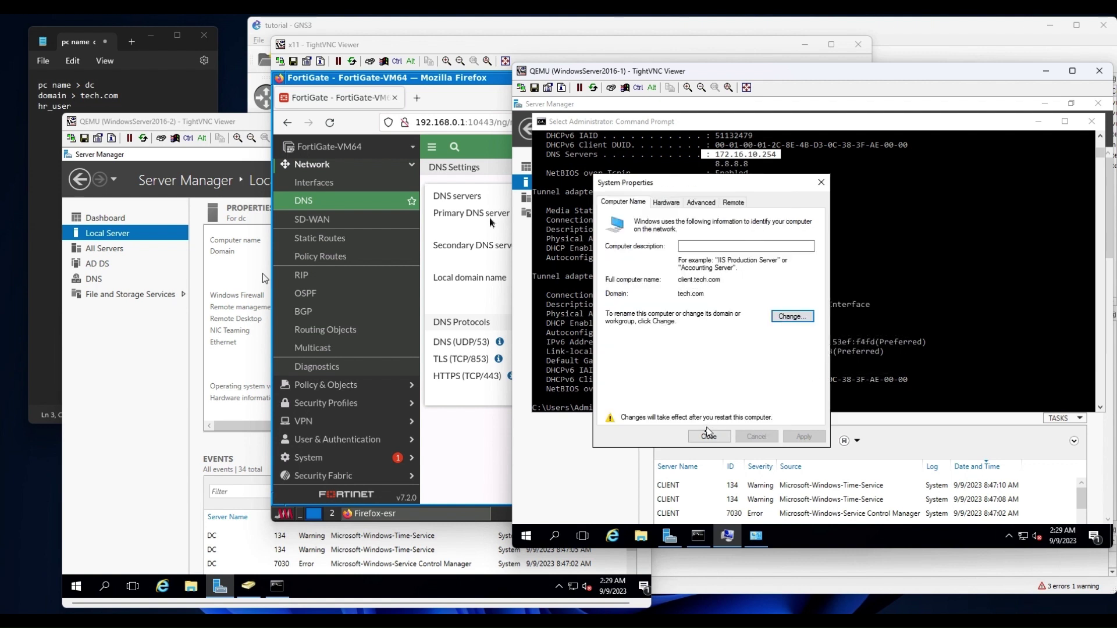
pyautogui.click(710, 436)
pyautogui.click(817, 328)
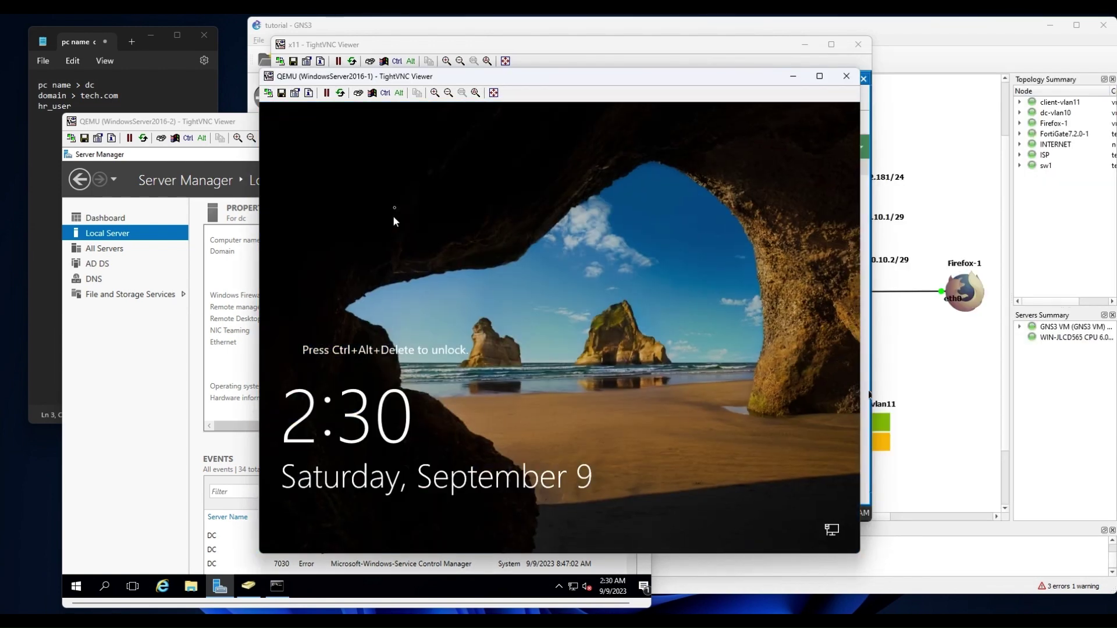
# Send Ctrl+Alt+Del and sign in as other user hr_user with the account password.
pyautogui.click(359, 93)
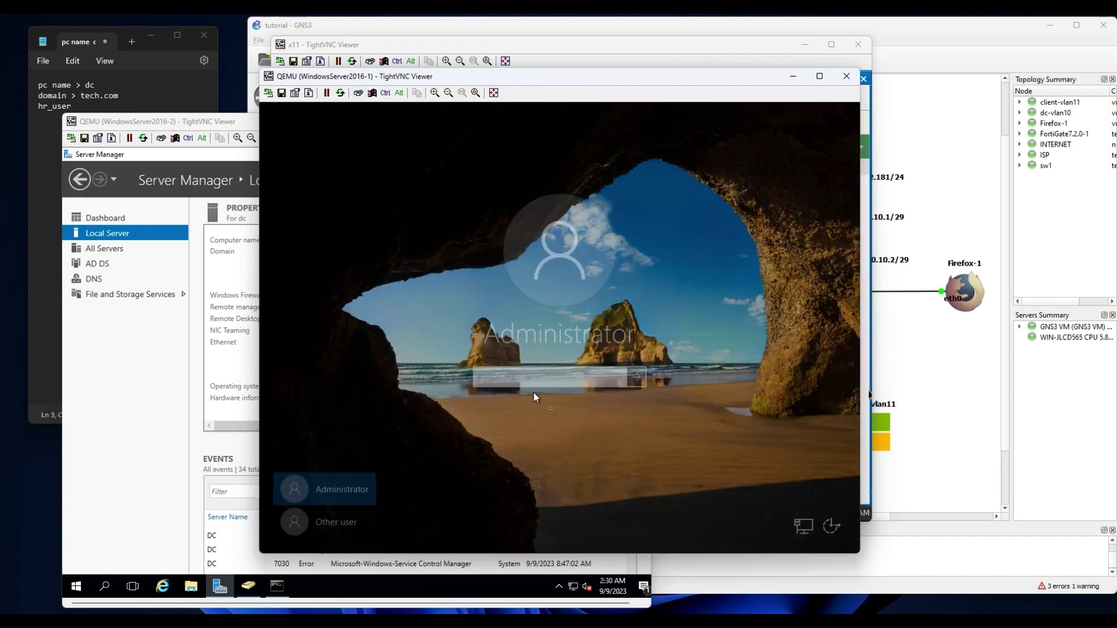
pyautogui.click(371, 517)
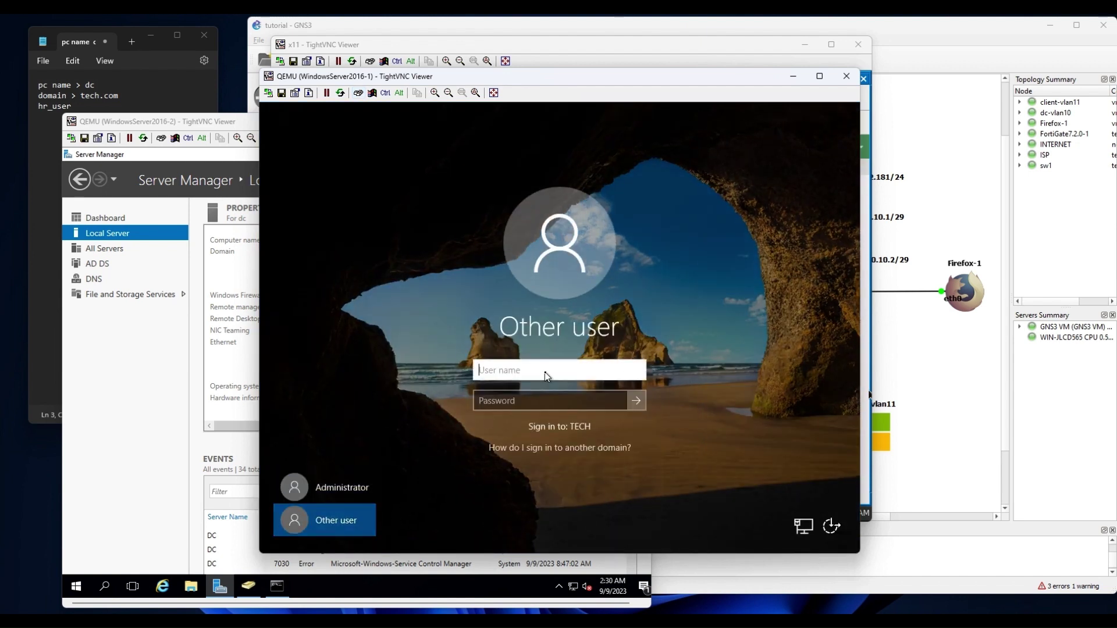
pyautogui.write('hr_user')
pyautogui.press('Tab')
pyautogui.write('P@ssw0rd')
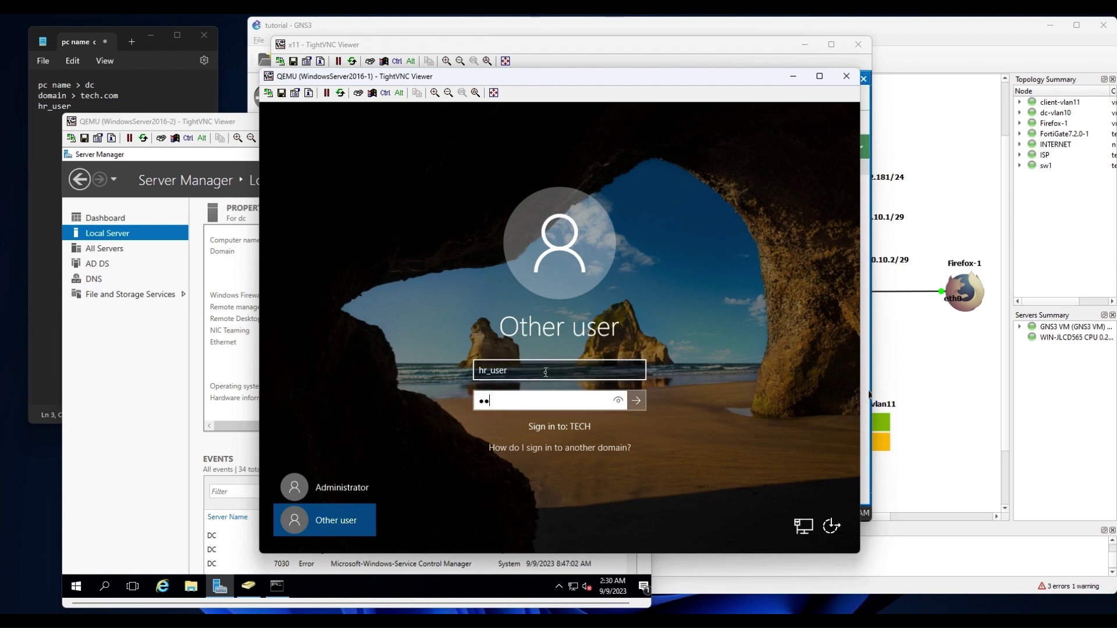
pyautogui.press('Return')
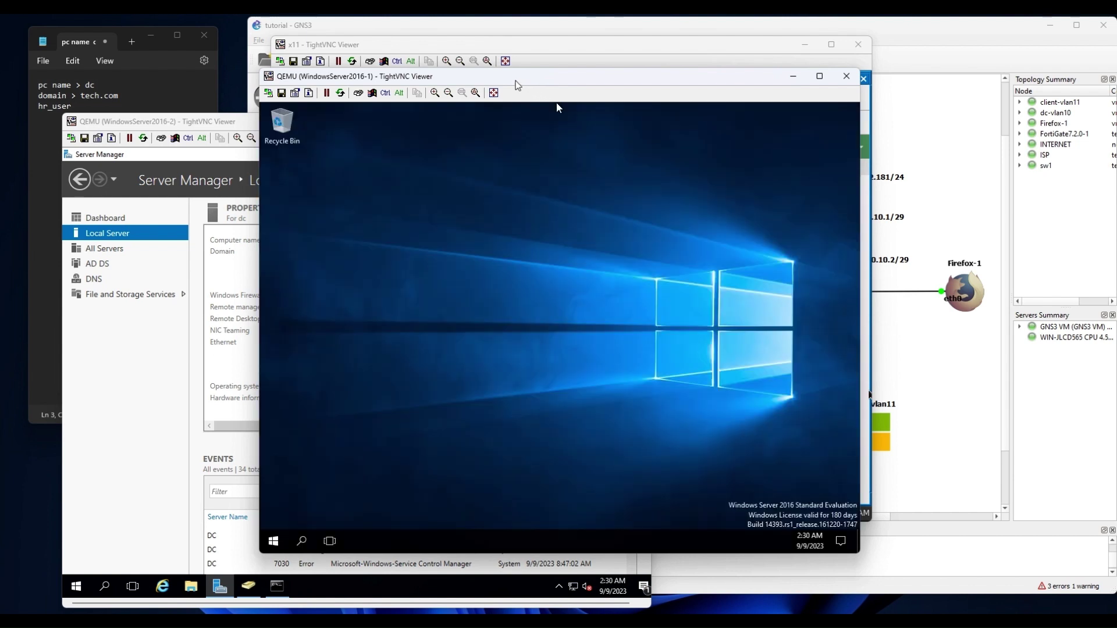
# Move the client VM window aside to reveal the FortiGate page and check the taskbar list.
pyautogui.moveTo(515, 81); pyautogui.dragTo(730, 68)
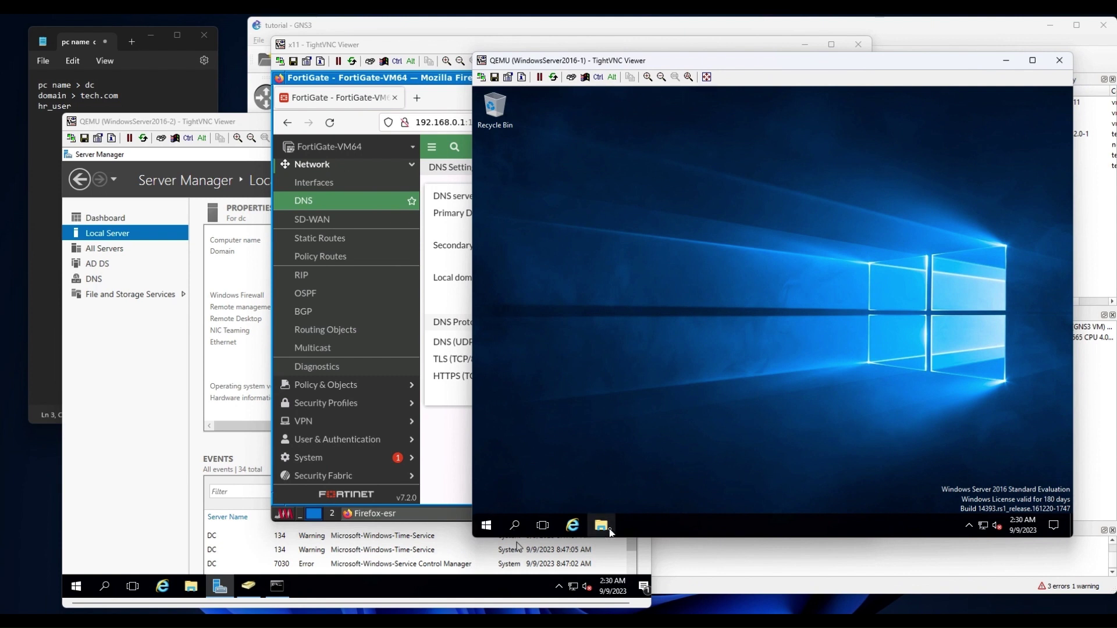
pyautogui.rightClick(605, 528)
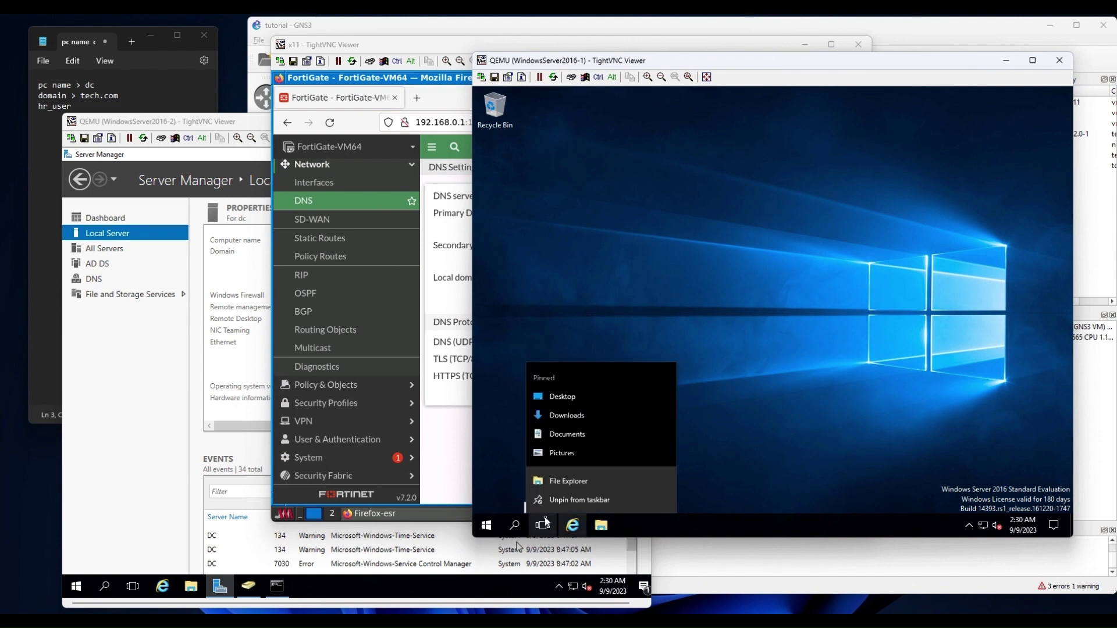
pyautogui.click(501, 447)
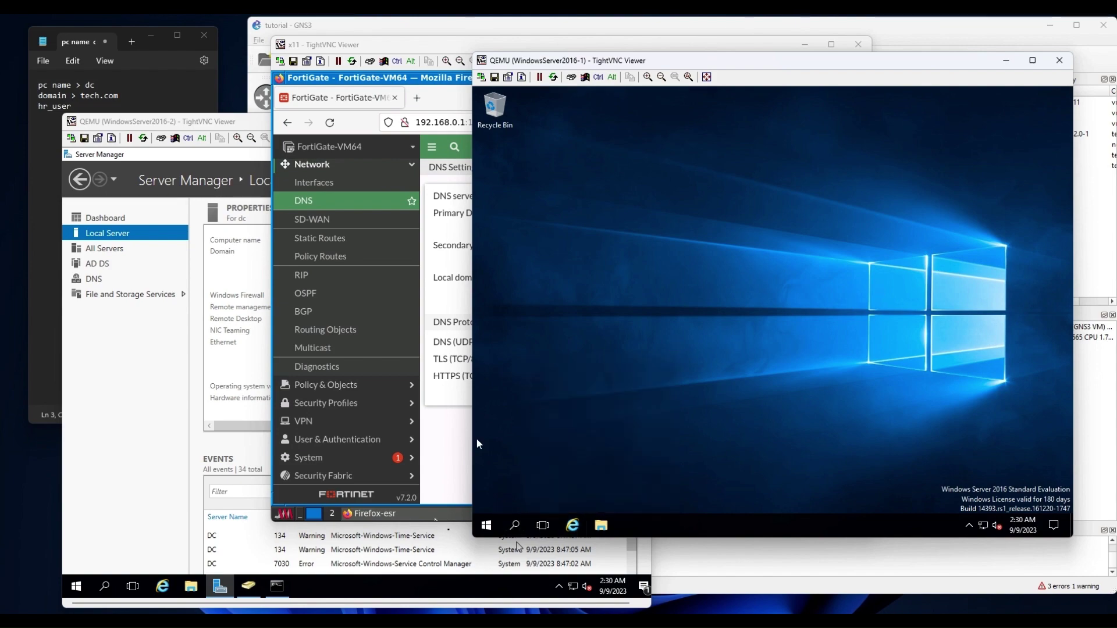